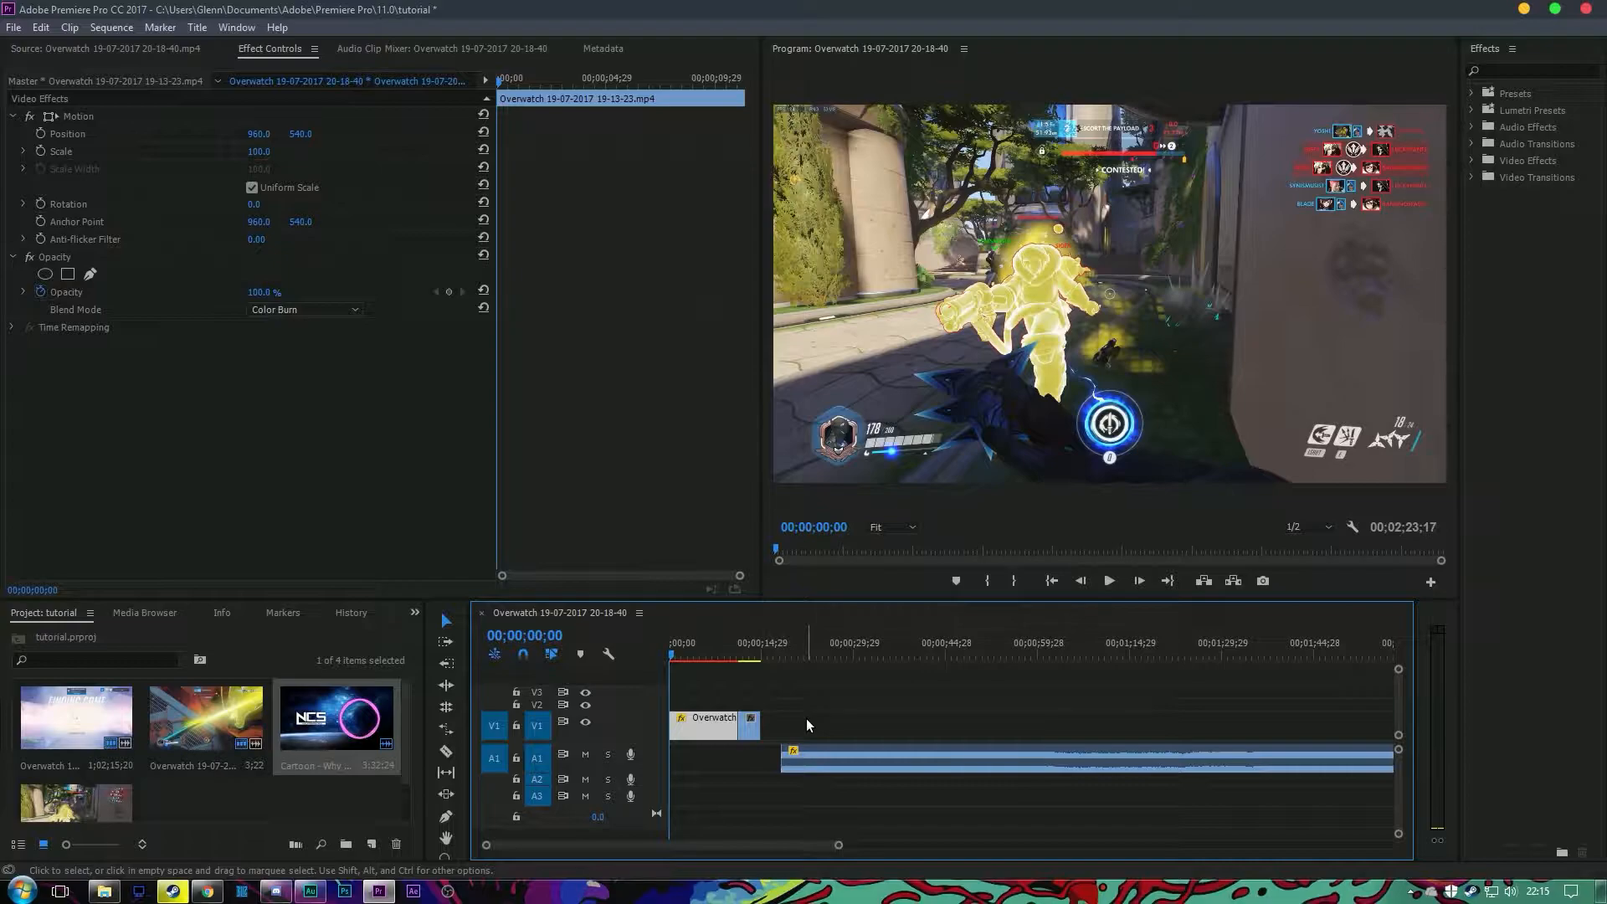
# Find the Transform video effect under Distort and apply it to both Overwatch clips on track V1
pyautogui.click(1525, 71)
pyautogui.write('transform')
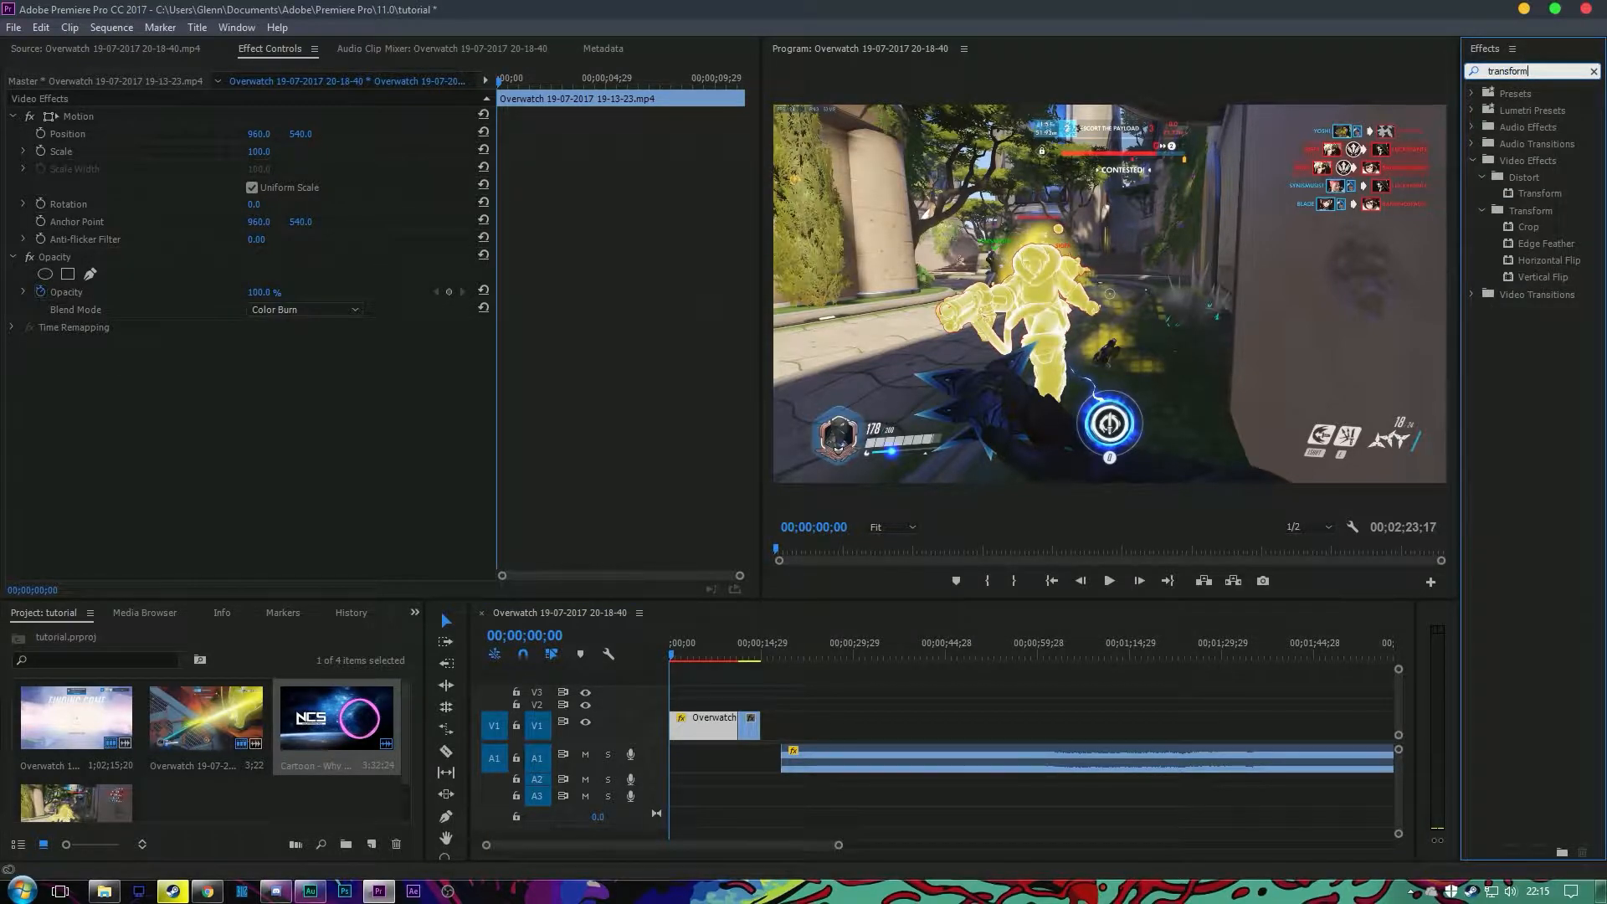
pyautogui.click(1554, 194)
pyautogui.moveTo(1069, 620); pyautogui.dragTo(703, 730)
pyautogui.moveTo(1521, 194); pyautogui.dragTo(753, 725)
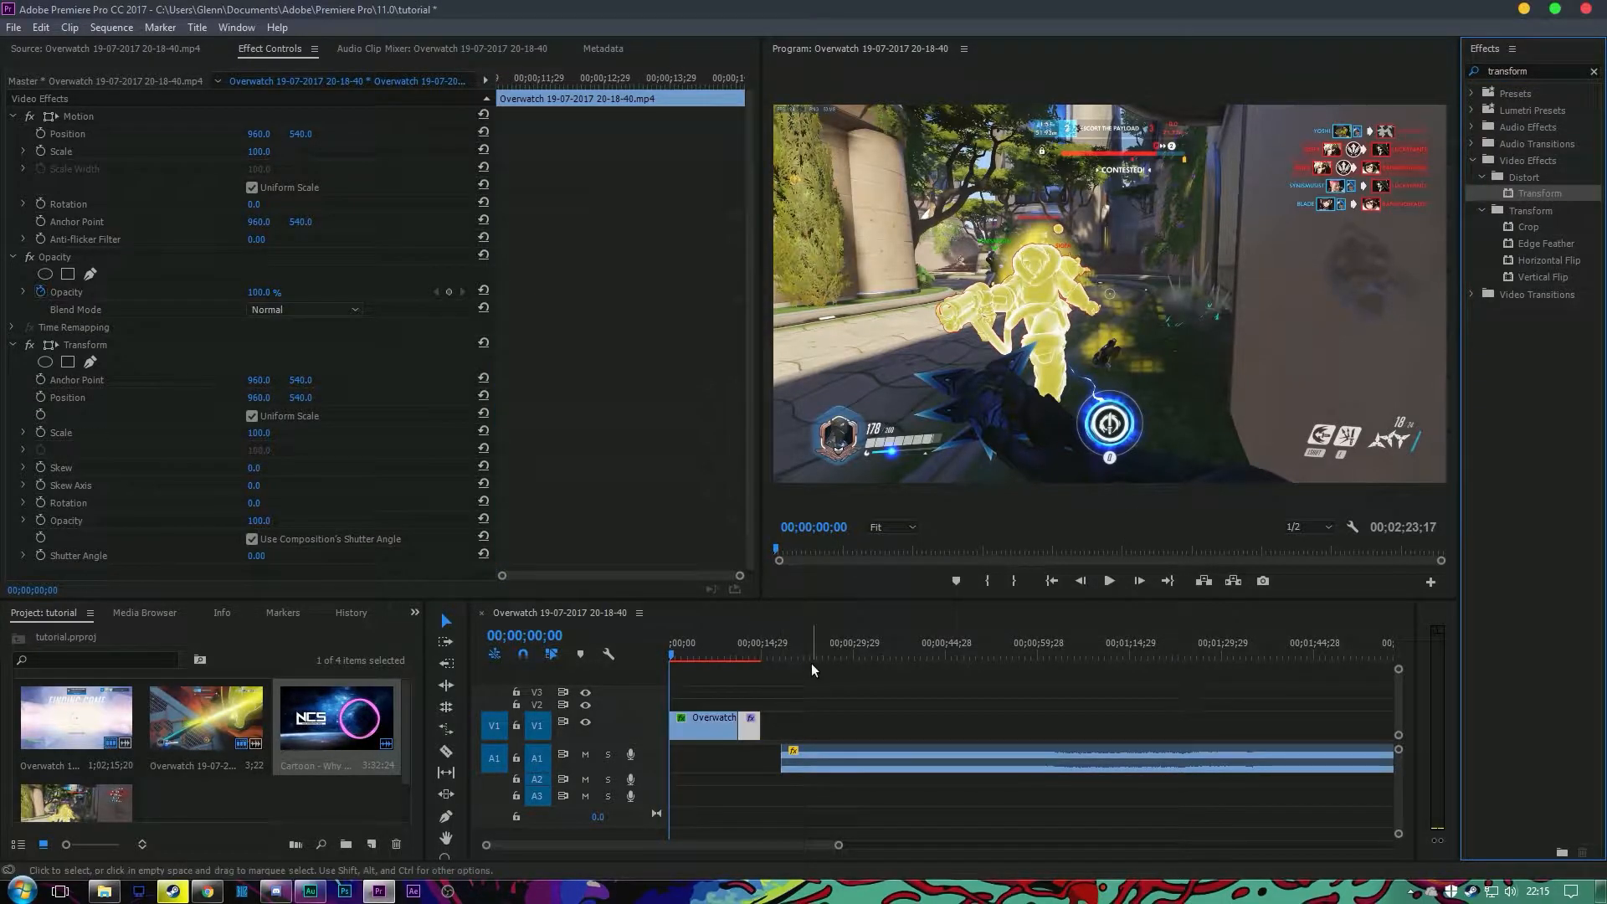
# Step frame by frame through the end of the first Overwatch clip and past the cut into the second clip
pyautogui.click(725, 651)
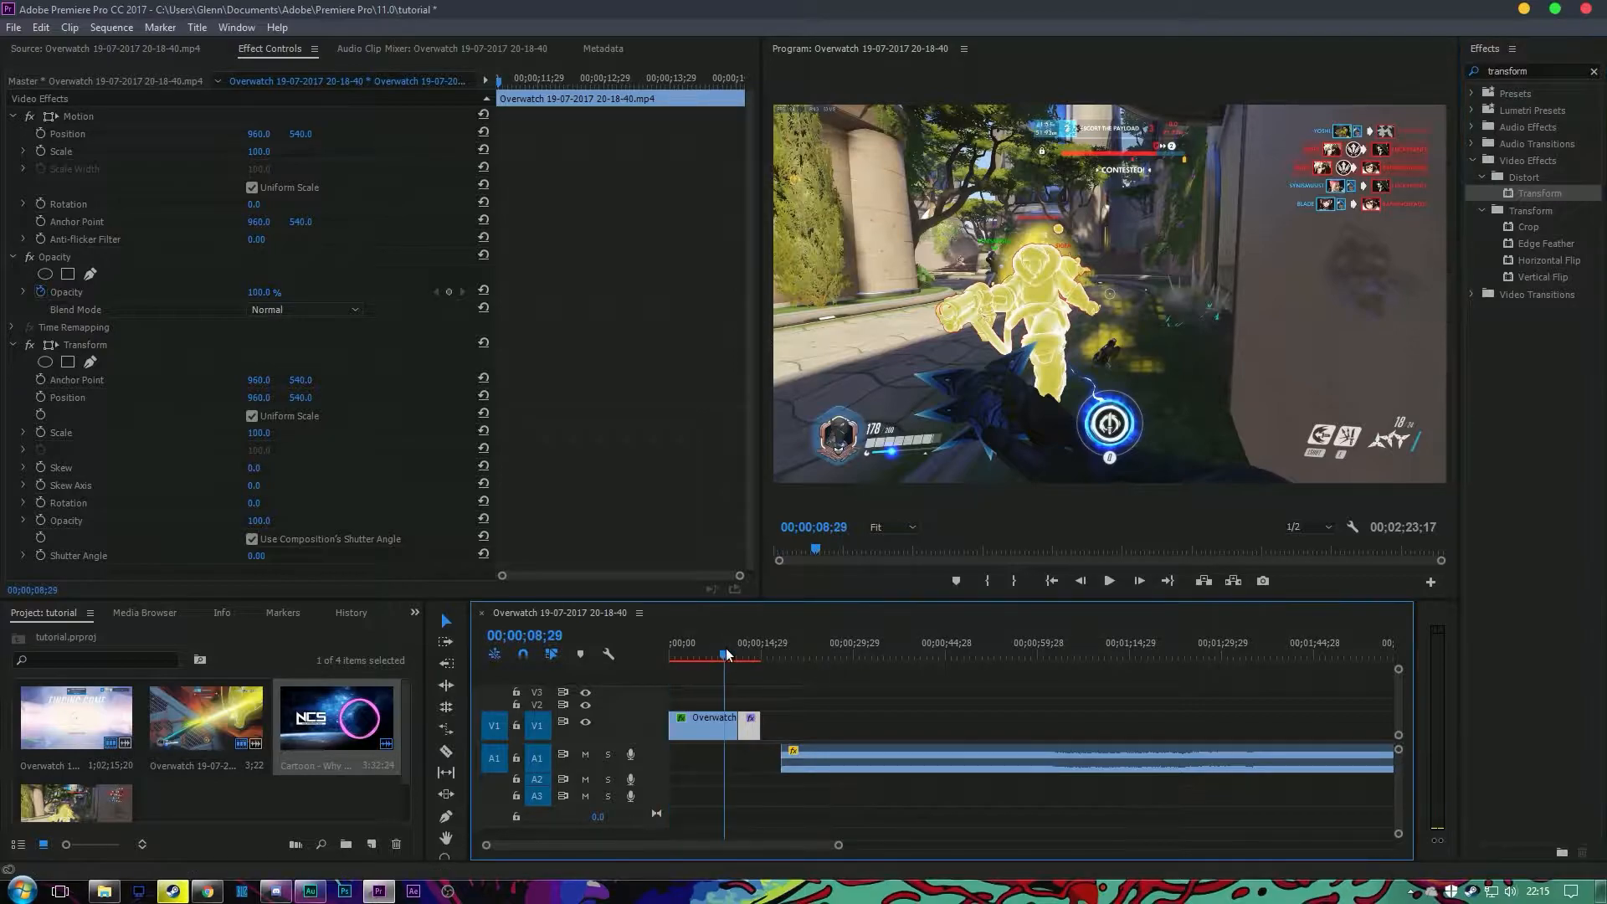
pyautogui.moveTo(721, 649); pyautogui.dragTo(733, 652)
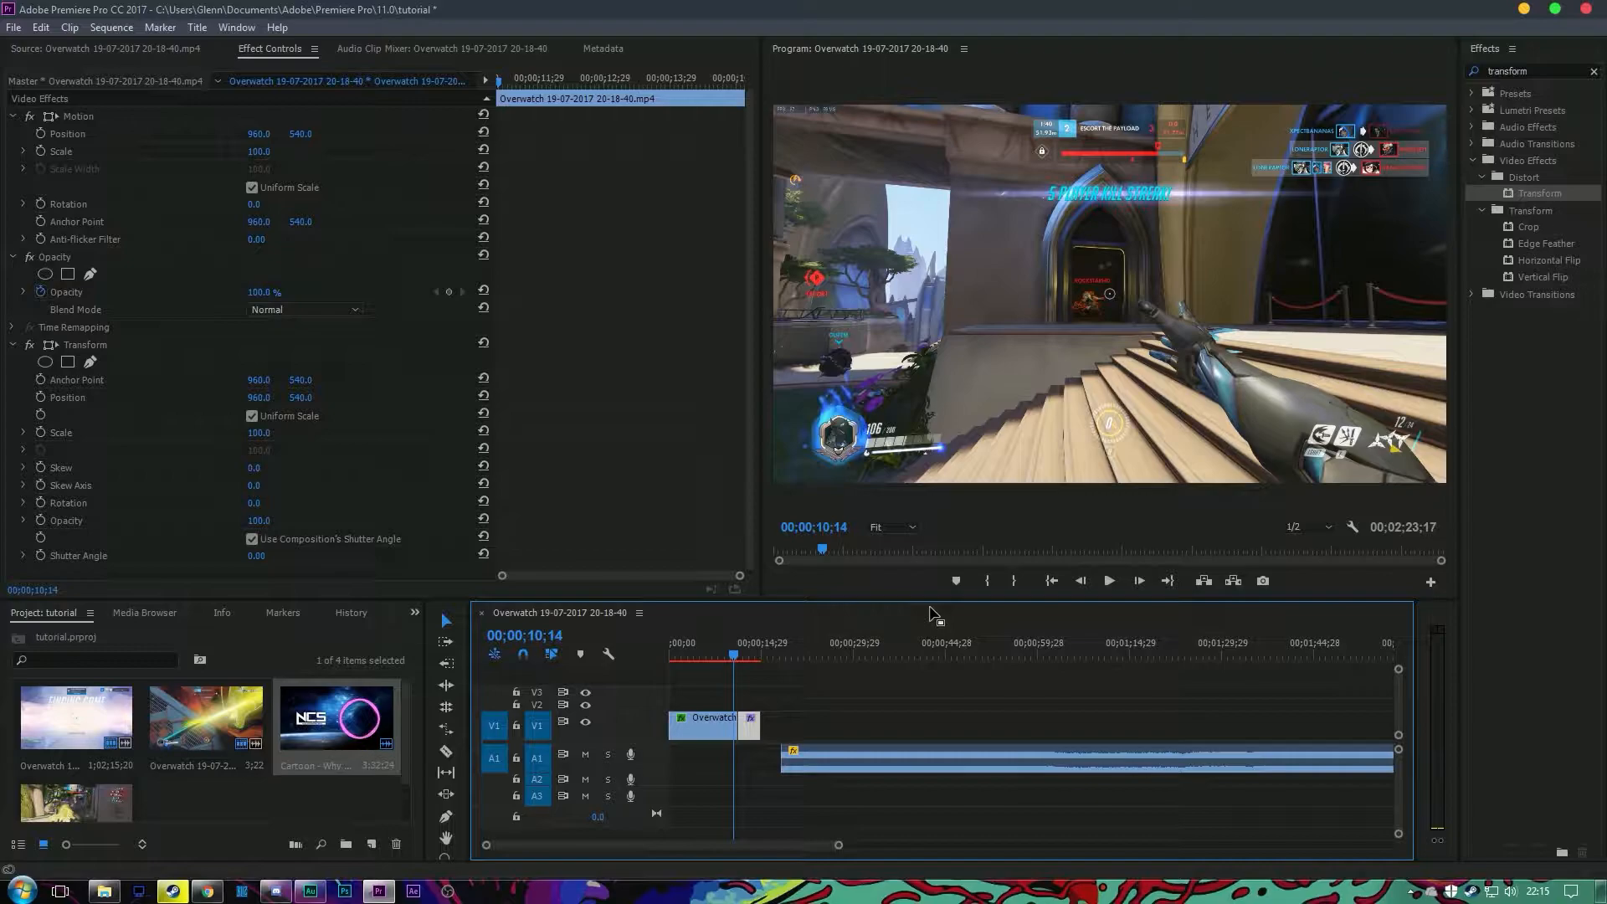
pyautogui.press('Right')
pyautogui.press('Right')
pyautogui.press('Right')
pyautogui.press('Right')
pyautogui.press('Right')
pyautogui.press('Right')
pyautogui.press('Right')
pyautogui.press('Right')
pyautogui.press('Right')
pyautogui.press('Right')
pyautogui.press('Right')
pyautogui.press('Right')
pyautogui.press('Right')
pyautogui.press('Right')
pyautogui.press('Right')
pyautogui.press('Right')
pyautogui.press('Right')
pyautogui.press('Right')
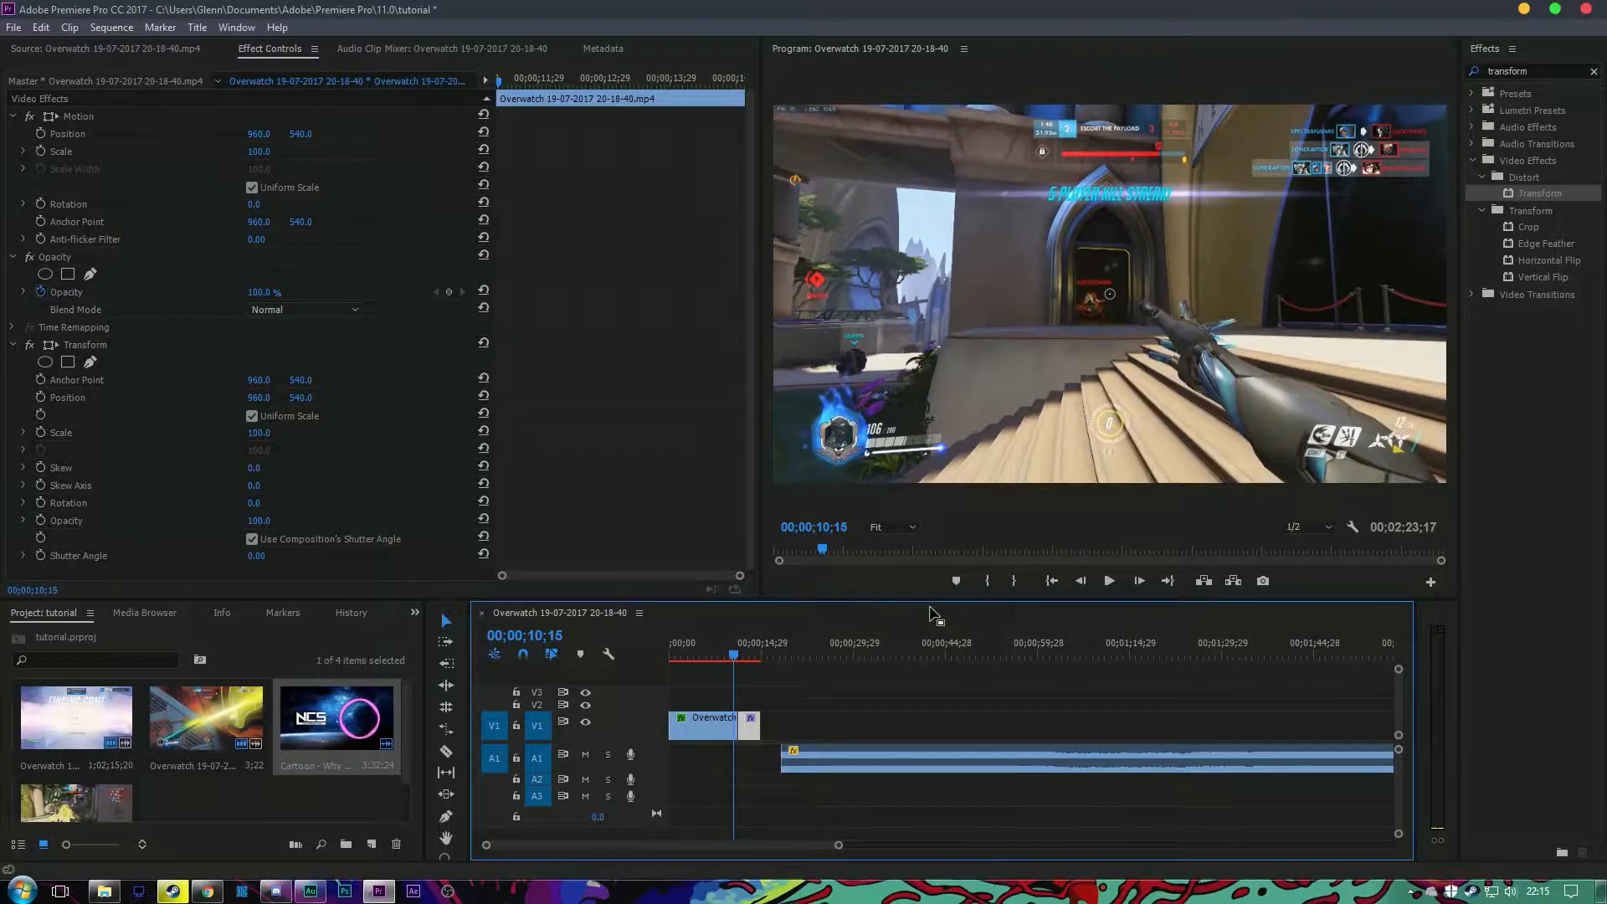
pyautogui.press('Right')
pyautogui.press('Right')
pyautogui.press('Right')
pyautogui.press('Right')
pyautogui.press('Right')
pyautogui.press('Right')
pyautogui.press('Right')
pyautogui.press('Right')
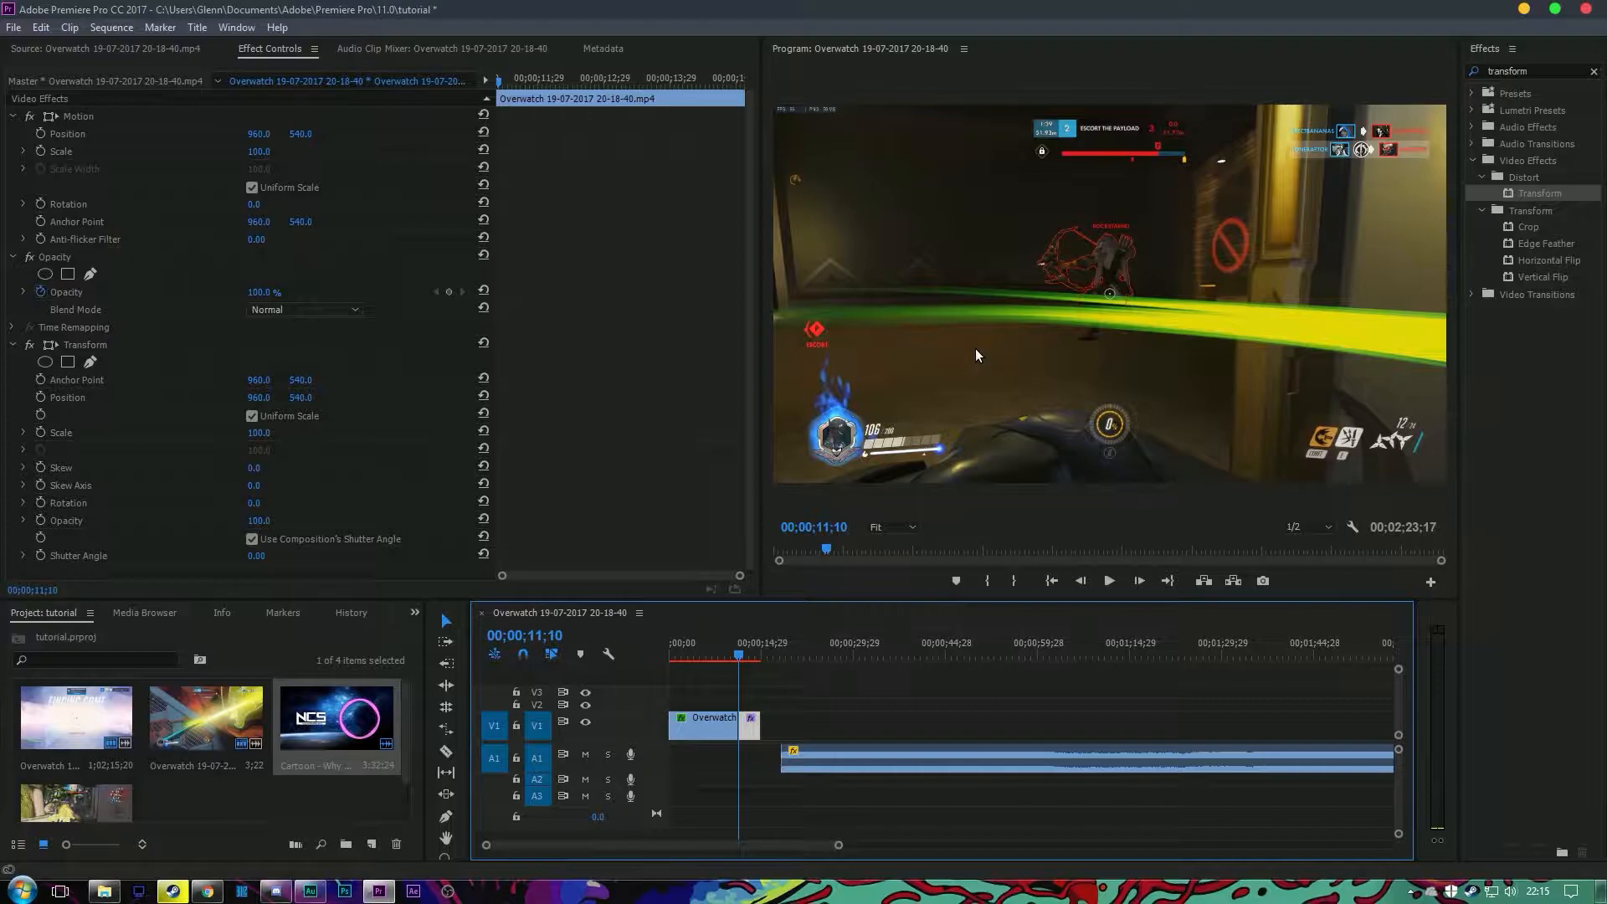
pyautogui.press('Right')
pyautogui.press('Right')
pyautogui.press('Right')
pyautogui.press('Right')
pyautogui.press('Right')
pyautogui.press('Right')
pyautogui.press('Right')
pyautogui.press('Right')
pyautogui.press('Right')
pyautogui.press('Right')
pyautogui.press('Right')
pyautogui.press('Right')
pyautogui.press('Right')
pyautogui.press('Right')
pyautogui.press('Right')
pyautogui.press('Right')
pyautogui.press('Right')
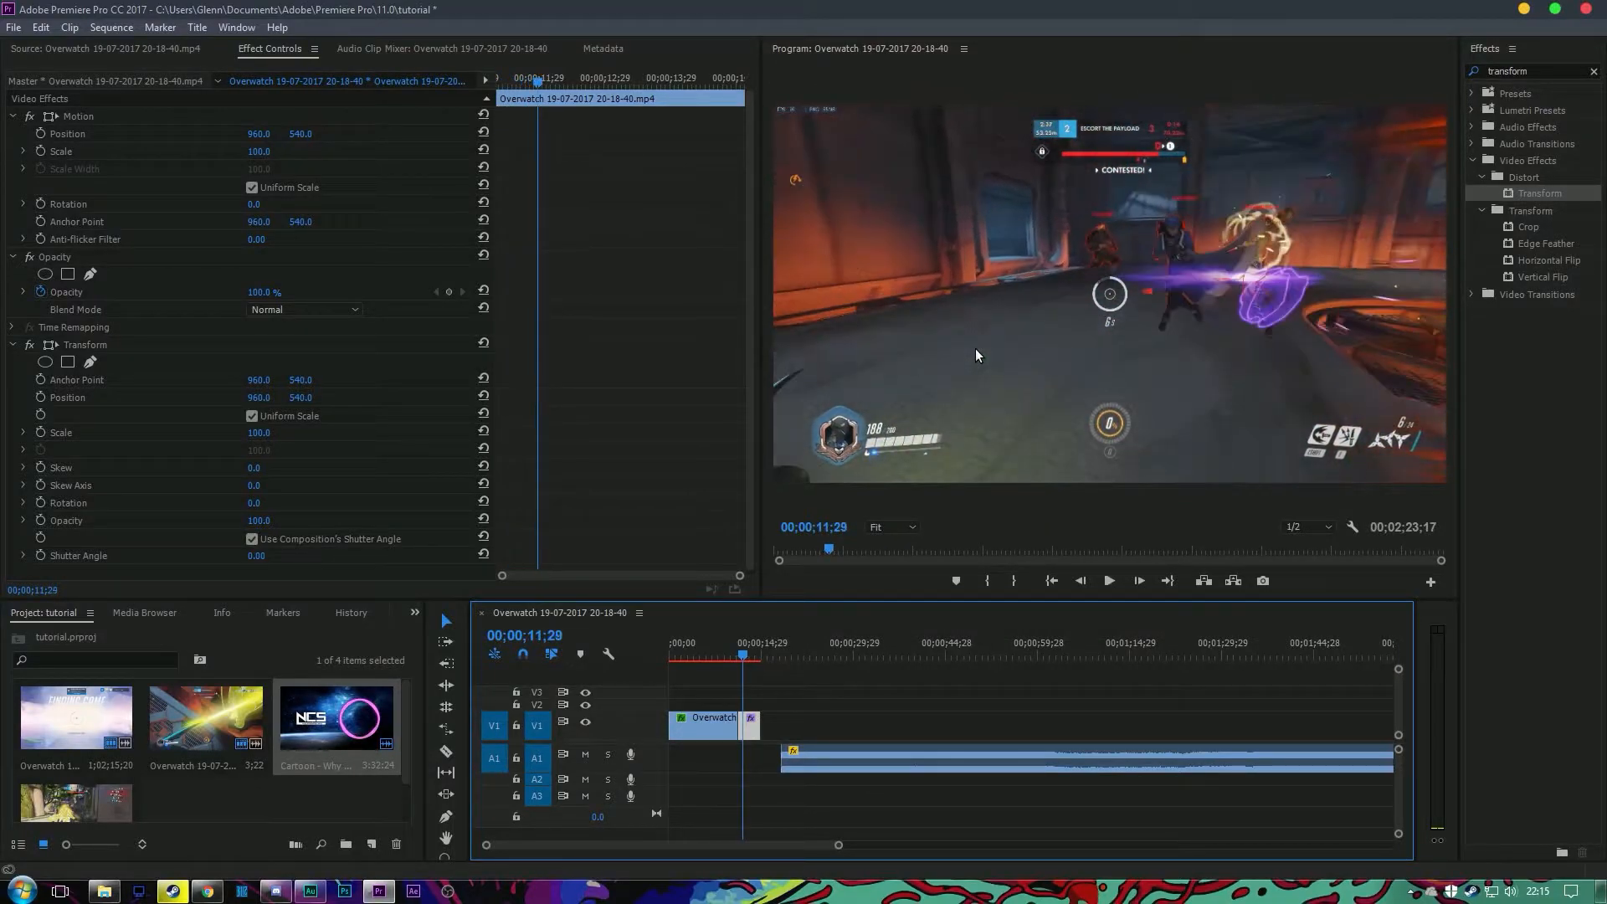
# Step back and forth around the cut between the two clips to examine the frames on either side
pyautogui.press('Left')
pyautogui.press('Left')
pyautogui.press('Left')
pyautogui.press('Left')
pyautogui.press('Left')
pyautogui.press('Left')
pyautogui.press('Left')
pyautogui.press('Left')
pyautogui.press('Left')
pyautogui.press('Left')
pyautogui.press('Left')
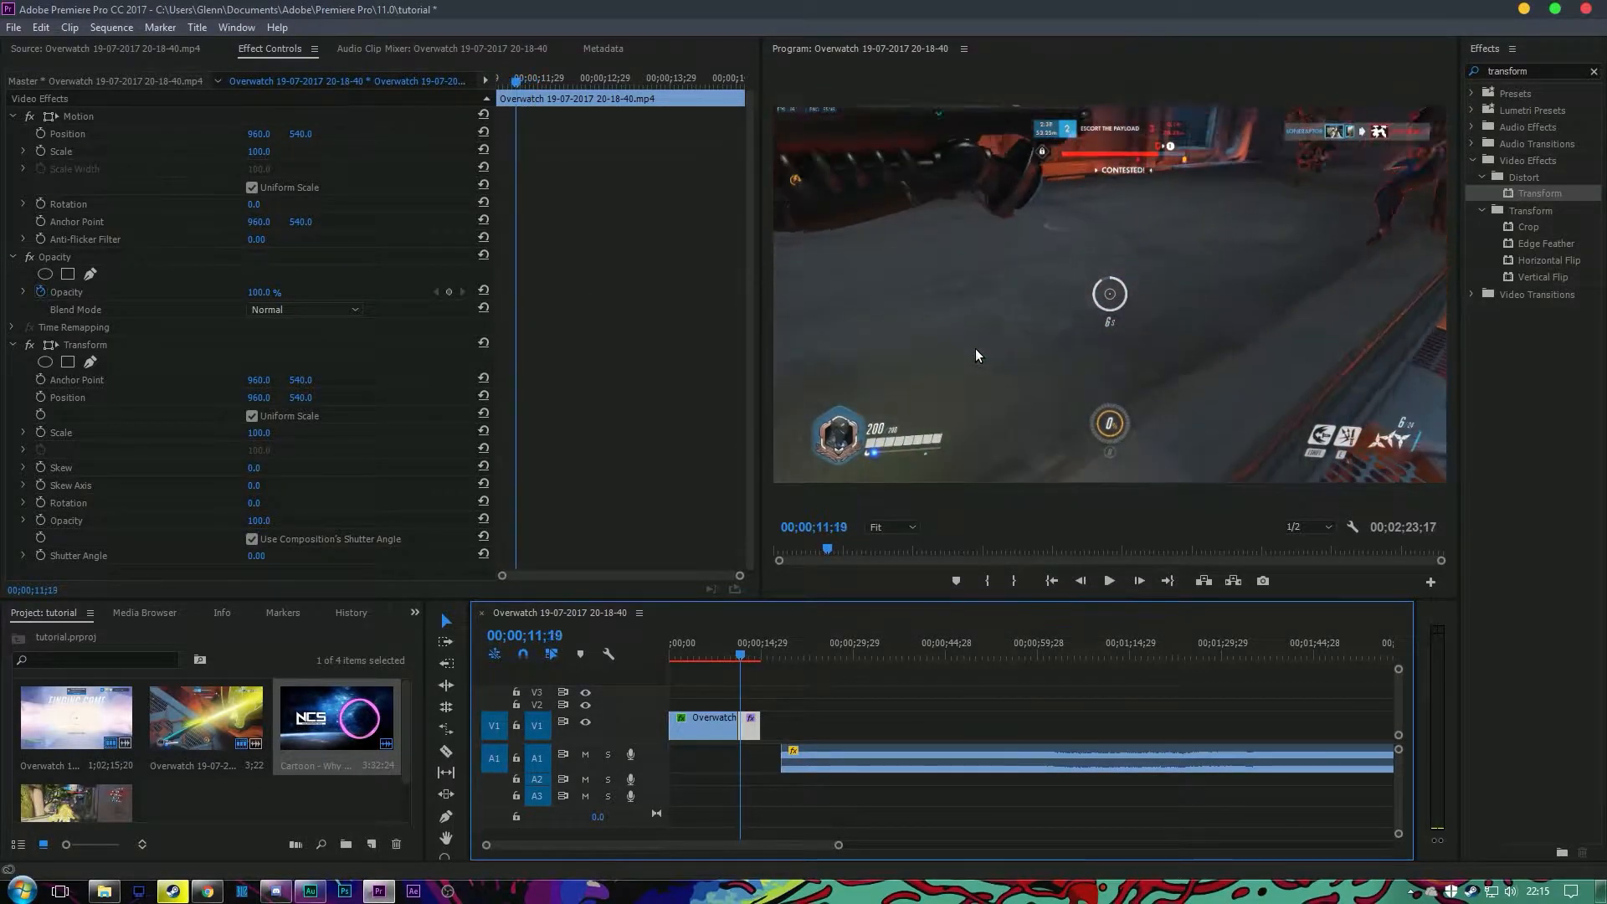
pyautogui.press('Left')
pyautogui.press('Left')
pyautogui.press('Left')
pyautogui.press('Left')
pyautogui.press('Left')
pyautogui.press('Left')
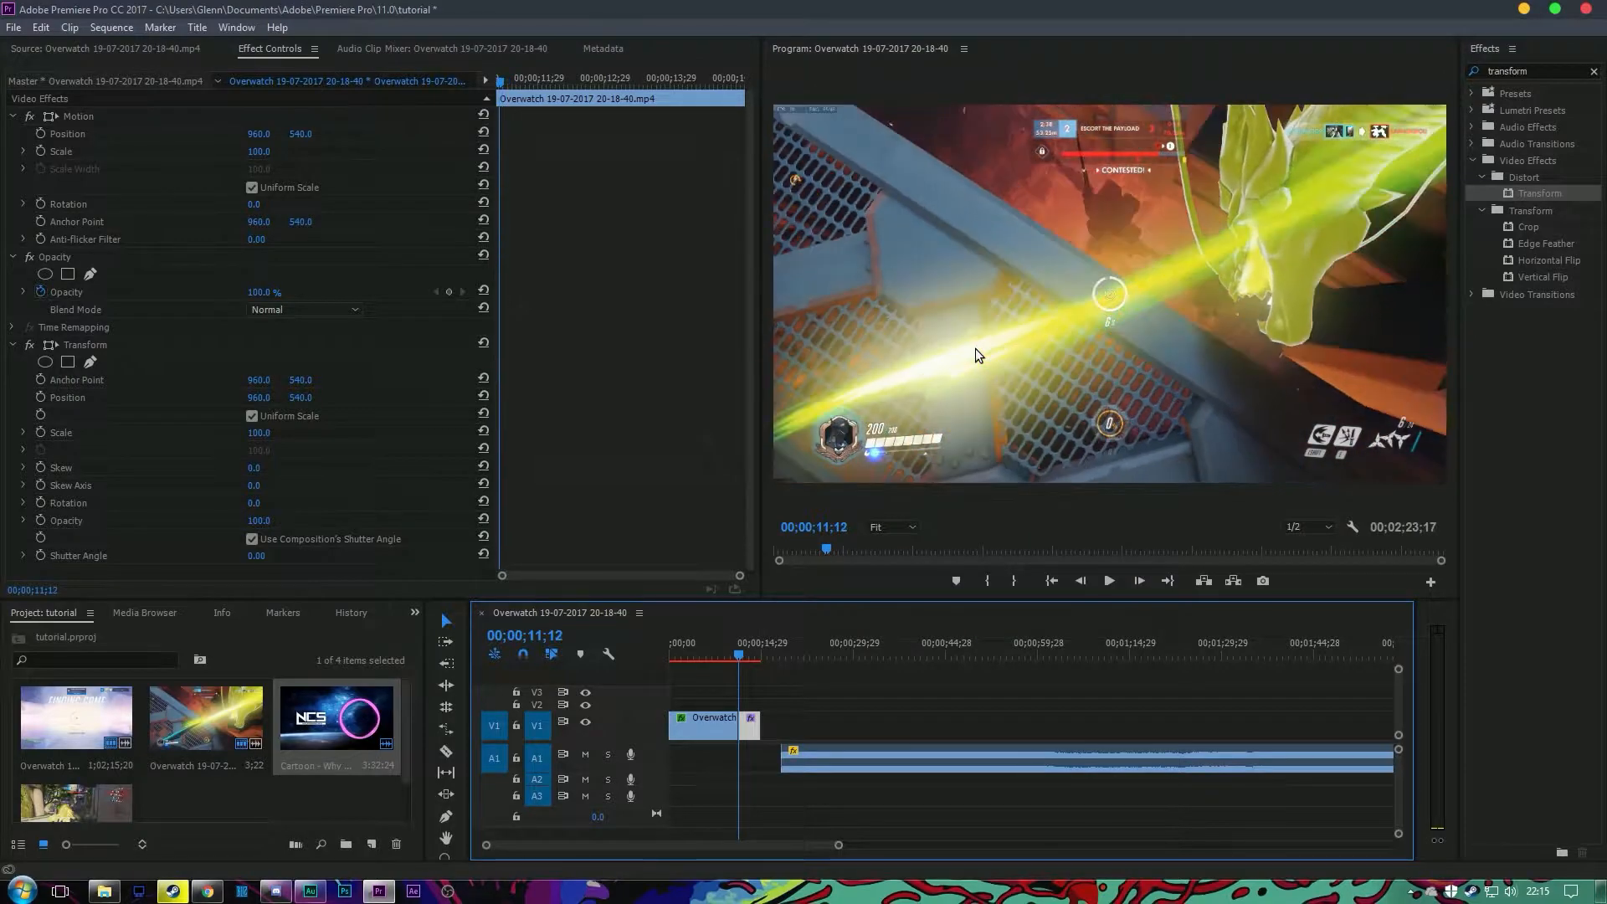
pyautogui.press('Left')
pyautogui.press('Right')
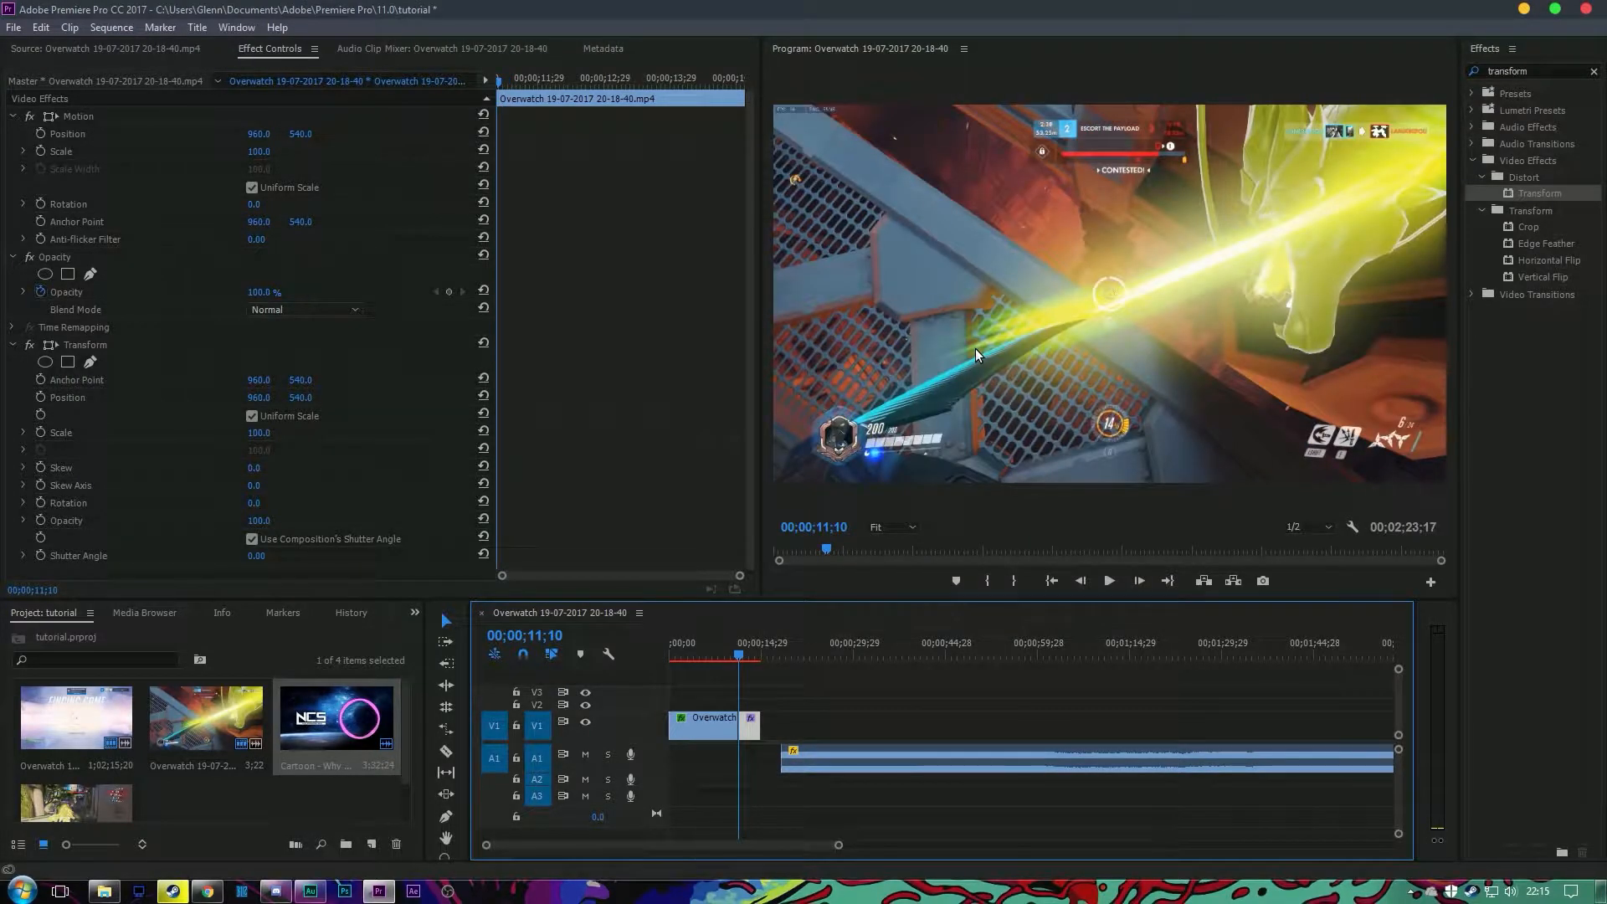
pyautogui.press('Right')
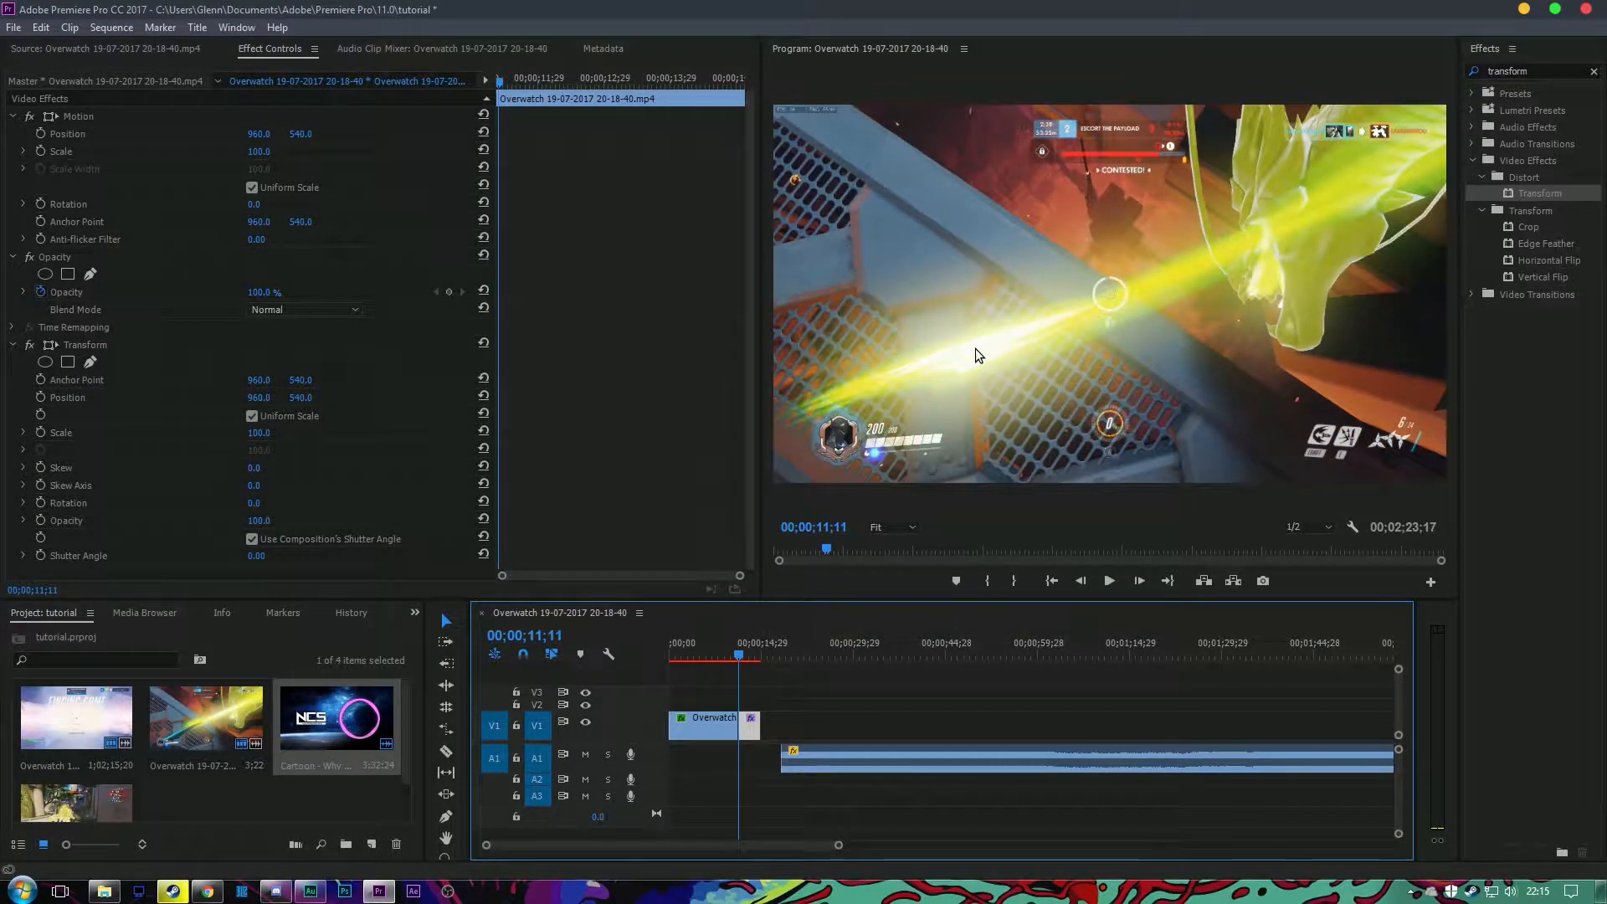
pyautogui.press('Right')
pyautogui.press('Right')
pyautogui.press('Right')
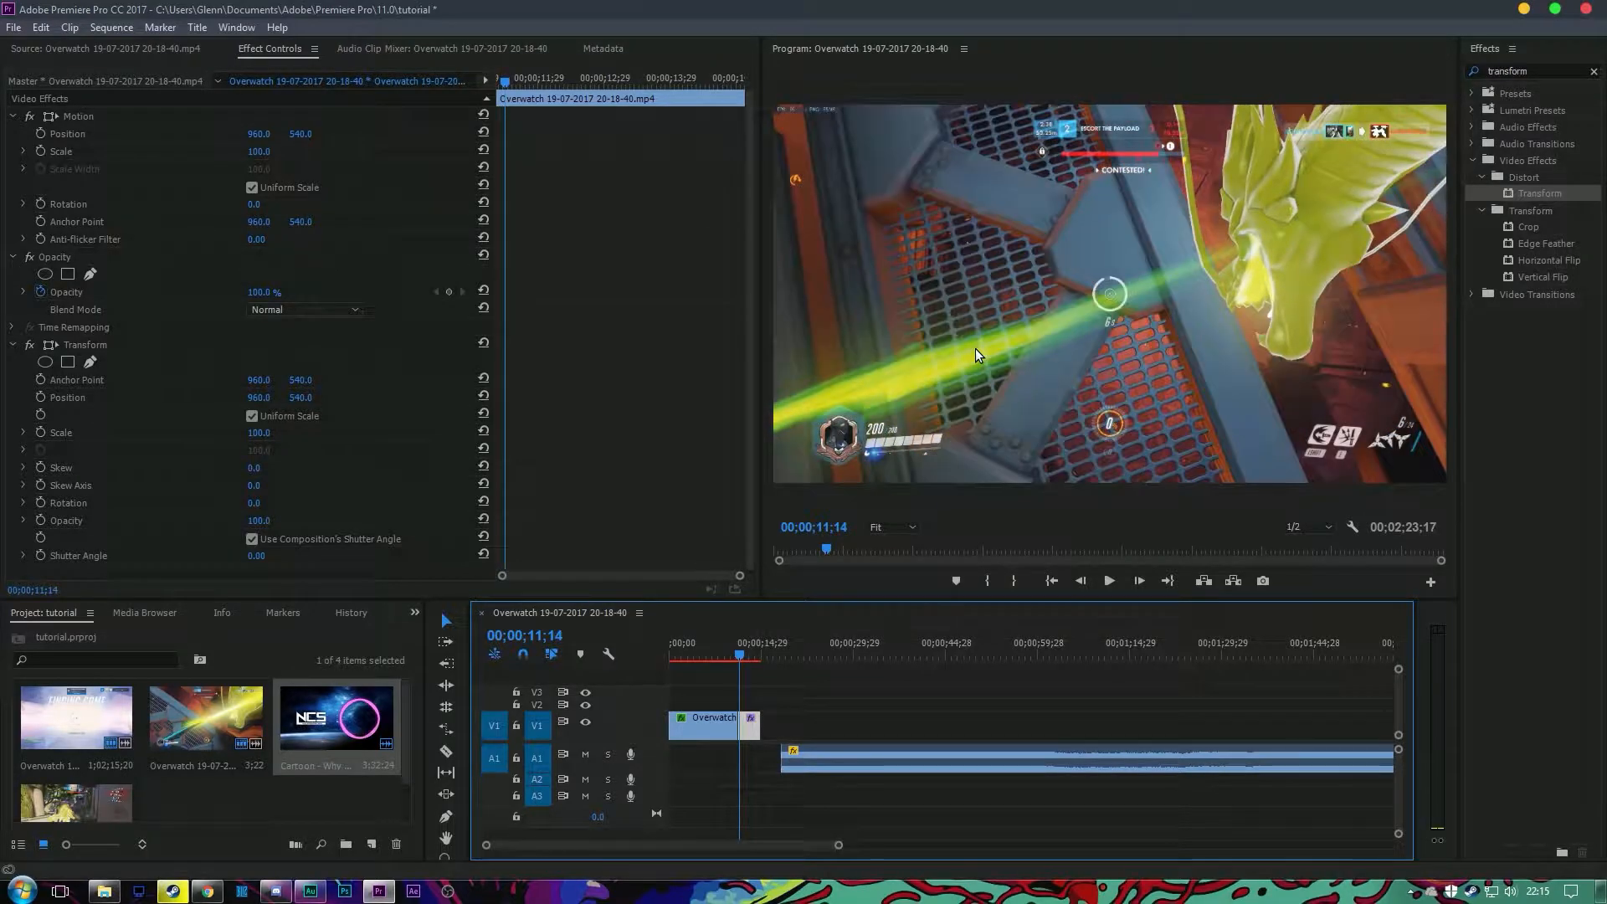
pyautogui.press('Right')
pyautogui.press('Right')
pyautogui.press('Left')
pyautogui.press('Left')
pyautogui.press('Left')
pyautogui.press('Left')
pyautogui.press('Left')
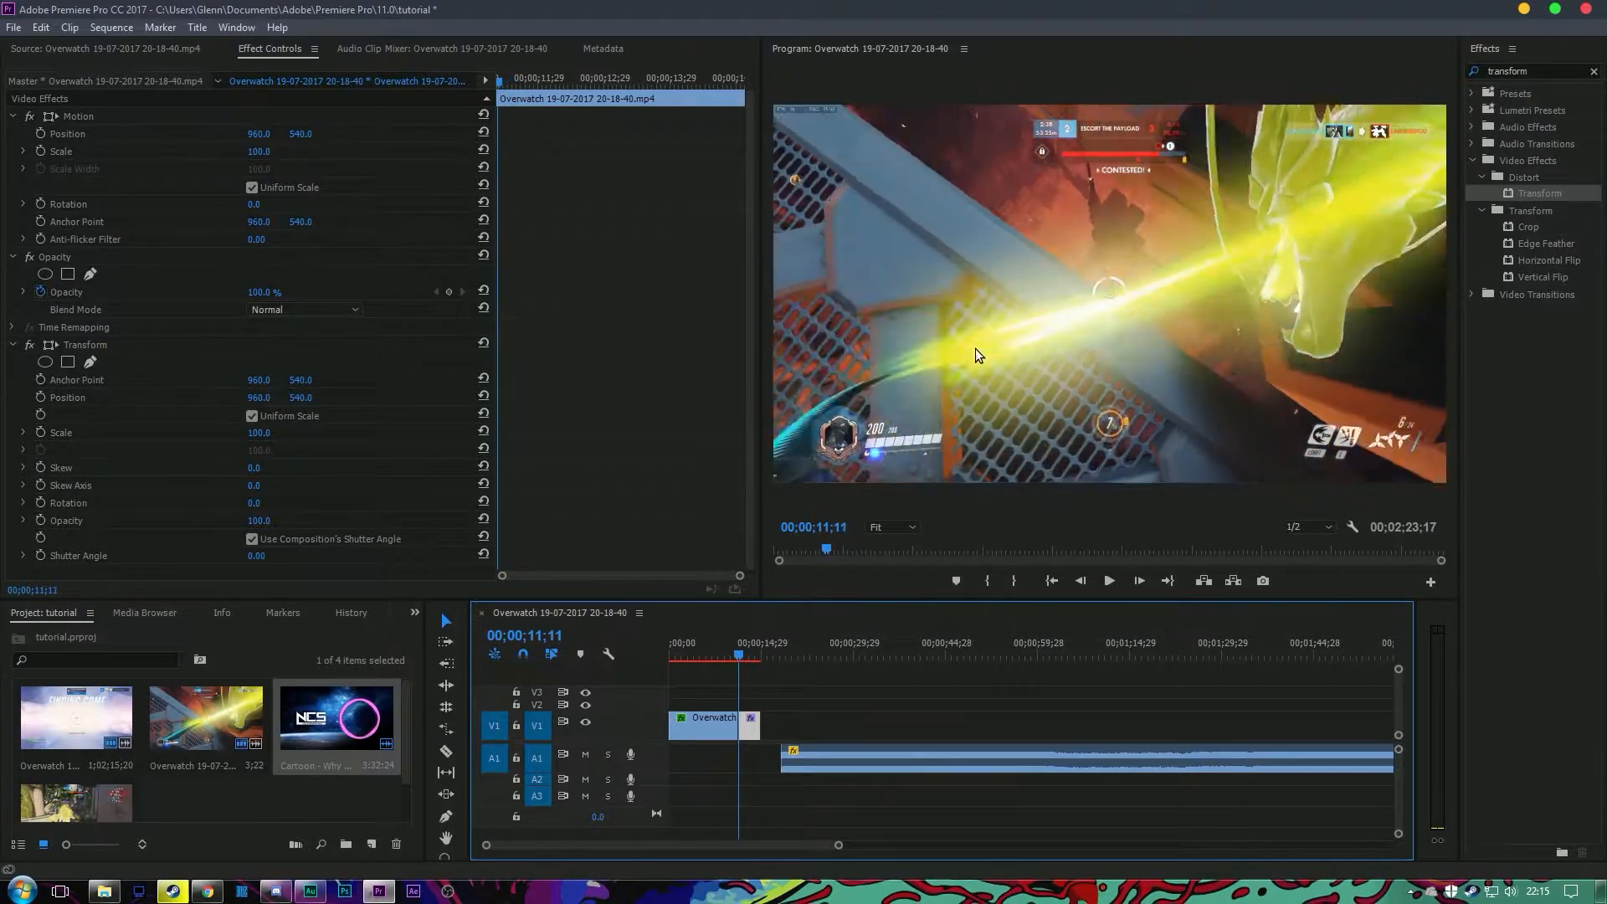
pyautogui.press('Left')
pyautogui.press('Left')
pyautogui.press('Left')
pyautogui.press('Left')
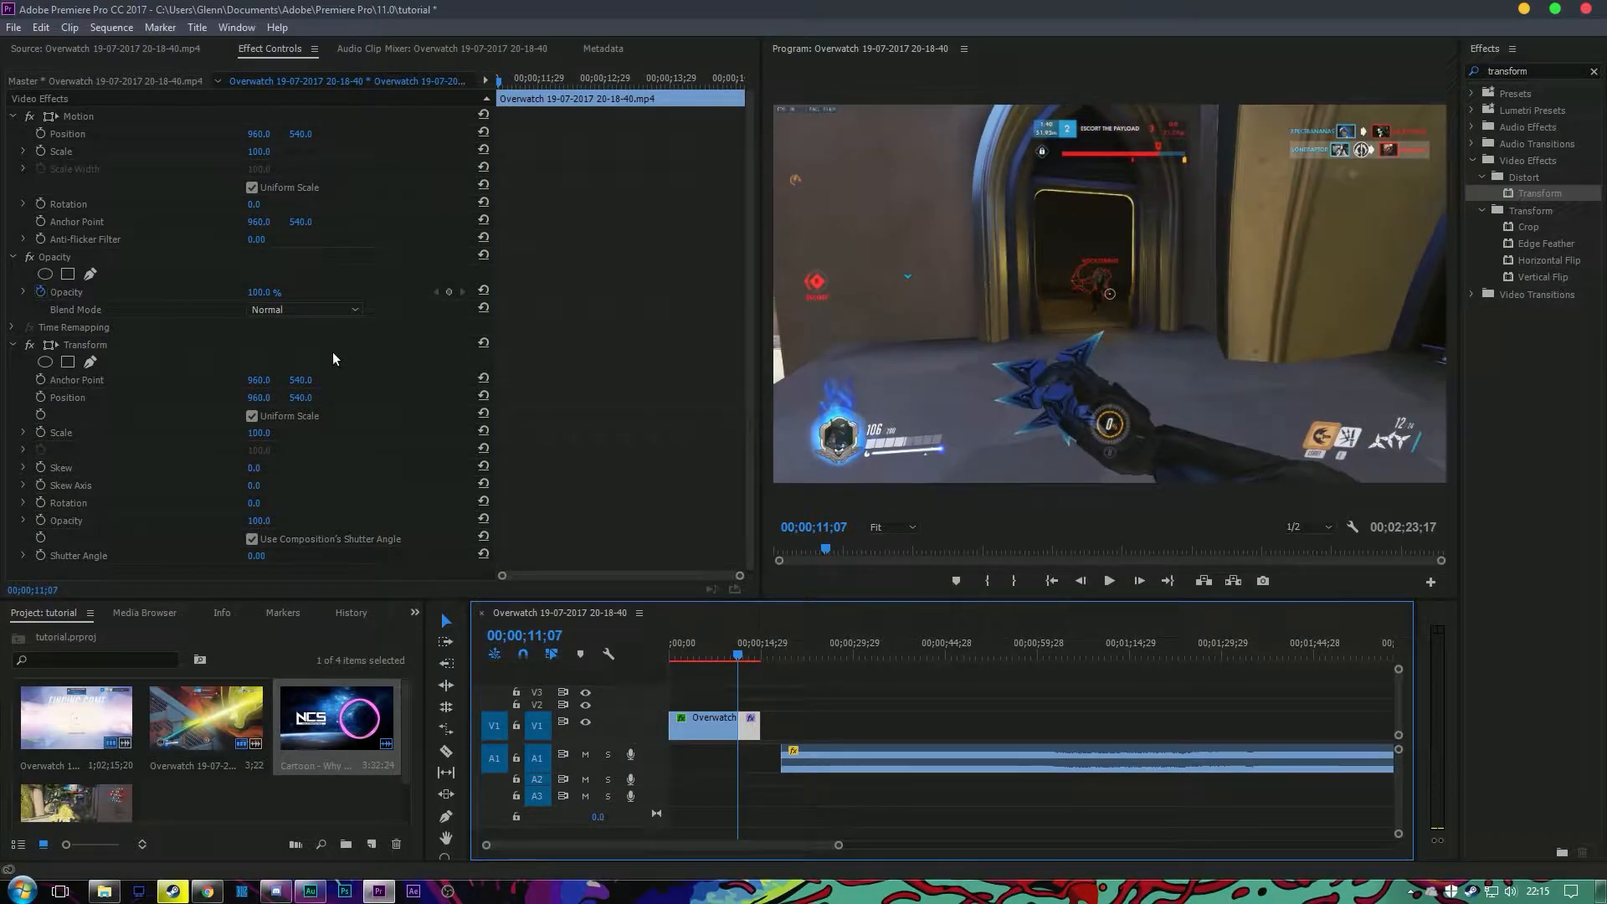
# Add a Transform Scale keyframe of 125 at the end of the first Overwatch clip, at 00;00;11;10
pyautogui.scroll(-1, 112, 331)
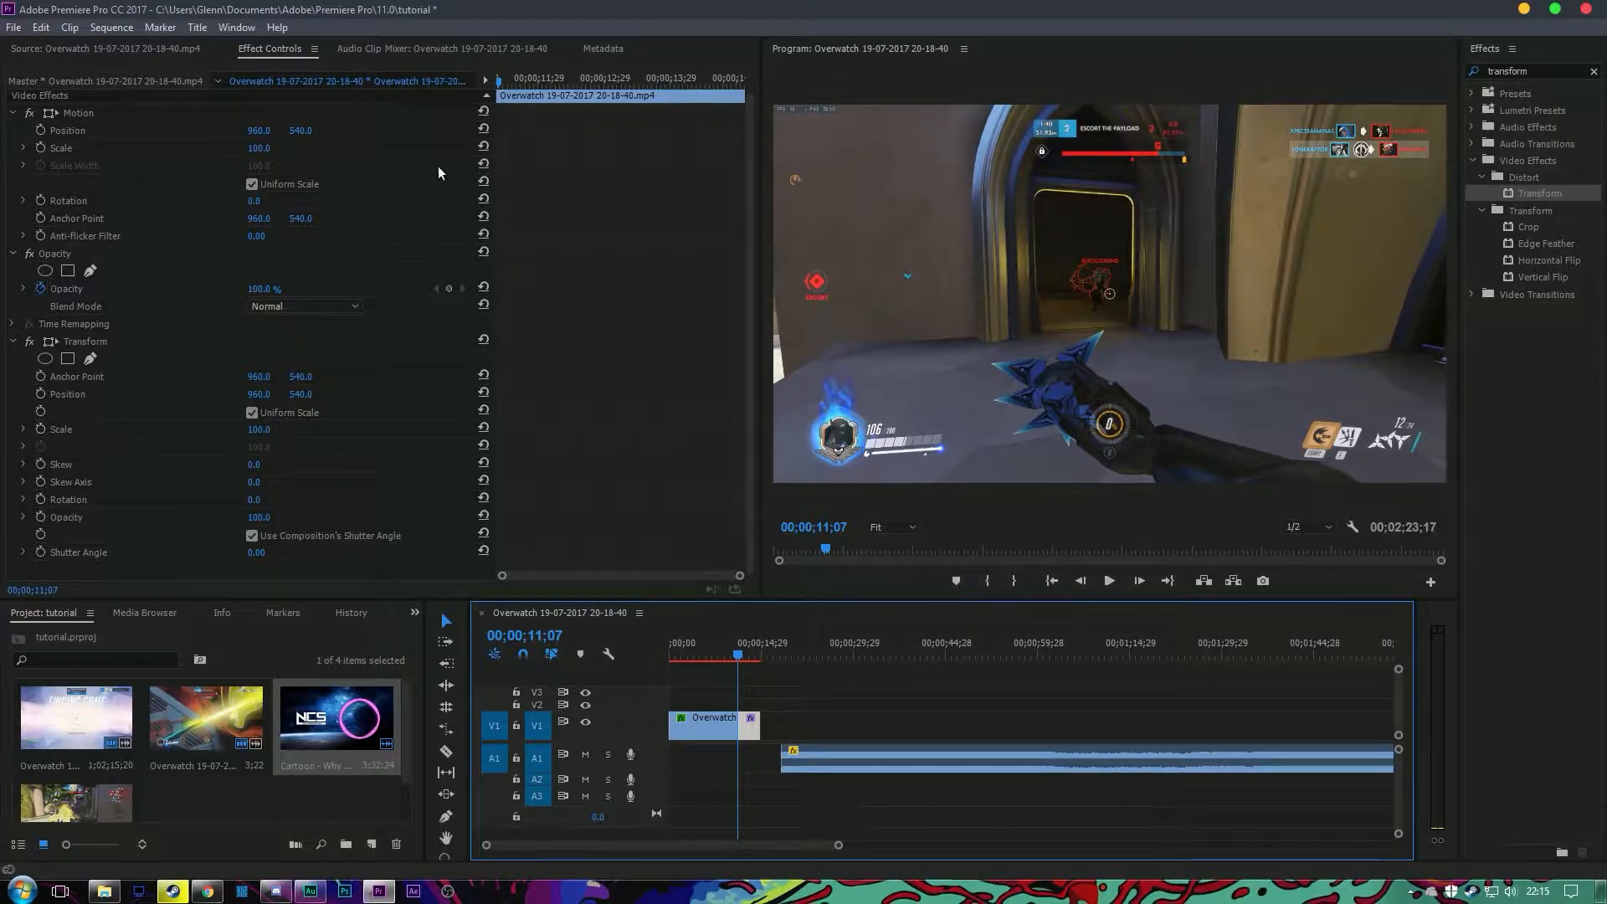
pyautogui.click(711, 726)
pyautogui.click(741, 84)
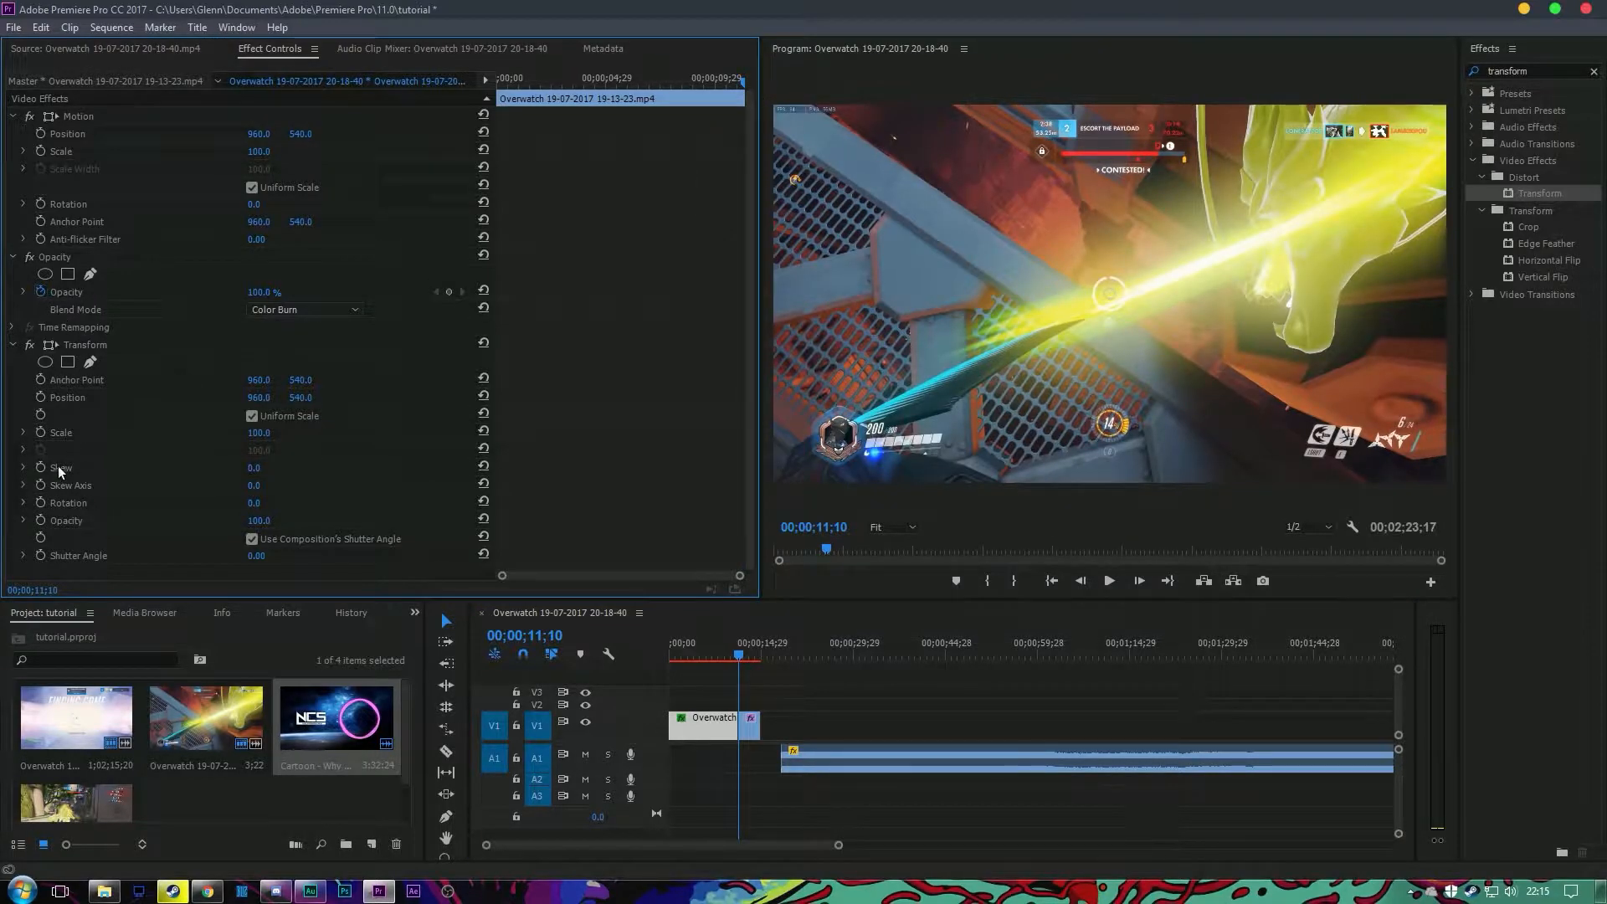
pyautogui.click(38, 432)
pyautogui.click(273, 440)
pyautogui.write('125')
pyautogui.press('Return')
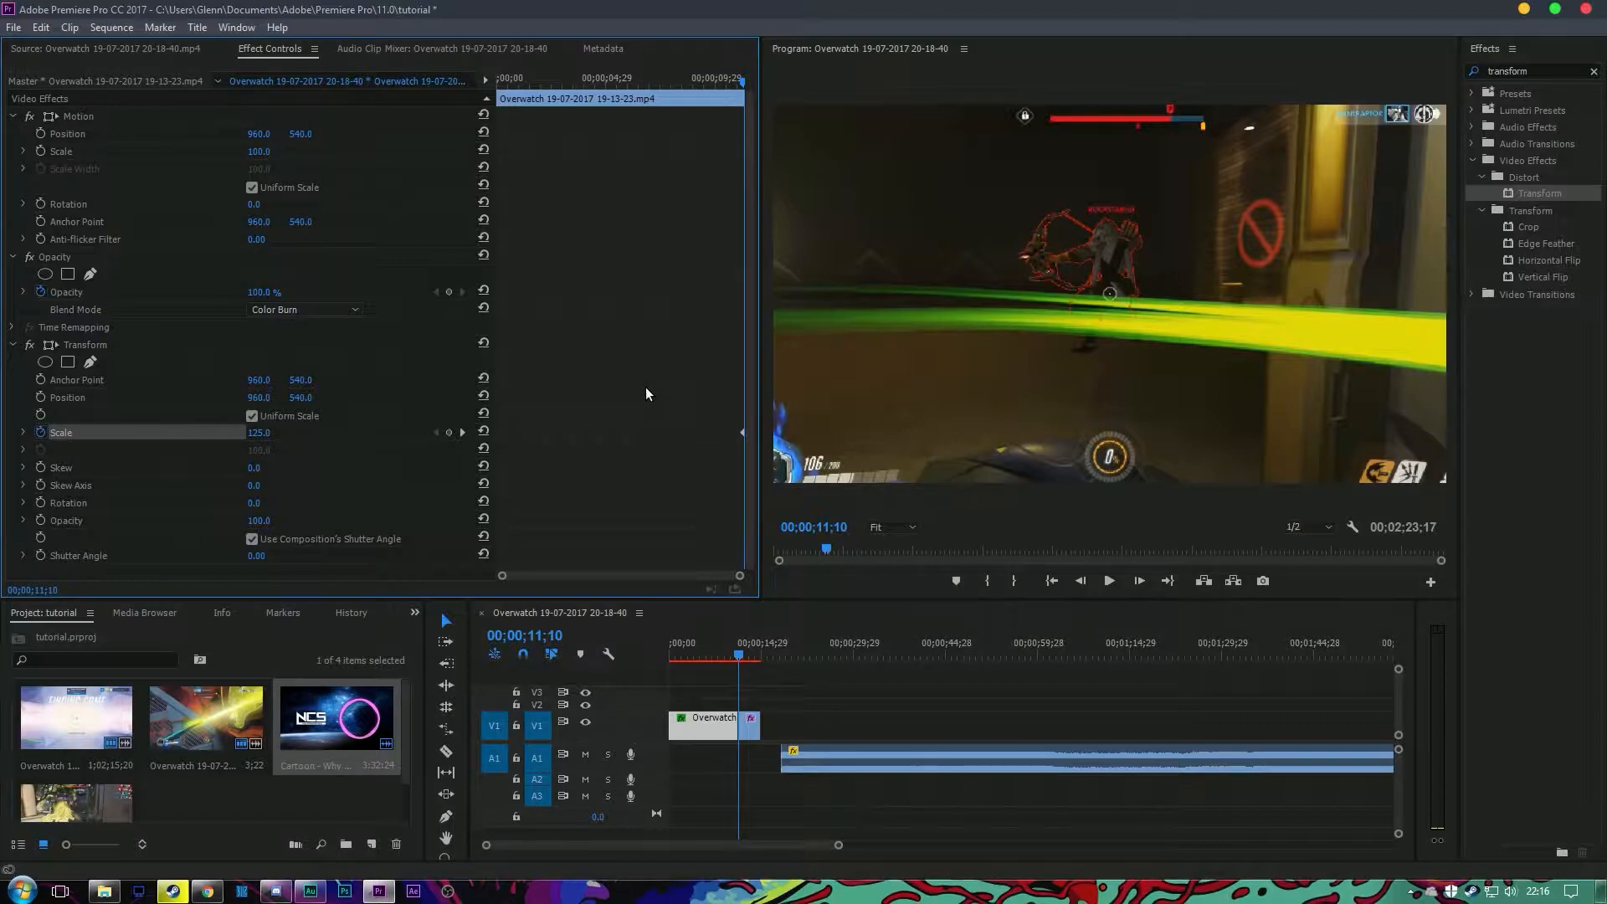
# Add a Transform Scale keyframe of 100 three frames before the first clip's end, at 00;00;11;07
pyautogui.press('Left')
pyautogui.press('Left')
pyautogui.press('Left')
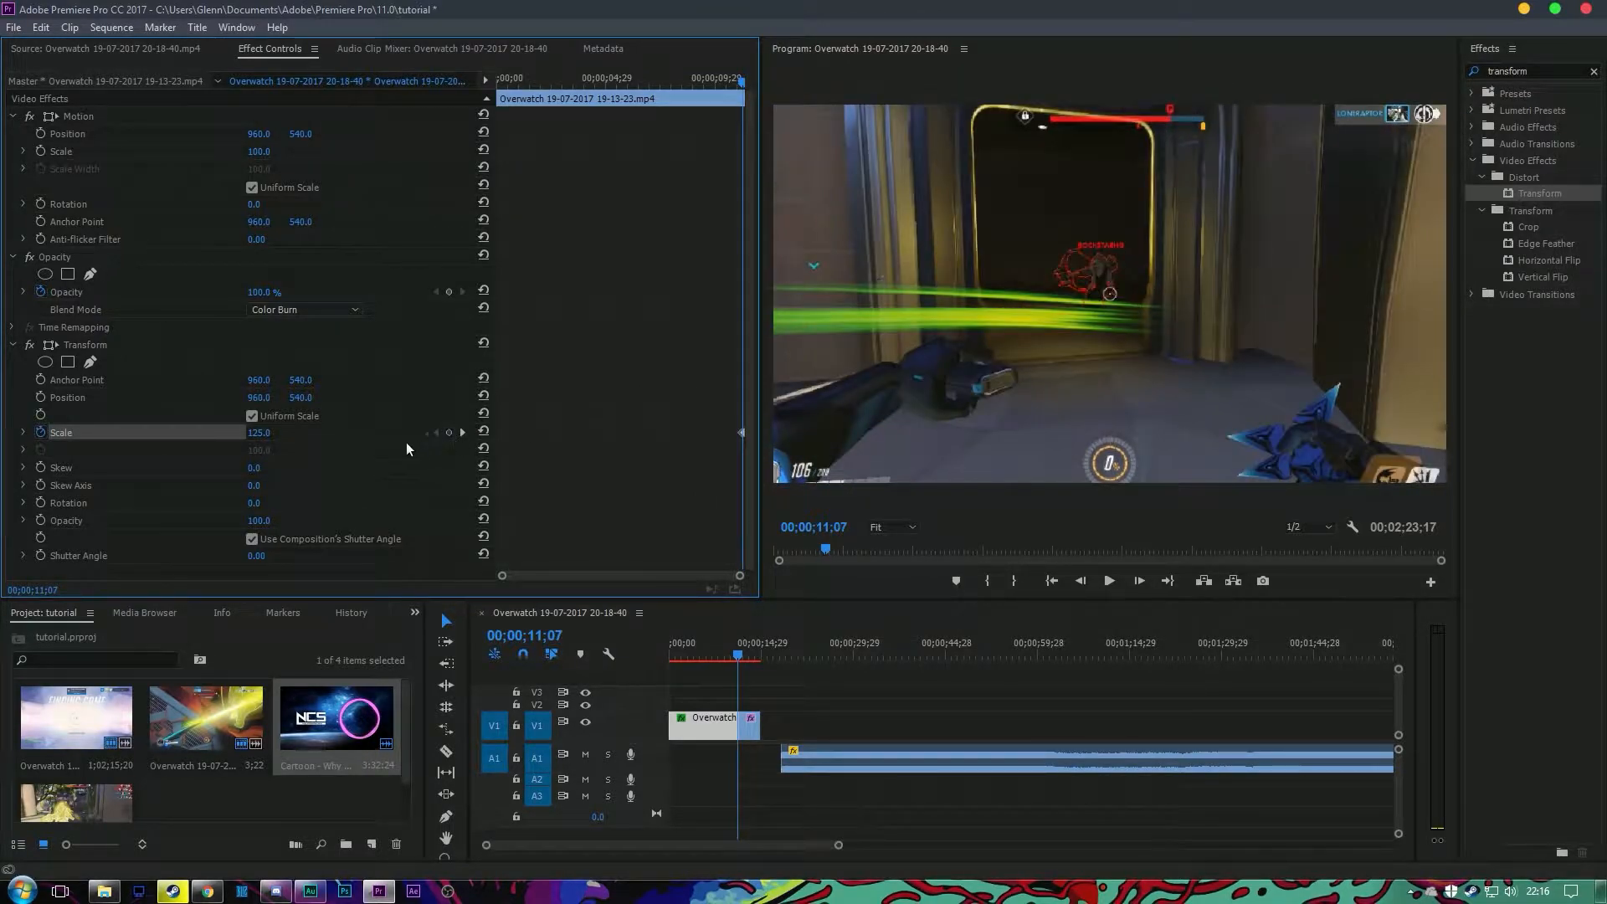
pyautogui.click(264, 434)
pyautogui.write('100')
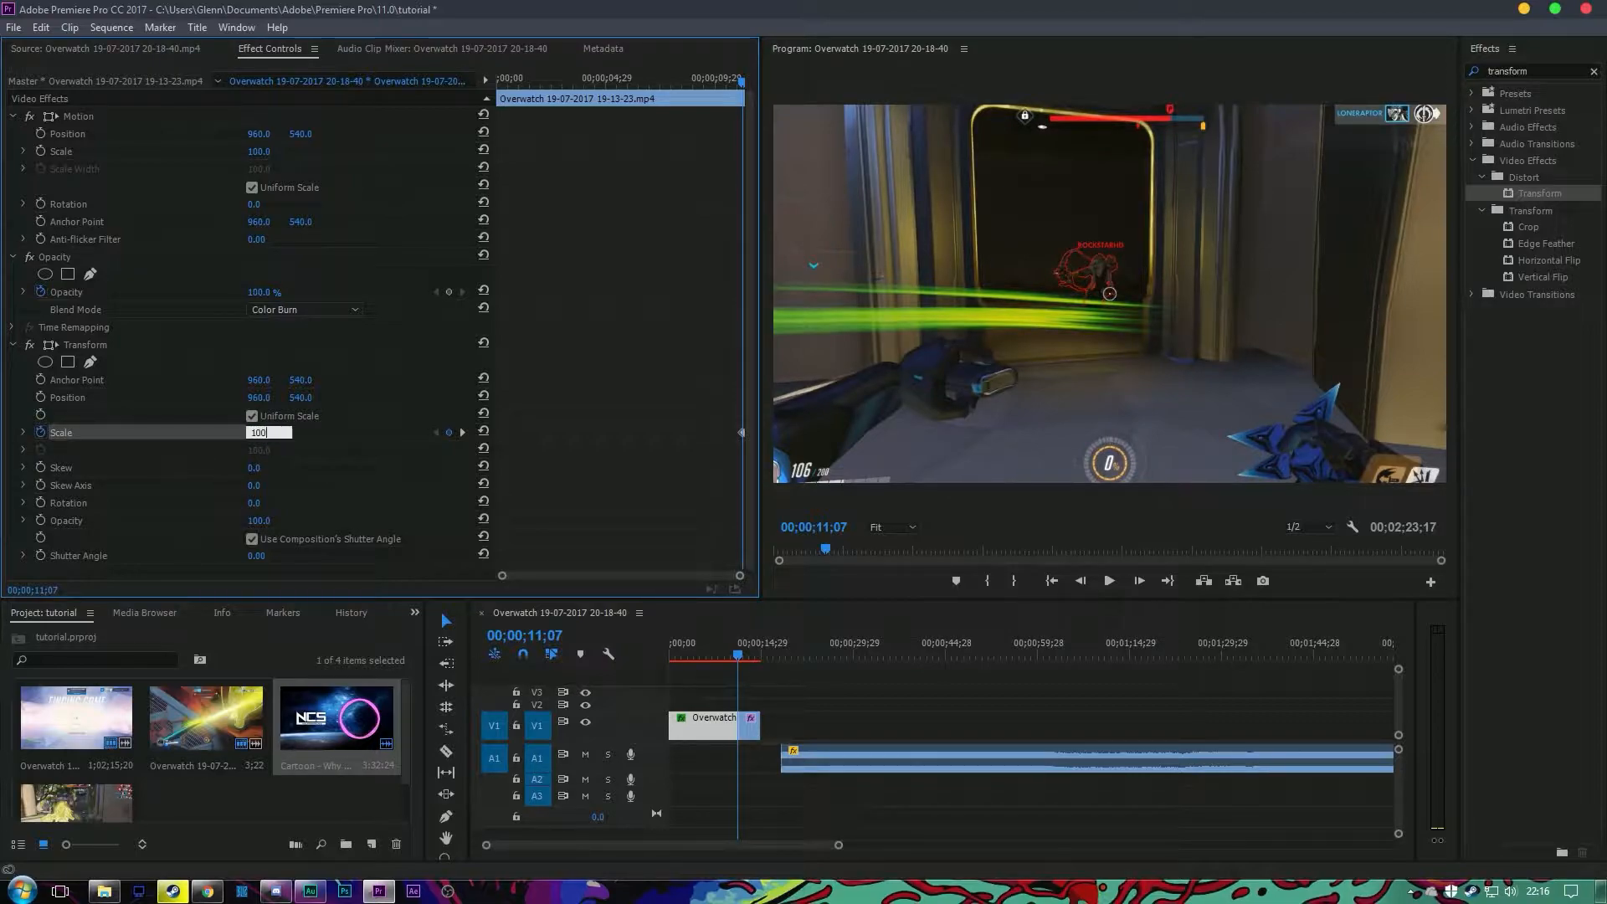
pyautogui.press('Return')
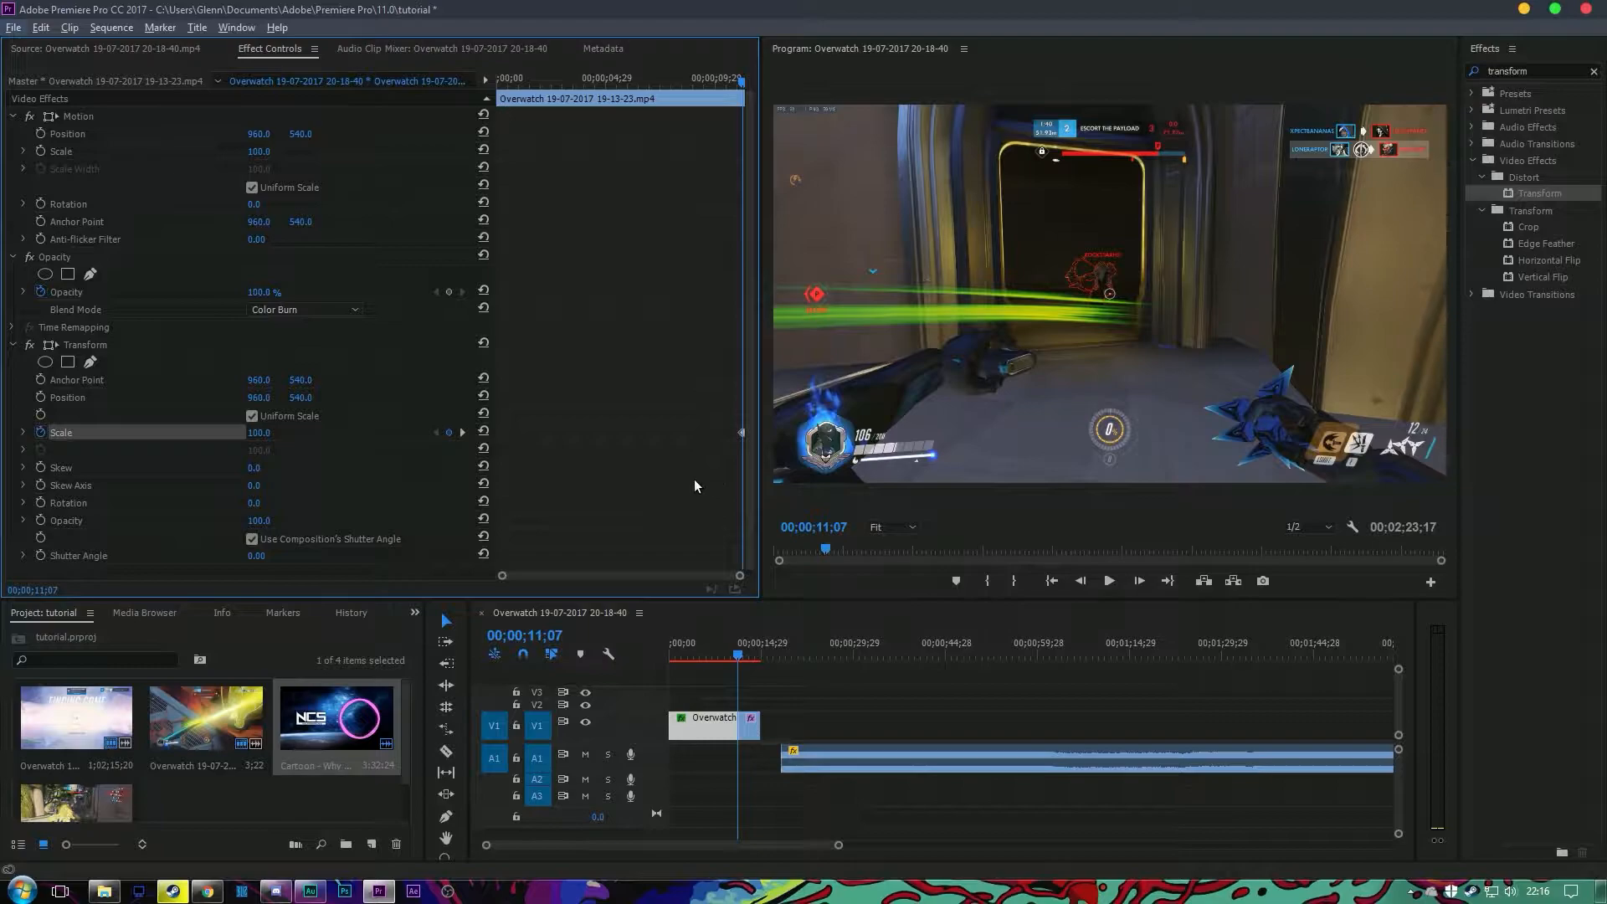
# Set both Transform Scale keyframes of the first clip to Auto Bezier interpolation
pyautogui.moveTo(502, 577); pyautogui.dragTo(611, 577)
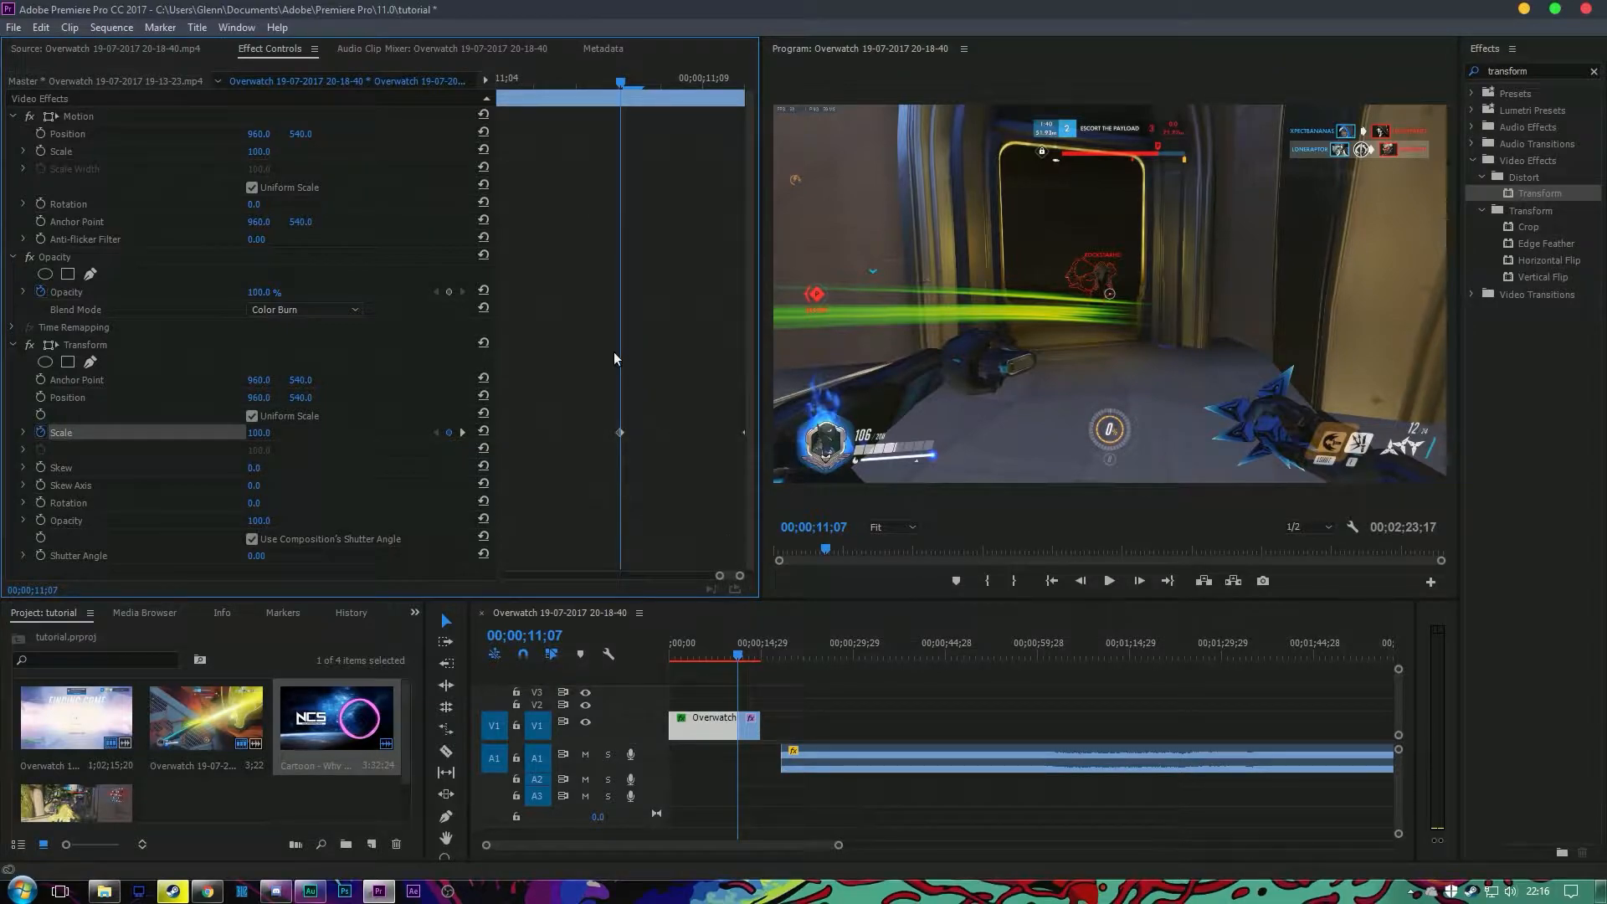
pyautogui.moveTo(582, 381); pyautogui.dragTo(753, 459)
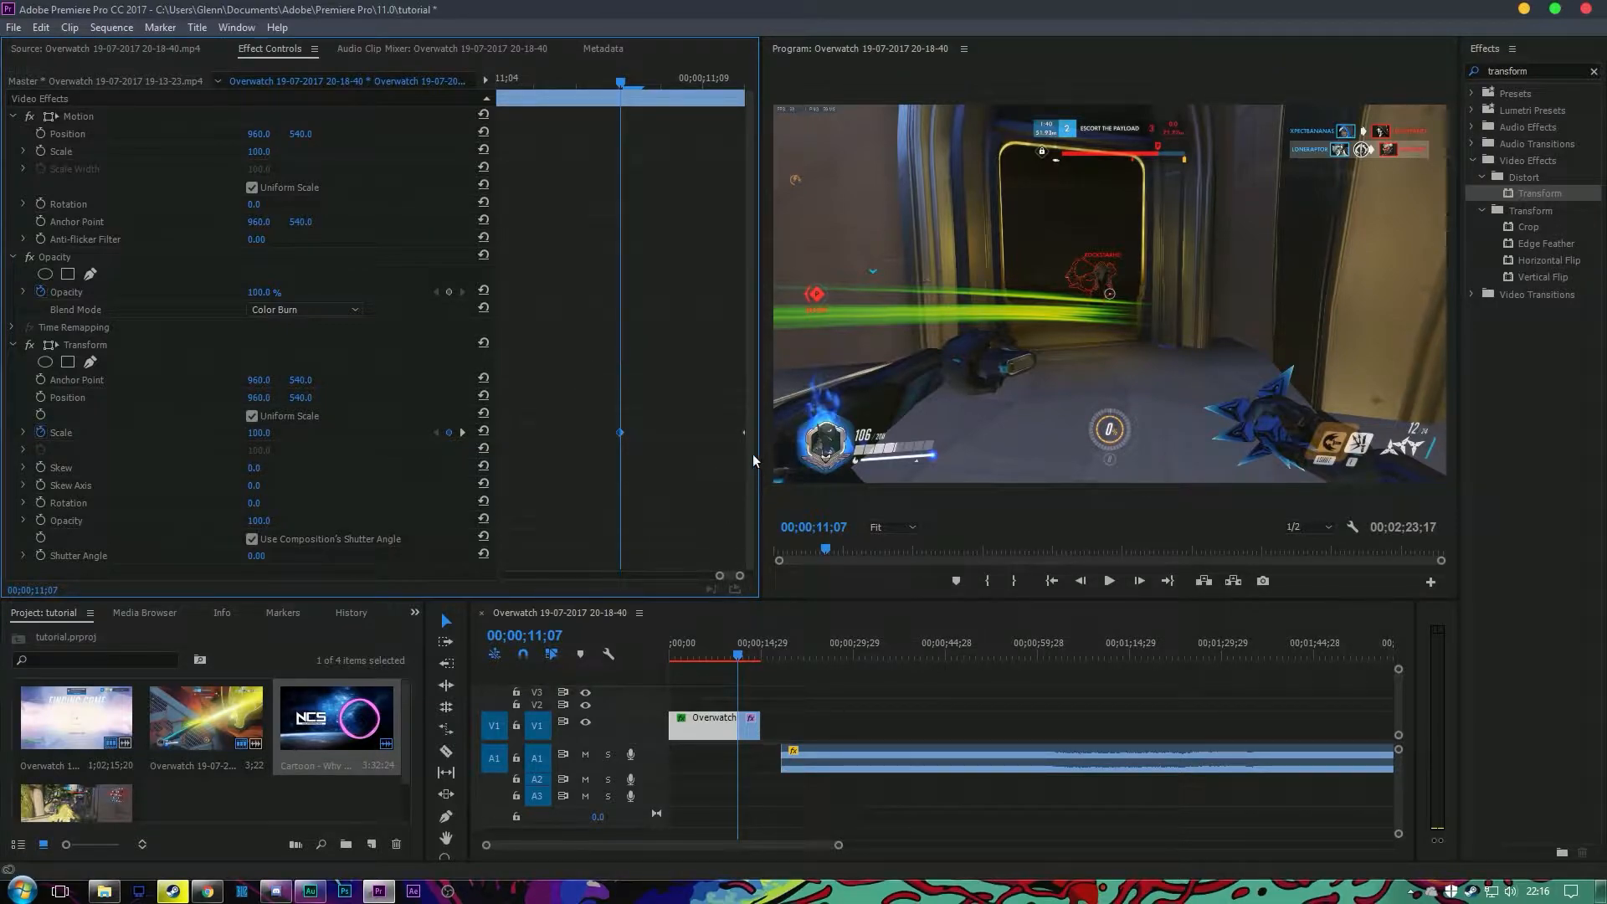
pyautogui.rightClick(620, 433)
pyautogui.click(713, 610)
pyautogui.rightClick(742, 432)
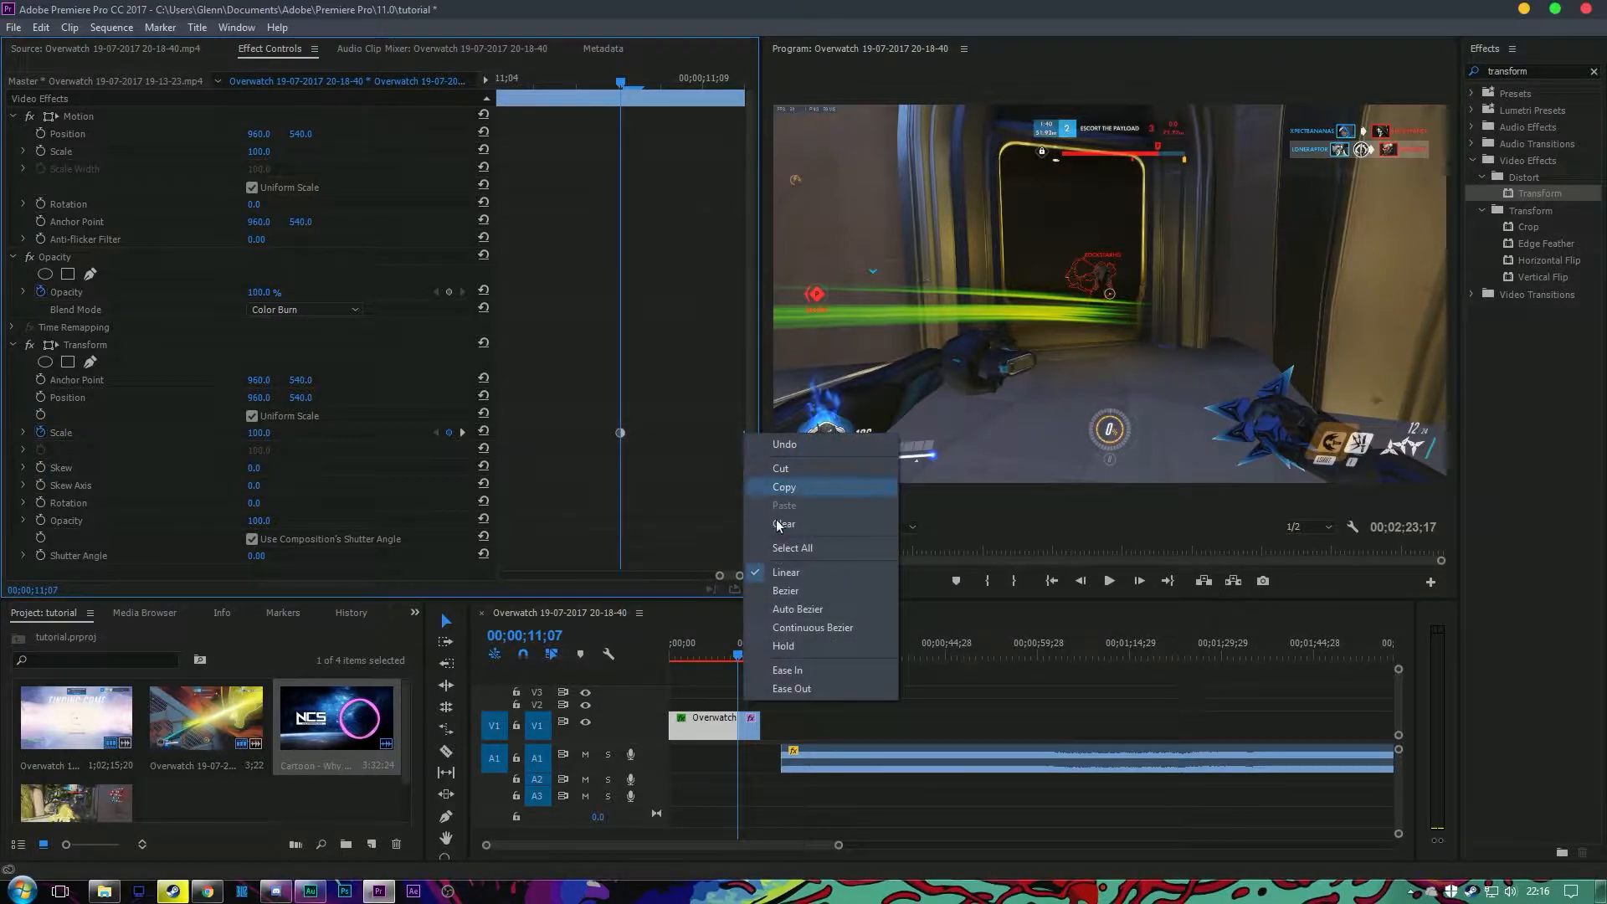
pyautogui.click(821, 609)
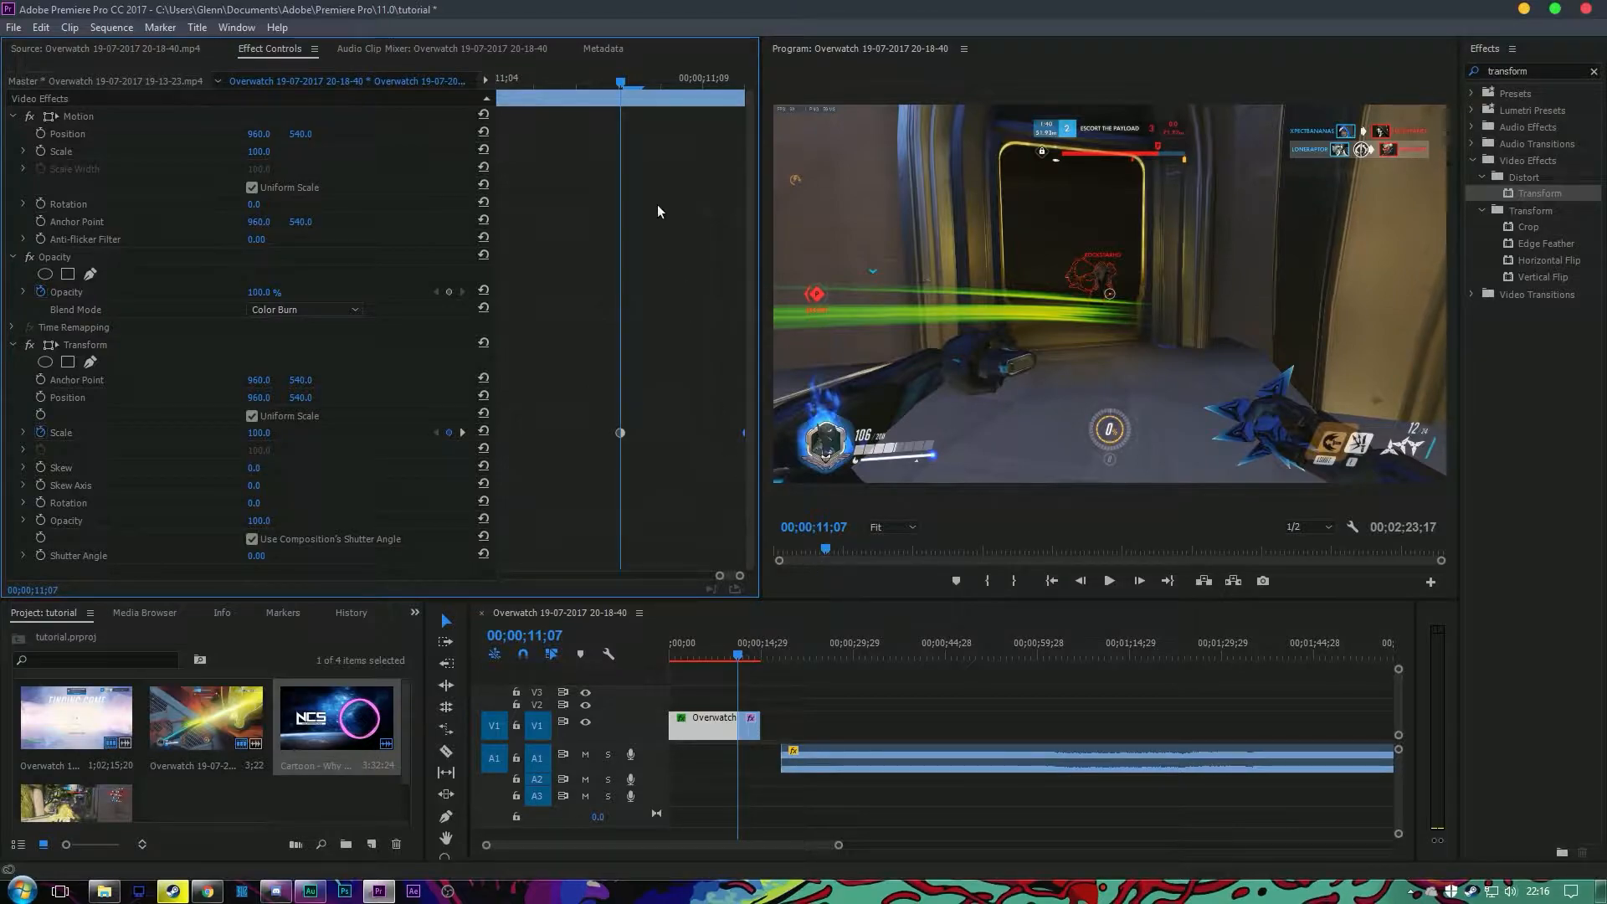
# Add a Transform Scale keyframe of 125 at the start of the second Overwatch clip, at 00;00;11;10
pyautogui.click(754, 735)
pyautogui.click(754, 731)
pyautogui.moveTo(617, 80); pyautogui.dragTo(369, 116)
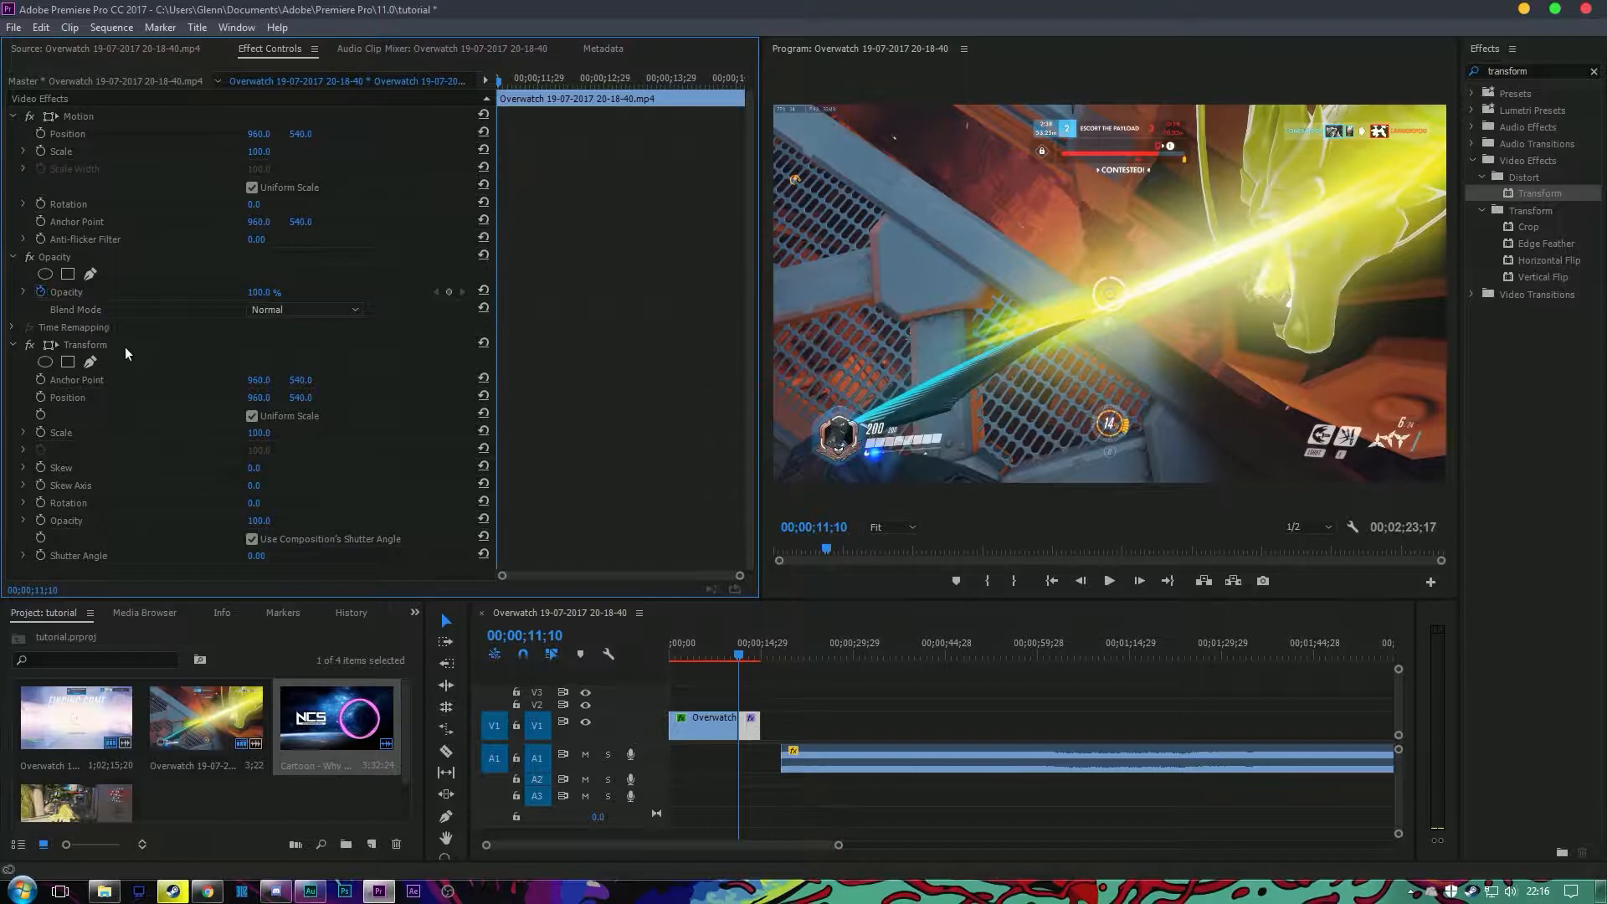
pyautogui.click(40, 432)
pyautogui.click(263, 432)
pyautogui.write('125')
pyautogui.press('Return')
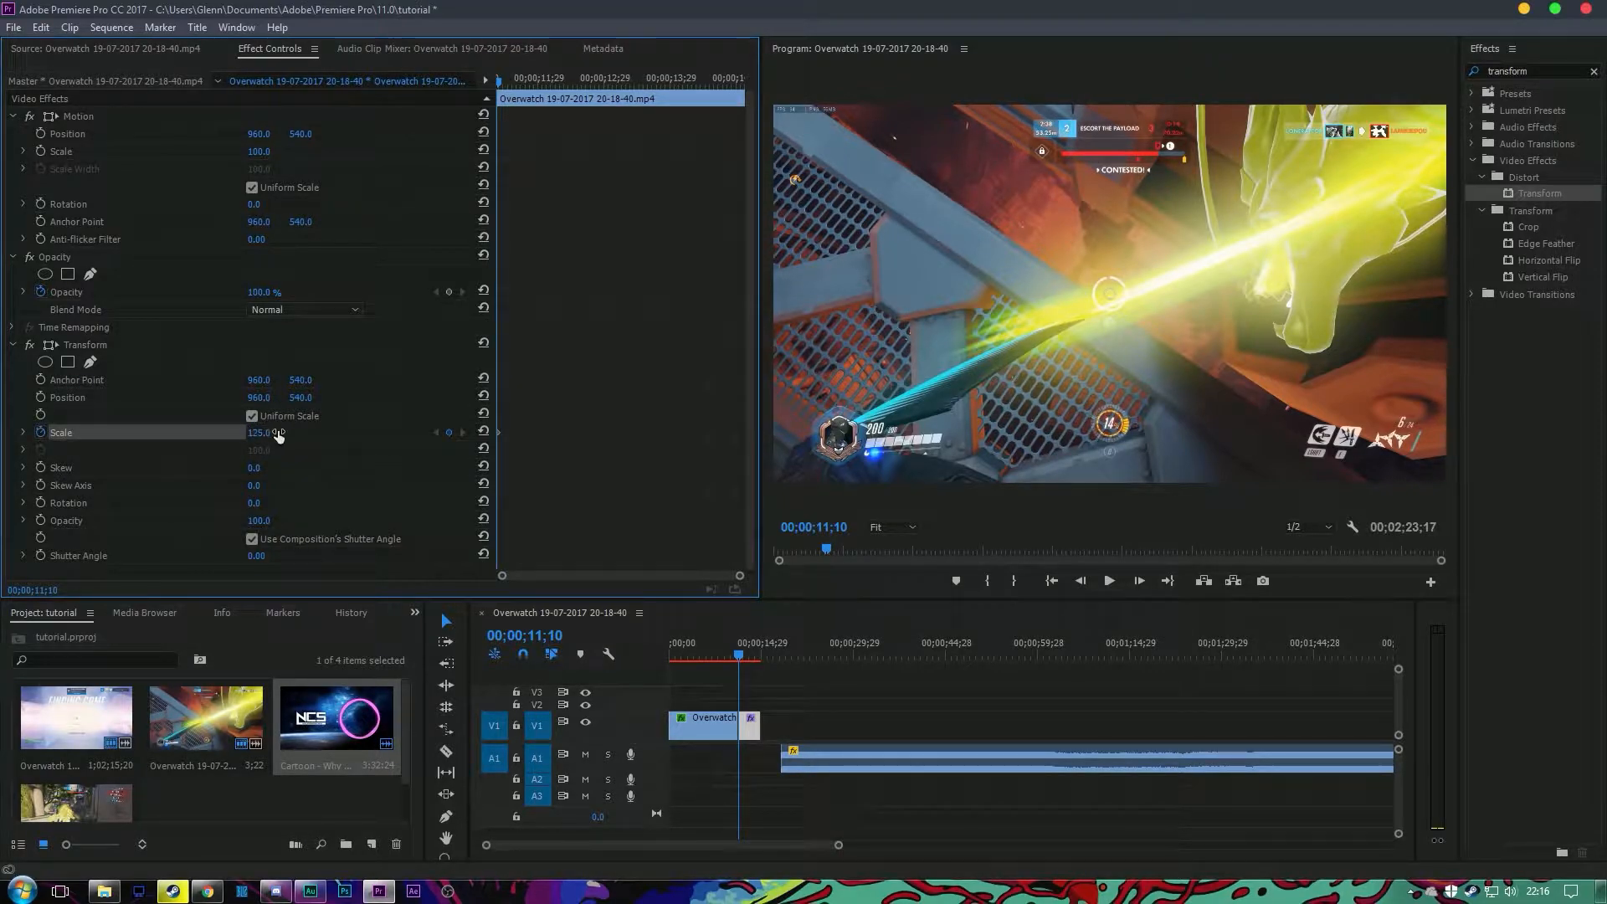
# Add a Transform Scale keyframe of 100 at 00;00;11;13 in the second clip and apply Auto Bezier interpolation to its Scale keyframes
pyautogui.press('Right')
pyautogui.press('Right')
pyautogui.press('Right')
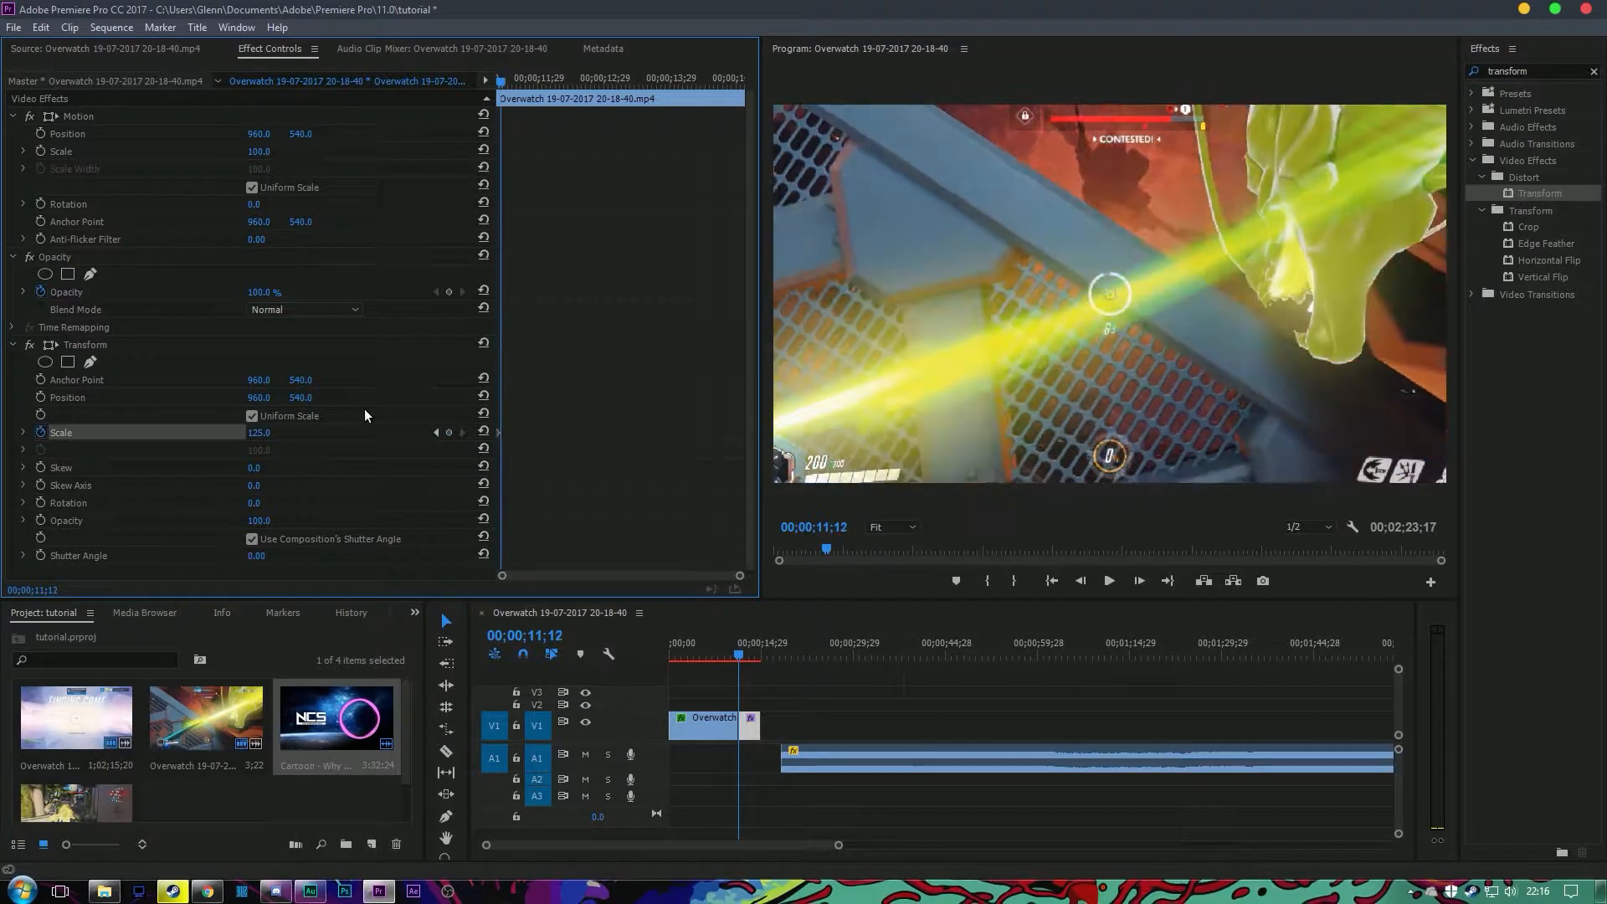
pyautogui.click(258, 433)
pyautogui.write('100')
pyautogui.press('Return')
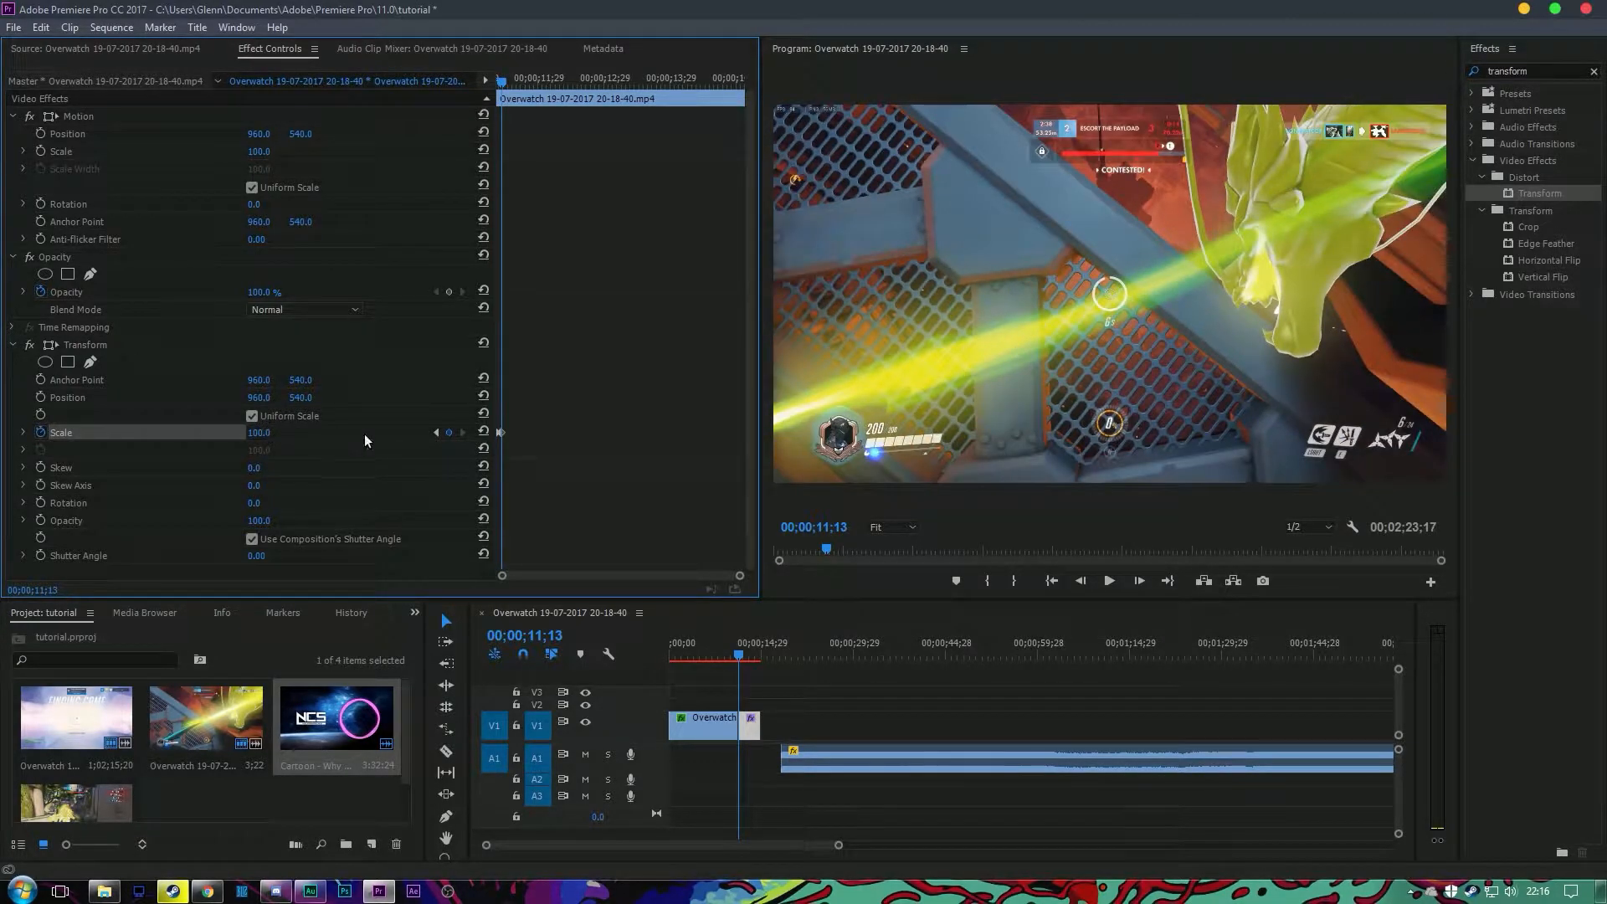
pyautogui.rightClick(501, 433)
pyautogui.click(552, 605)
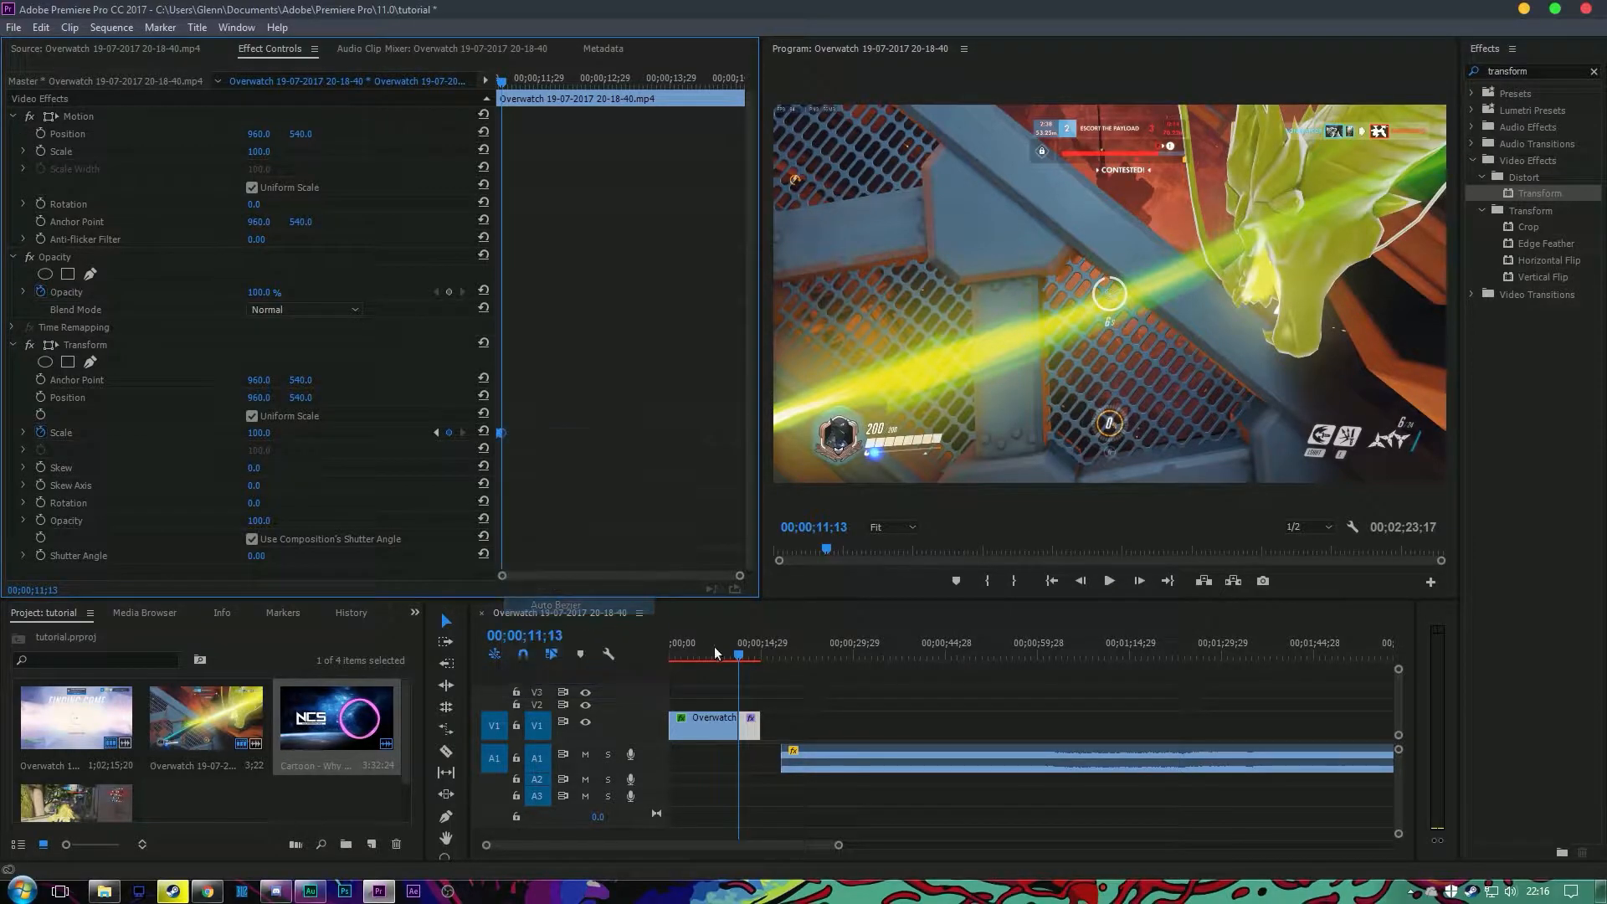
# Play back the sequence from before the cut to just after it to preview the zoom transition
pyautogui.moveTo(739, 656); pyautogui.dragTo(715, 659)
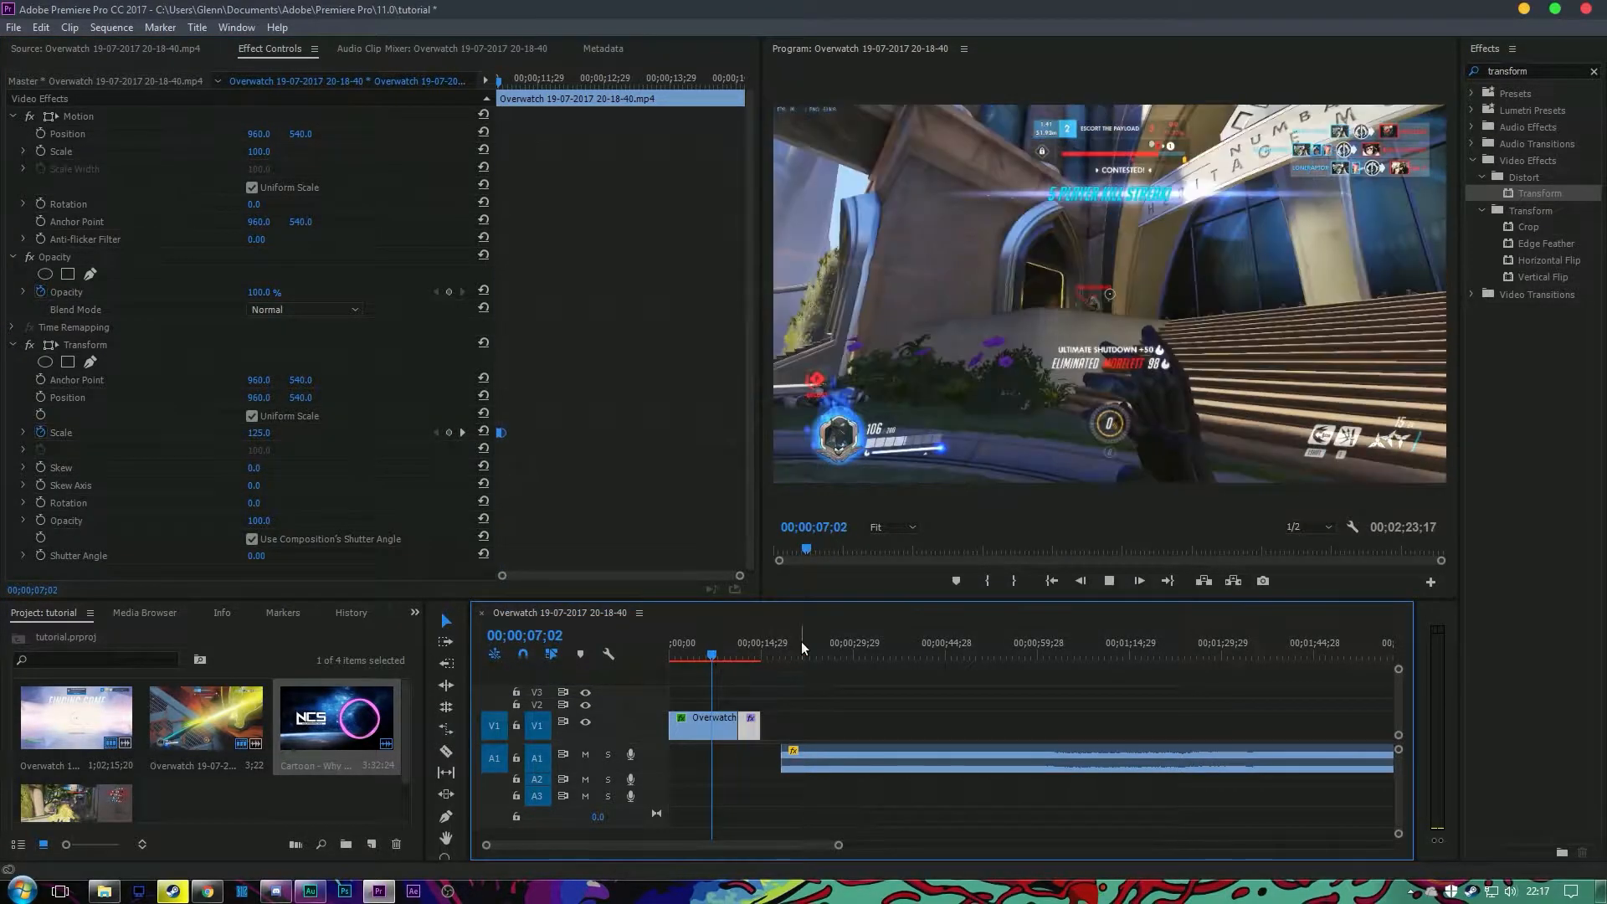
pyautogui.press('space')
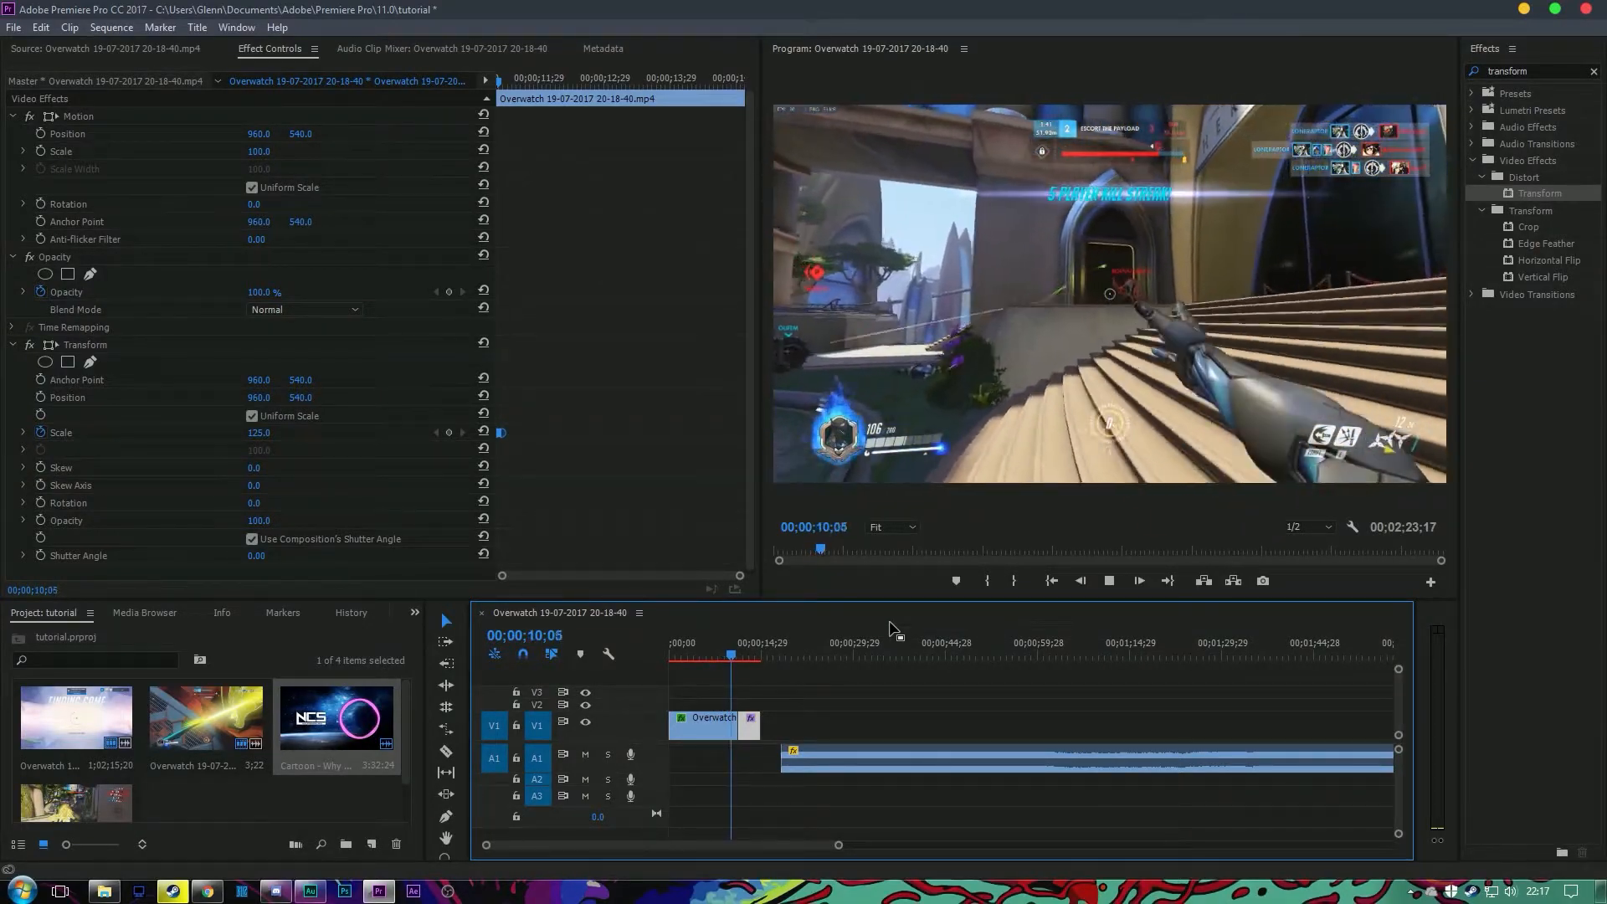
pyautogui.press('space')
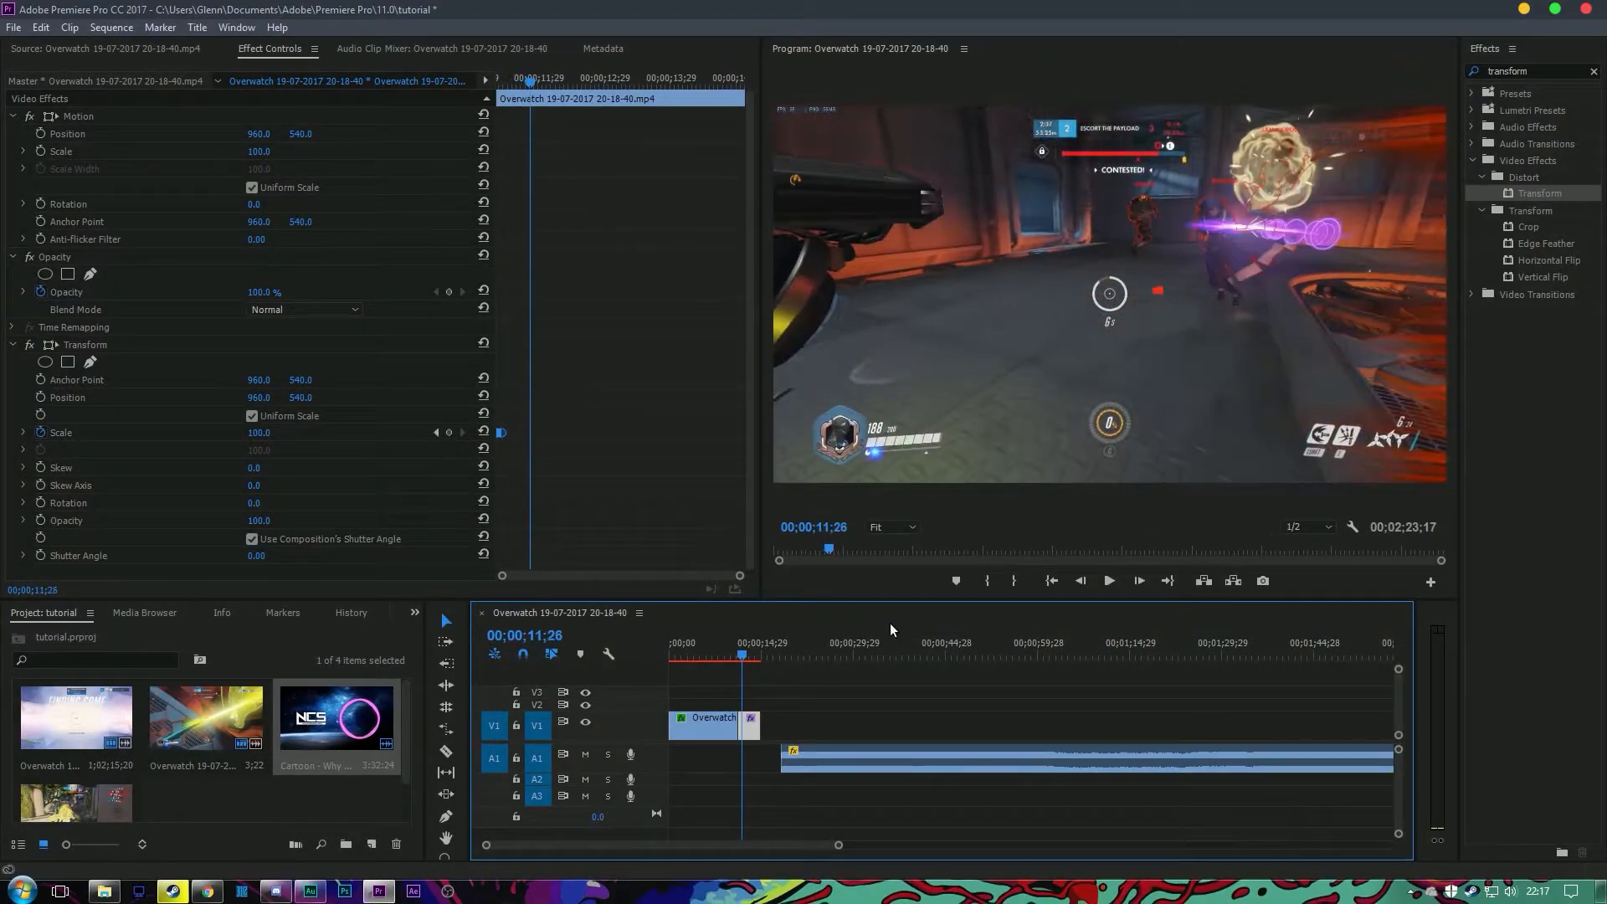
# Search the effects for rsmb and apply the RSMB Pro effect to both Overwatch clips on V1
pyautogui.click(1594, 71)
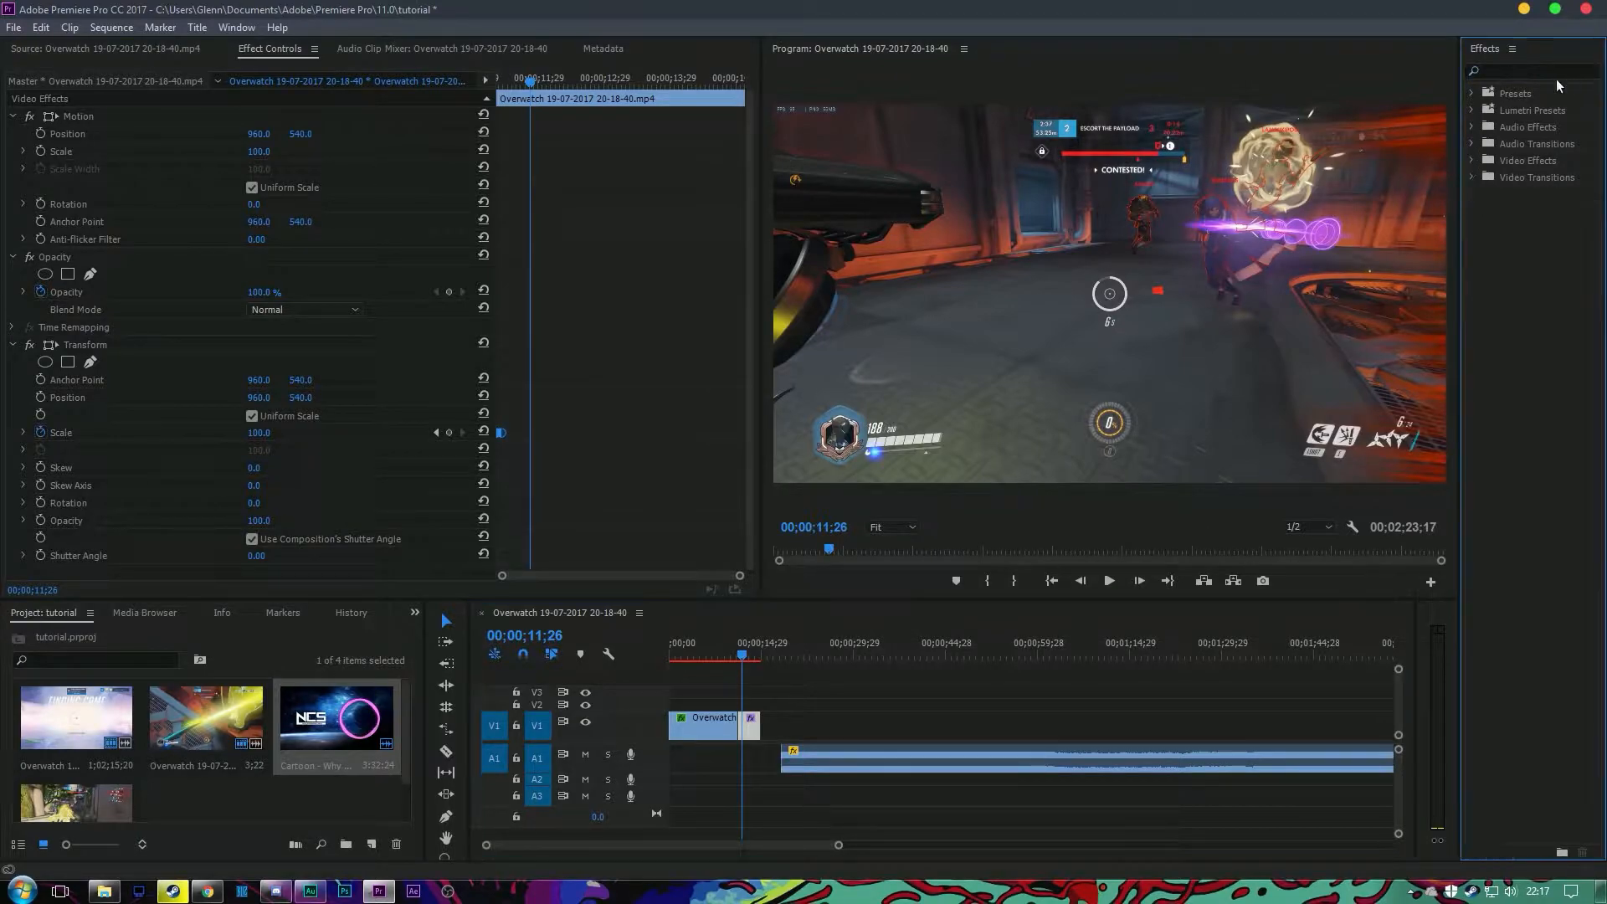
pyautogui.click(1530, 70)
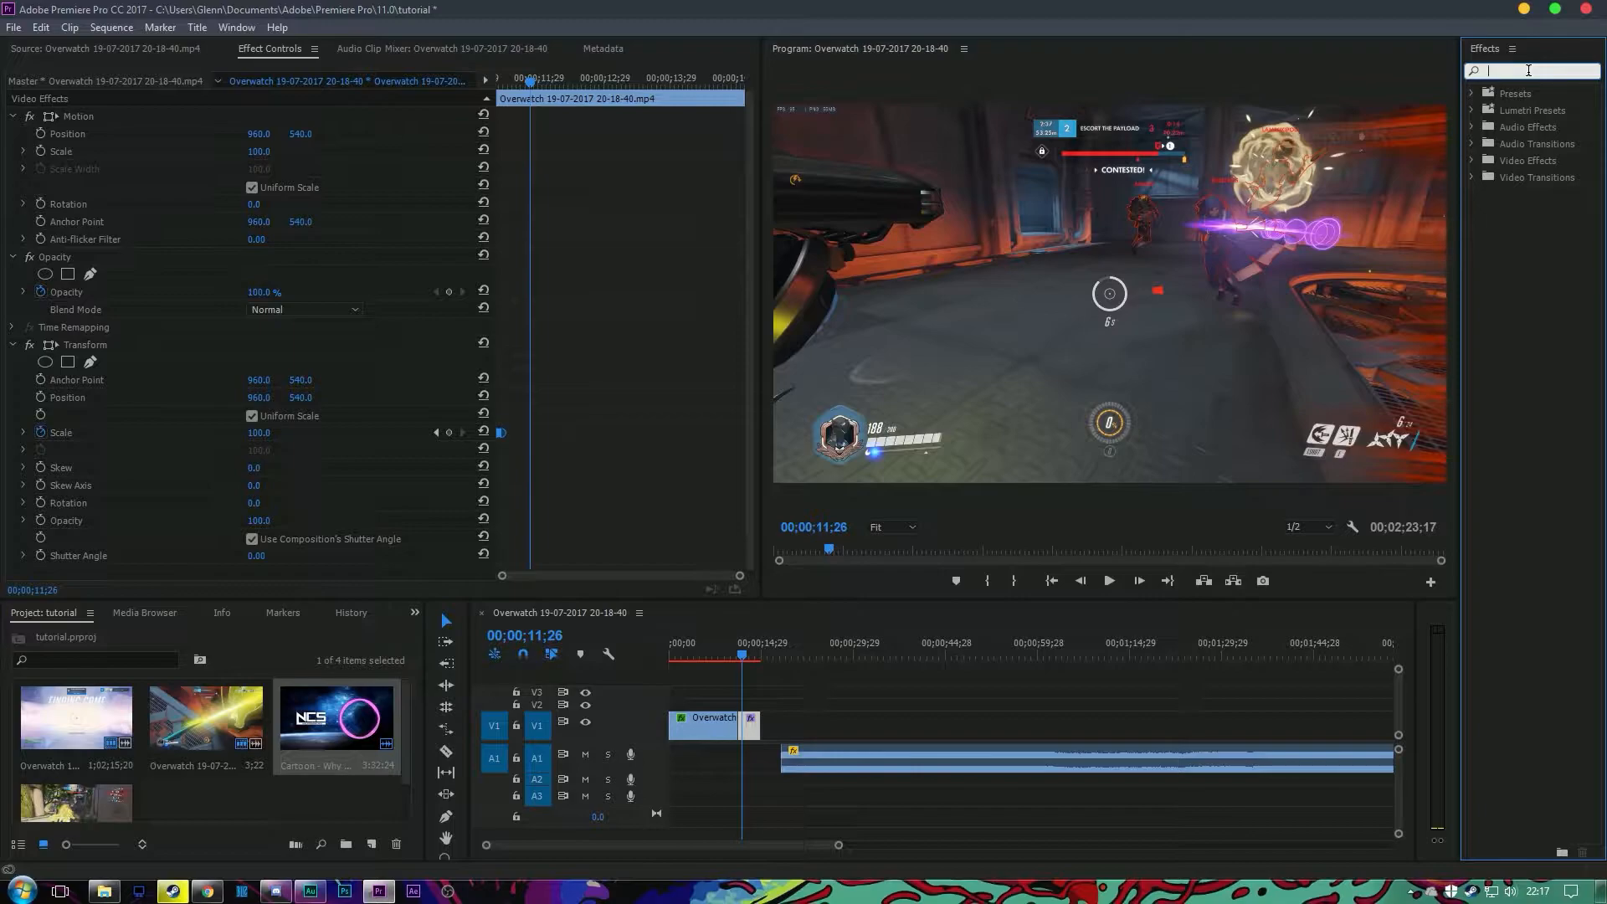
pyautogui.write('rsmb')
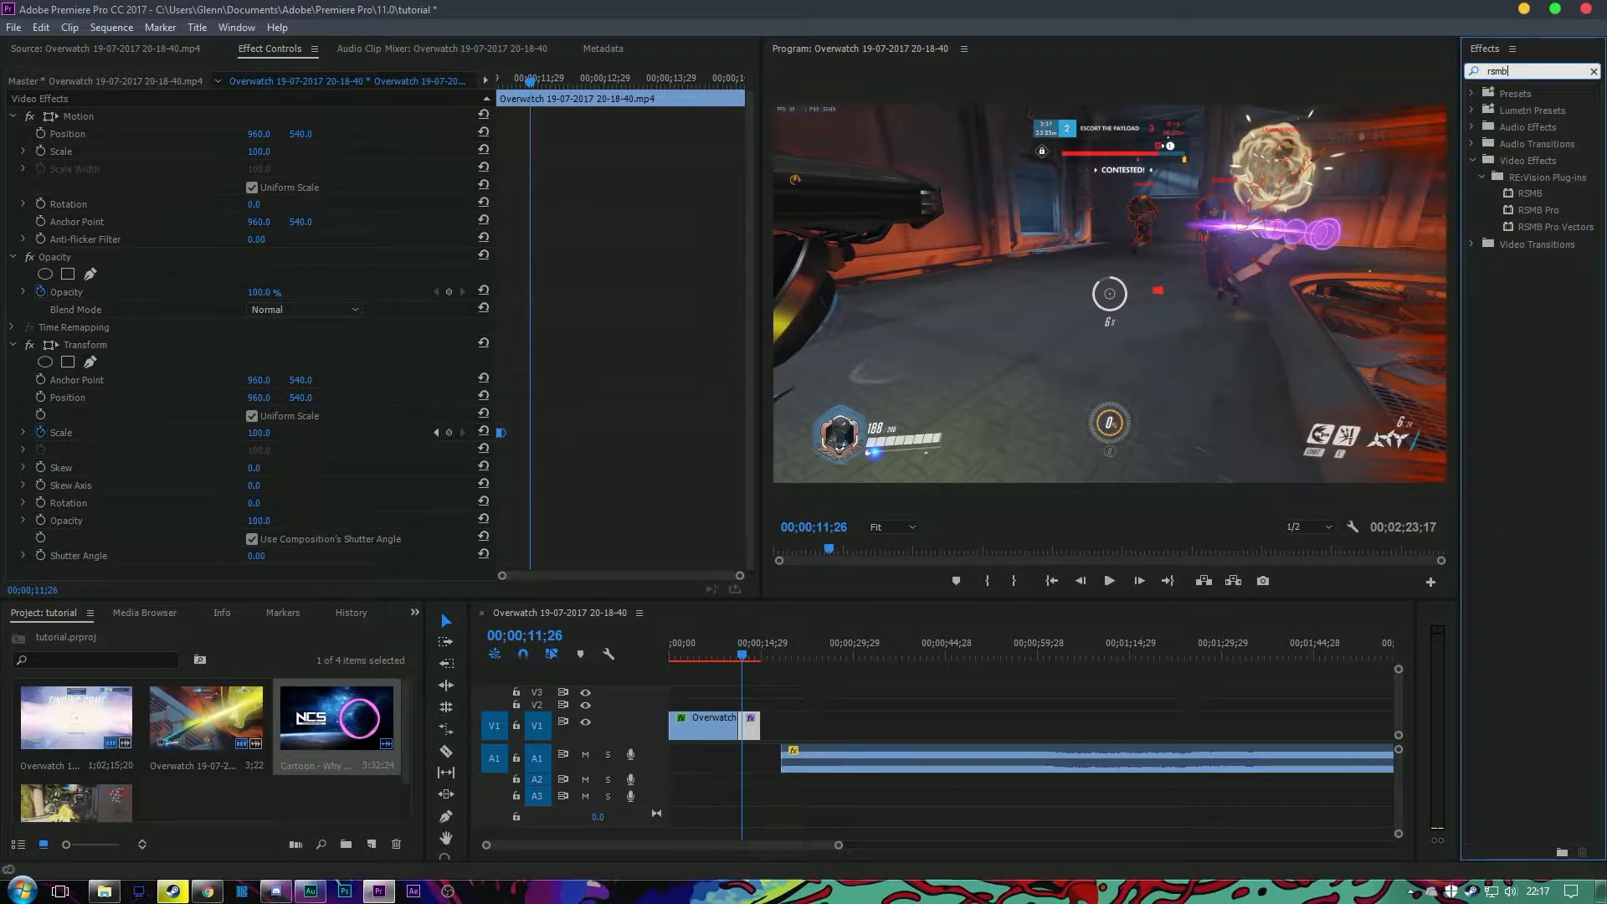
pyautogui.moveTo(1530, 211); pyautogui.dragTo(1399, 209)
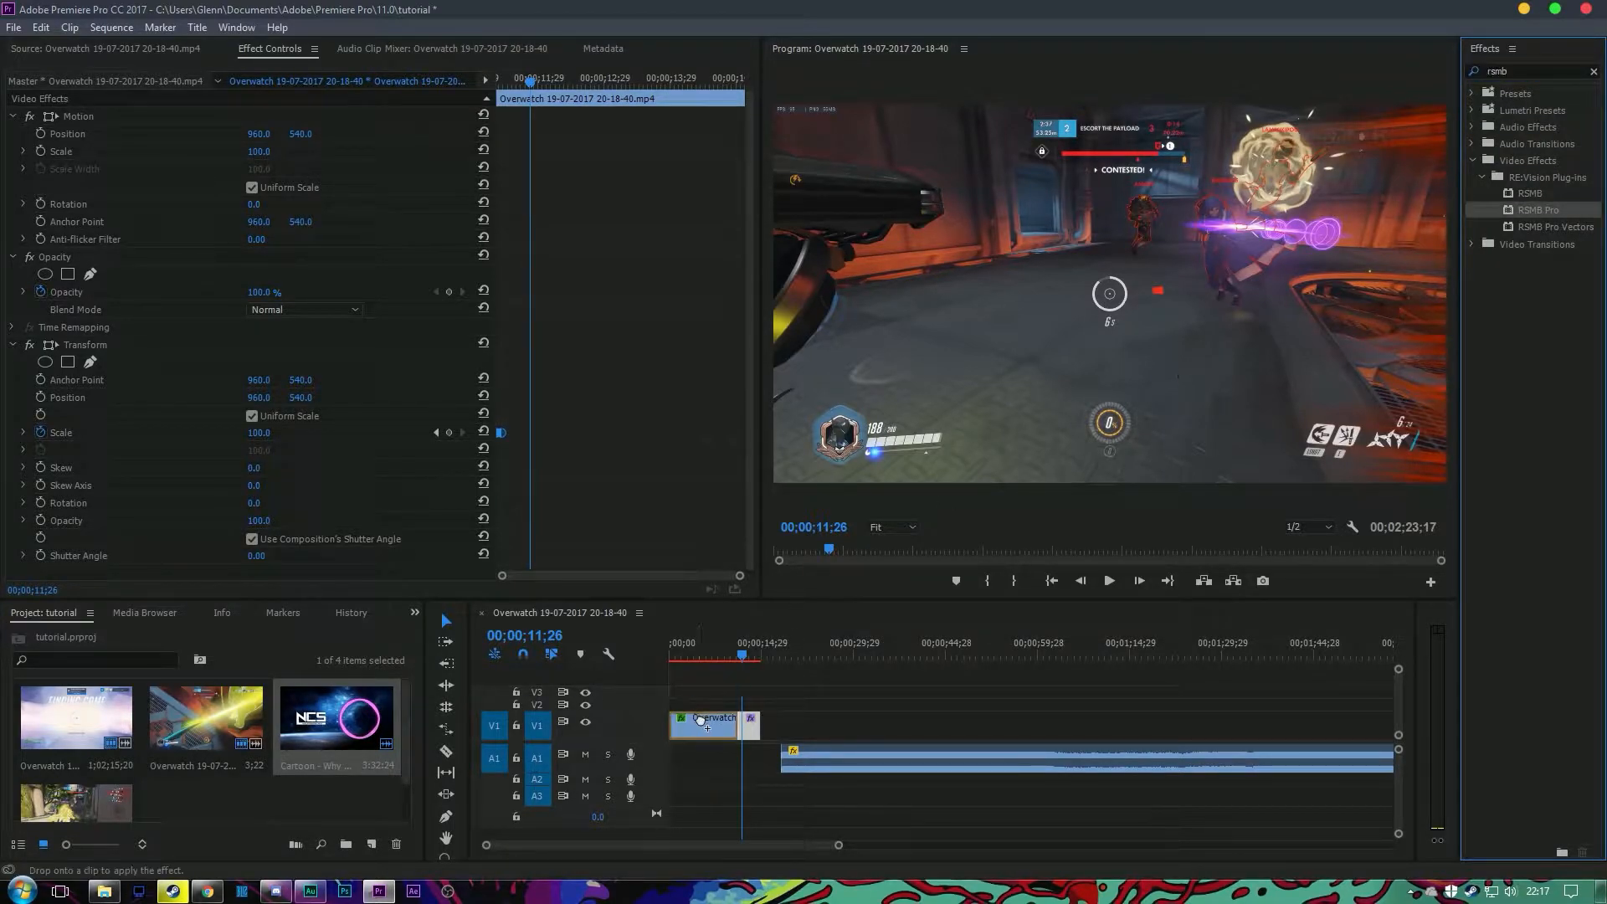
pyautogui.moveTo(1531, 215); pyautogui.dragTo(751, 725)
# Step frame by frame from 00;00;08;09 in the first clip past the cut to examine the RSMB Pro motion blur
pyautogui.moveTo(740, 656); pyautogui.dragTo(720, 657)
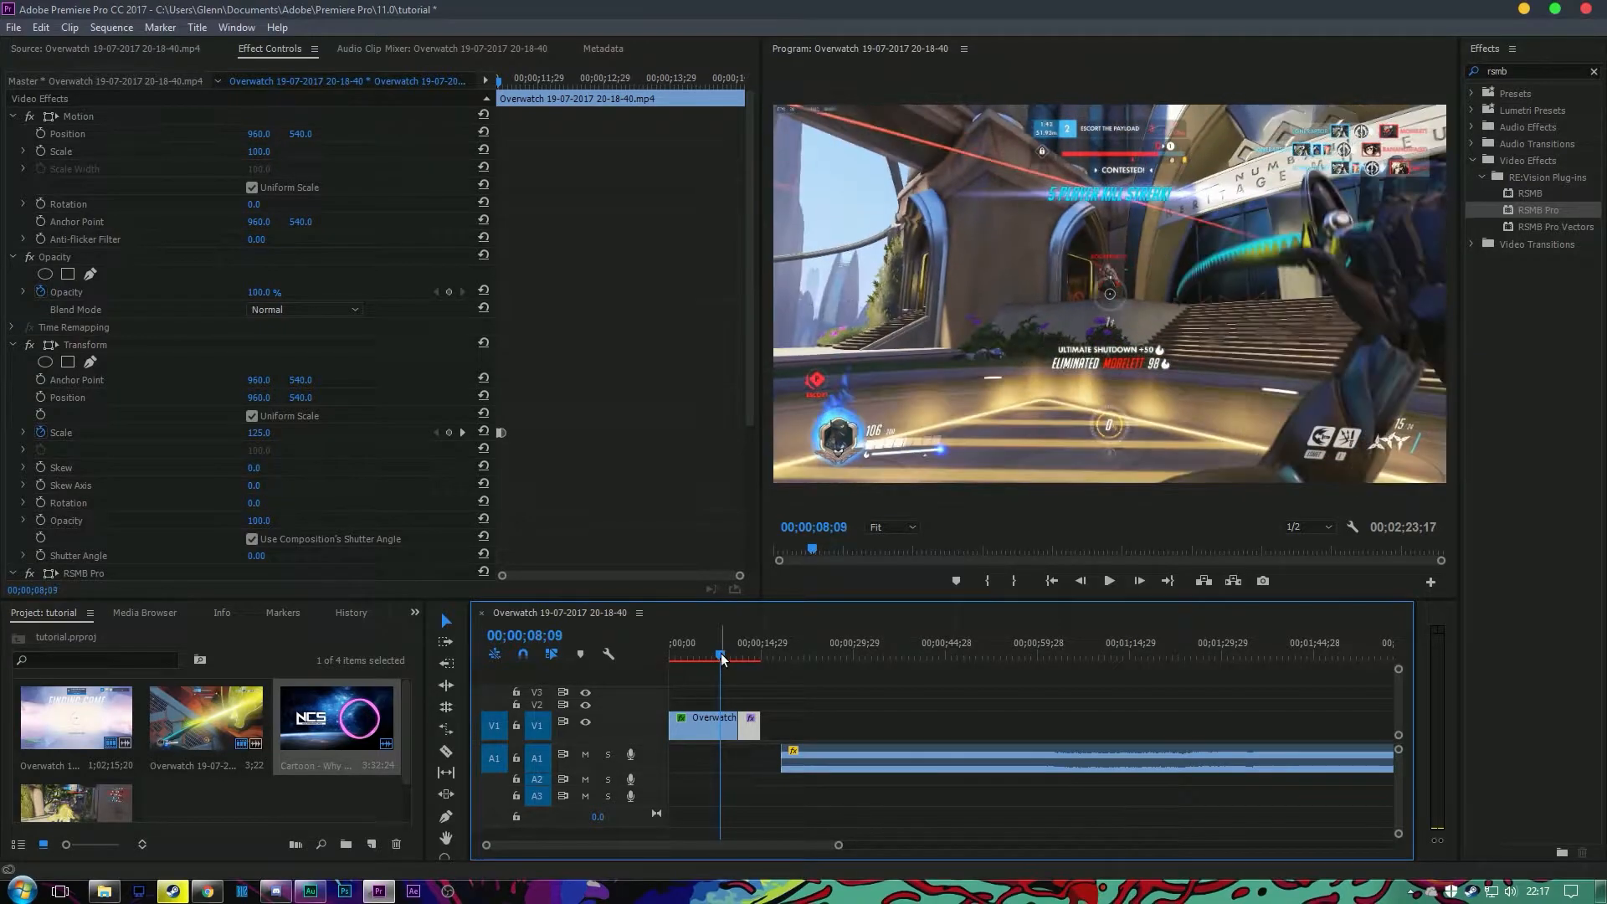
pyautogui.press('Right')
pyautogui.press('Right')
pyautogui.press('Right')
pyautogui.press('Right')
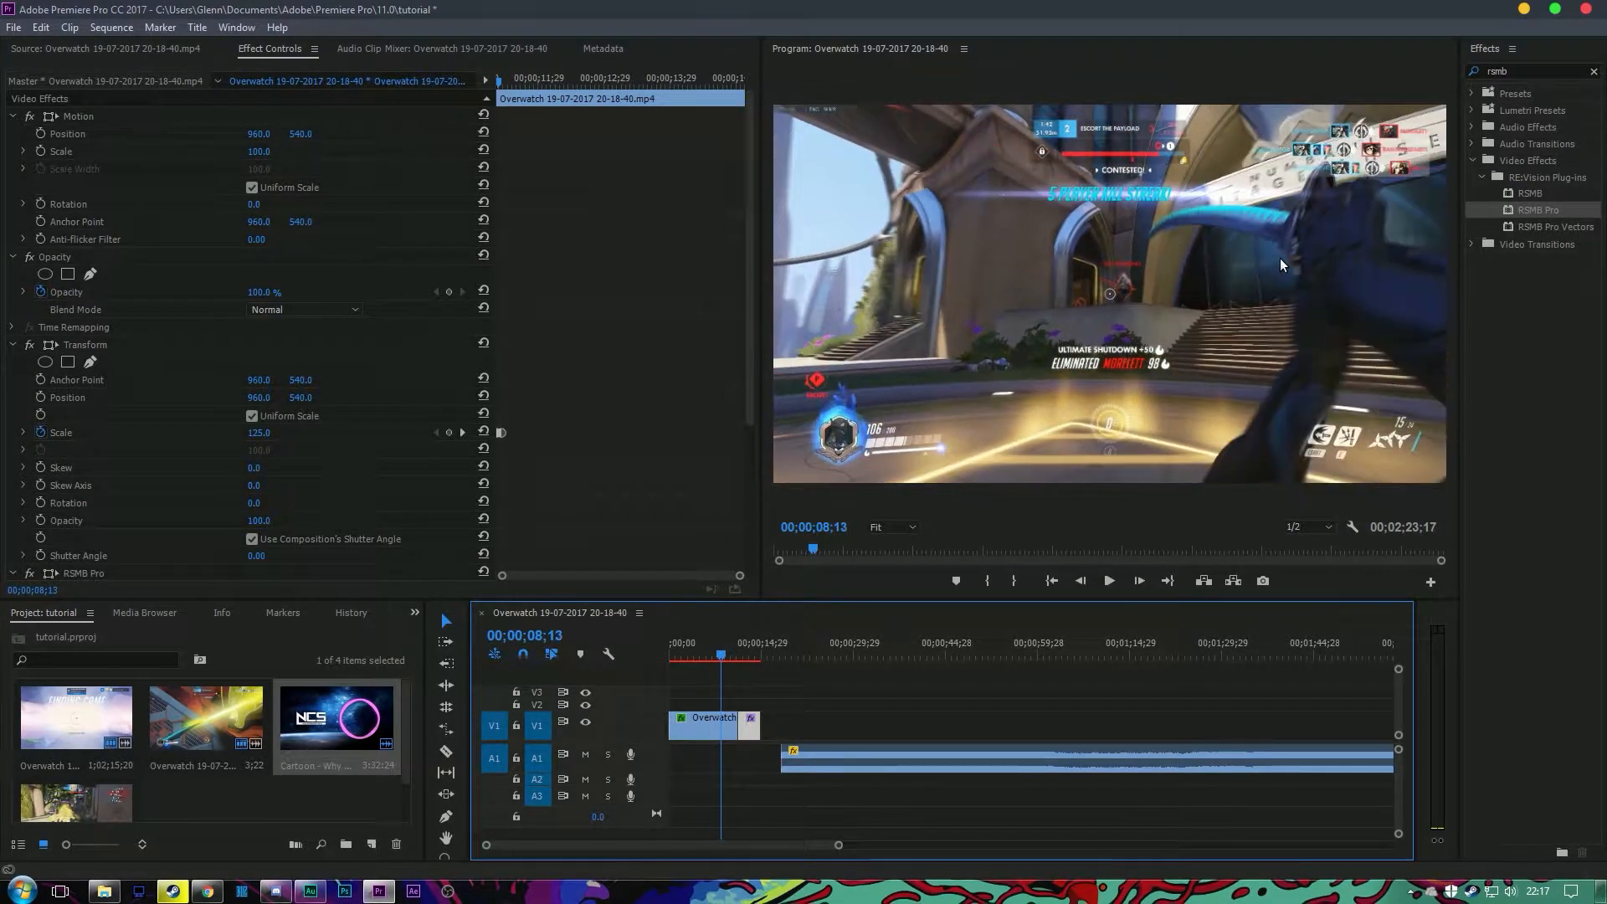
pyautogui.press('Right')
pyautogui.press('Right')
pyautogui.press('Right')
pyautogui.press('Right')
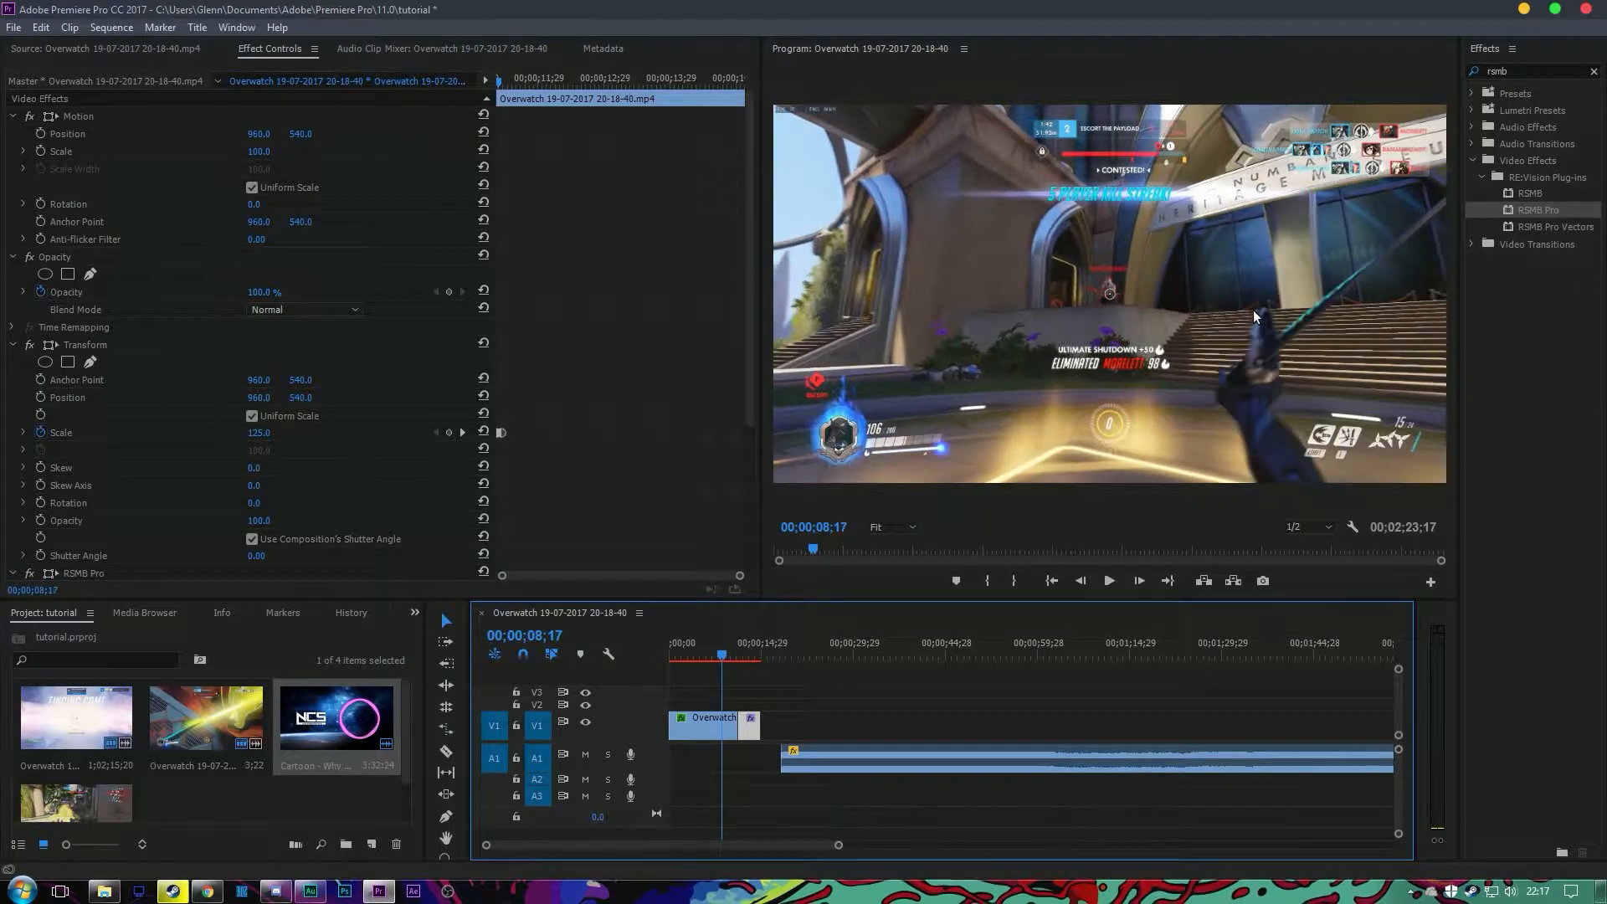
pyautogui.press('Right')
pyautogui.press('Right')
pyautogui.press('Right')
pyautogui.press('Right')
pyautogui.press('Right')
pyautogui.press('Right')
pyautogui.press('Right')
pyautogui.press('Right')
pyautogui.press('Right')
pyautogui.press('Right')
pyautogui.press('Right')
pyautogui.press('Right')
pyautogui.press('Right')
pyautogui.press('Right')
pyautogui.press('Right')
pyautogui.press('Right')
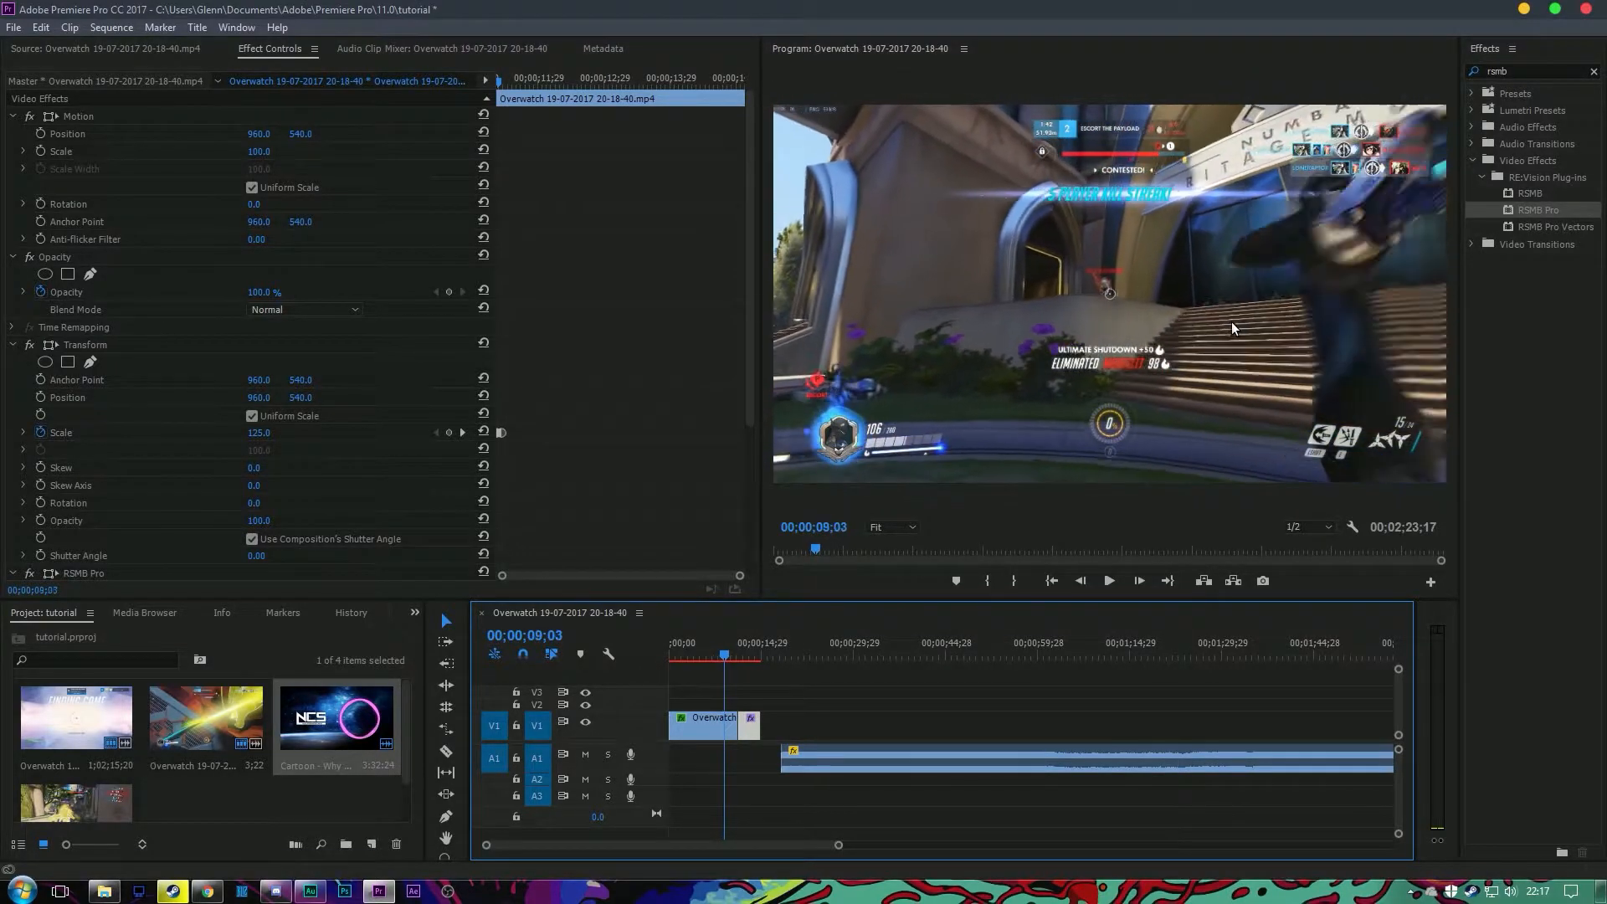
pyautogui.press('Right')
pyautogui.press('Right')
pyautogui.press('Right')
pyautogui.press('Right')
pyautogui.press('Right')
pyautogui.press('Right')
pyautogui.press('Right')
pyautogui.press('Right')
pyautogui.press('Right')
pyautogui.press('Right')
pyautogui.press('Right')
pyautogui.press('Right')
pyautogui.press('Right')
pyautogui.press('Right')
pyautogui.press('Right')
pyautogui.press('Right')
pyautogui.press('Right')
pyautogui.press('Right')
pyautogui.press('Right')
pyautogui.press('Right')
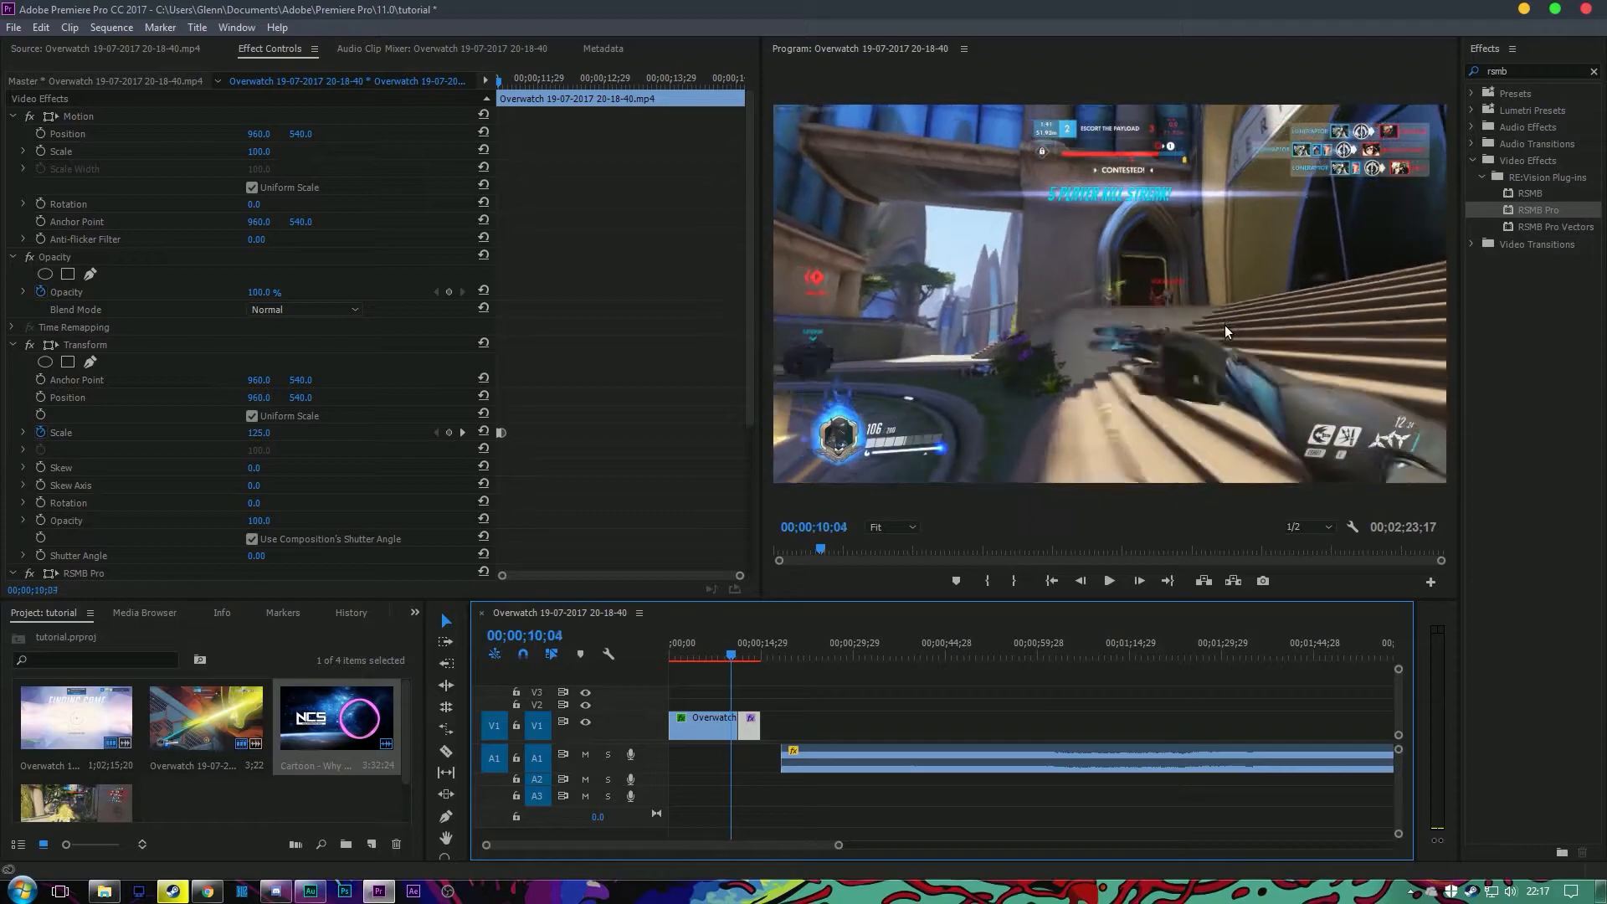
pyautogui.press('Right')
pyautogui.press('Right')
pyautogui.press('Right')
pyautogui.press('Right')
pyautogui.press('Right')
pyautogui.press('Right')
pyautogui.press('Right')
pyautogui.press('Right')
pyautogui.press('Right')
pyautogui.press('Right')
pyautogui.press('Right')
pyautogui.press('Right')
pyautogui.press('Right')
pyautogui.press('Right')
pyautogui.press('Right')
pyautogui.press('Right')
pyautogui.press('Right')
pyautogui.press('Right')
pyautogui.press('Right')
pyautogui.press('Right')
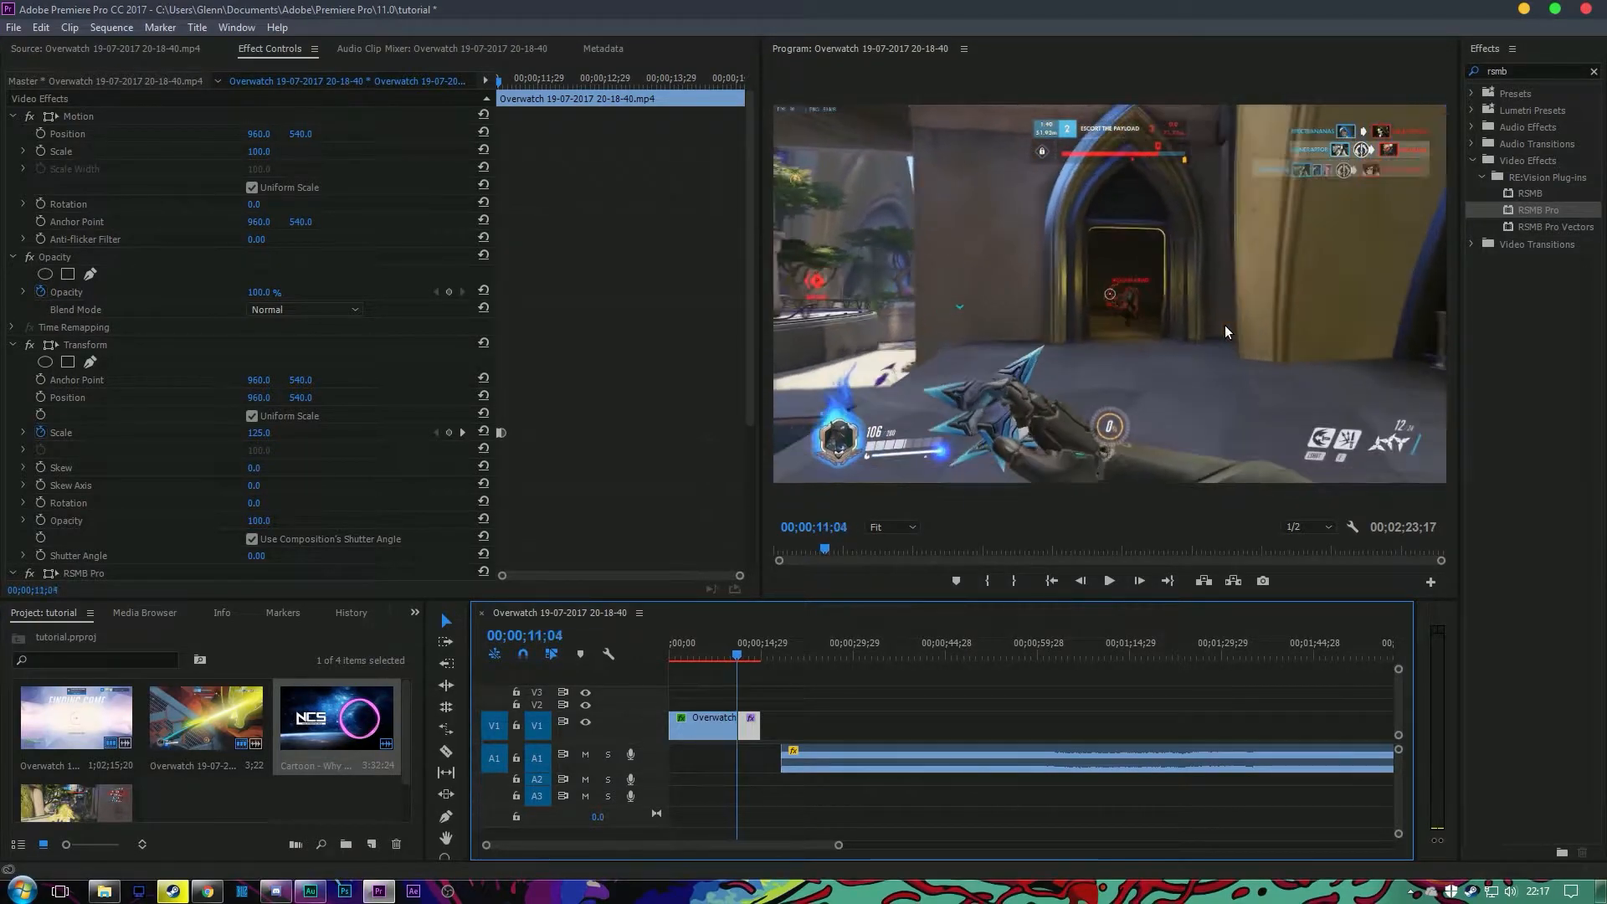
pyautogui.press('Right')
pyautogui.press('Right')
pyautogui.press('Right')
pyautogui.press('Right')
pyautogui.press('Right')
pyautogui.press('Right')
pyautogui.press('Right')
pyautogui.press('Right')
pyautogui.press('Right')
# Go back and forth over the frames around the cut, from about 00;00;11;03 to 00;00;11;12, to examine the blurred zoom transition
pyautogui.press('Left')
pyautogui.press('Left')
pyautogui.press('Left')
pyautogui.press('Left')
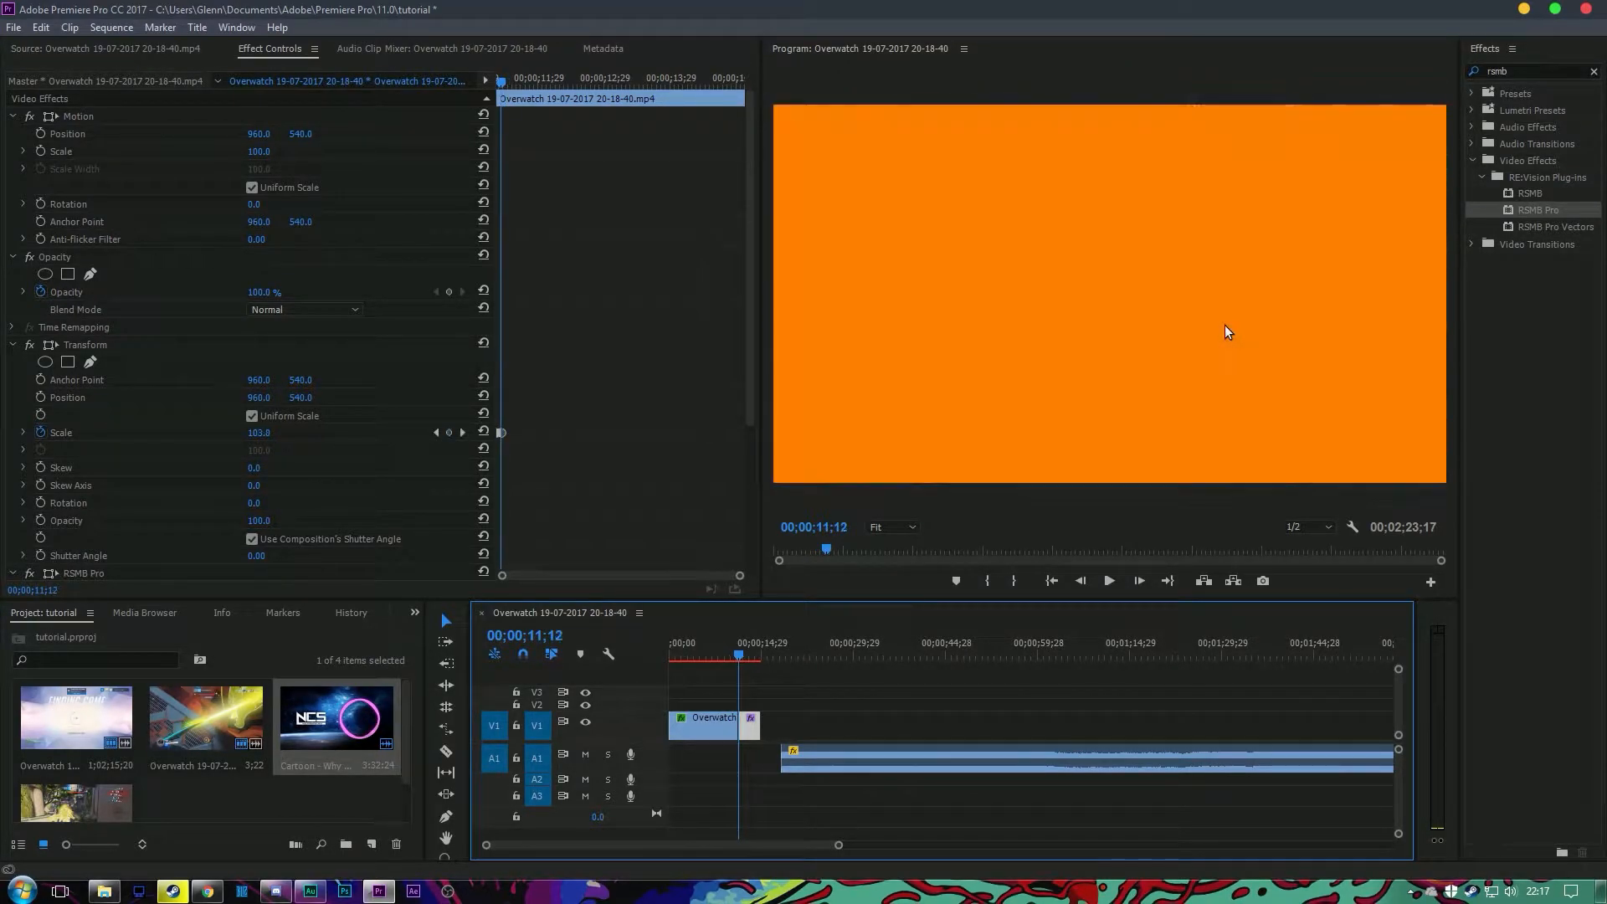
pyautogui.press('Left')
pyautogui.press('Left')
pyautogui.press('Left')
pyautogui.press('Left')
pyautogui.press('Left')
pyautogui.press('Left')
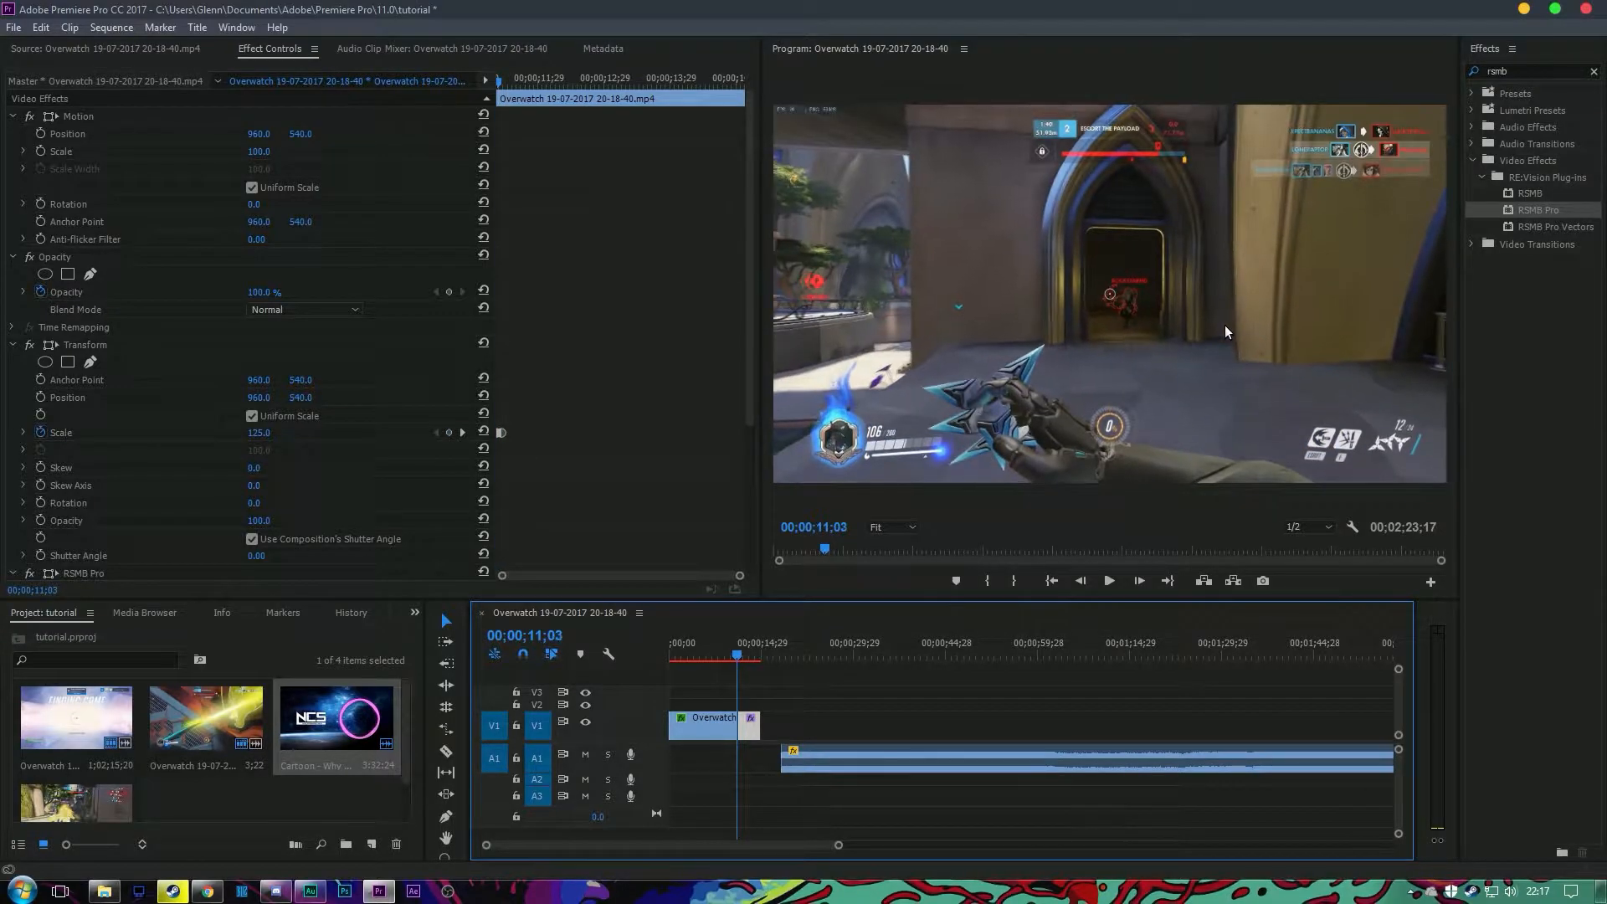
pyautogui.press('Right')
pyautogui.press('Right')
pyautogui.press('Right')
pyautogui.press('Right')
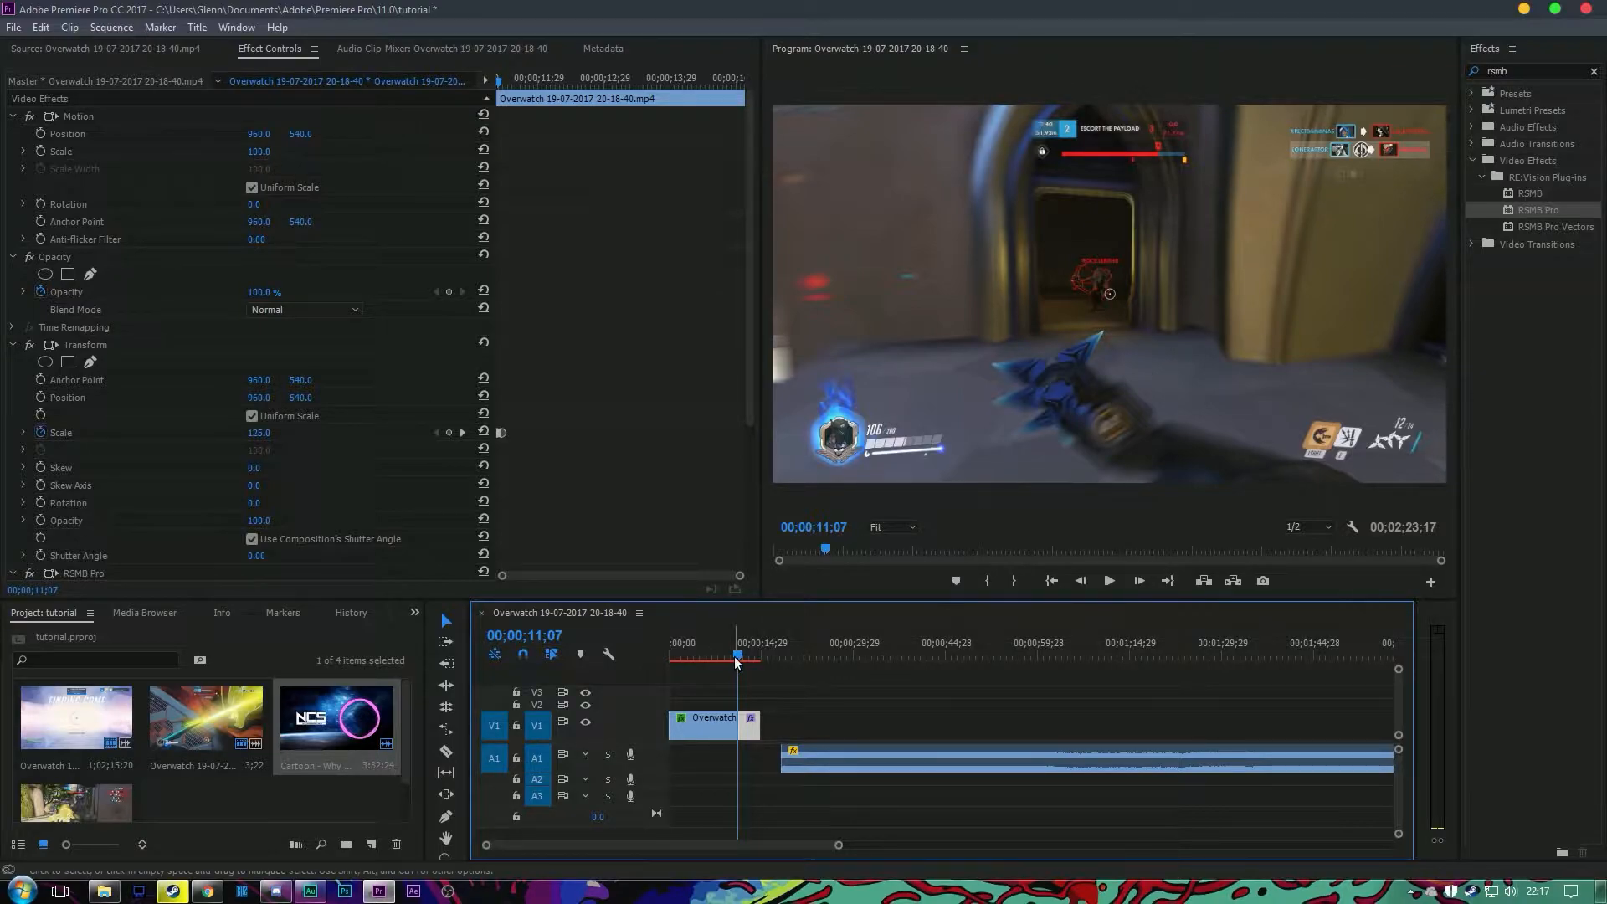
pyautogui.press('Right')
pyautogui.press('Right')
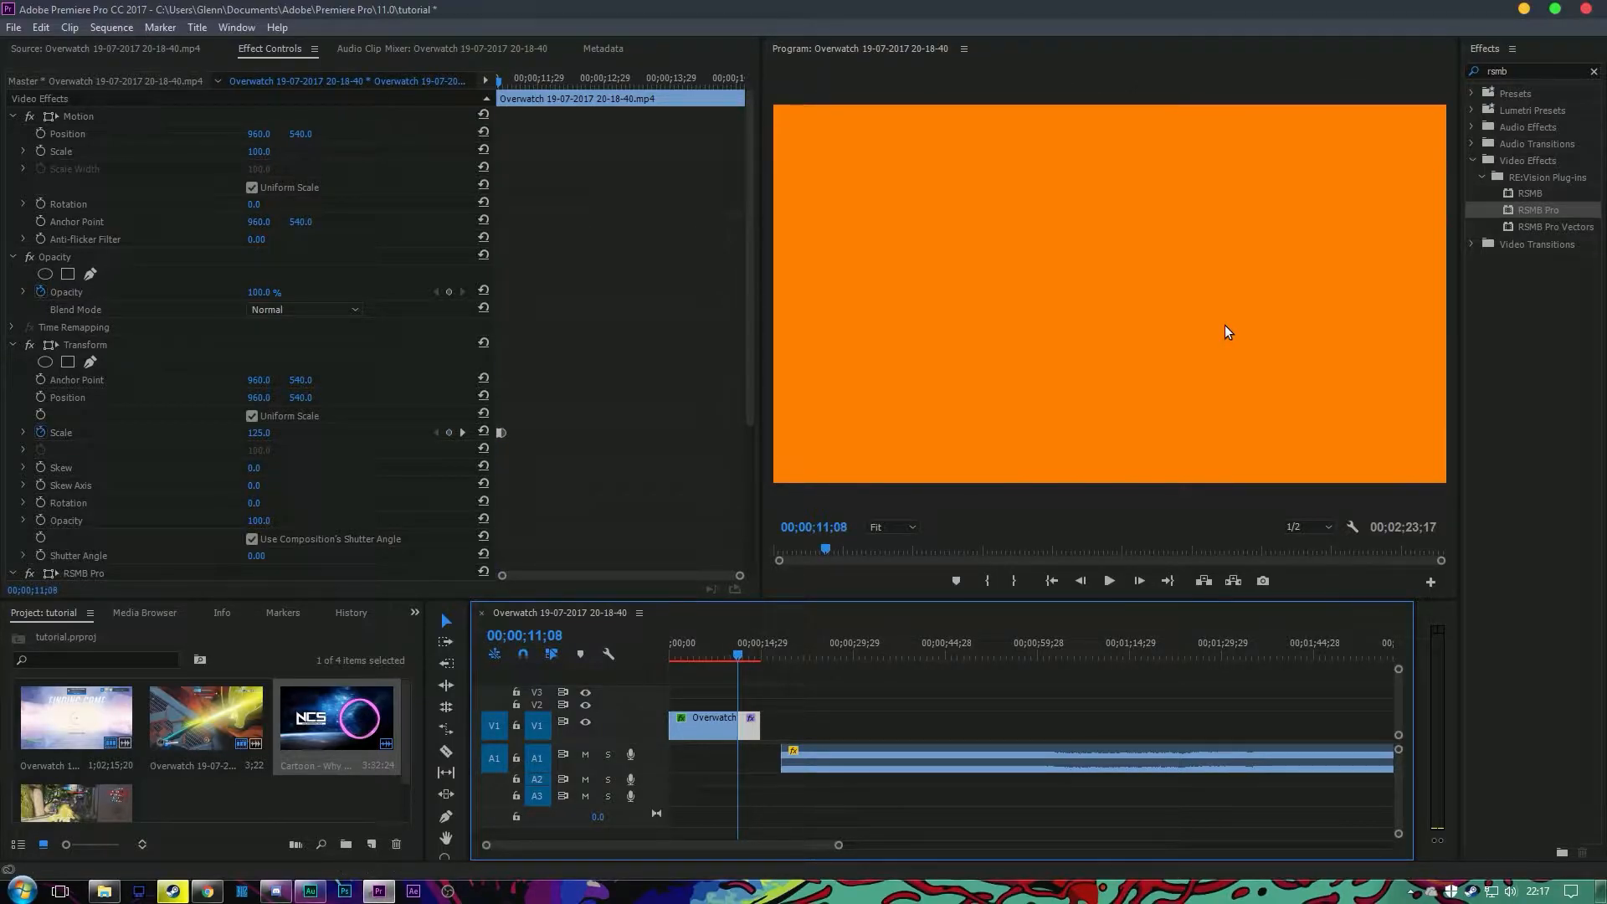
pyautogui.press('space')
pyautogui.press('space')
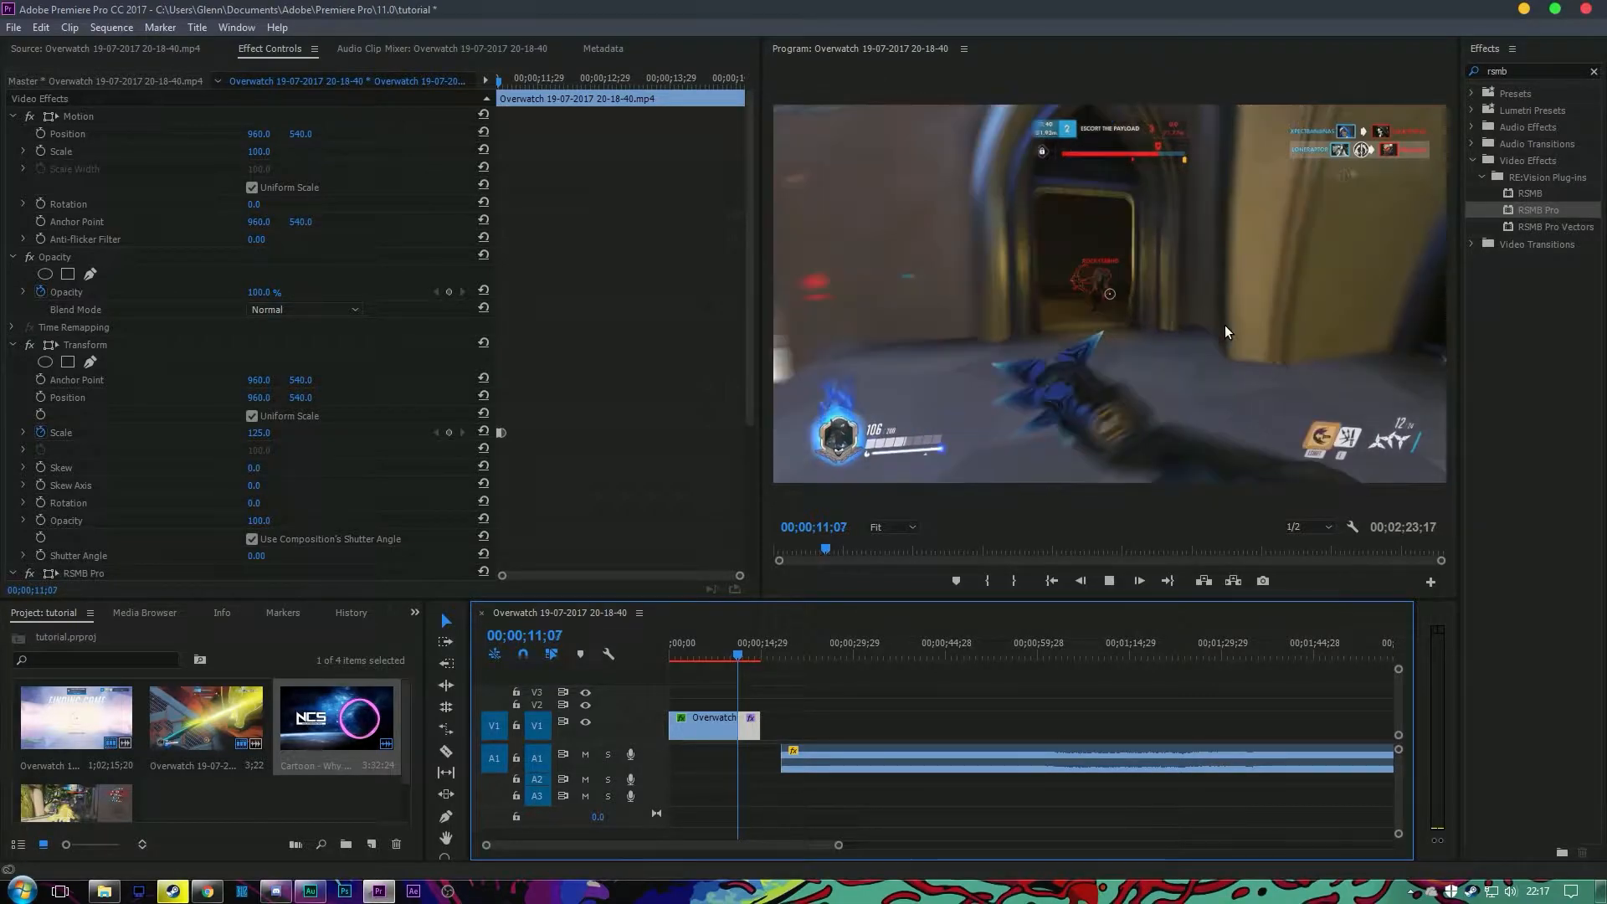
pyautogui.press('Right')
pyautogui.press('Right')
pyautogui.press('Right')
pyautogui.press('Right')
pyautogui.press('Left')
pyautogui.press('Left')
pyautogui.press('Left')
pyautogui.press('Left')
pyautogui.press('Left')
pyautogui.press('Left')
pyautogui.press('Left')
pyautogui.press('Left')
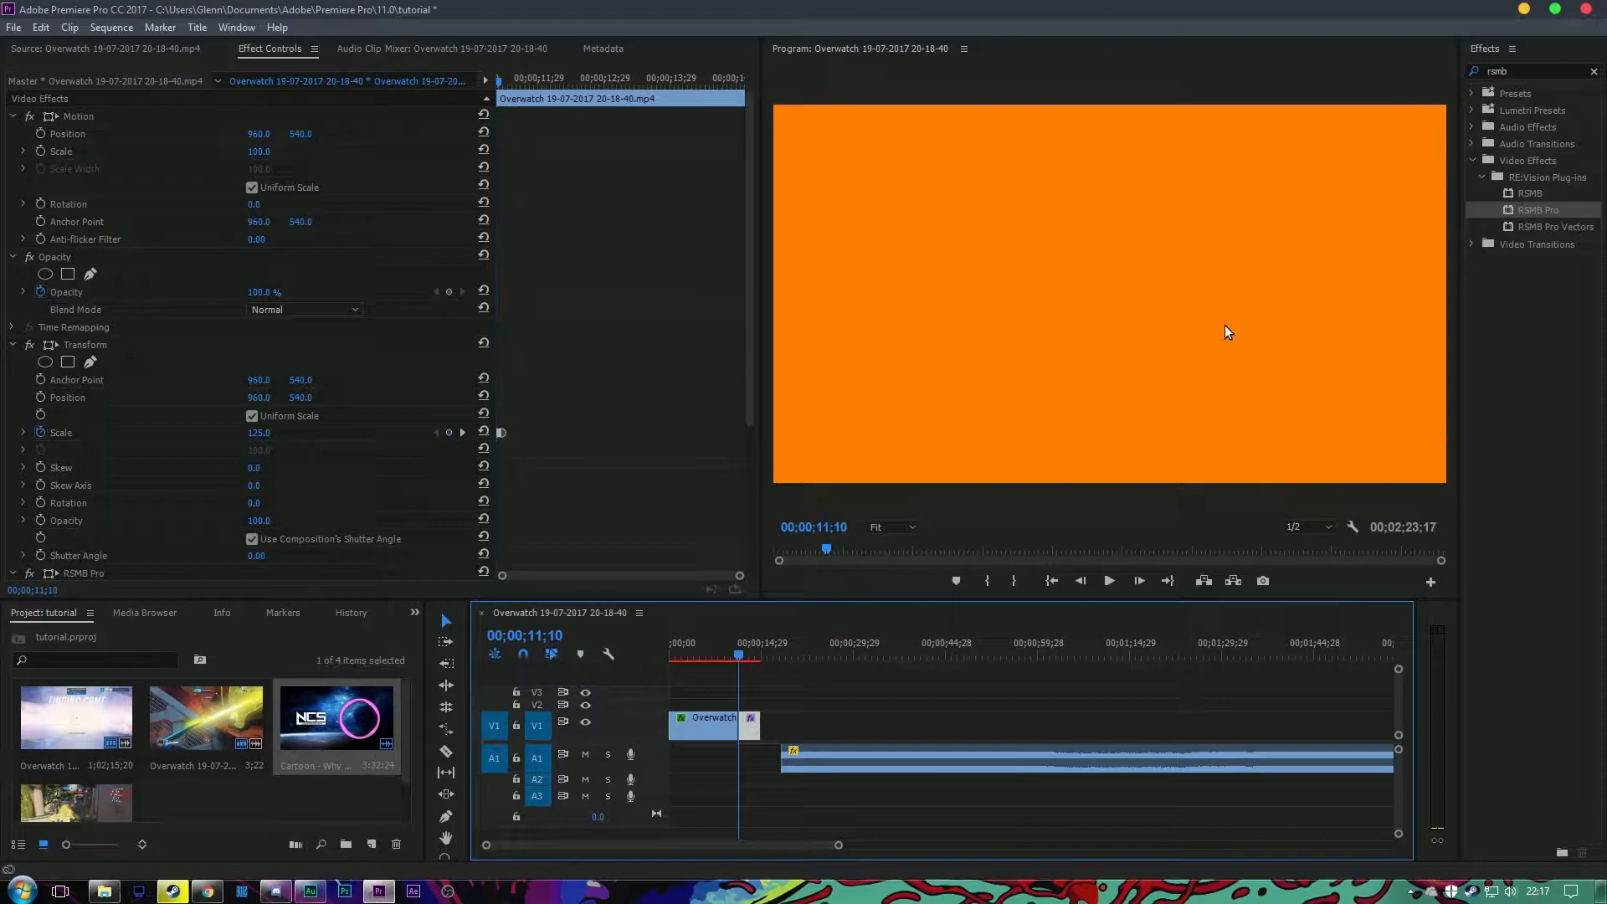
pyautogui.press('space')
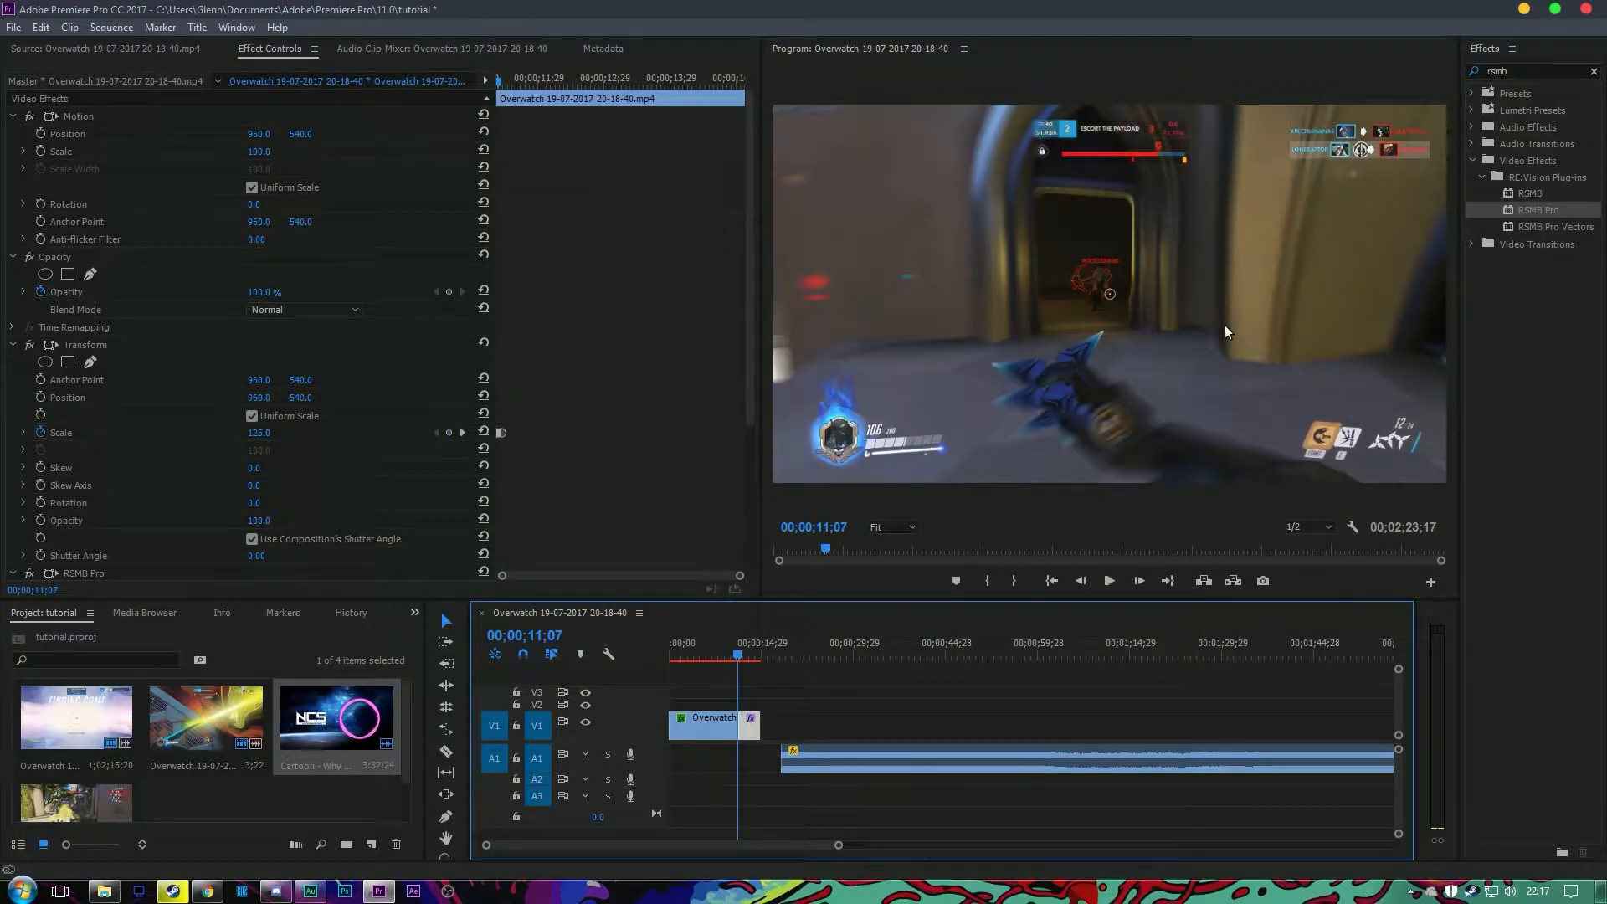
pyautogui.press('space')
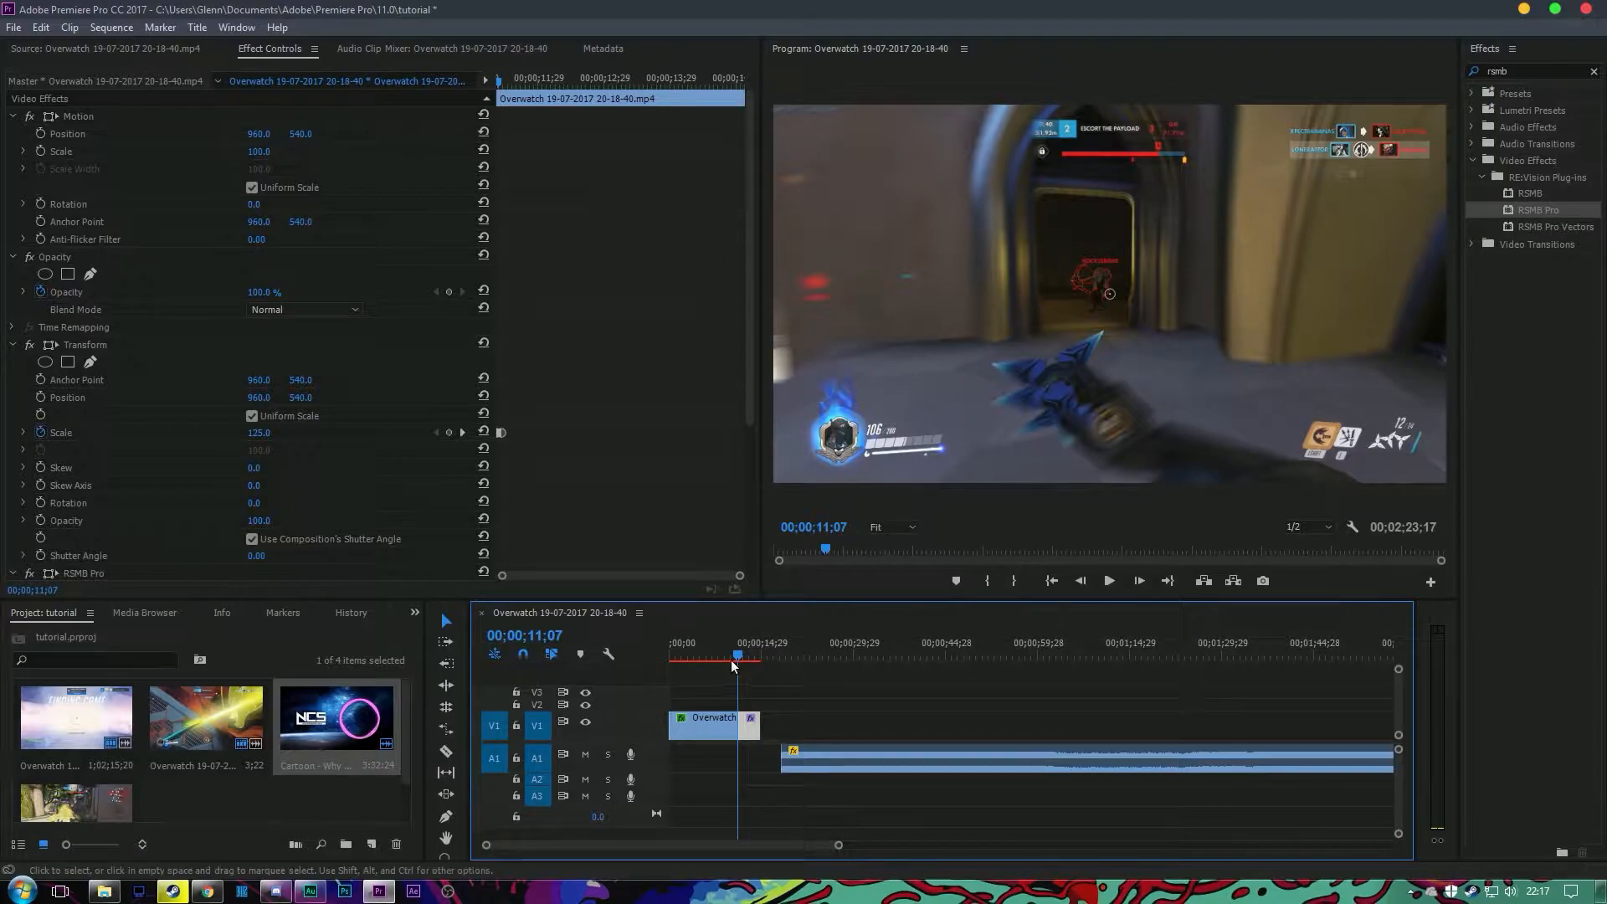
pyautogui.press('Right')
pyautogui.press('Right')
pyautogui.press('Right')
pyautogui.press('Left')
pyautogui.press('Left')
pyautogui.press('Left')
pyautogui.press('Left')
pyautogui.press('Left')
pyautogui.press('Left')
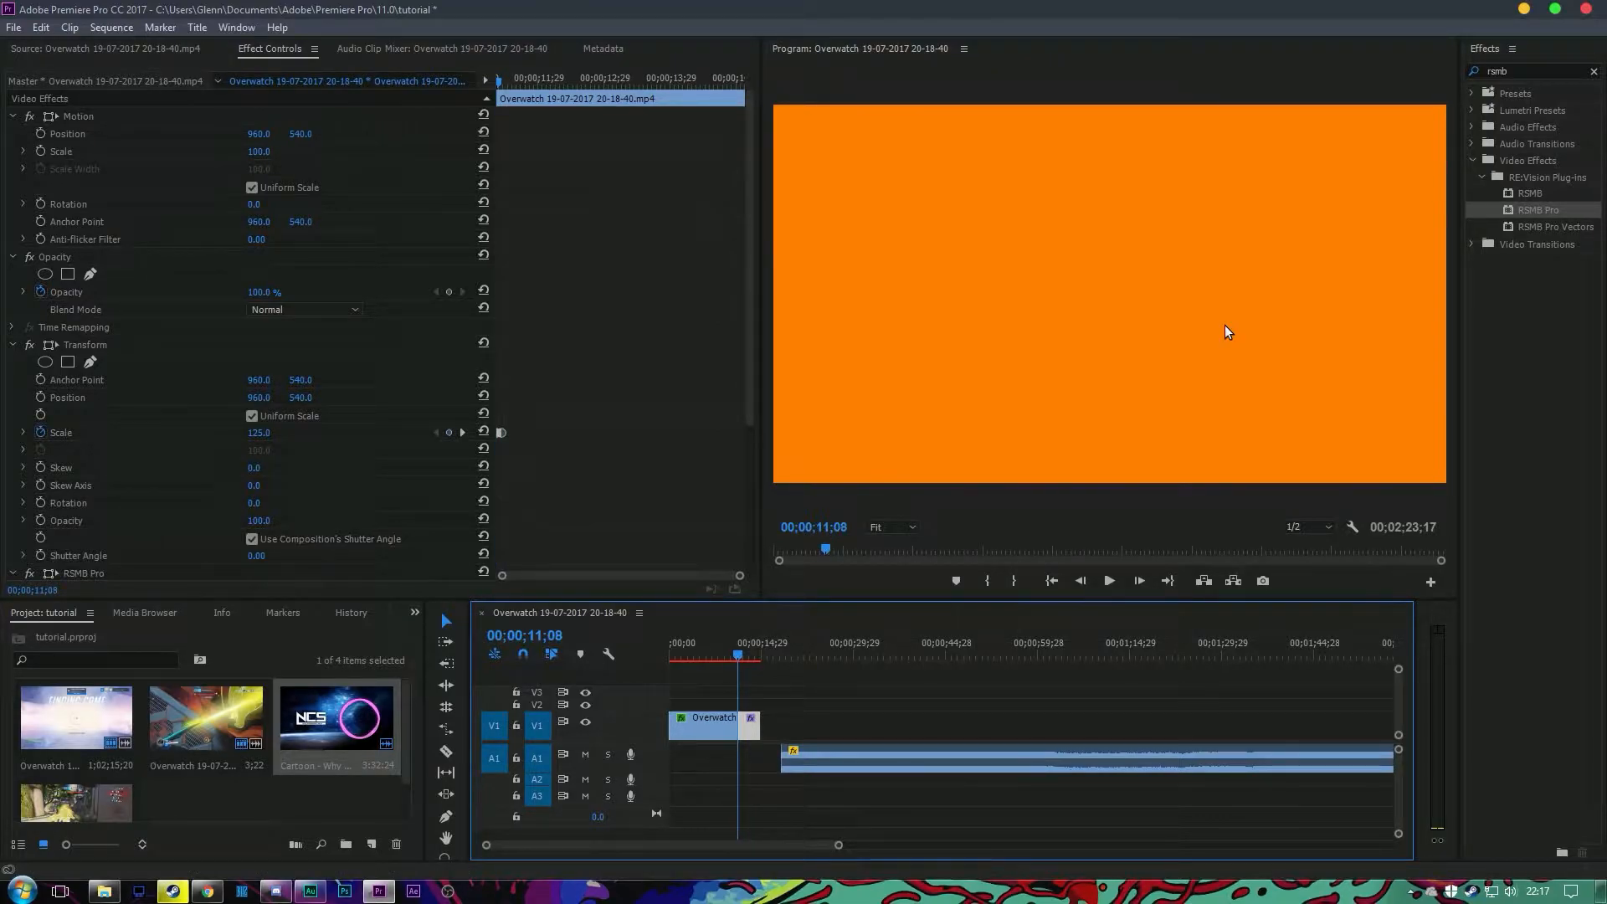
pyautogui.press('Right')
pyautogui.press('Right')
pyautogui.press('Right')
pyautogui.press('Right')
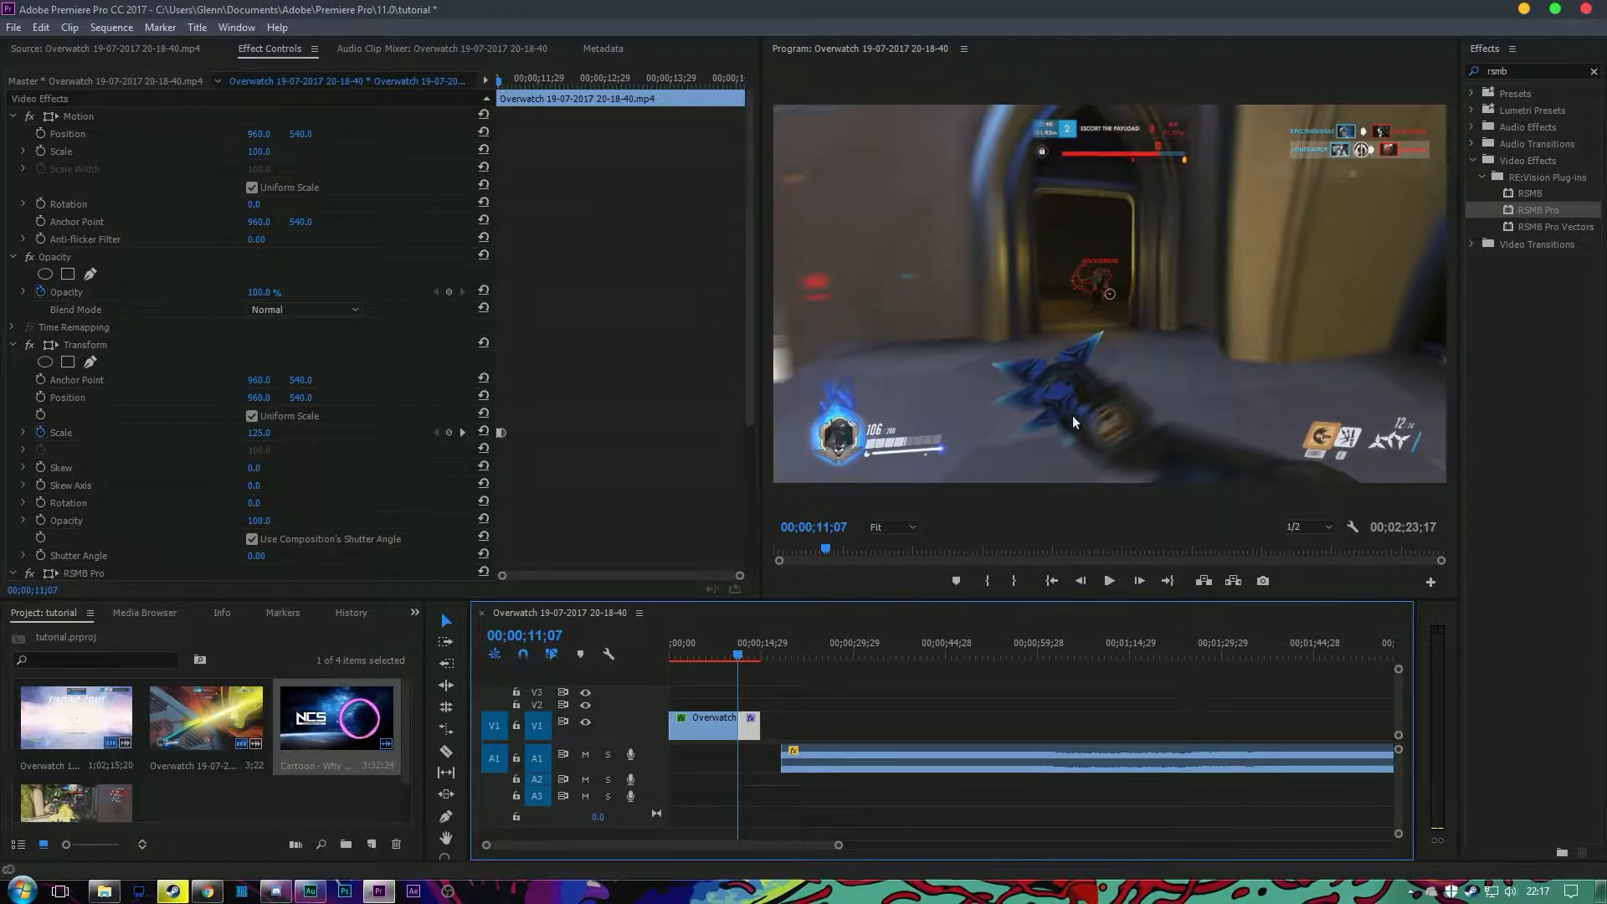
pyautogui.press('Right')
pyautogui.press('Right')
pyautogui.press('Right')
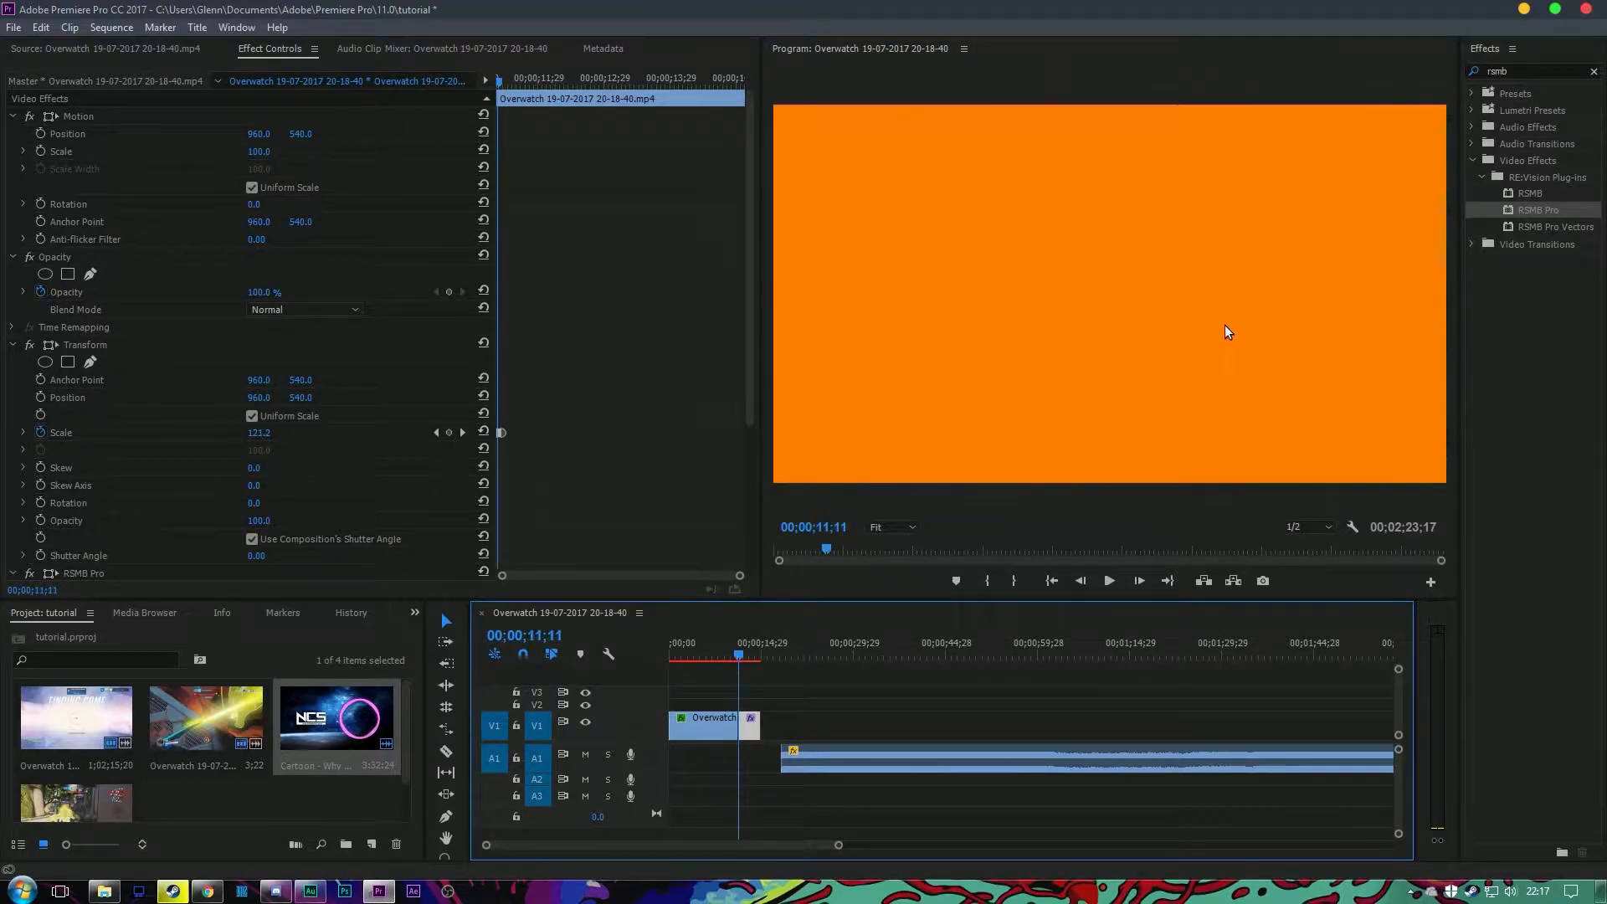
pyautogui.press('Left')
pyautogui.press('Left')
pyautogui.press('Left')
pyautogui.press('Left')
pyautogui.press('Left')
pyautogui.press('Left')
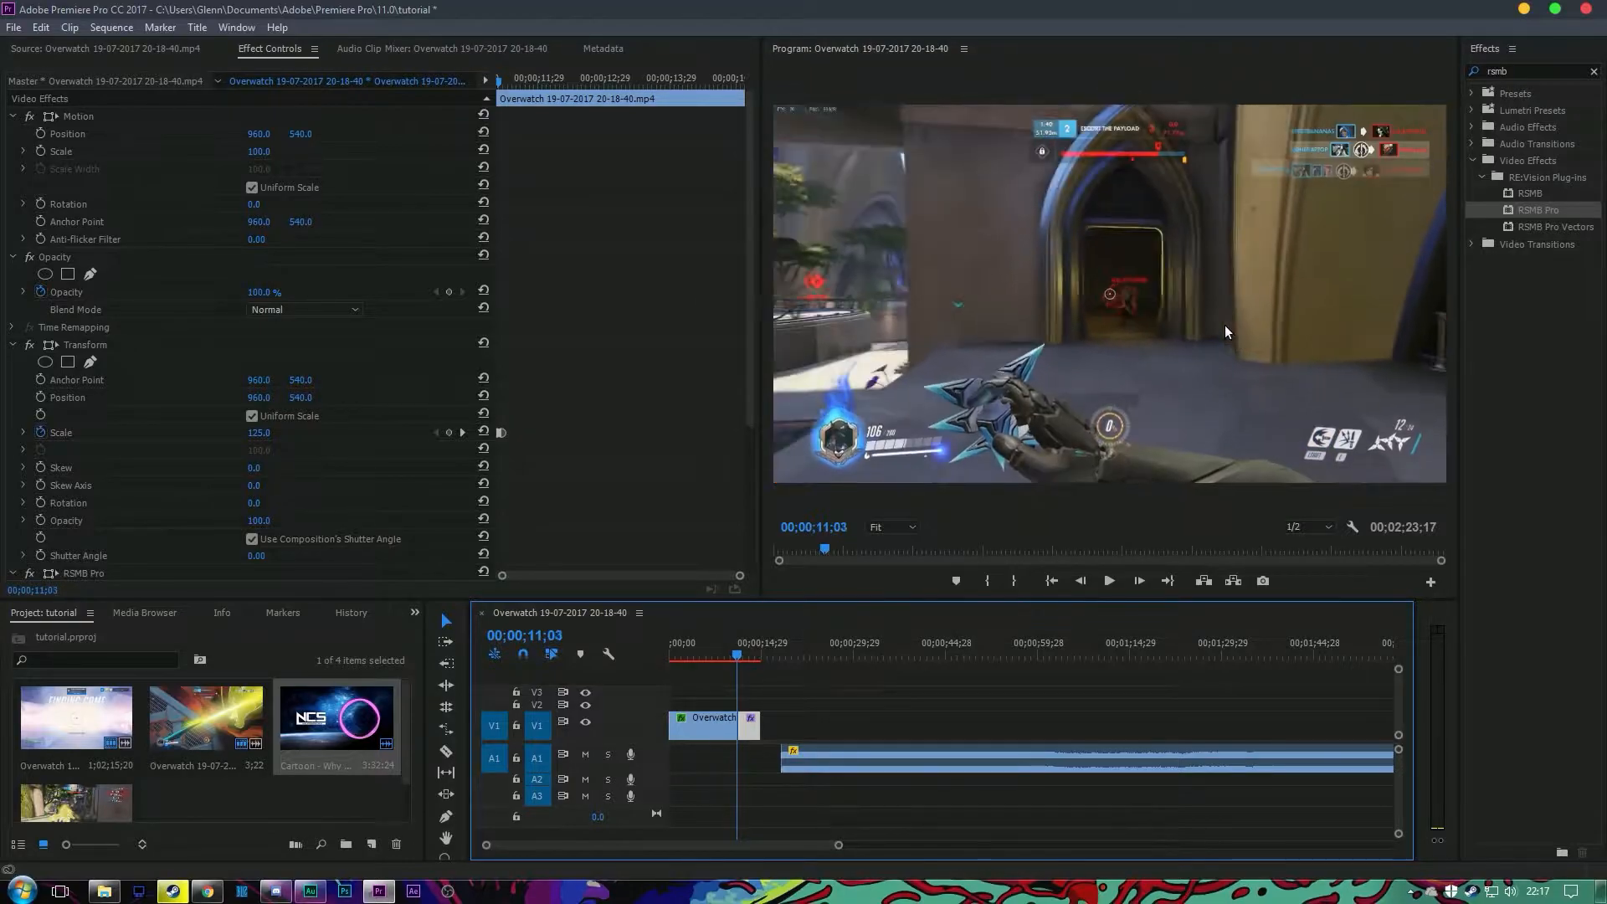
pyautogui.press('Right')
pyautogui.press('Right')
pyautogui.press('Right')
pyautogui.press('Right')
pyautogui.press('Right')
pyautogui.press('Right')
pyautogui.press('Right')
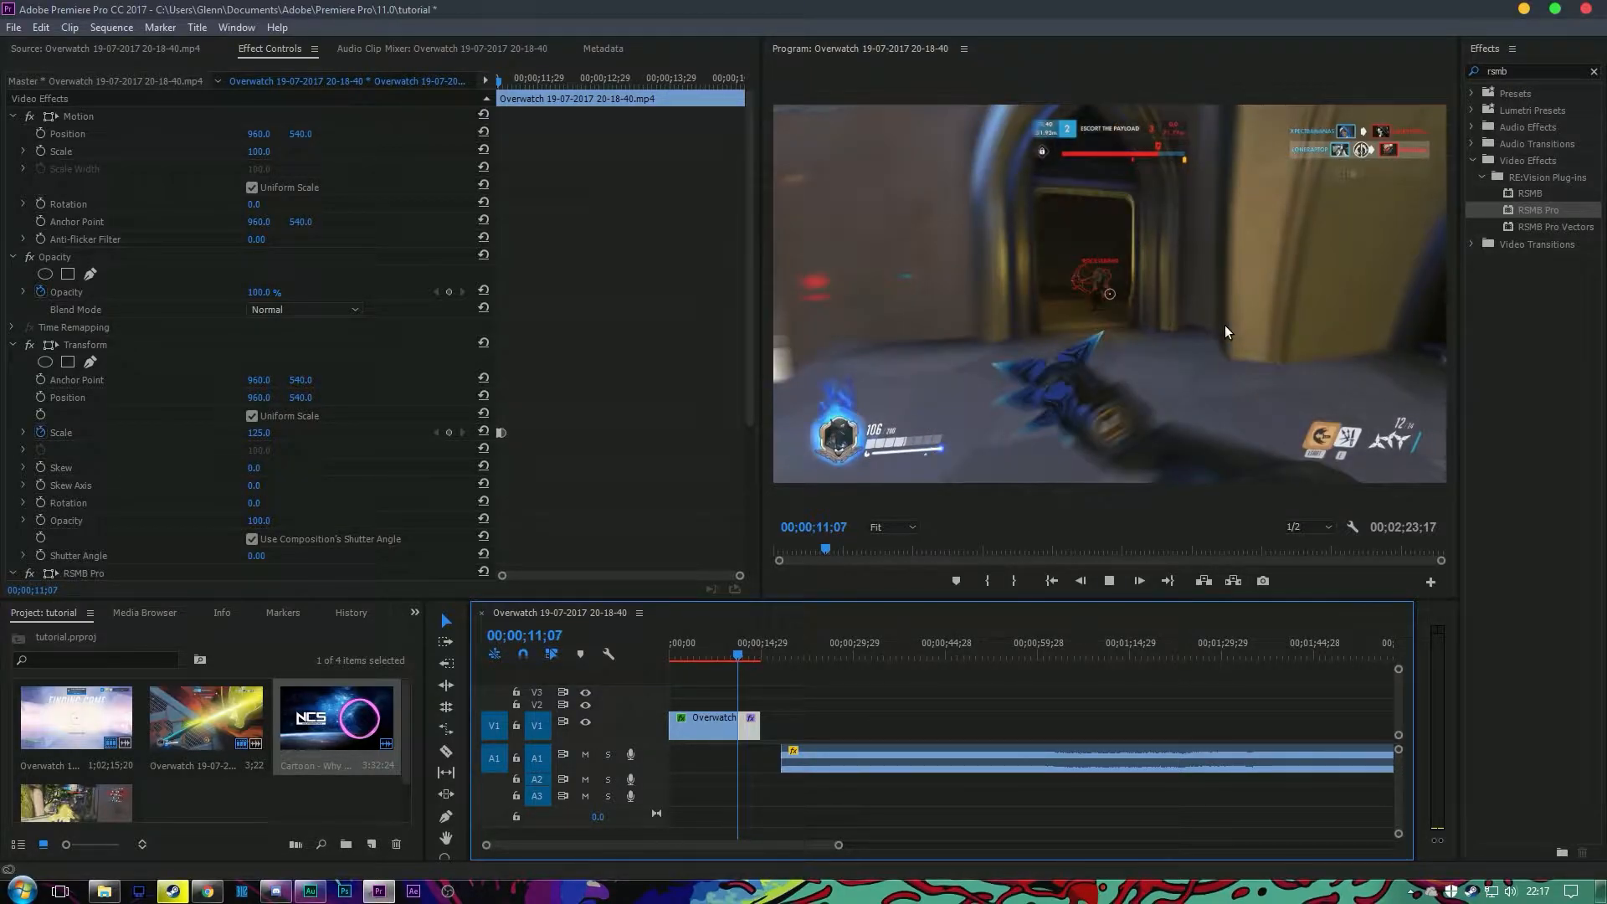
pyautogui.press('Left')
pyautogui.press('Left')
pyautogui.press('Left')
pyautogui.press('Left')
pyautogui.press('Left')
pyautogui.press('Left')
pyautogui.press('Left')
pyautogui.press('Left')
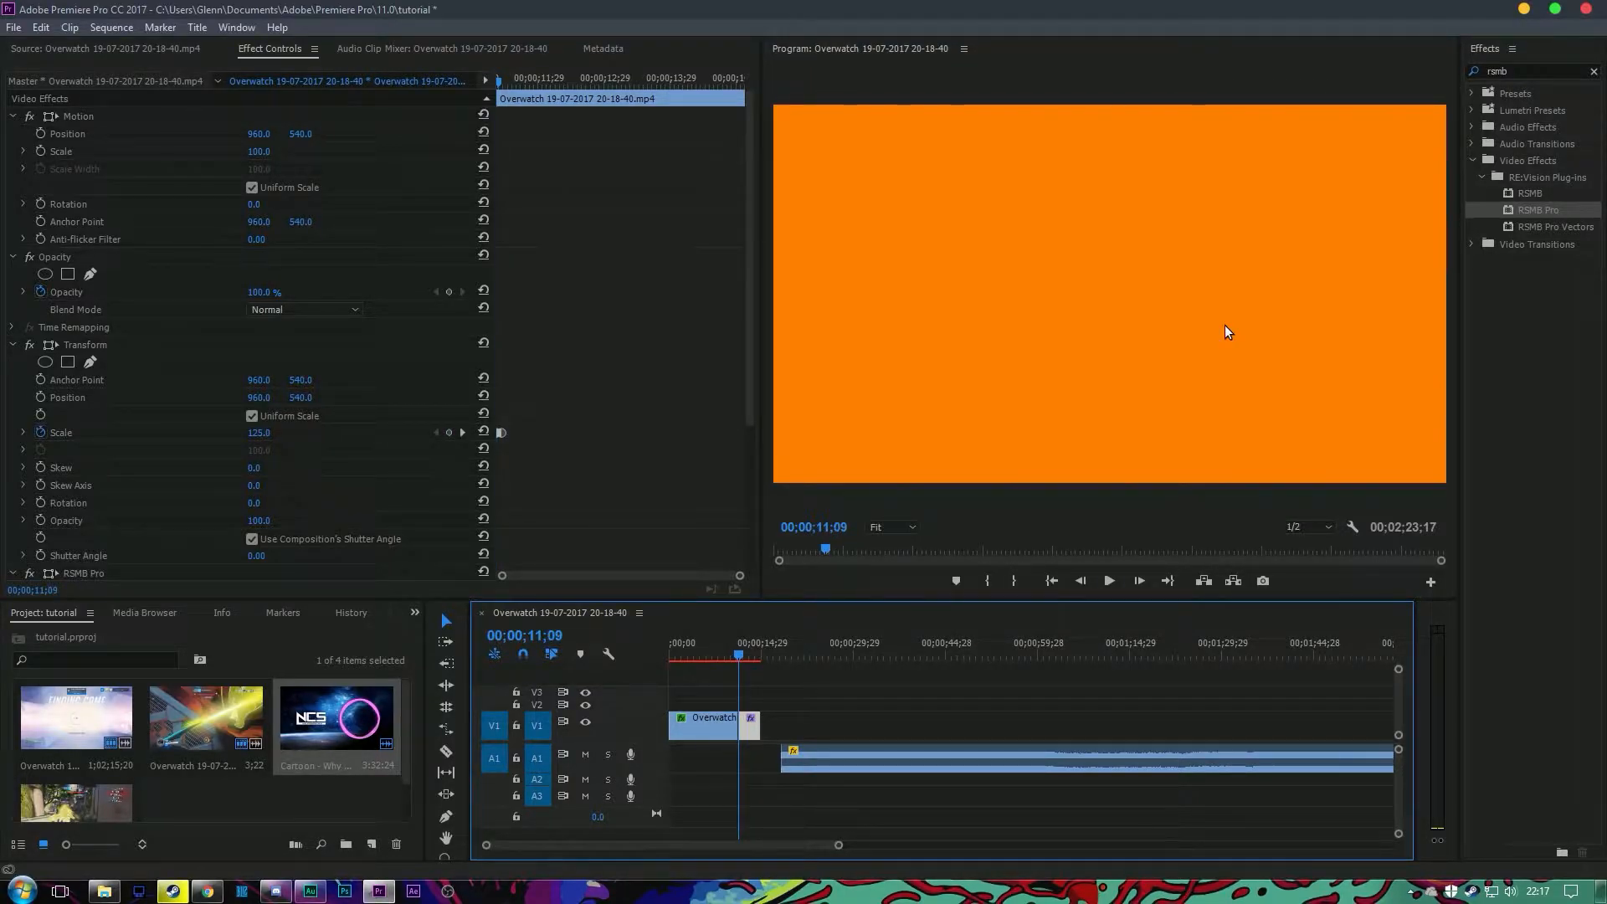
pyautogui.press('space')
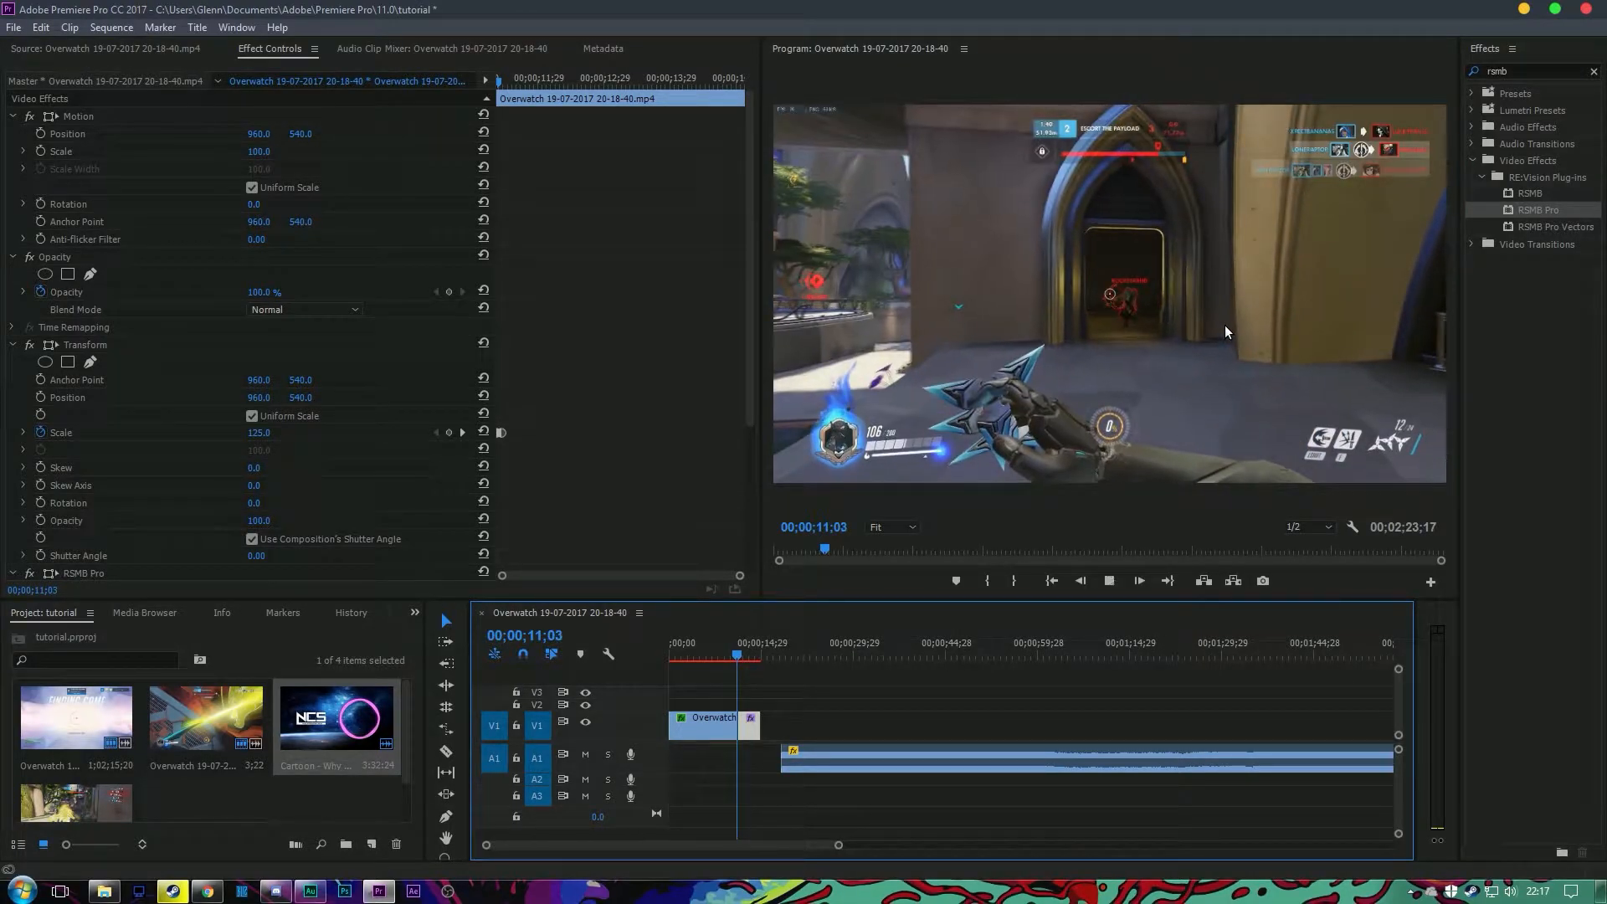
pyautogui.press('space')
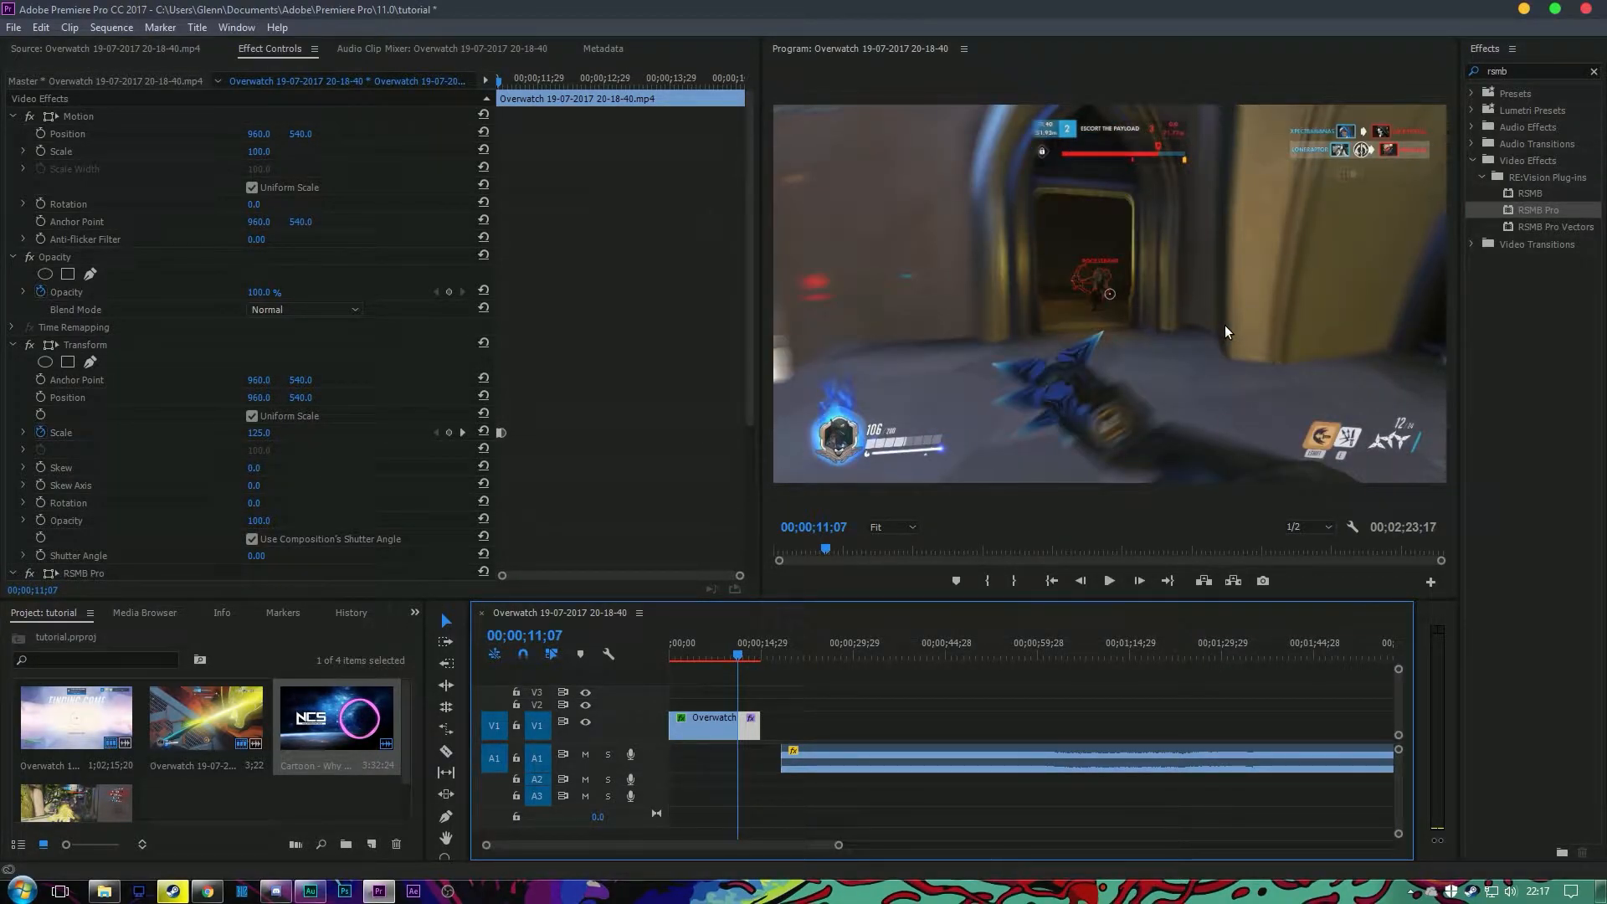
# Search the effects for magic and apply the Magic Bullet Suite Mojo effect to the first clip, with the playhead at 00;00;05;13
pyautogui.moveTo(737, 654); pyautogui.dragTo(701, 655)
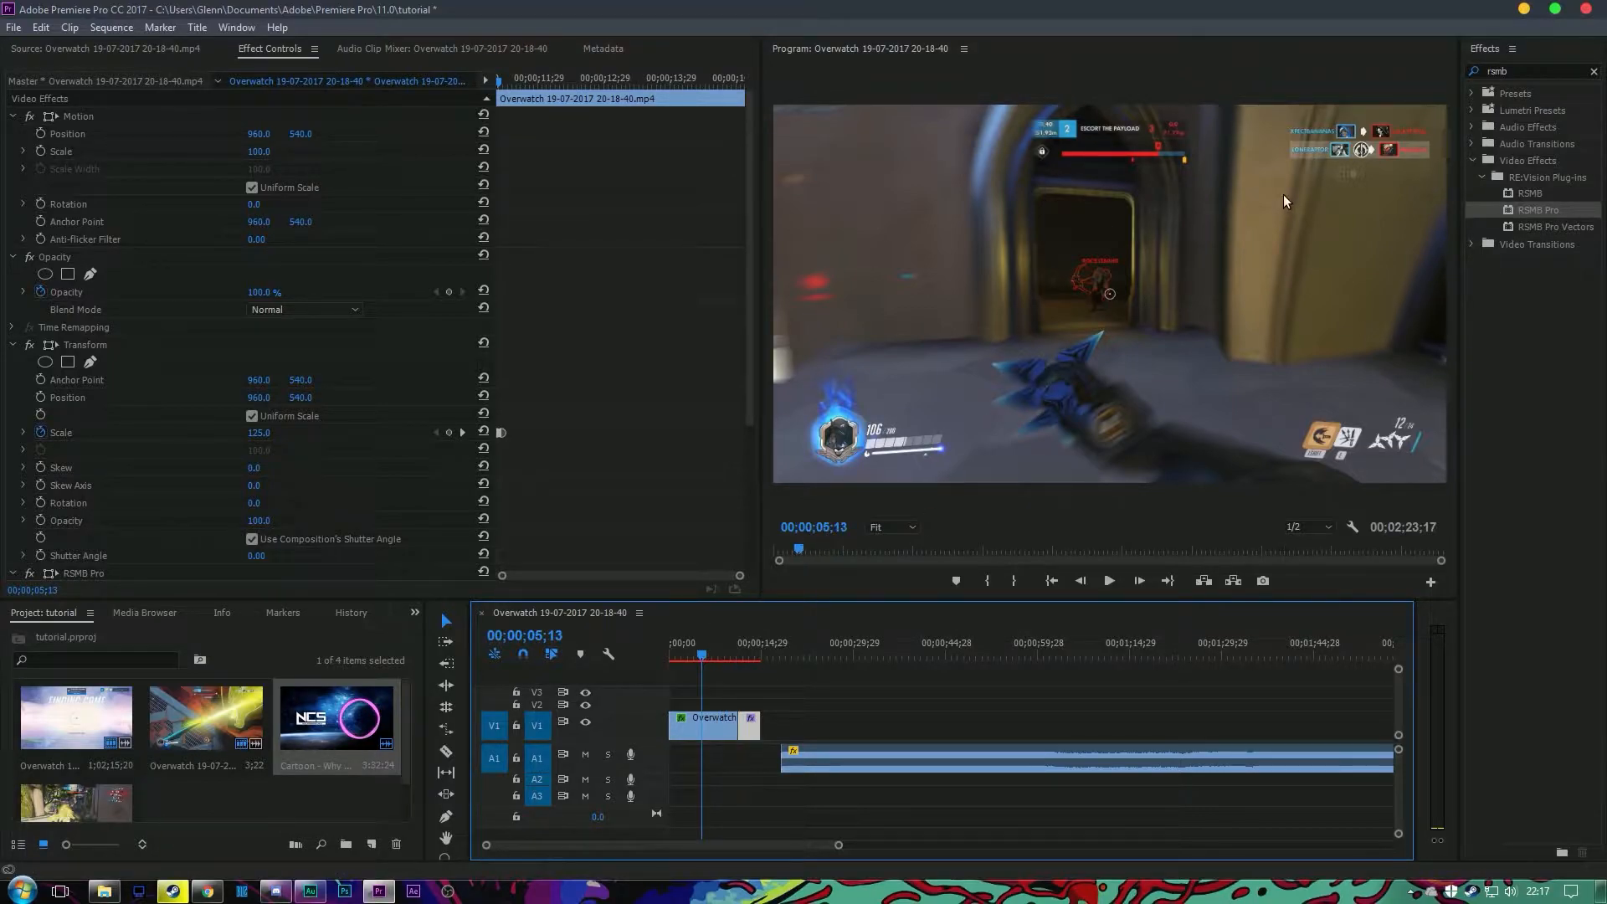
pyautogui.click(1594, 72)
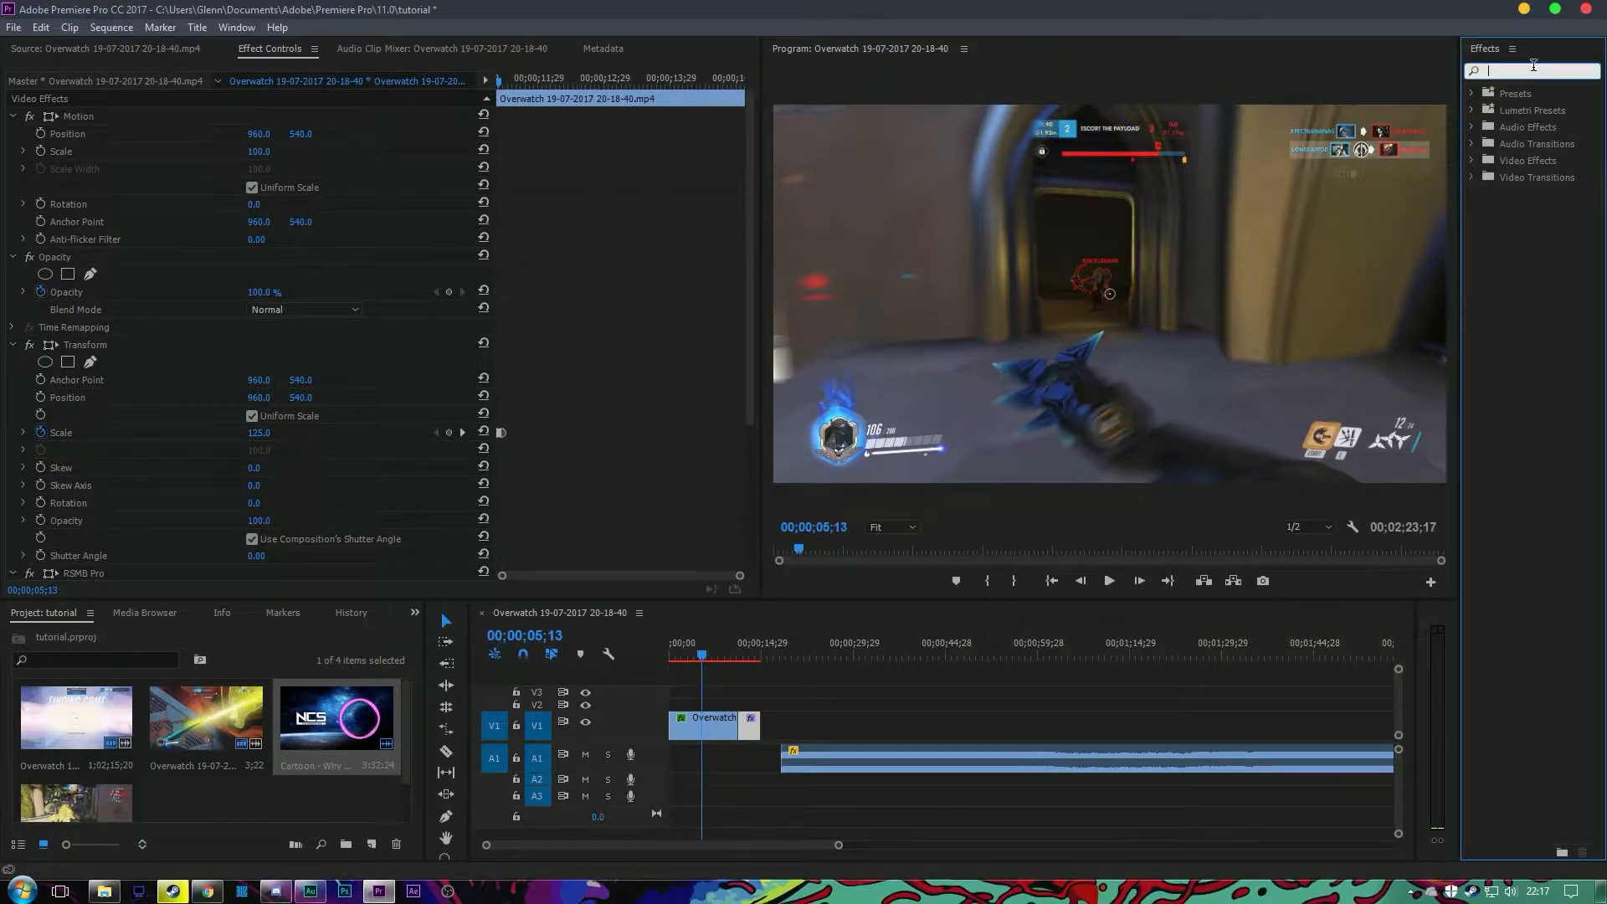
pyautogui.write('magic')
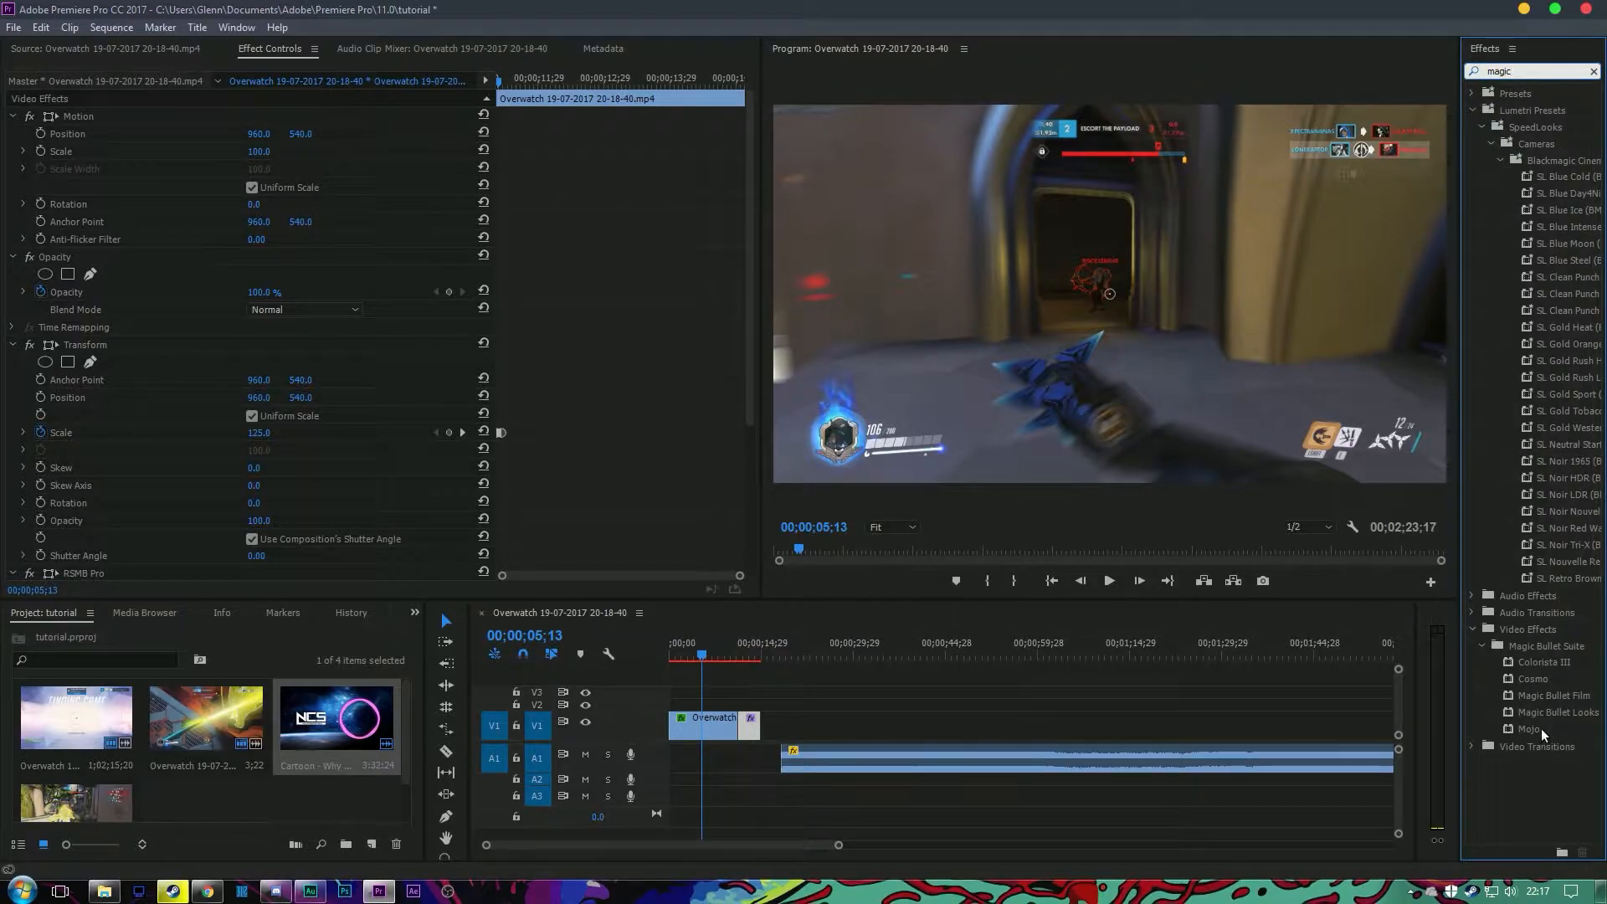
pyautogui.click(1530, 729)
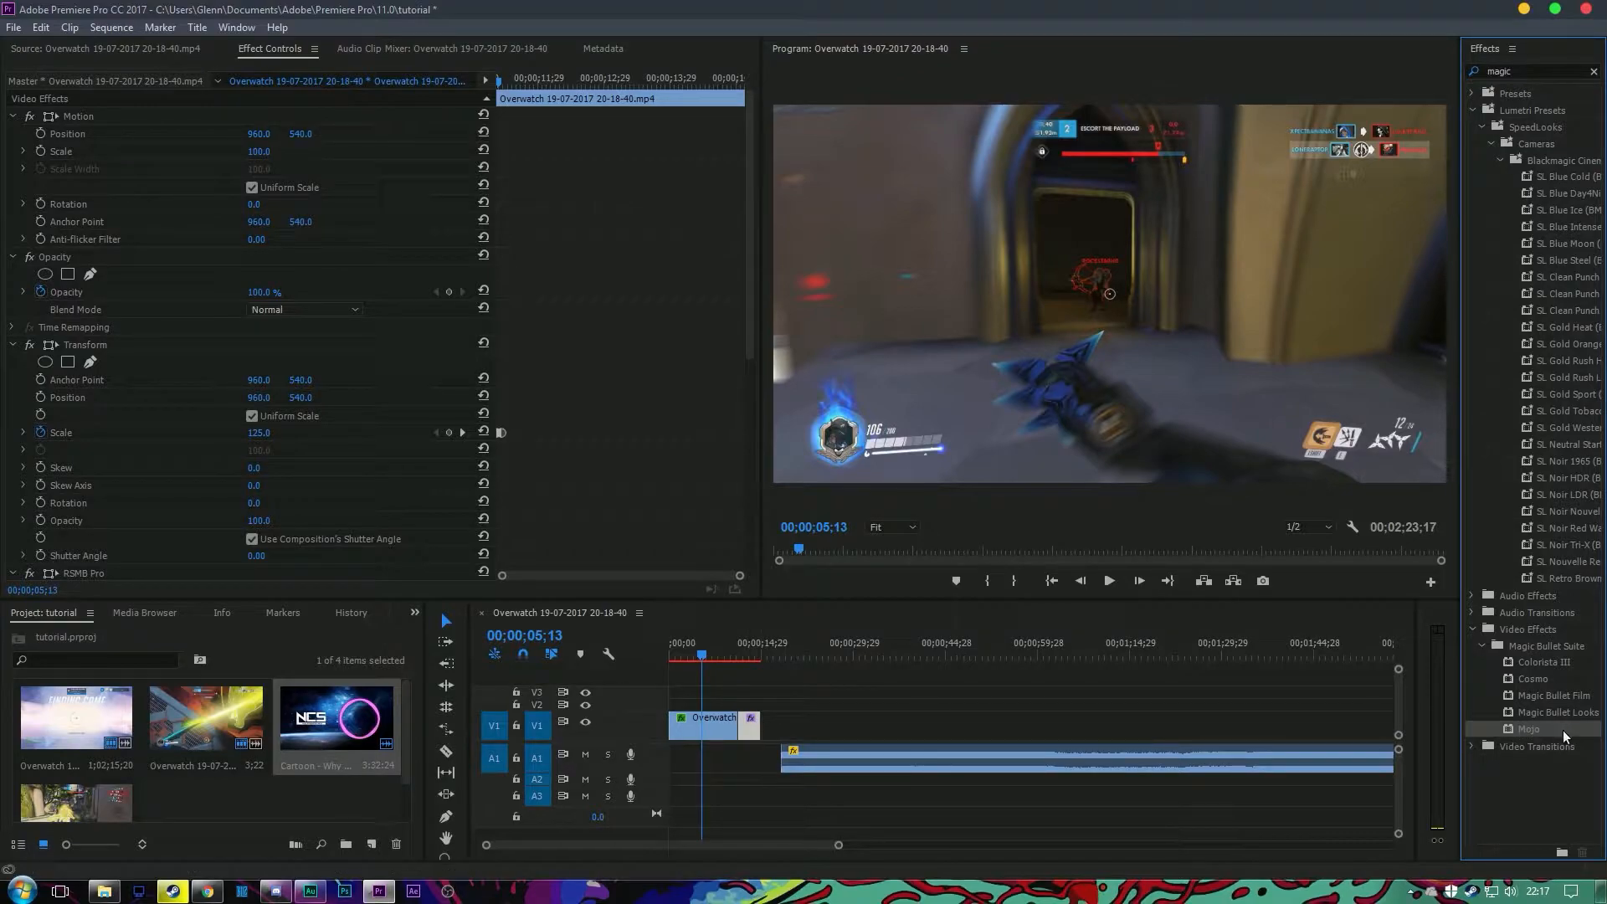
pyautogui.moveTo(944, 708); pyautogui.dragTo(694, 727)
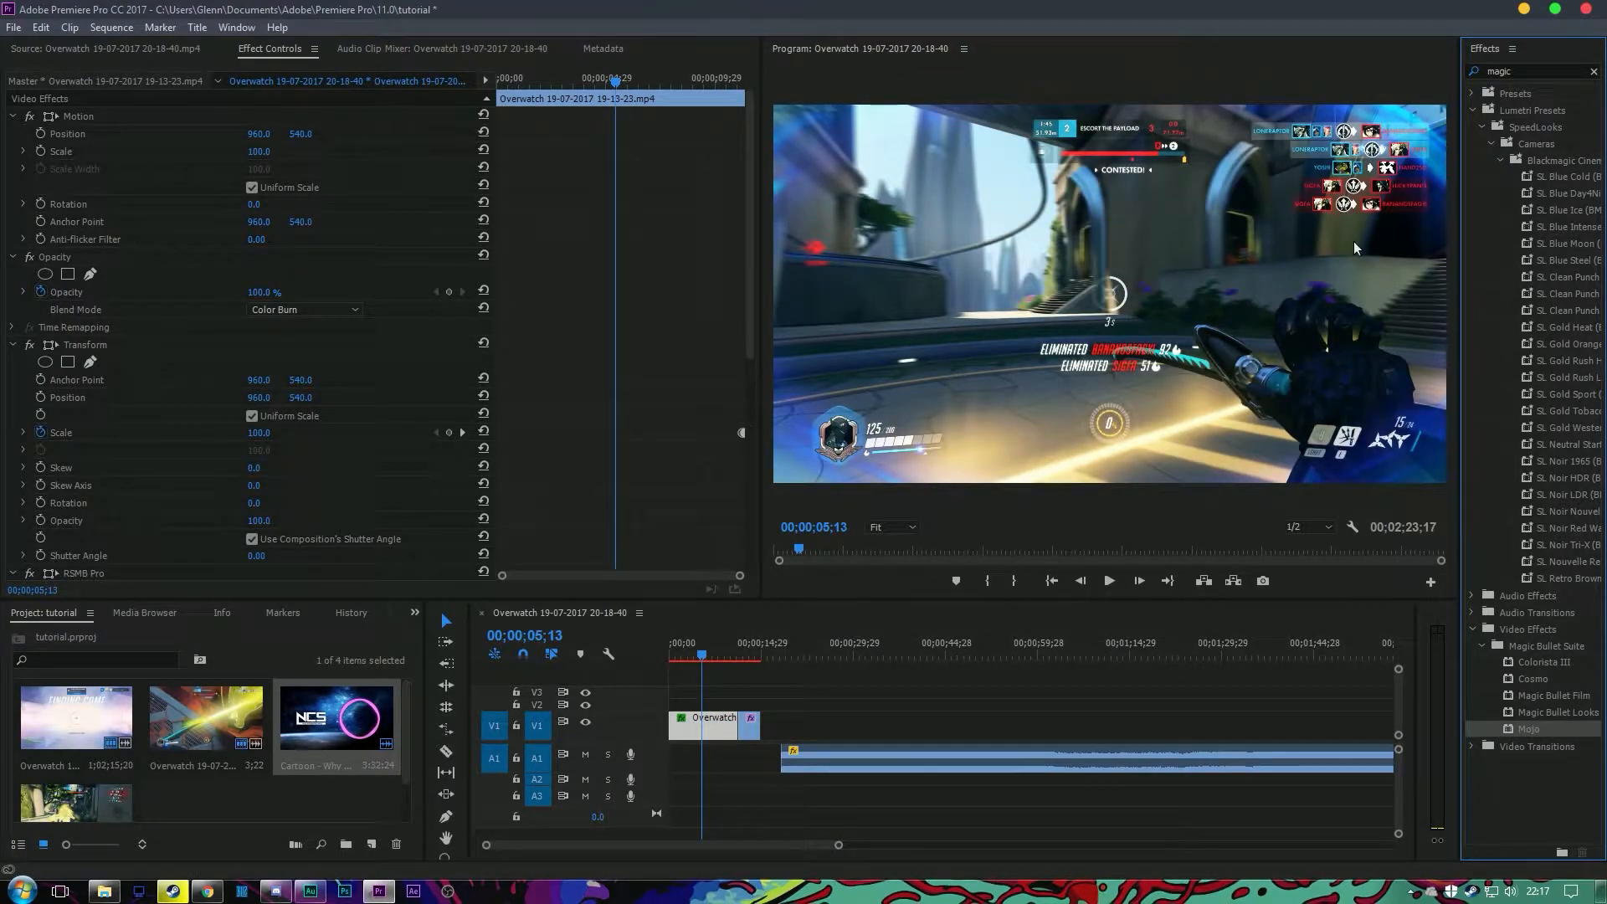
# Play the first clip from 00;00;05;13 to 00;00;08;27 to preview the Mojo look, and select the music clip on A1
pyautogui.press('space')
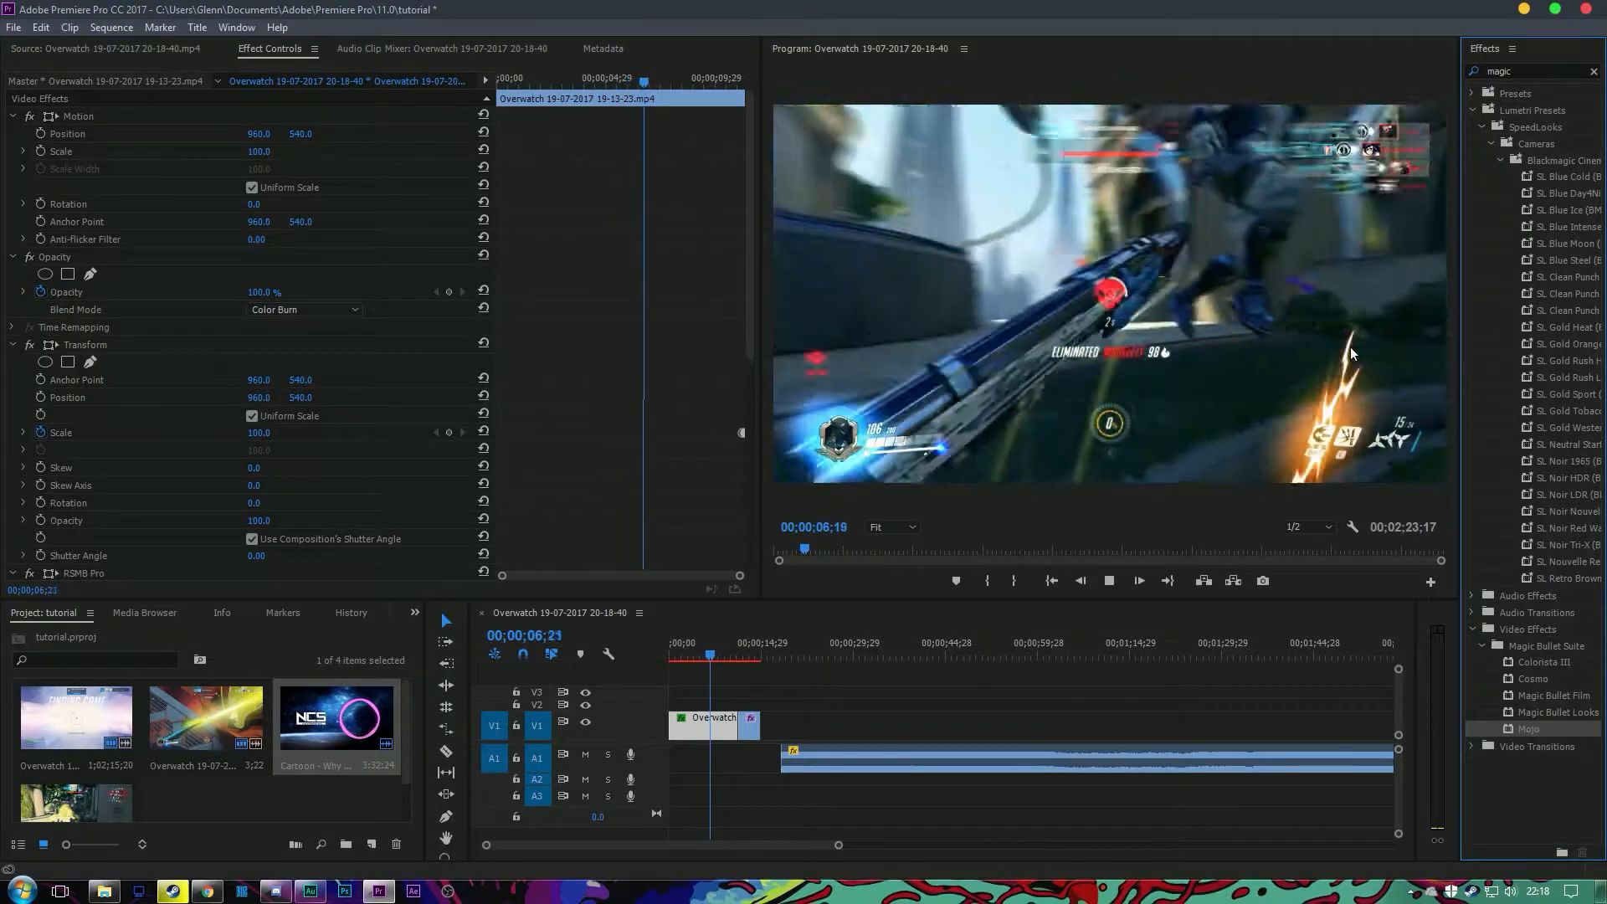
pyautogui.press('space')
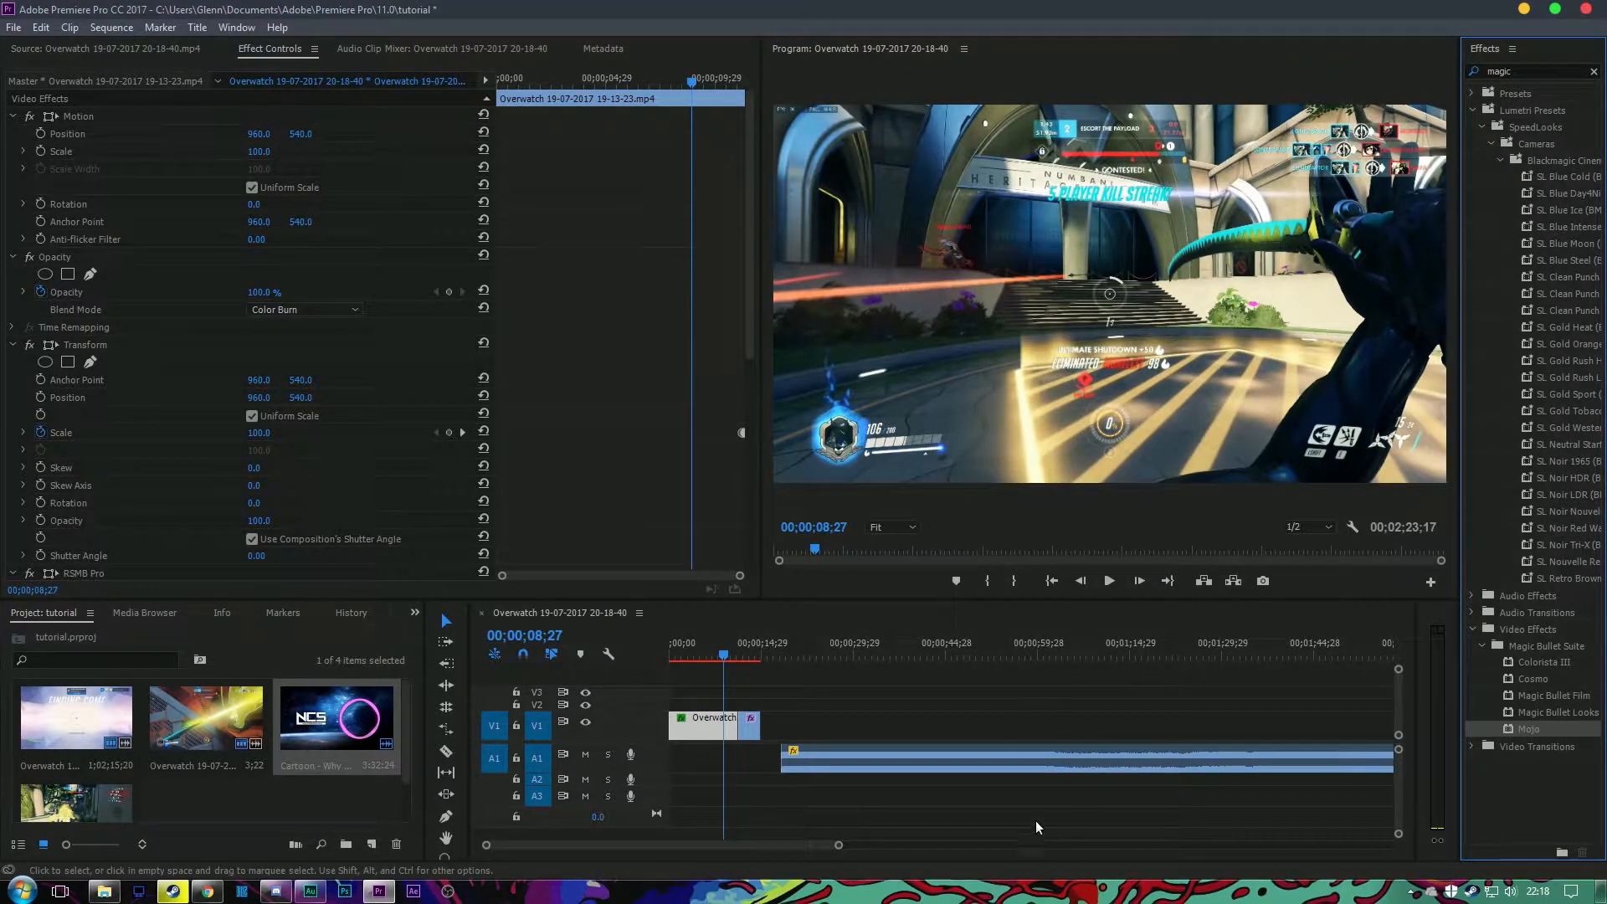
pyautogui.click(906, 752)
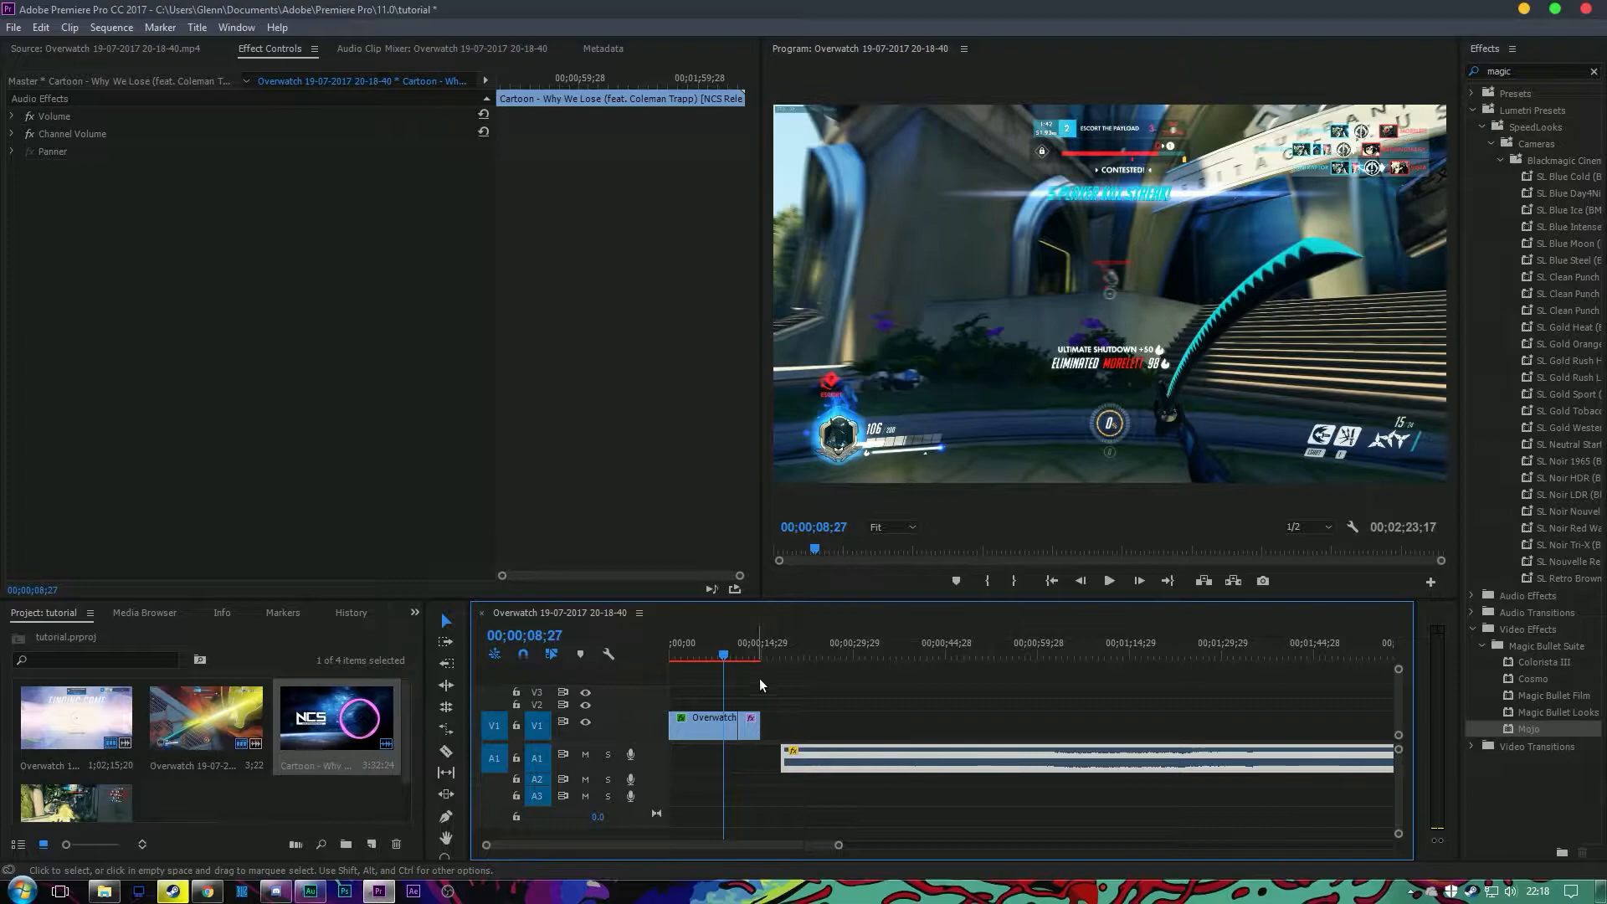
# Play the start of the music clip on A1 briefly and move the clip to the beginning of the sequence, under the gameplay
pyautogui.click(790, 658)
pyautogui.moveTo(792, 657); pyautogui.dragTo(783, 658)
pyautogui.press('space')
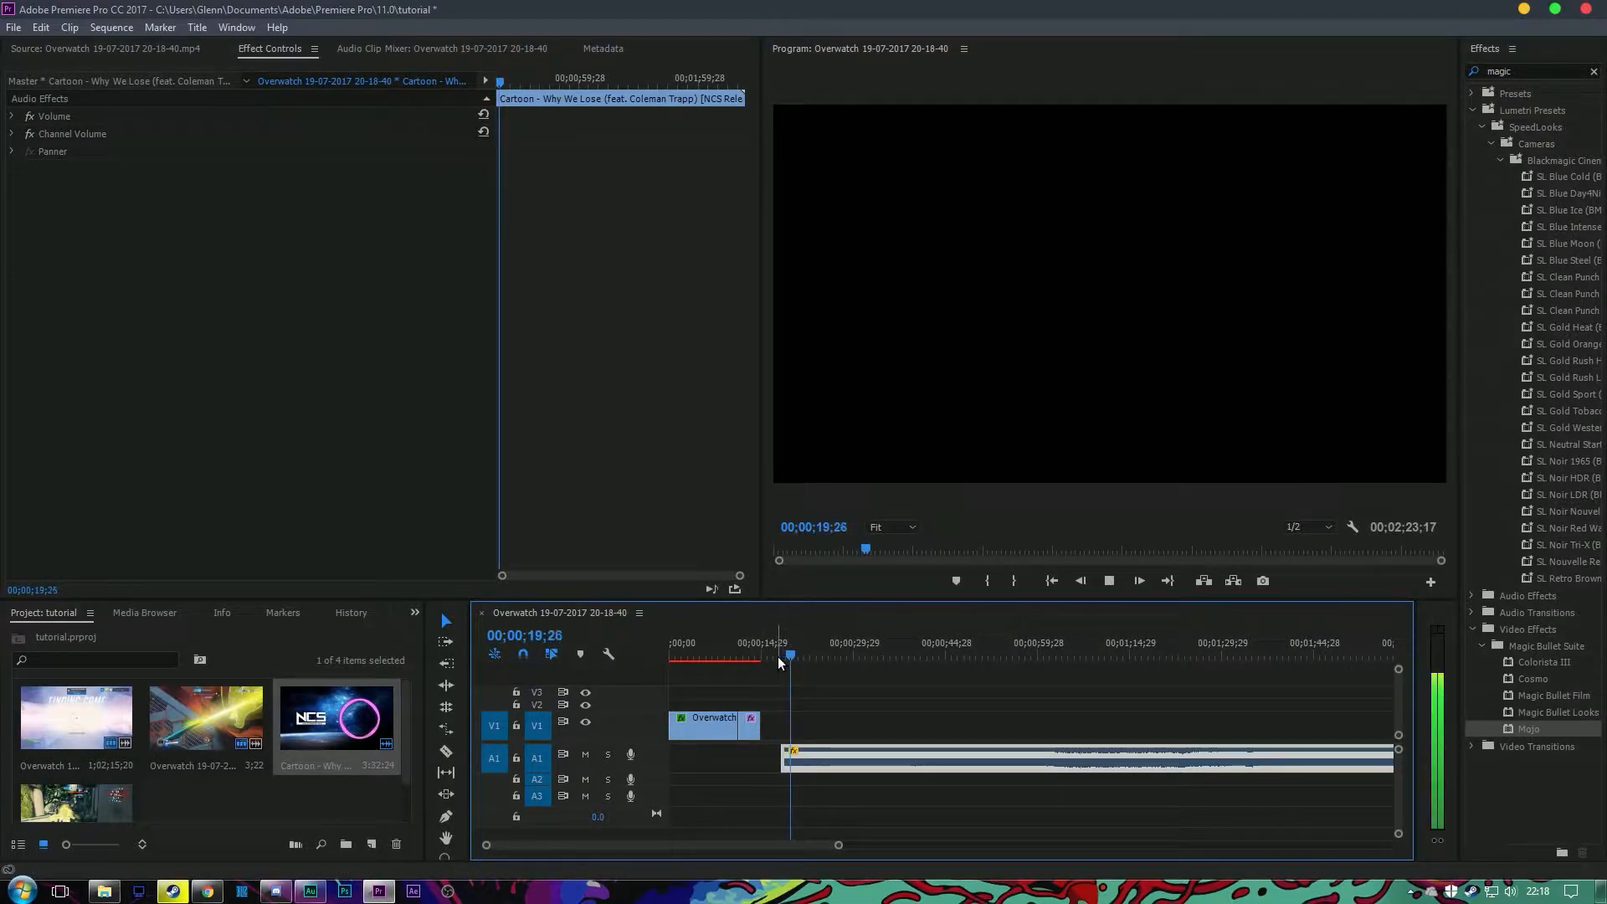
pyautogui.press('space')
pyautogui.moveTo(886, 760); pyautogui.dragTo(733, 765)
pyautogui.press('Home')
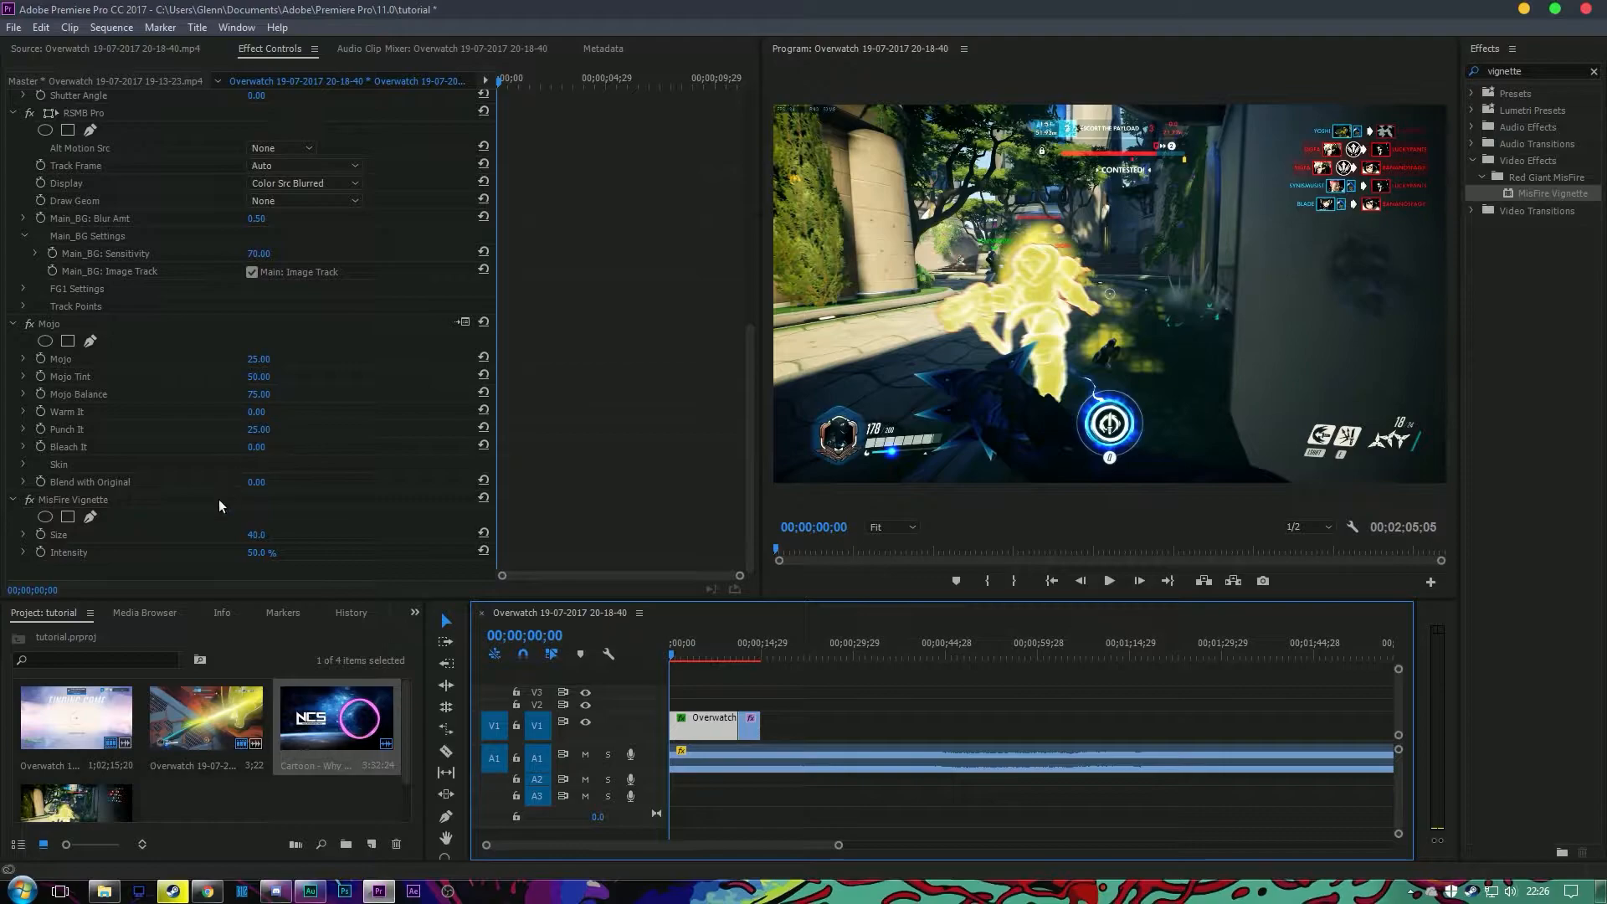
# Select the first clip's MisFire Vignette effect and play the sequence from the start to preview the look with the music
pyautogui.click(118, 497)
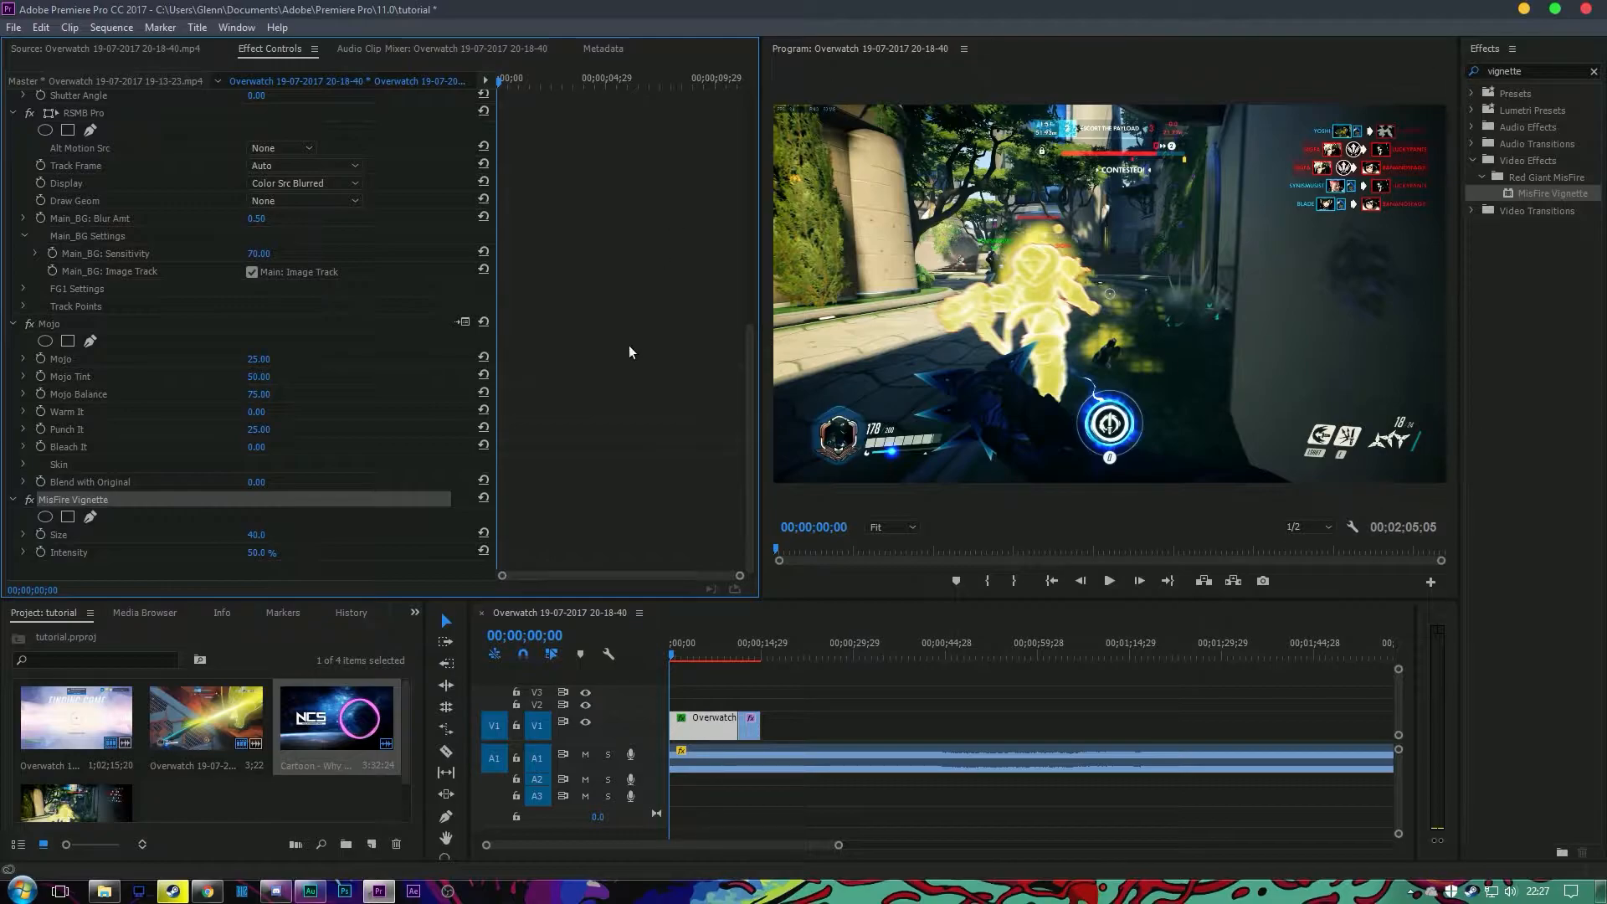
pyautogui.press('space')
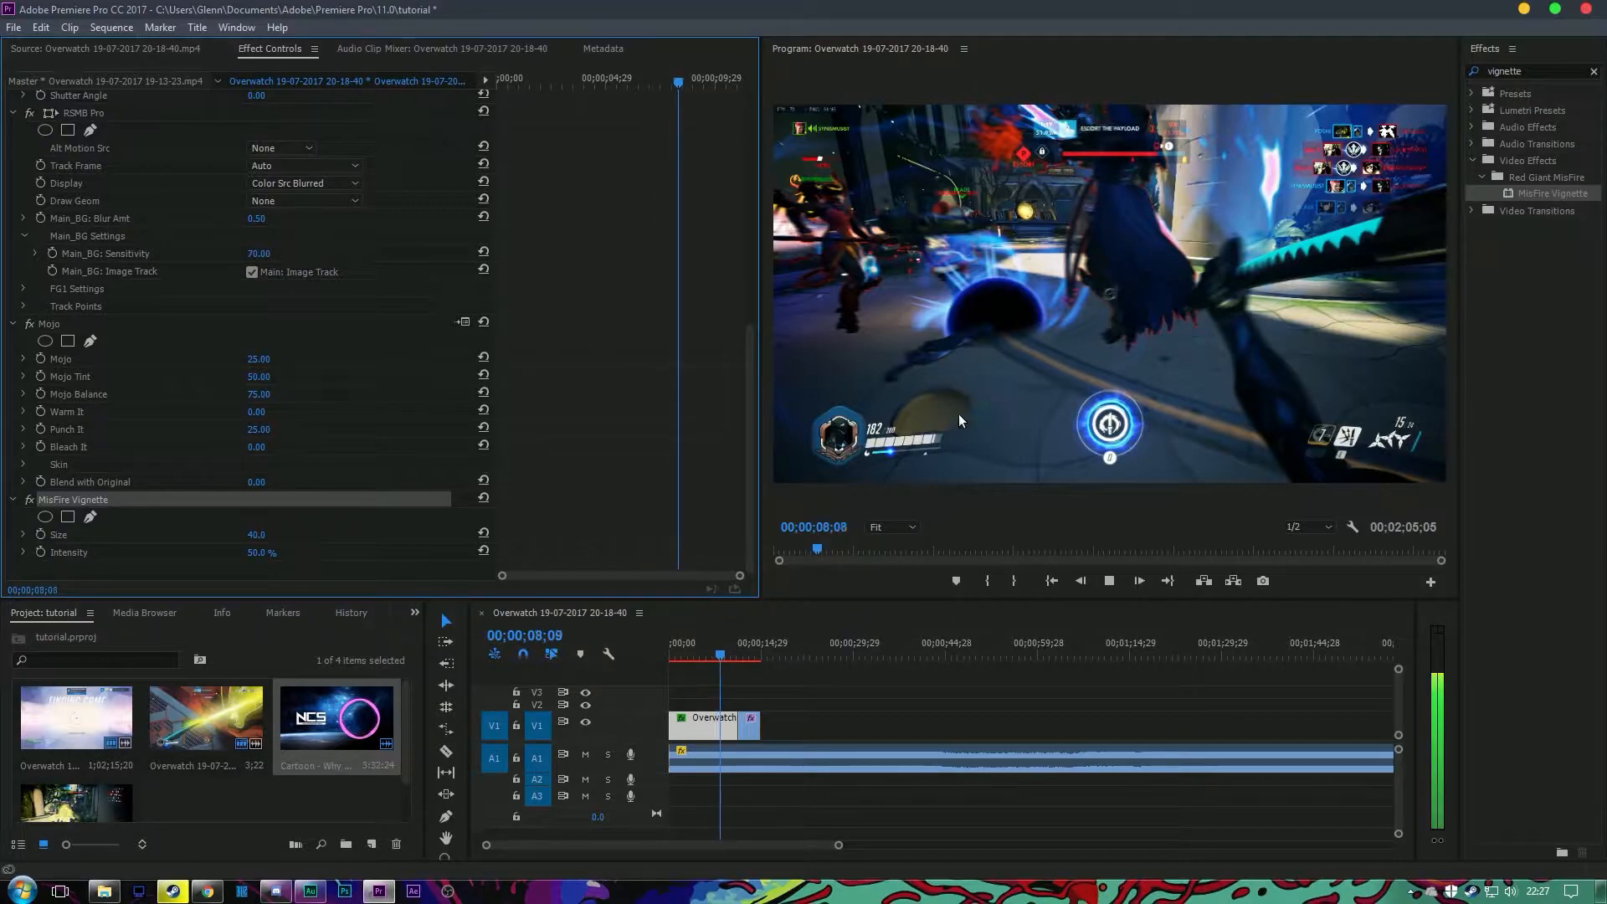
pyautogui.press('space')
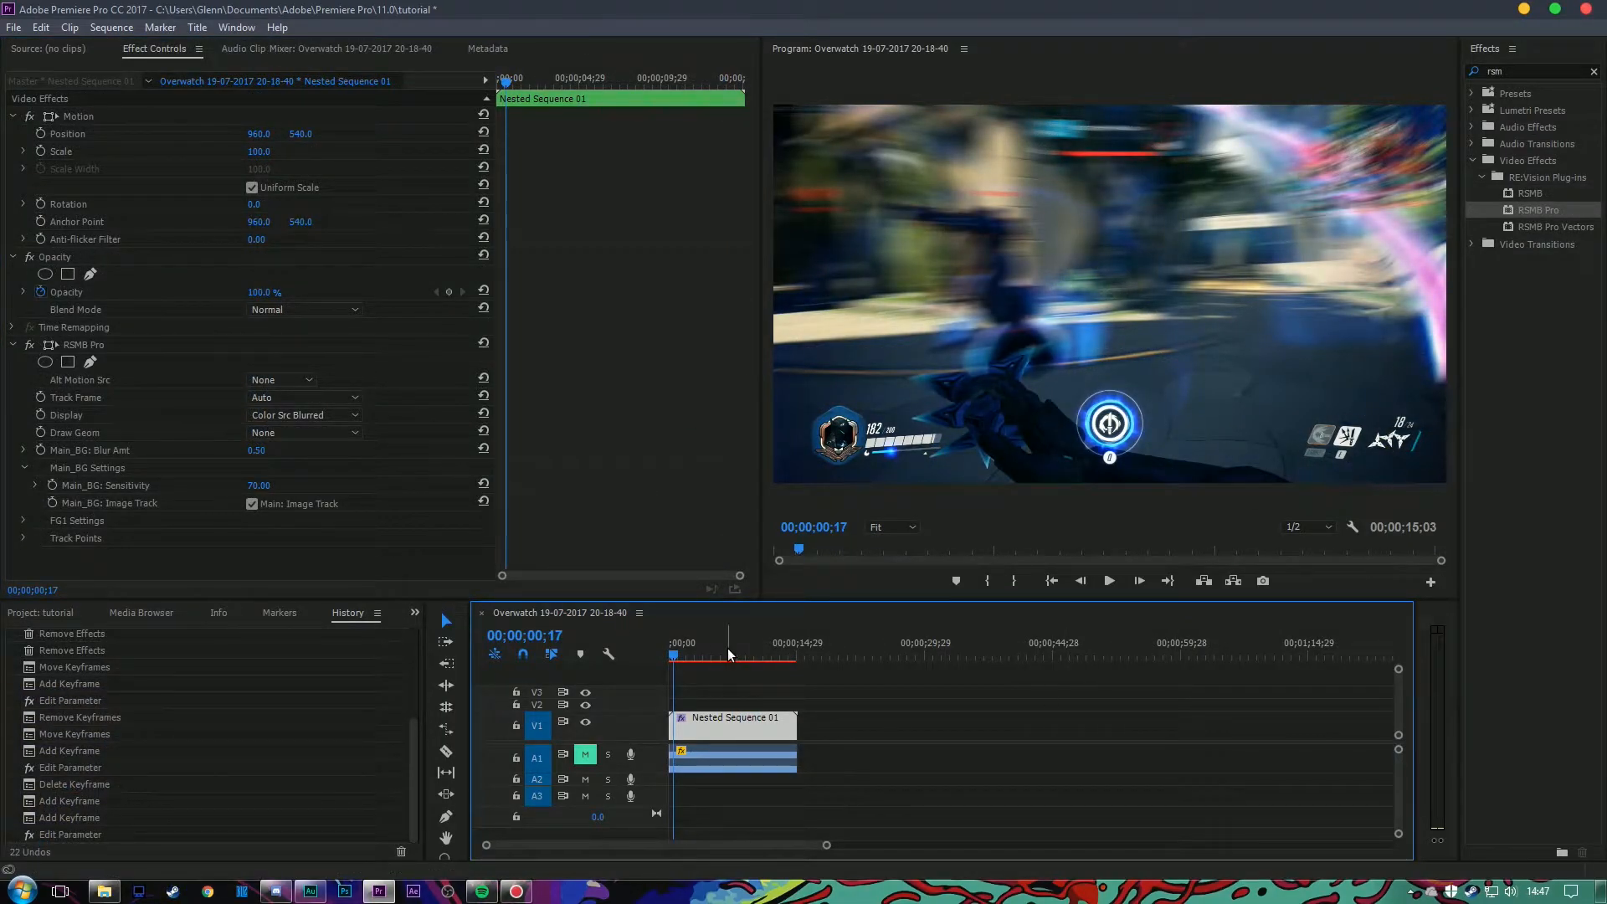
# Step frame by frame through Nested Sequence 01 from 00;00;00;17 and scrub on from 00;00;06;16 to examine the RSMB Pro motion blur
pyautogui.press('Right')
pyautogui.press('Right')
pyautogui.press('Right')
pyautogui.press('Right')
pyautogui.press('Right')
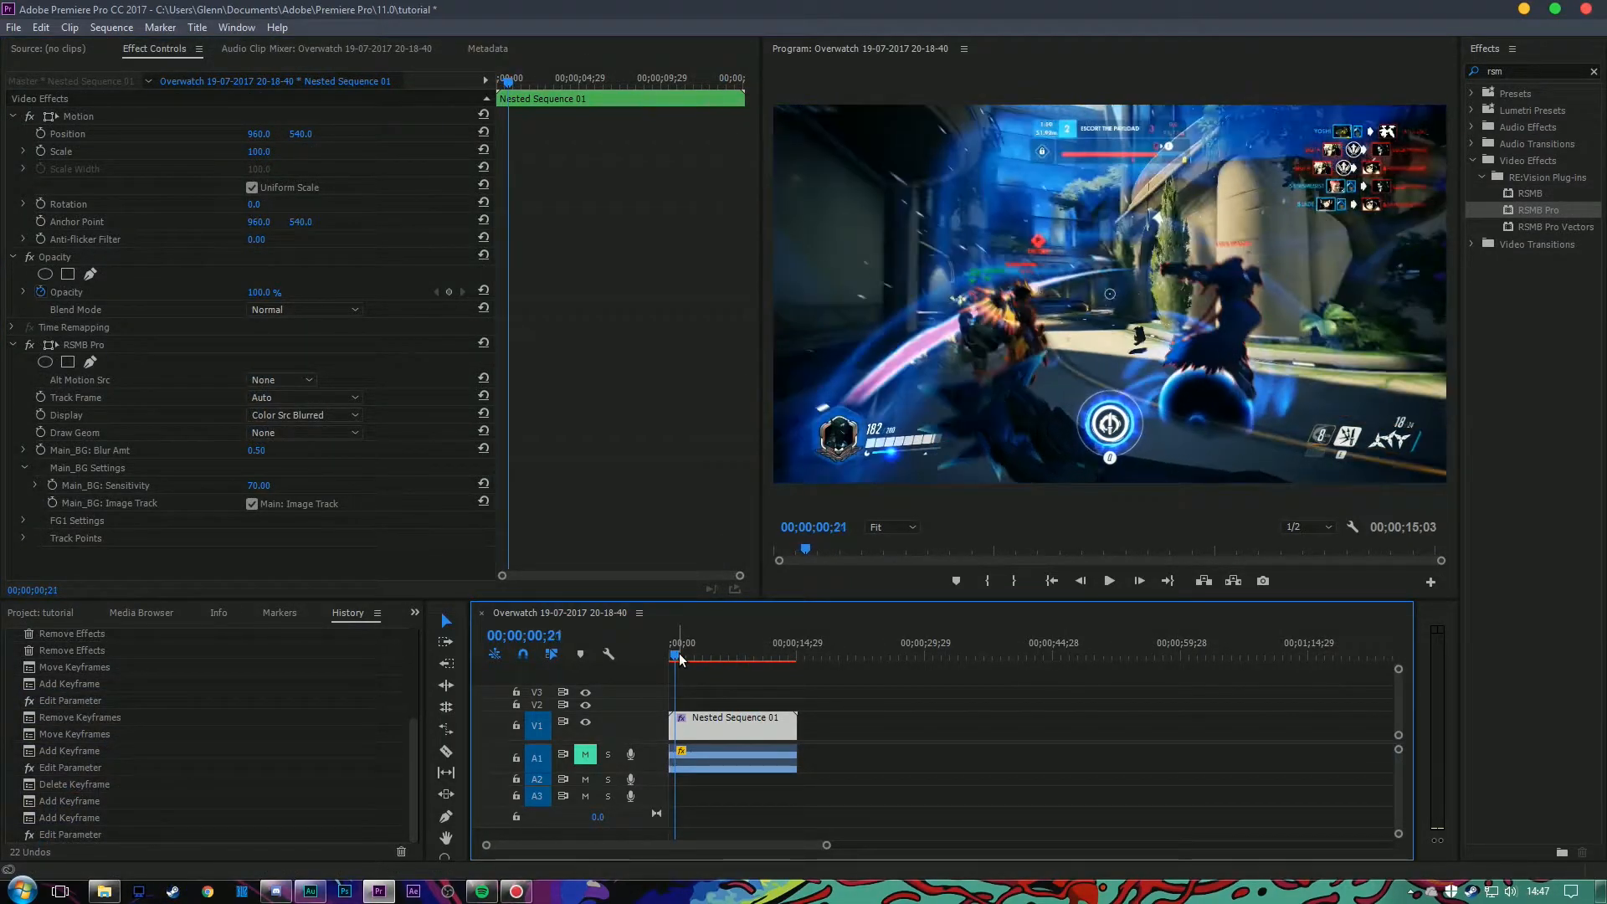
pyautogui.press('Right')
pyautogui.press('Right')
pyautogui.press('Right')
pyautogui.press('Right')
pyautogui.press('Right')
pyautogui.press('Right')
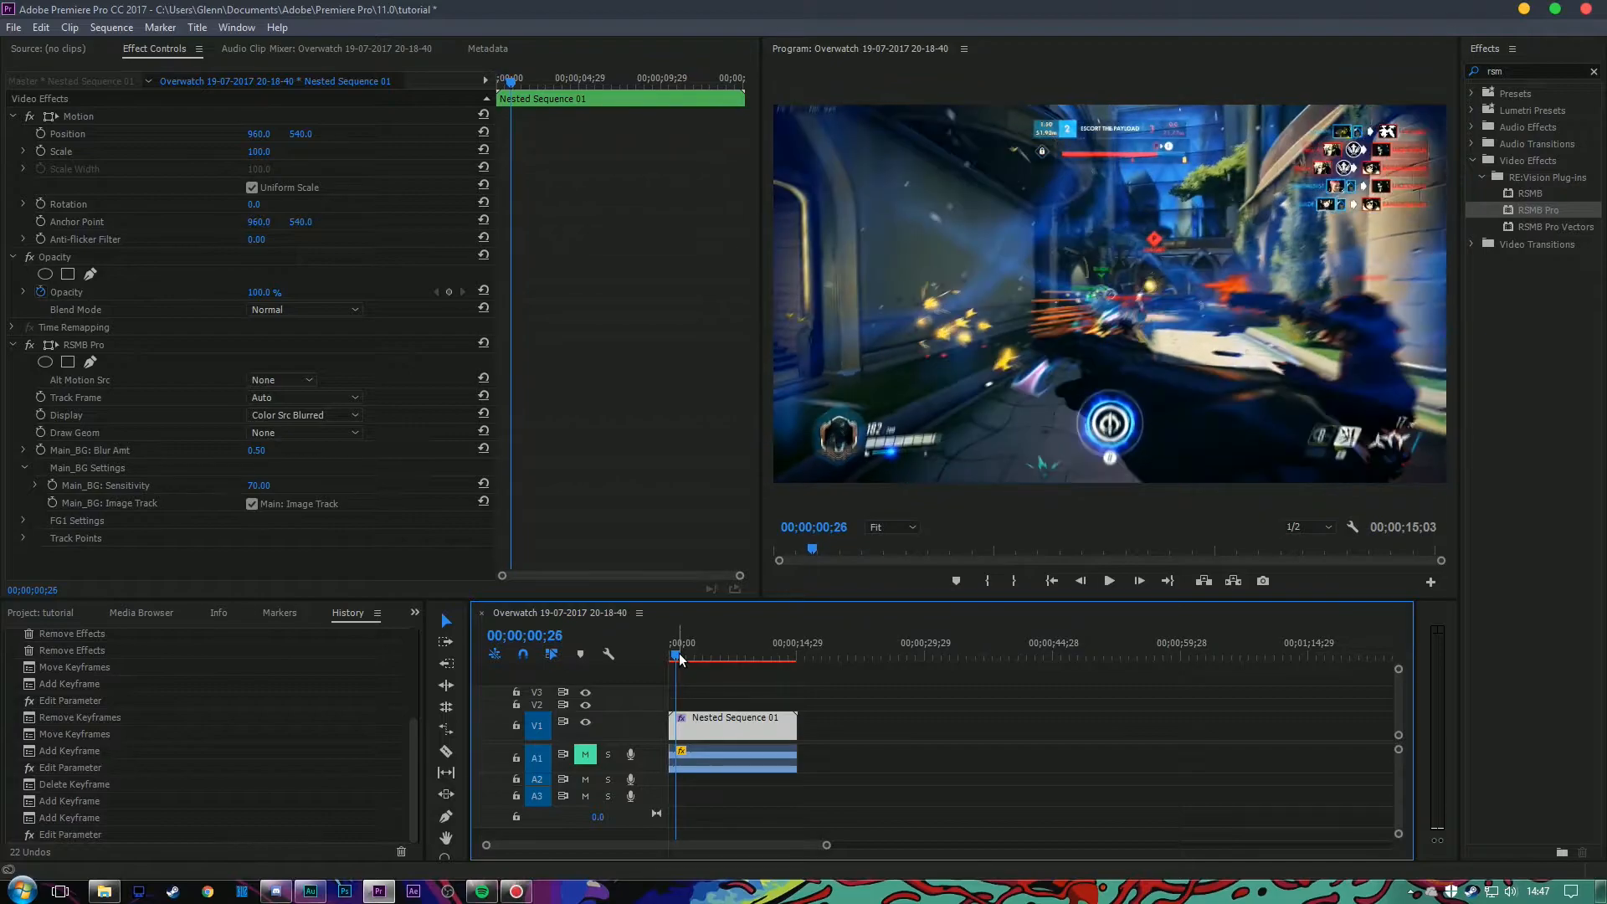
pyautogui.press('Right')
pyautogui.press('Right')
pyautogui.press('Right')
pyautogui.press('Right')
pyautogui.press('Right')
pyautogui.press('Right')
pyautogui.press('Right')
pyautogui.press('Right')
pyautogui.press('Right')
pyautogui.press('Right')
pyautogui.press('Right')
pyautogui.press('Right')
pyautogui.press('Right')
pyautogui.press('Right')
pyautogui.press('Right')
pyautogui.press('Right')
pyautogui.press('Right')
pyautogui.press('Right')
pyautogui.press('Right')
pyautogui.press('Right')
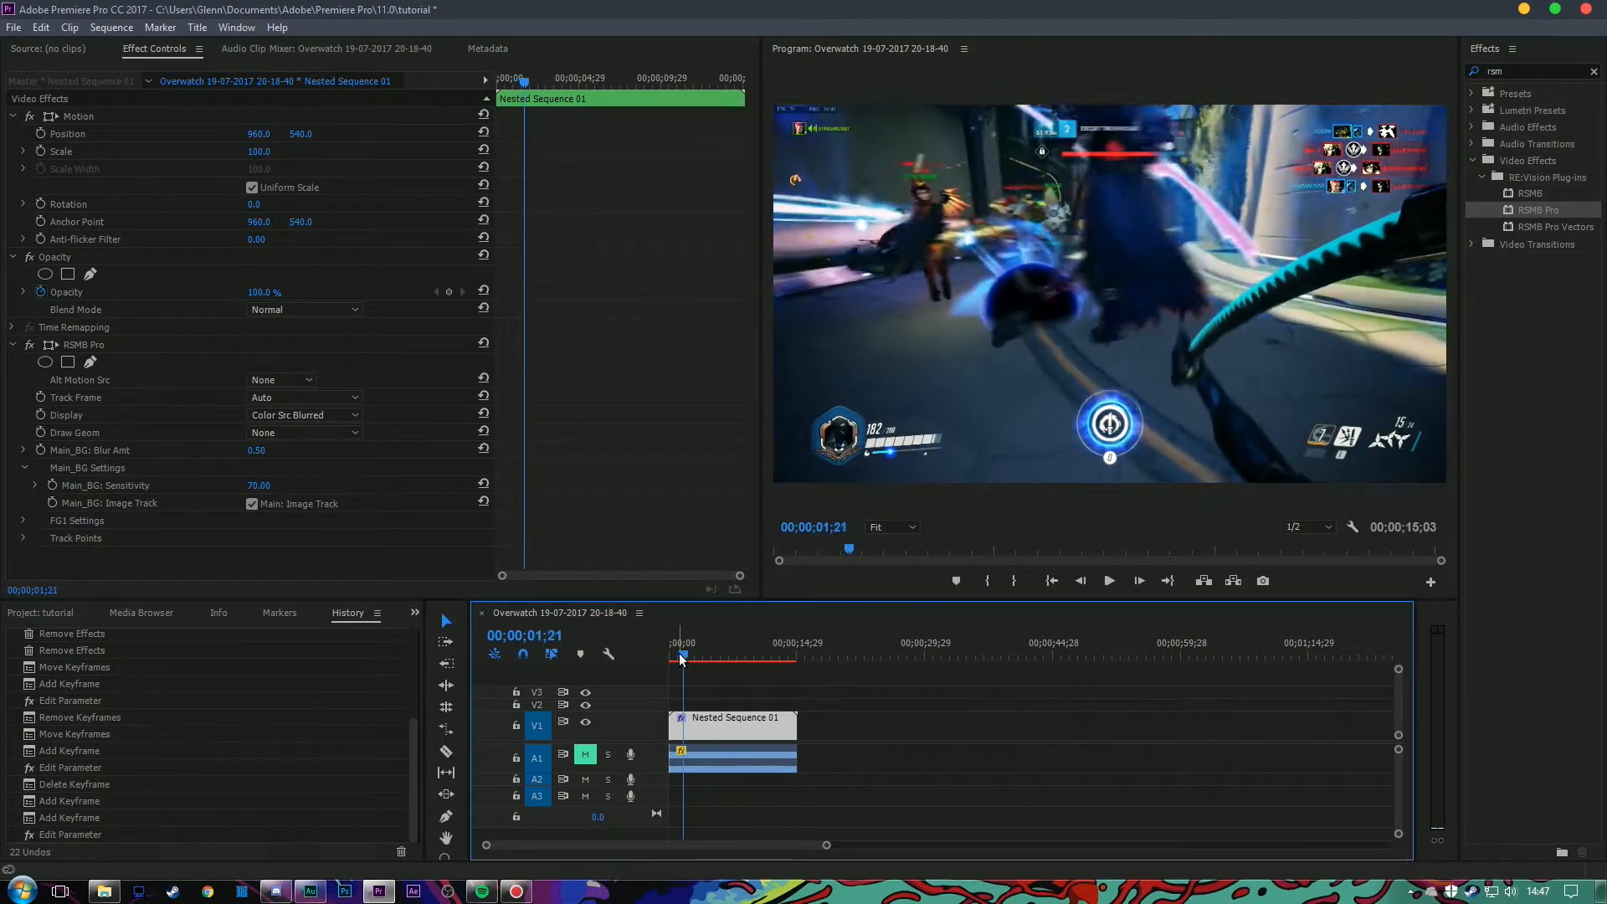
pyautogui.press('Right')
pyautogui.press('Right')
pyautogui.press('Right')
pyautogui.press('Right')
pyautogui.press('Right')
pyautogui.press('Right')
pyautogui.press('Right')
pyautogui.press('Right')
pyautogui.press('Right')
pyautogui.press('Right')
pyautogui.press('Right')
pyautogui.press('Right')
pyautogui.press('Right')
pyautogui.press('Right')
pyautogui.press('Right')
pyautogui.press('Right')
pyautogui.press('Right')
pyautogui.press('Right')
pyautogui.press('Right')
pyautogui.press('Right')
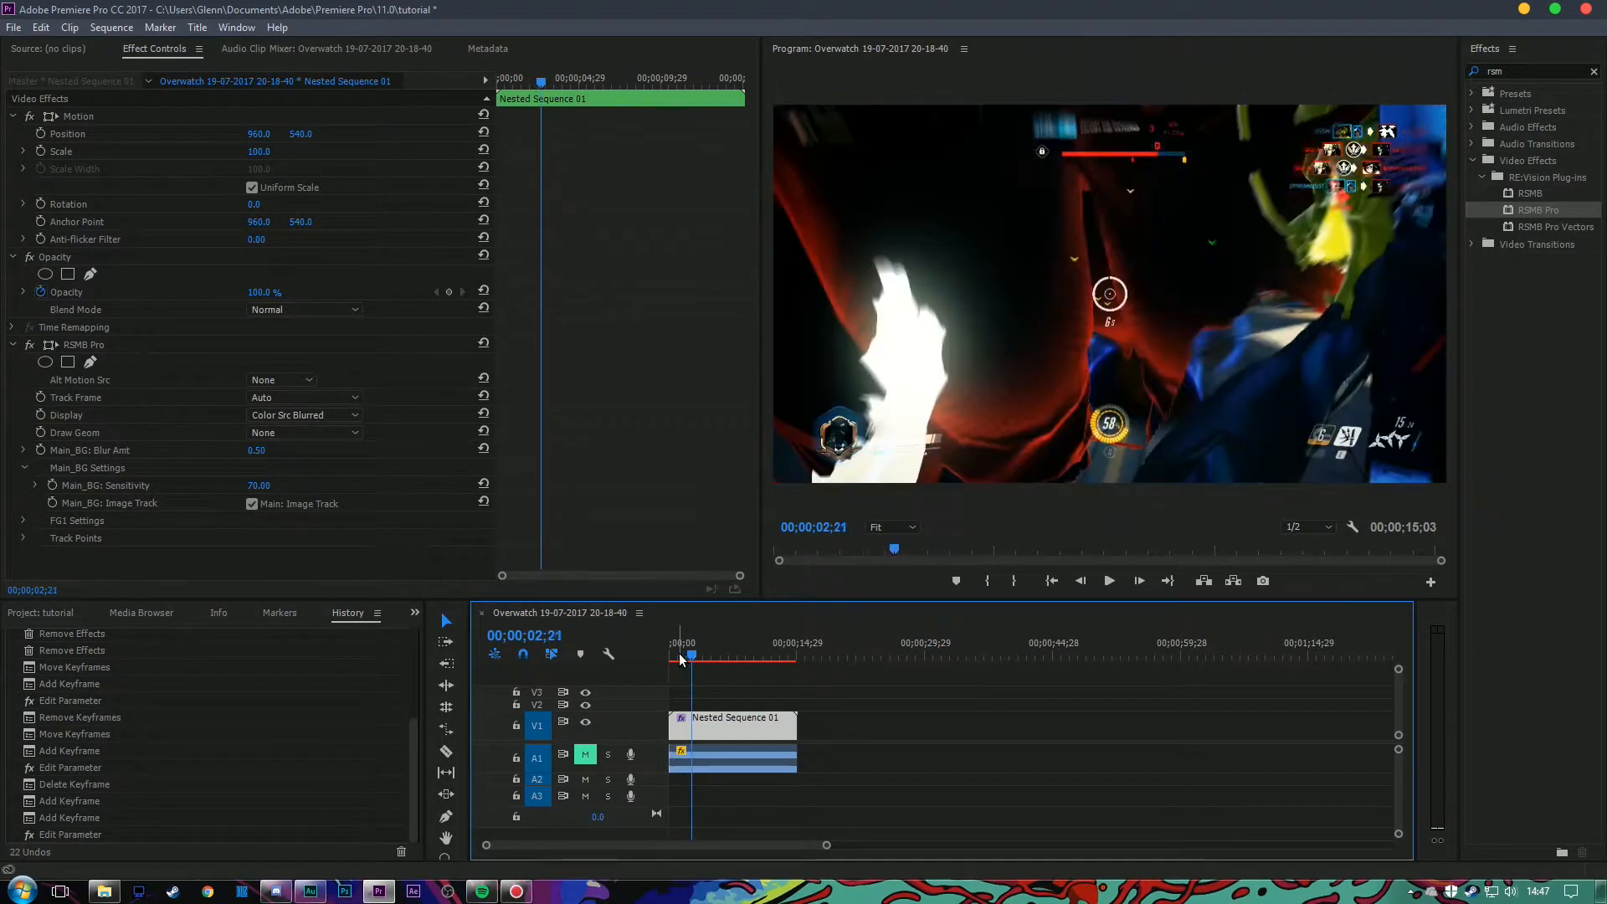
pyautogui.press('Right')
pyautogui.press('Right')
pyautogui.press('Right')
pyautogui.press('Right')
pyautogui.press('Right')
pyautogui.press('Right')
pyautogui.press('Right')
pyautogui.press('Right')
pyautogui.press('Right')
pyautogui.press('Right')
pyautogui.press('Right')
pyautogui.press('Right')
pyautogui.press('Right')
pyautogui.press('Right')
pyautogui.press('Right')
pyautogui.press('Right')
pyautogui.press('Right')
pyautogui.press('Right')
pyautogui.press('Right')
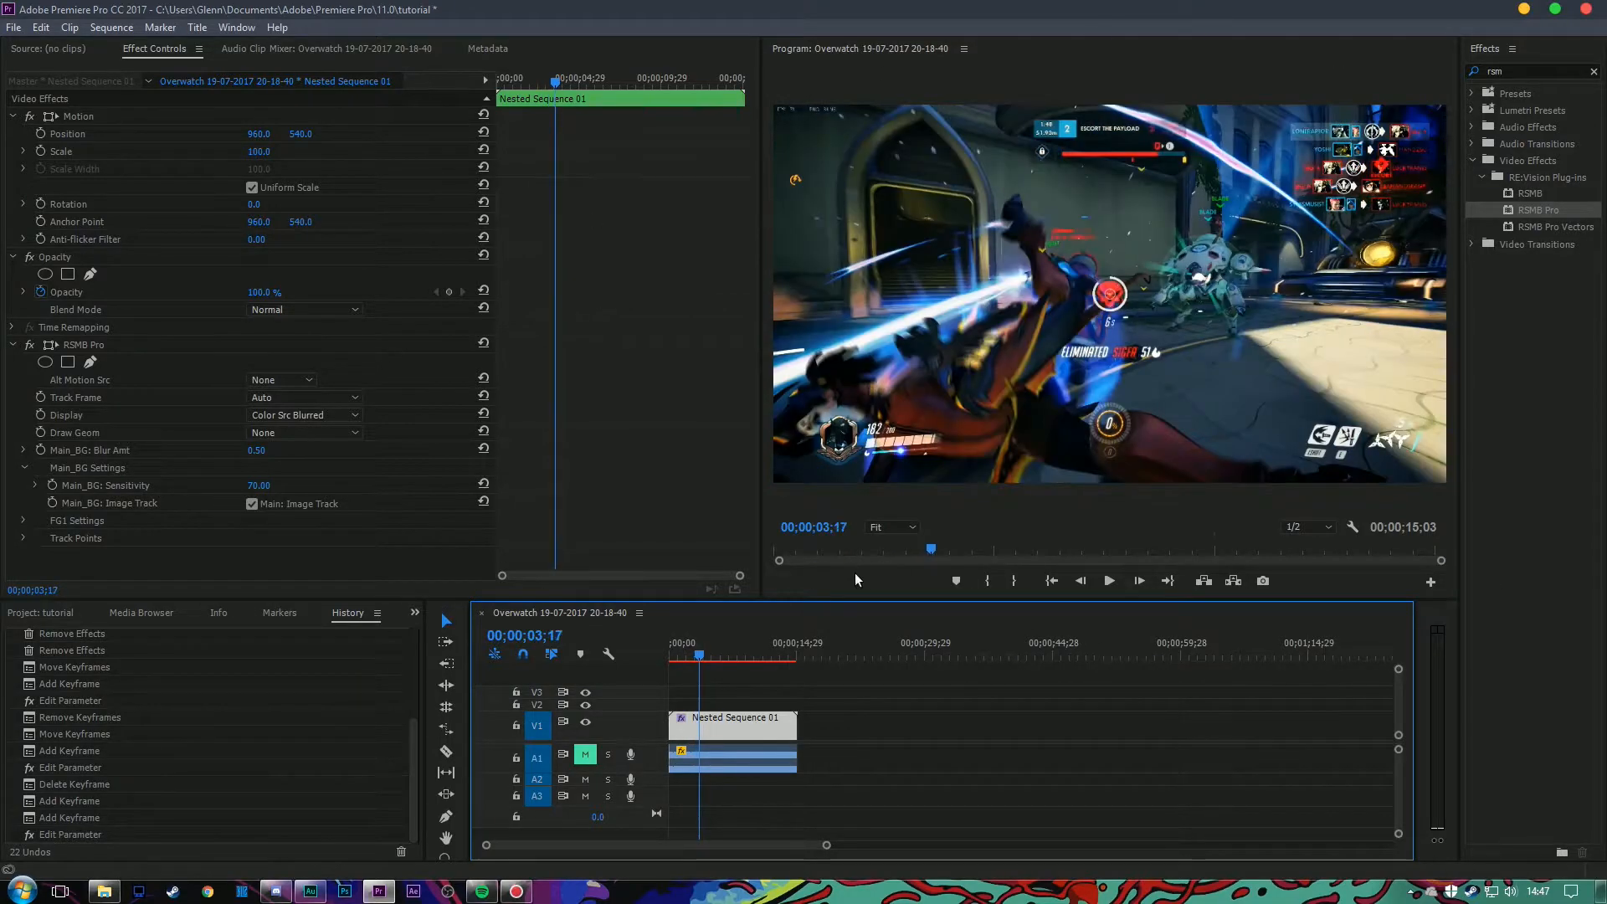
pyautogui.press('Right')
pyautogui.press('Right')
pyautogui.press('Right')
pyautogui.press('Right')
pyautogui.press('Right')
pyautogui.press('Right')
pyautogui.press('Right')
pyautogui.press('Right')
pyautogui.press('Right')
pyautogui.press('Right')
pyautogui.press('Right')
pyautogui.press('Right')
pyautogui.press('Right')
pyautogui.press('Right')
pyautogui.press('Right')
pyautogui.press('Right')
pyautogui.press('Right')
pyautogui.press('Right')
pyautogui.press('Right')
pyautogui.press('Right')
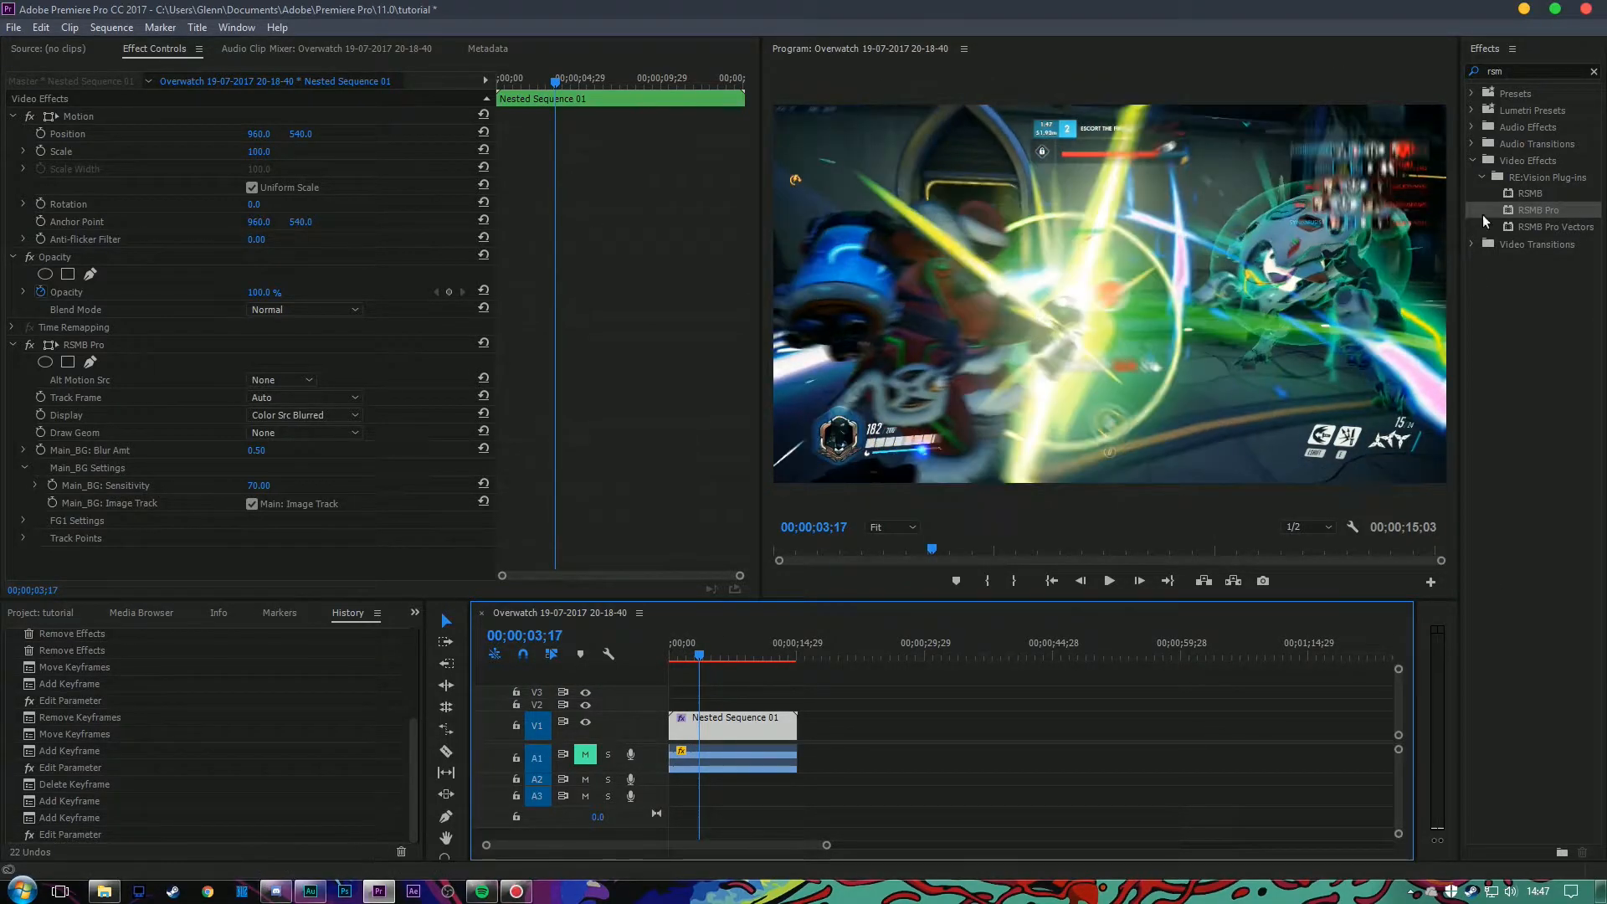
pyautogui.press('Right')
pyautogui.press('Right')
pyautogui.press('Right')
pyautogui.press('Right')
pyautogui.press('Right')
pyautogui.press('Right')
pyautogui.press('Right')
pyautogui.press('Right')
pyautogui.press('Right')
pyautogui.press('Right')
pyautogui.press('Right')
pyautogui.press('Right')
pyautogui.press('Right')
pyautogui.press('Right')
pyautogui.press('Right')
pyautogui.press('Right')
pyautogui.press('Right')
pyautogui.press('Right')
pyautogui.press('Right')
pyautogui.press('Right')
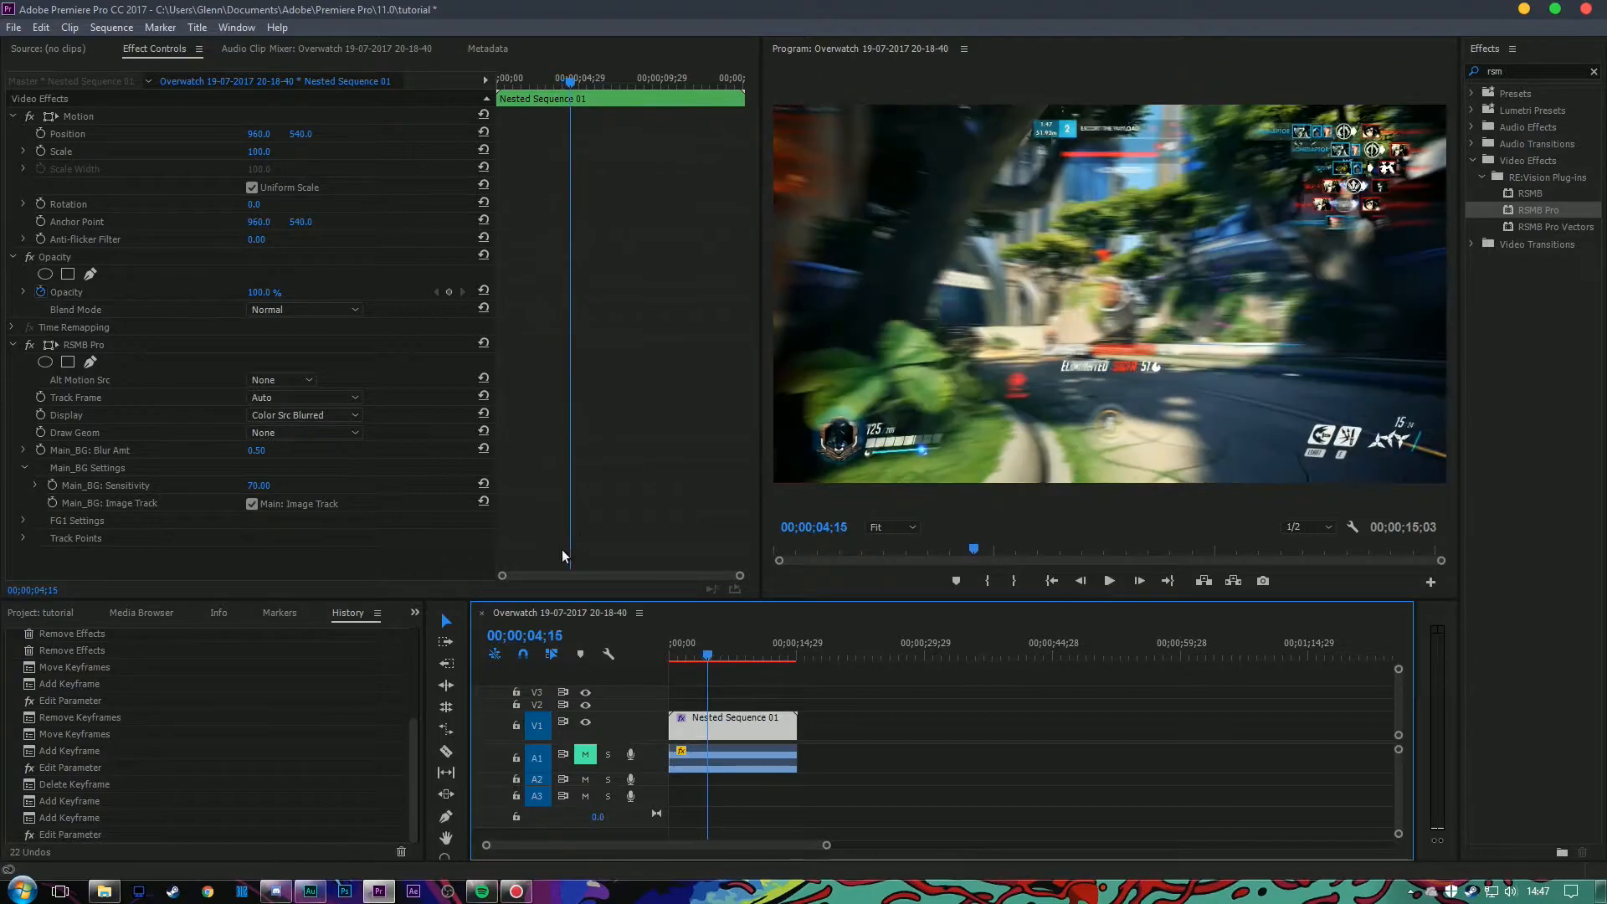
pyautogui.press('Right')
pyautogui.press('Right')
pyautogui.press('Right')
pyautogui.press('Right')
pyautogui.press('Right')
pyautogui.press('Right')
pyautogui.press('Right')
pyautogui.press('Right')
pyautogui.press('Right')
pyautogui.press('Right')
pyautogui.press('Right')
pyautogui.press('Right')
pyautogui.press('Right')
pyautogui.press('Right')
pyautogui.press('Right')
pyautogui.press('Right')
pyautogui.press('Right')
pyautogui.press('Right')
pyautogui.press('Right')
pyautogui.press('Right')
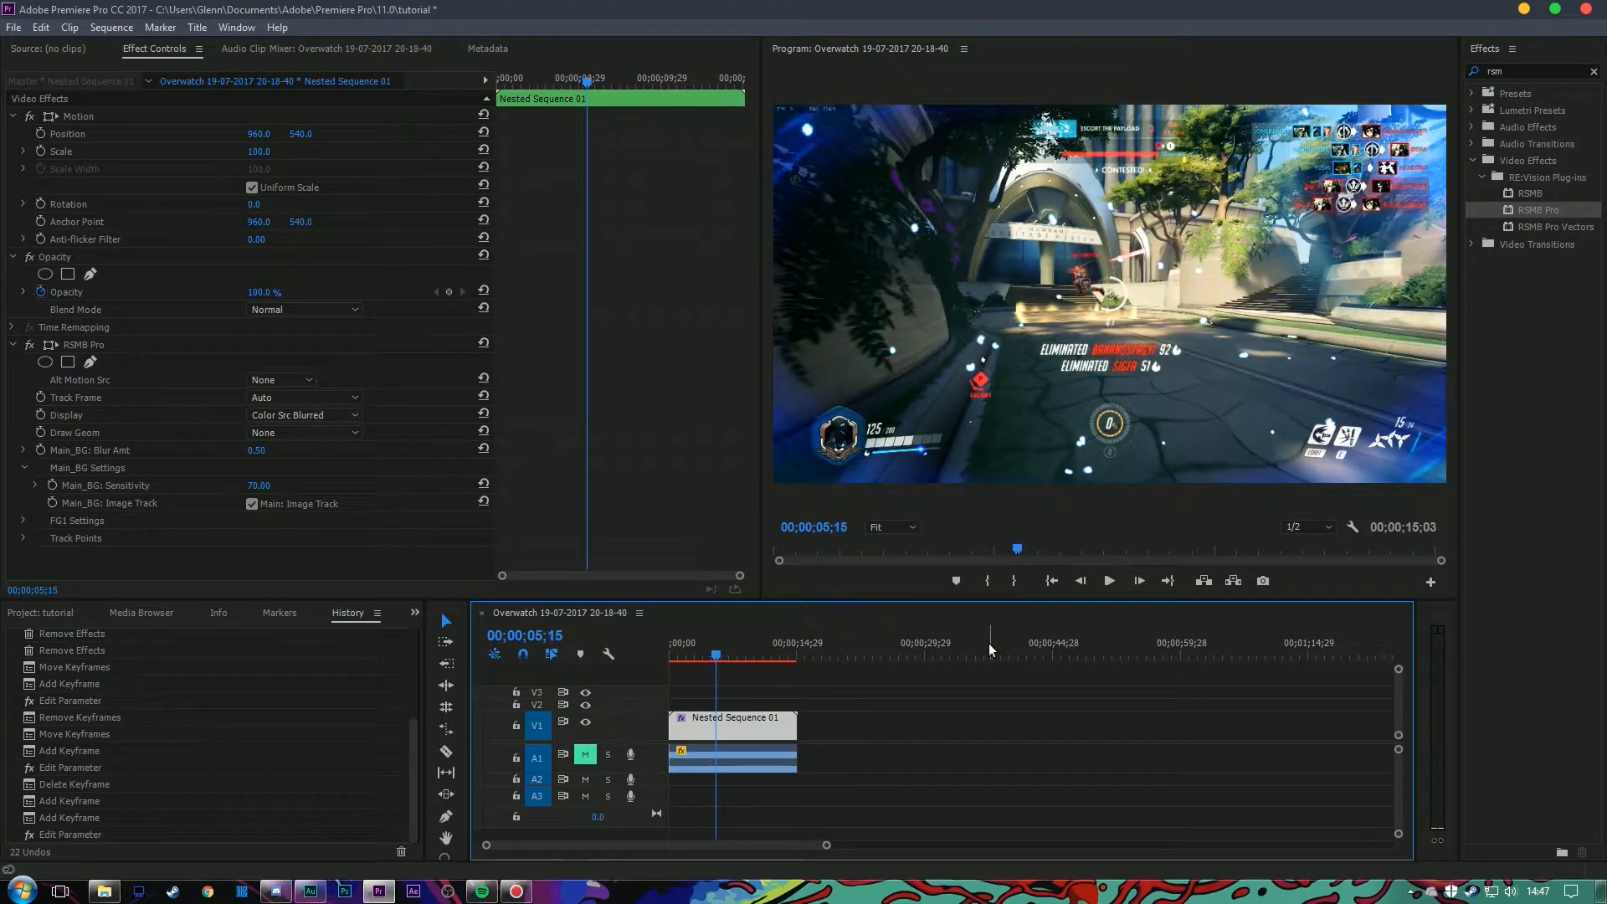
pyautogui.press('Right')
pyautogui.press('Right')
pyautogui.press('Right')
pyautogui.press('Right')
pyautogui.press('Right')
pyautogui.press('Right')
pyautogui.press('Right')
pyautogui.press('Right')
pyautogui.press('Right')
pyautogui.press('Right')
pyautogui.press('Right')
pyautogui.press('Right')
pyautogui.press('Right')
pyautogui.press('Right')
pyautogui.press('Right')
pyautogui.press('Right')
pyautogui.press('Right')
pyautogui.press('Right')
pyautogui.press('Right')
pyautogui.press('Right')
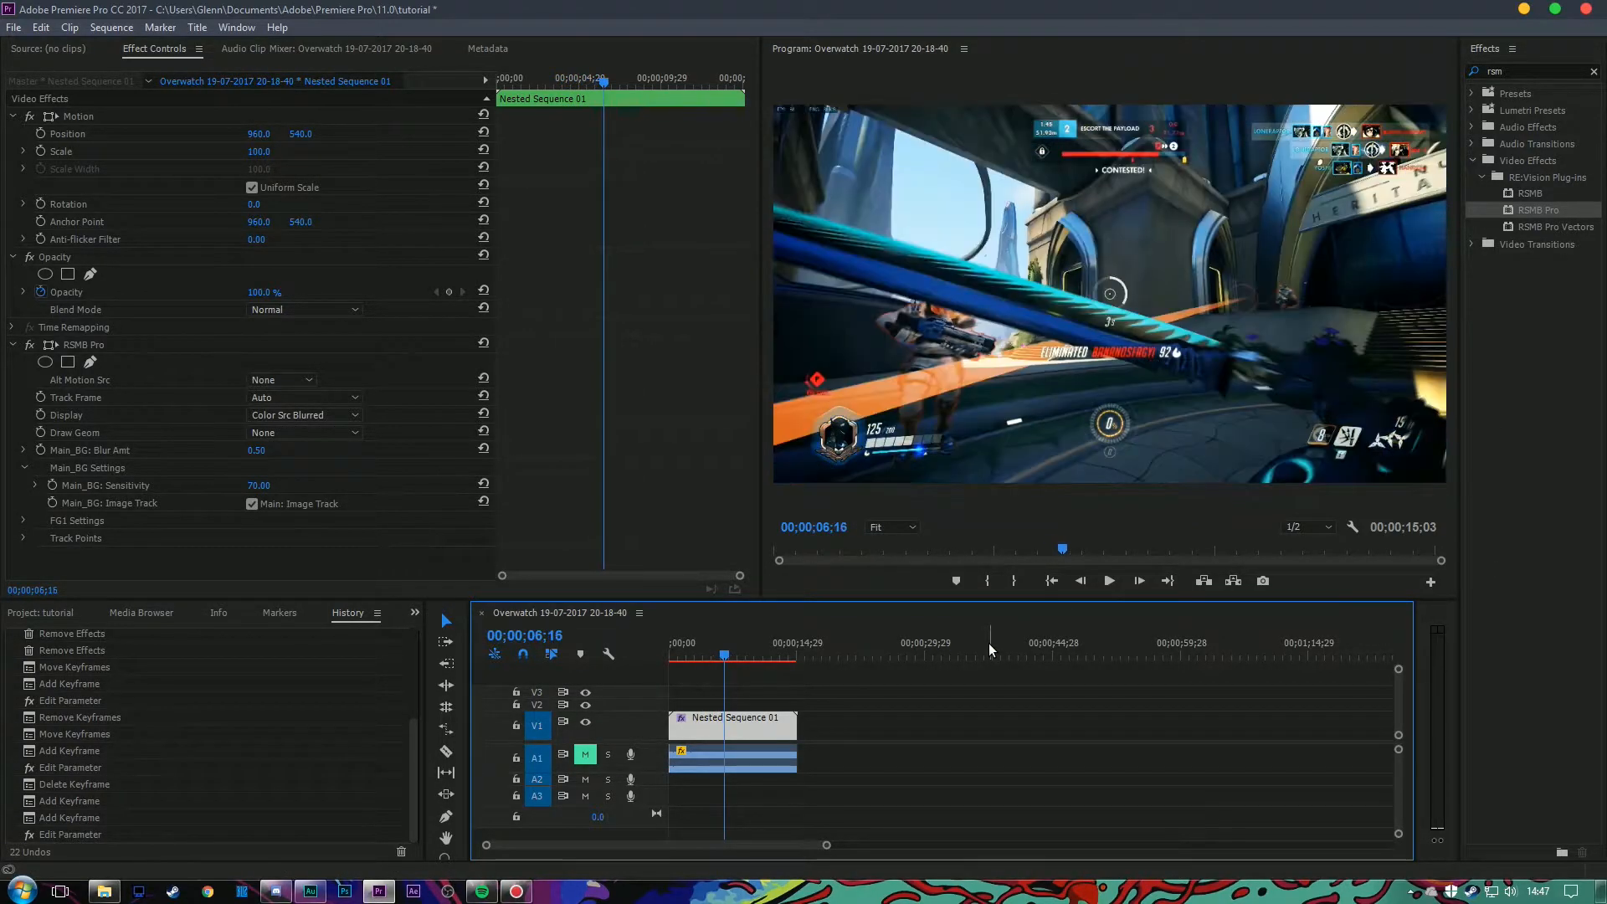
pyautogui.moveTo(705, 668); pyautogui.dragTo(839, 658)
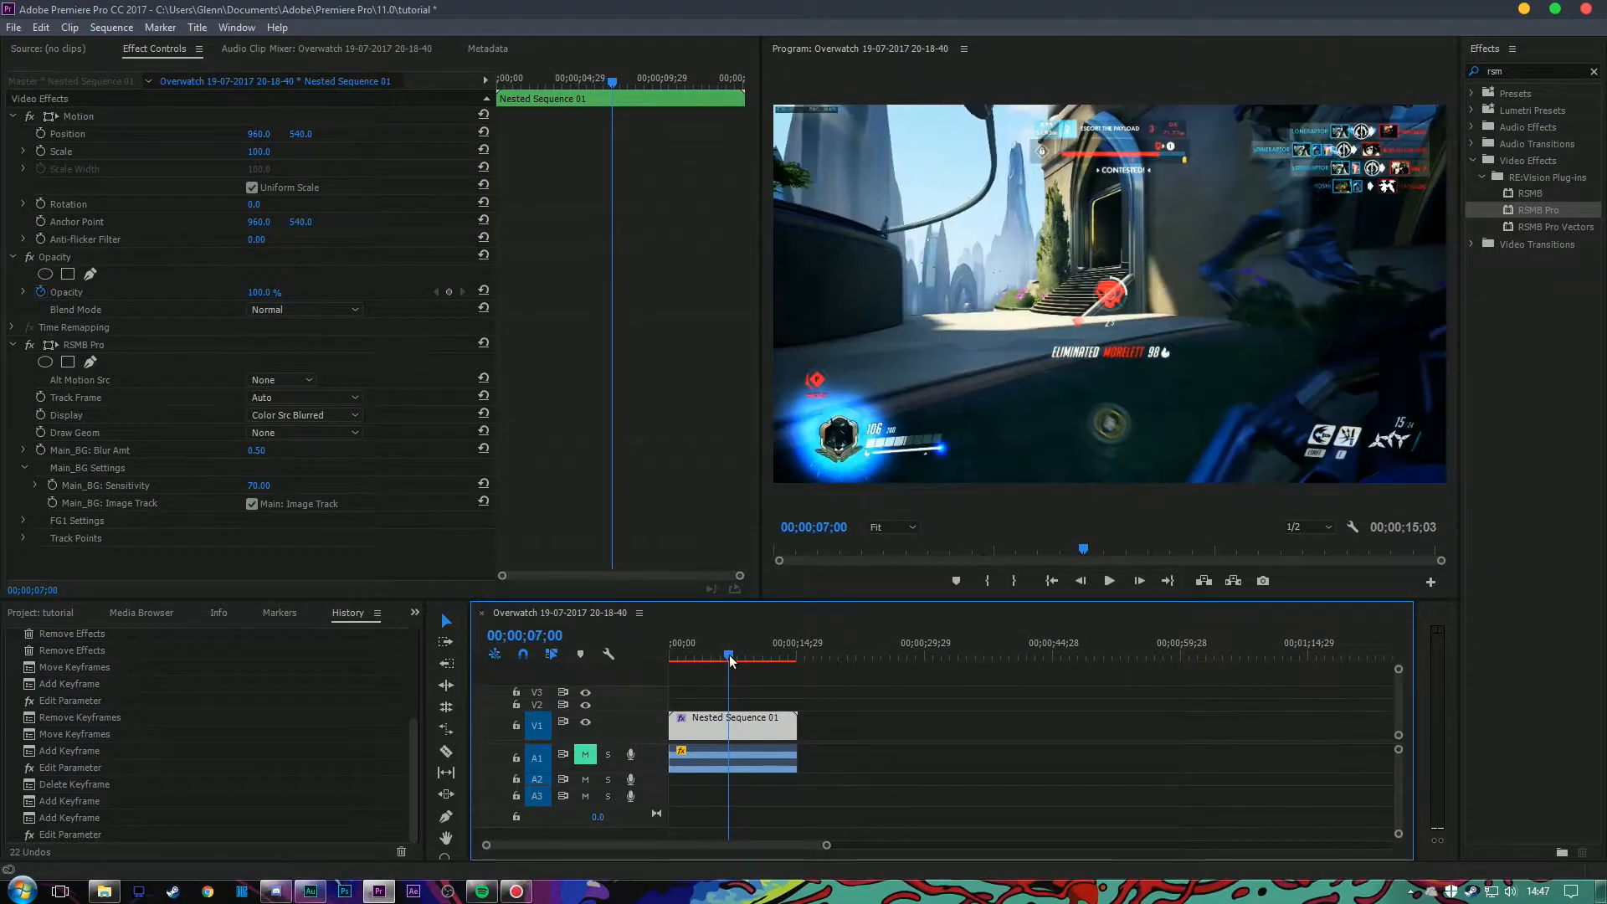
# Import 1.mp4 into the project, place it on V1 after Nested Sequence 01, and play it up to 00;00;29;22
pyautogui.click(60, 620)
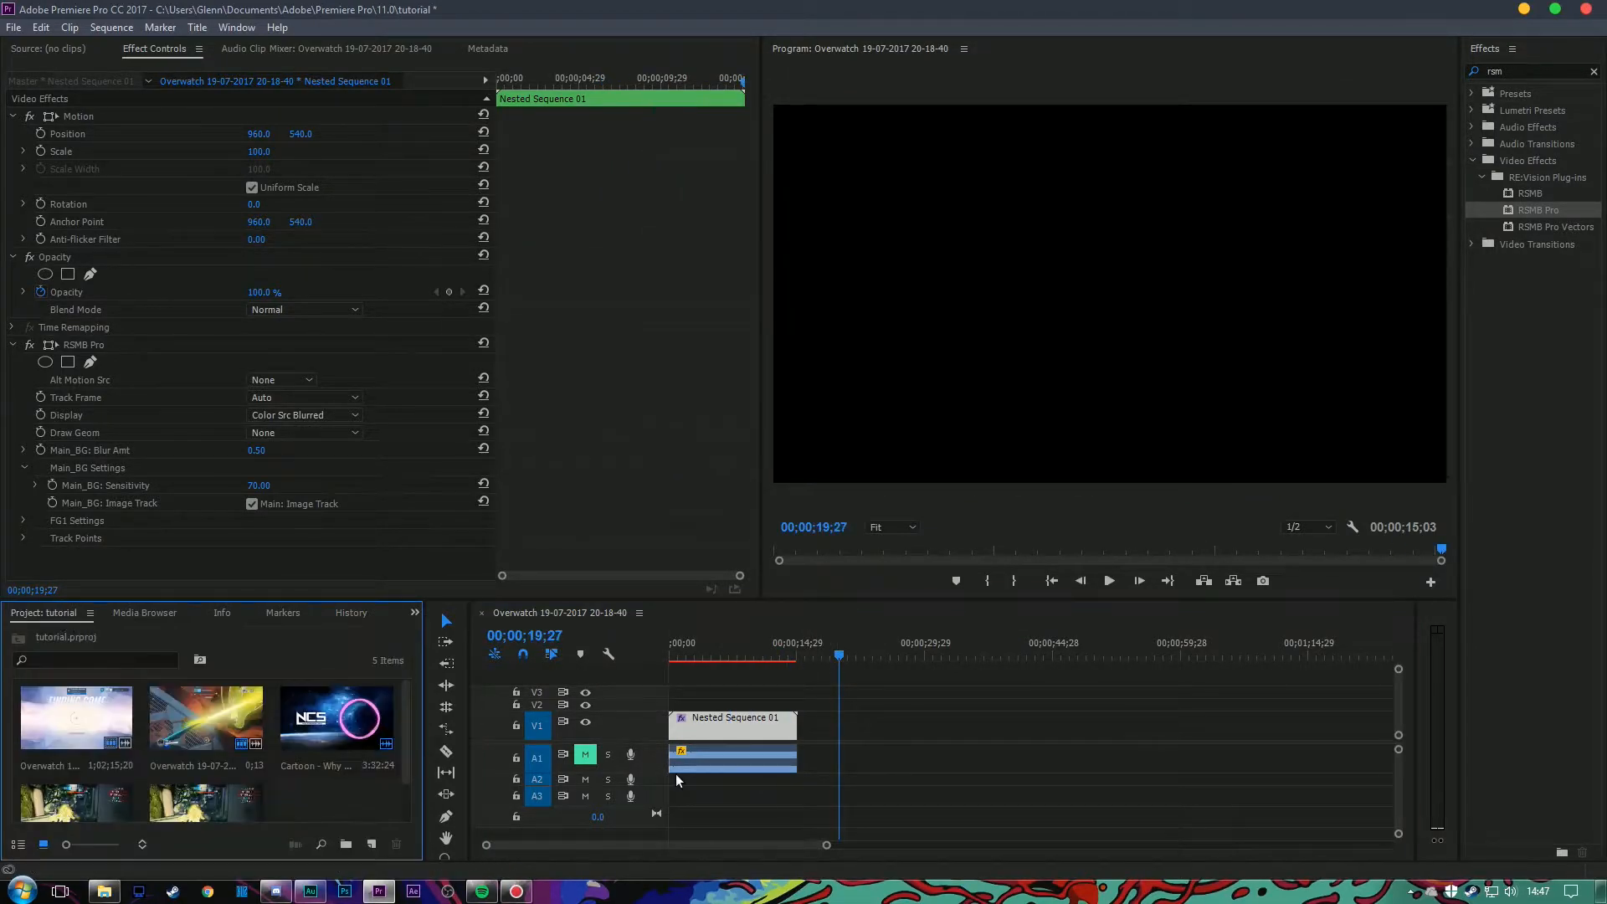
pyautogui.click(98, 897)
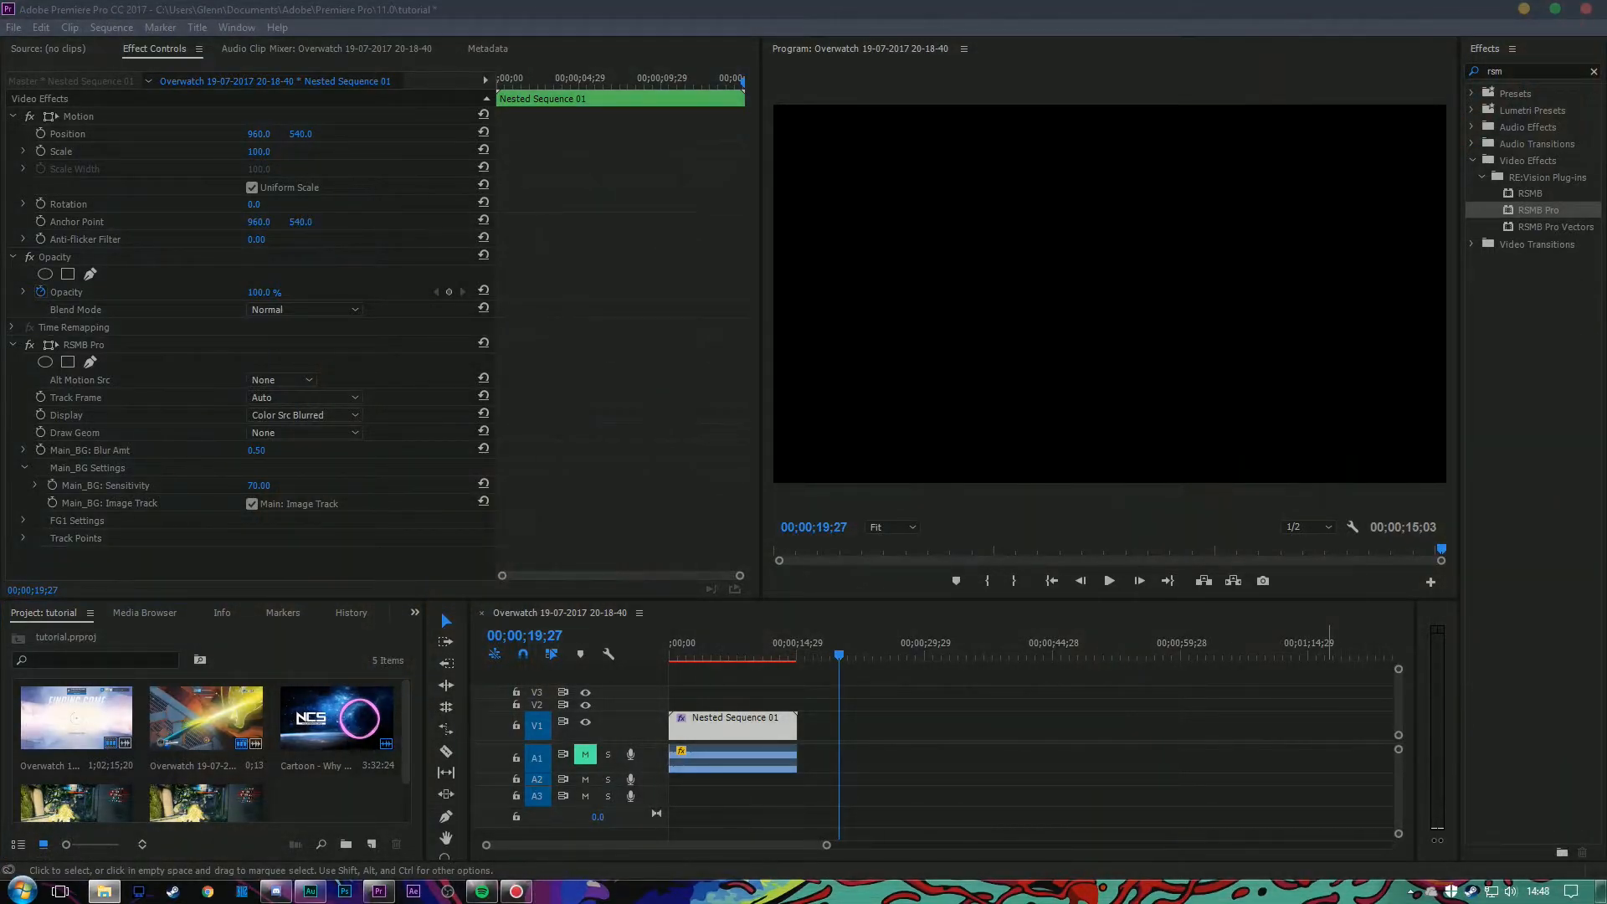
pyautogui.moveTo(1306, 494); pyautogui.dragTo(862, 728)
pyautogui.moveTo(843, 660); pyautogui.dragTo(866, 660)
pyautogui.press('space')
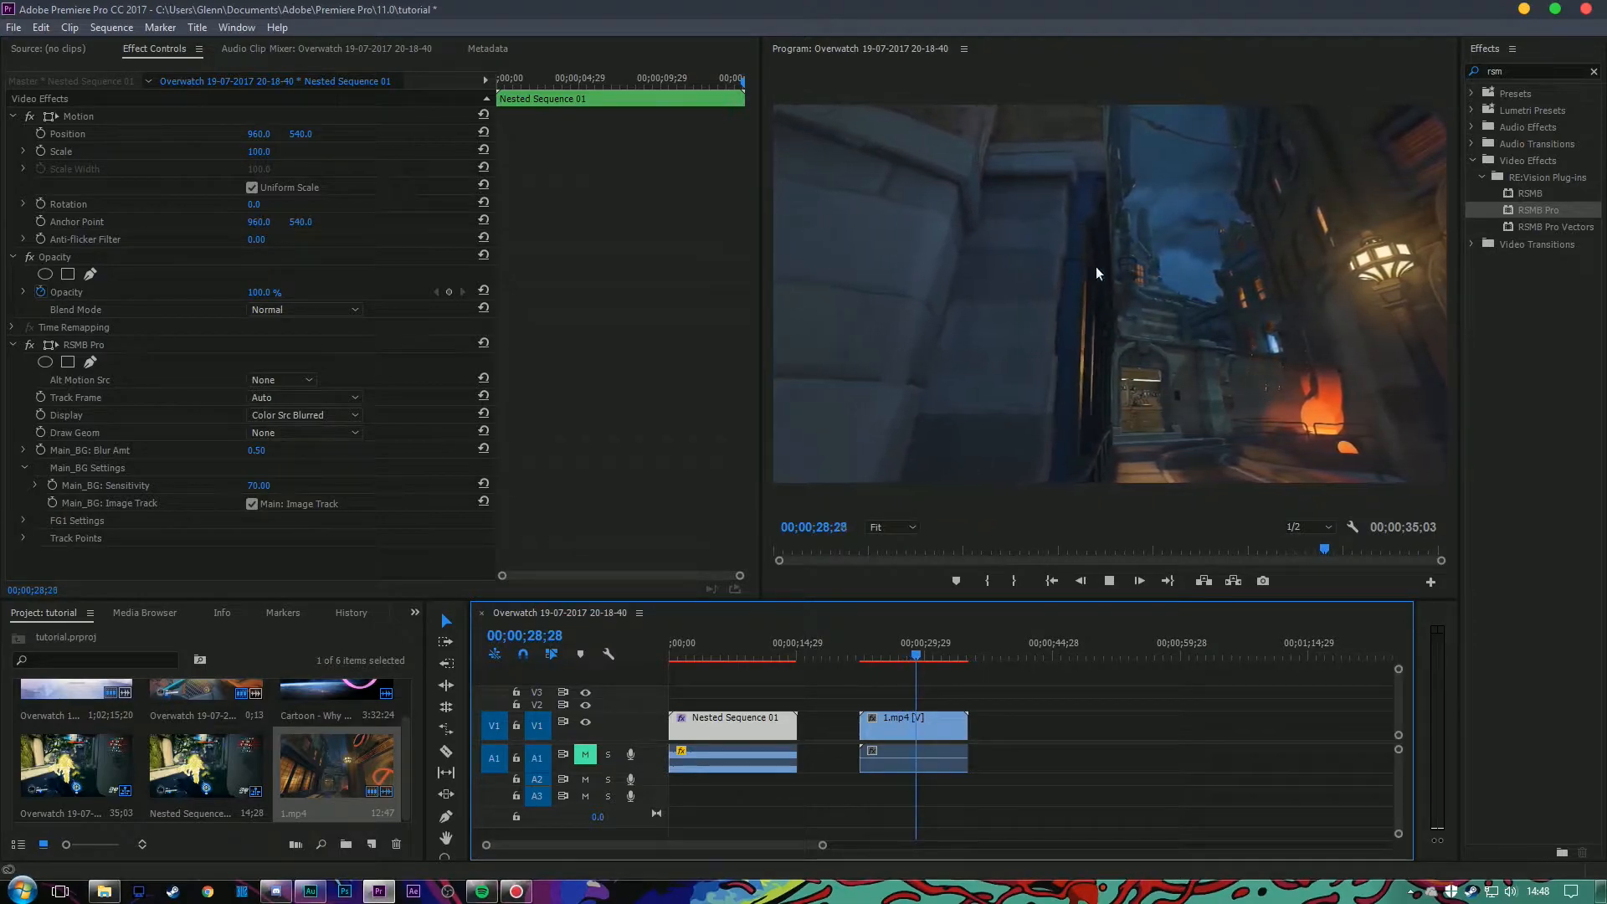
pyautogui.press('space')
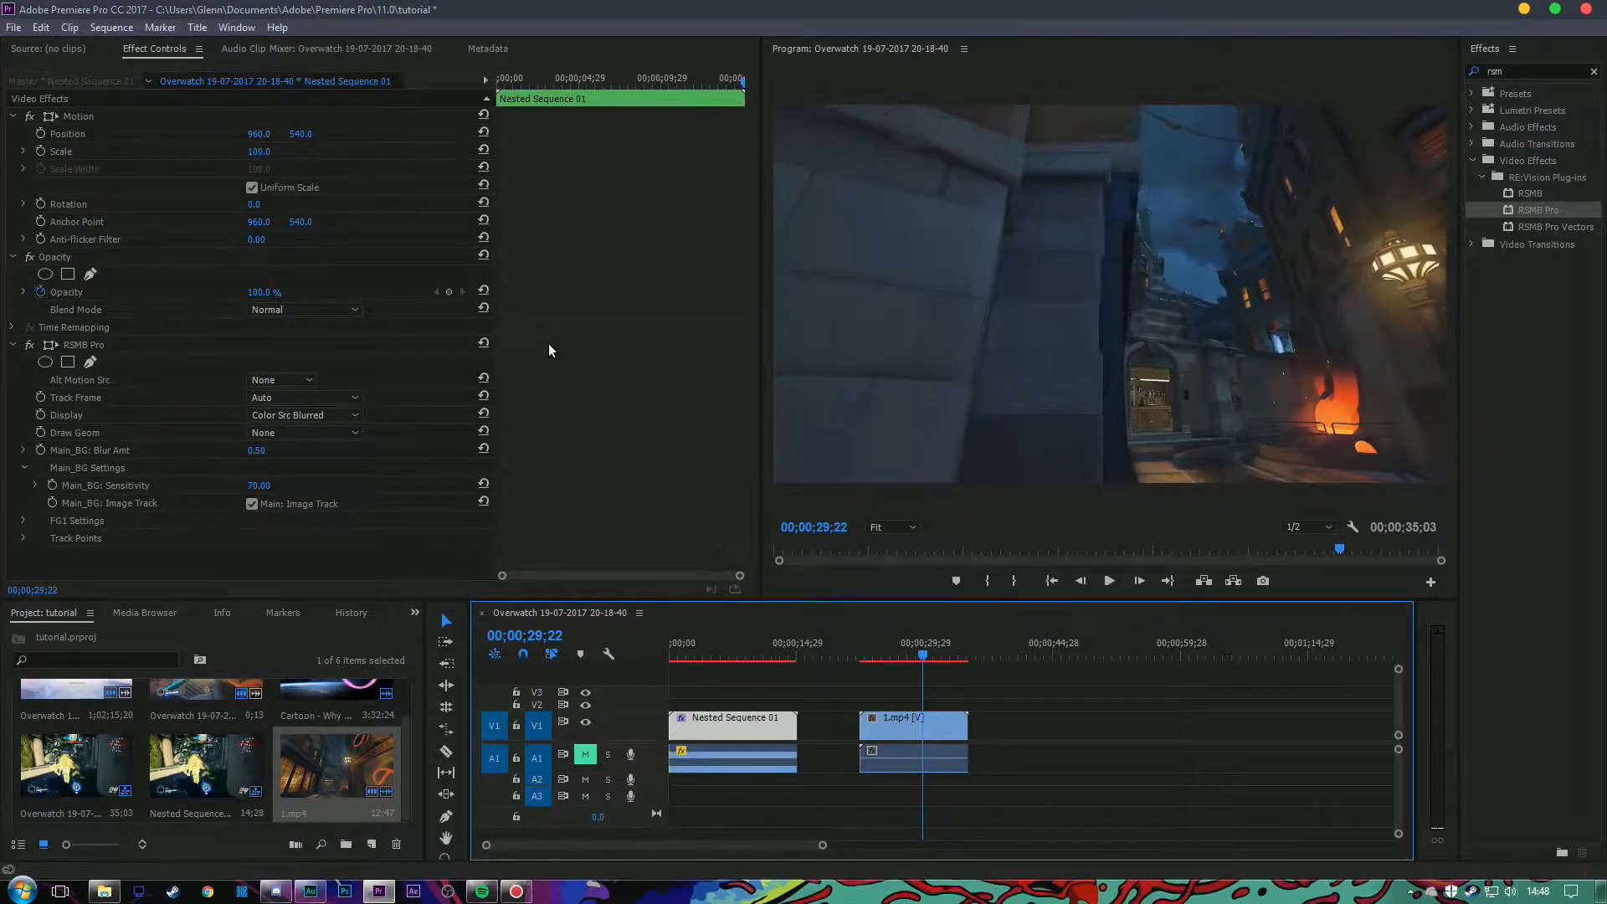
# Create a 1920 × 1080 title named Title 01 with a frame-filling text box reading "AN OVERWATCH MONTAGE"
pyautogui.hotkey('ctrl', 't')
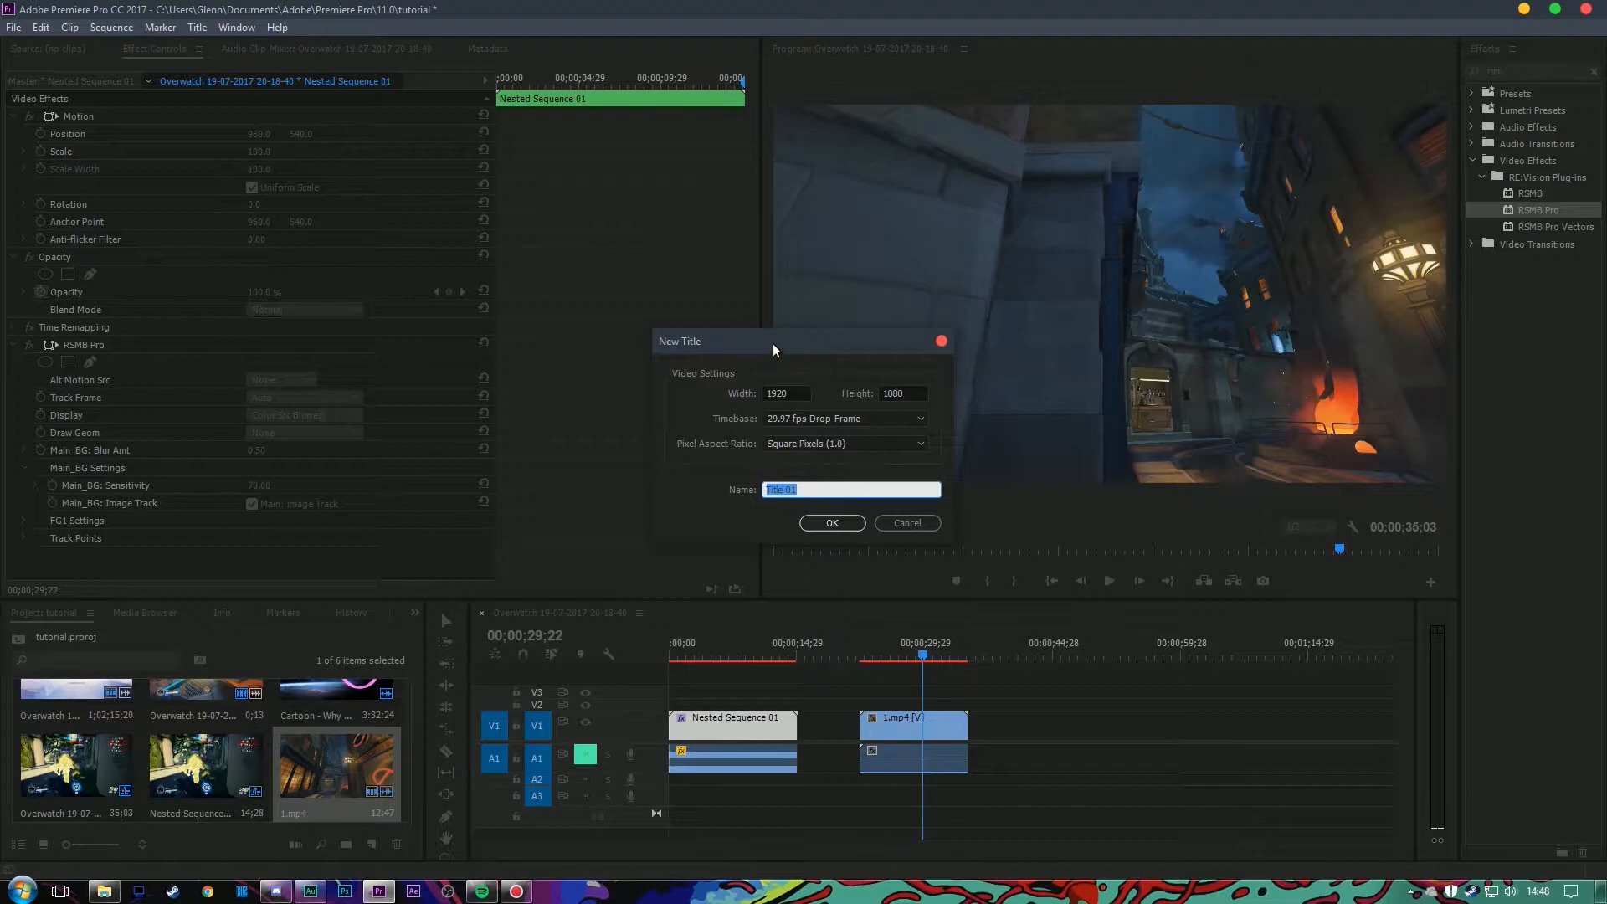
pyautogui.click(829, 529)
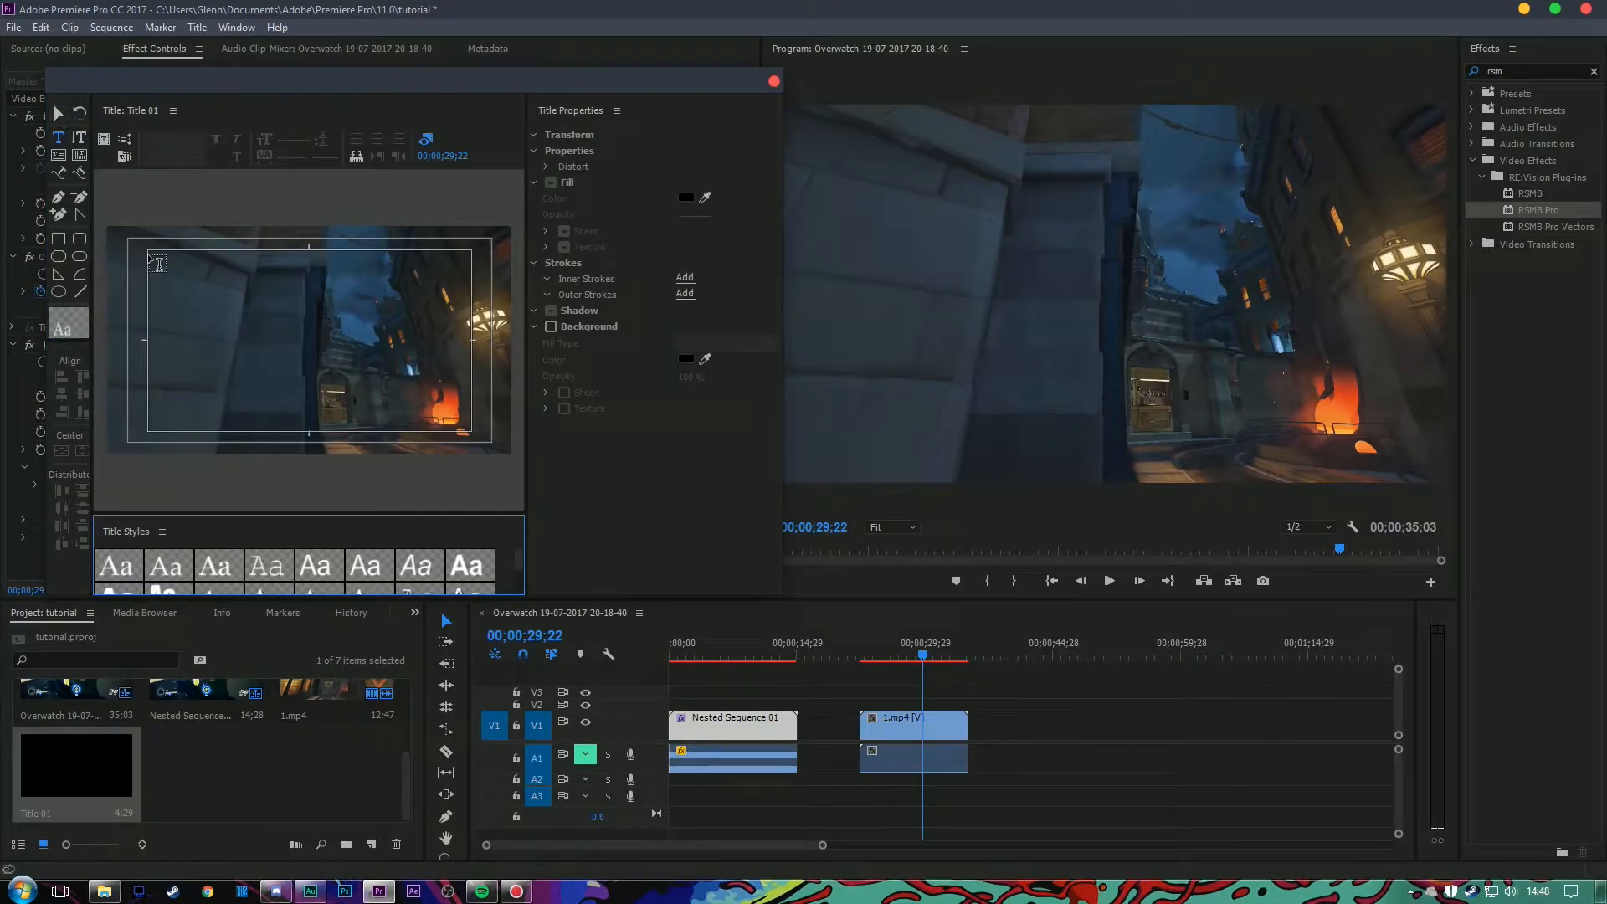
pyautogui.moveTo(151, 252); pyautogui.dragTo(468, 429)
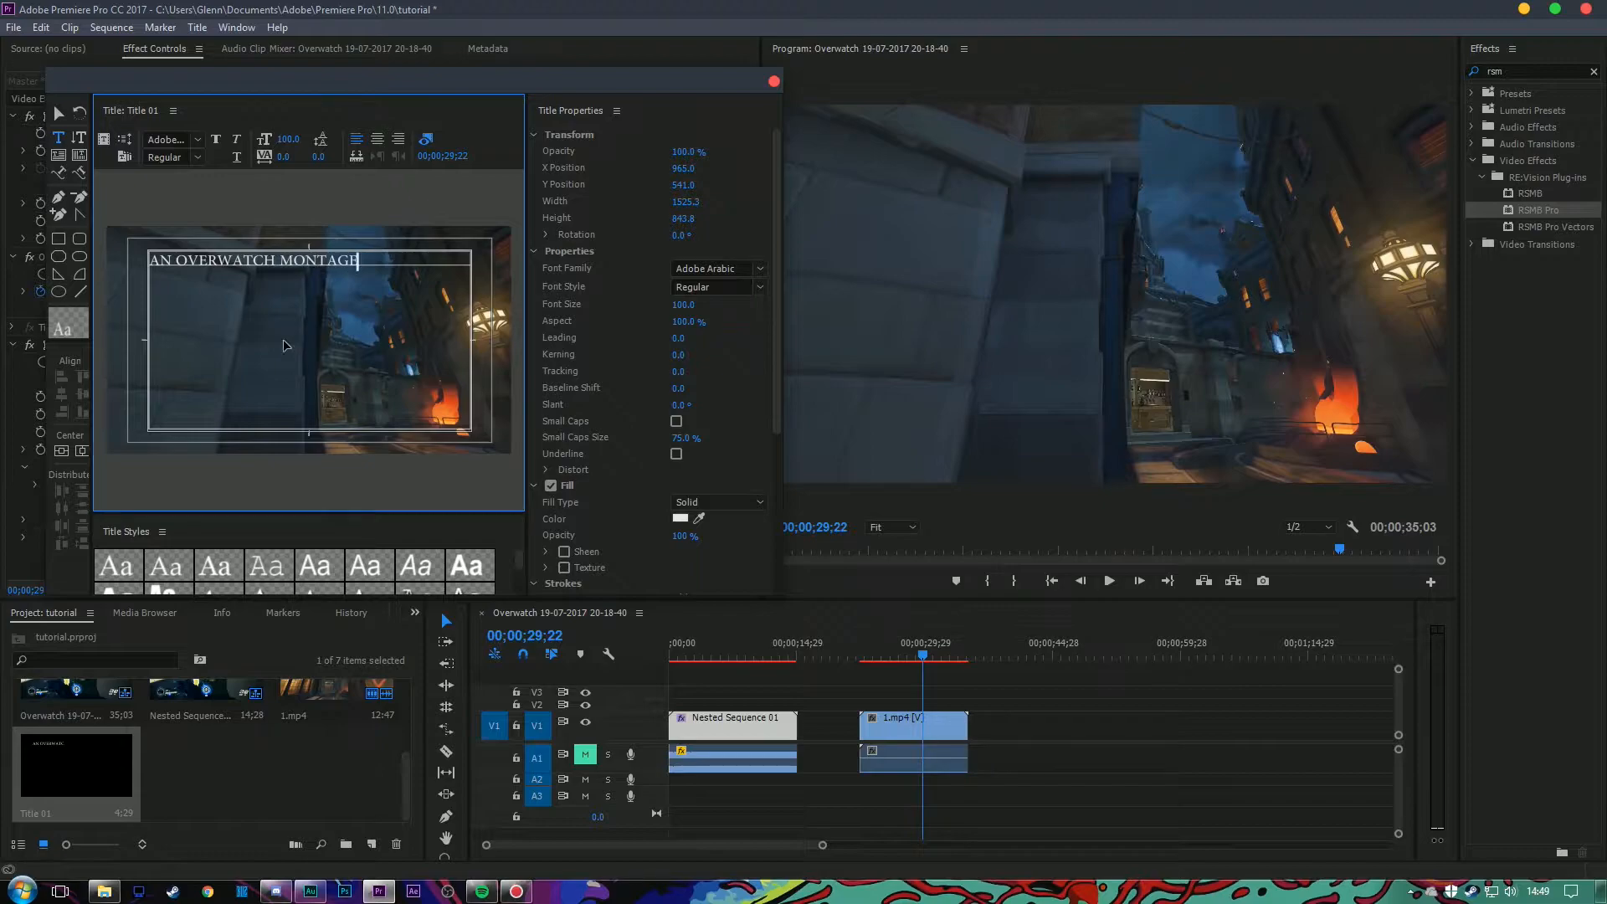
# Set the whole title text in the Montserrat font with the Bold style
pyautogui.hotkey('ctrl', 'a')
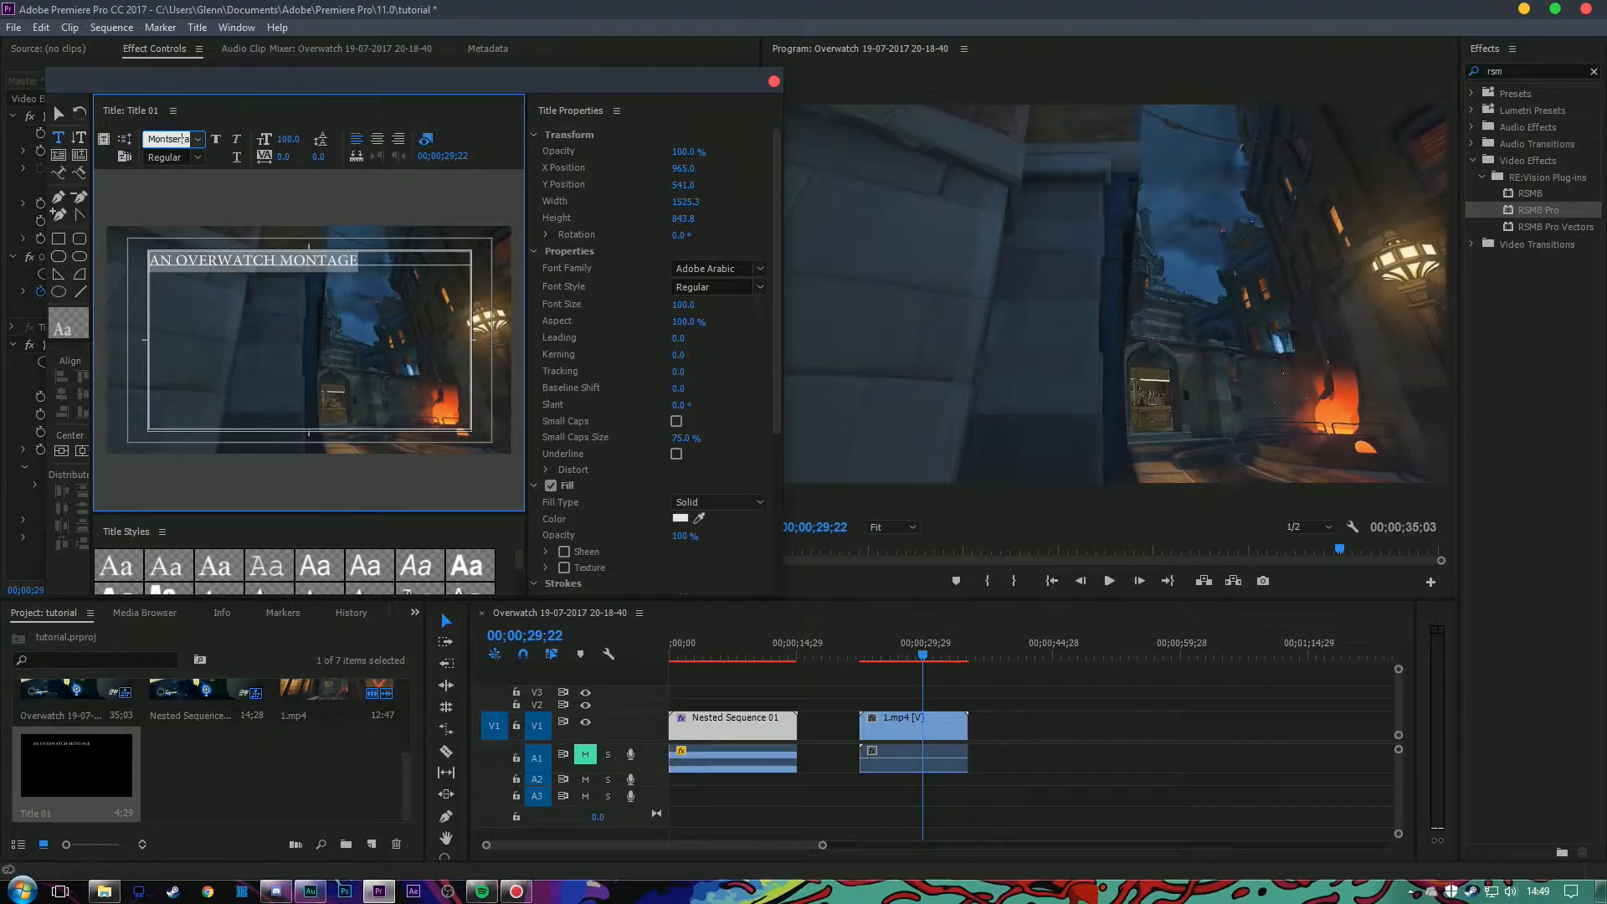
pyautogui.click(200, 159)
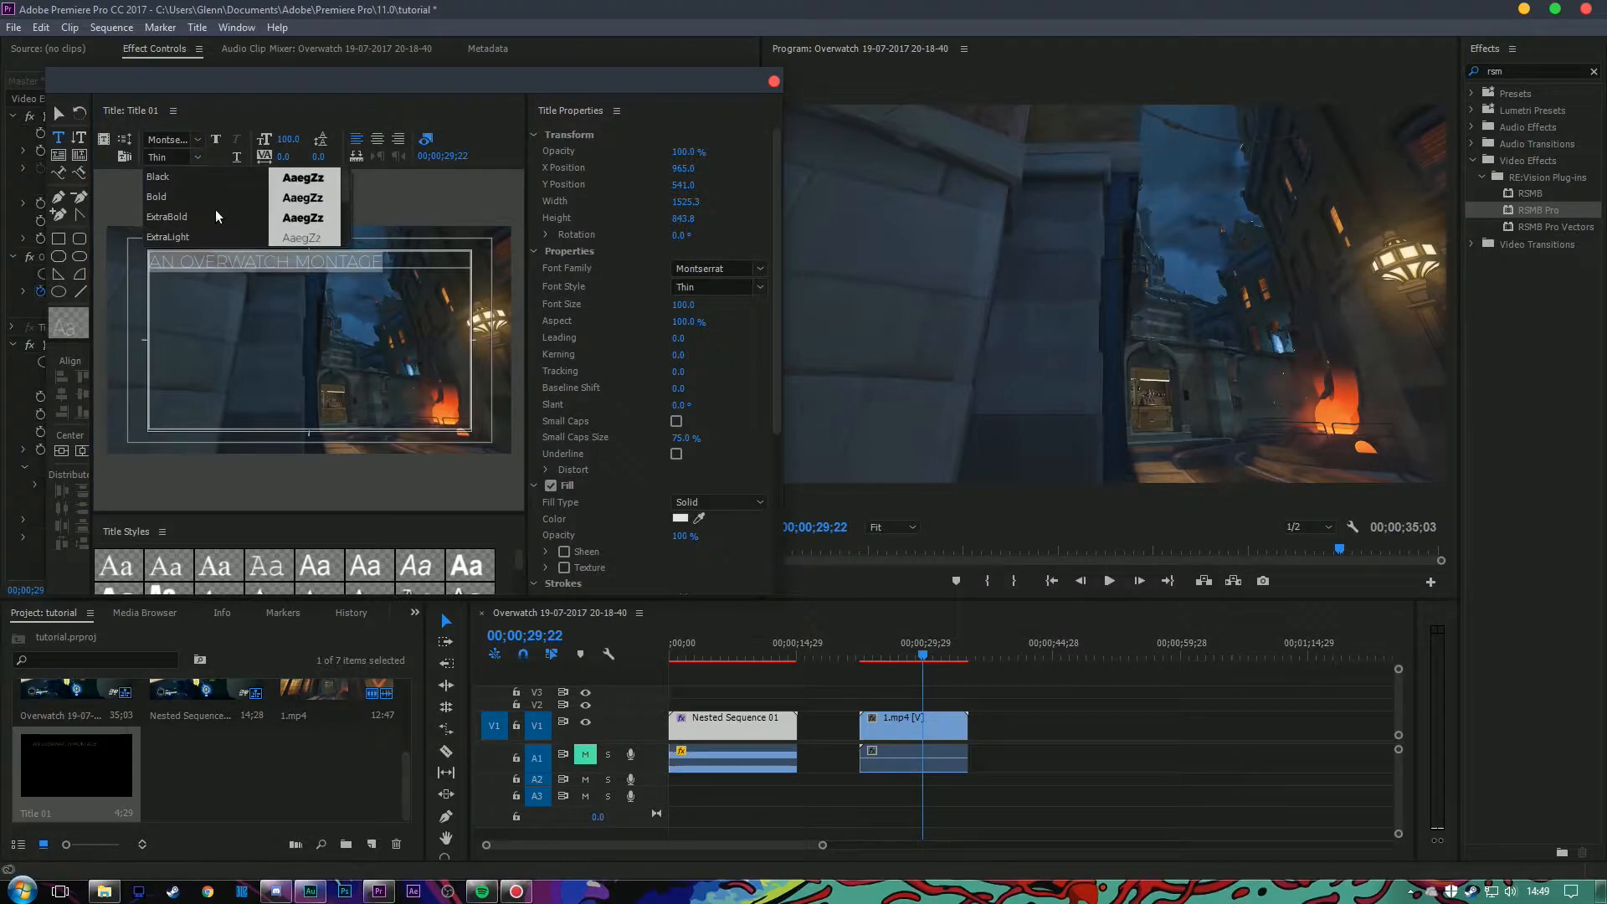
pyautogui.click(208, 196)
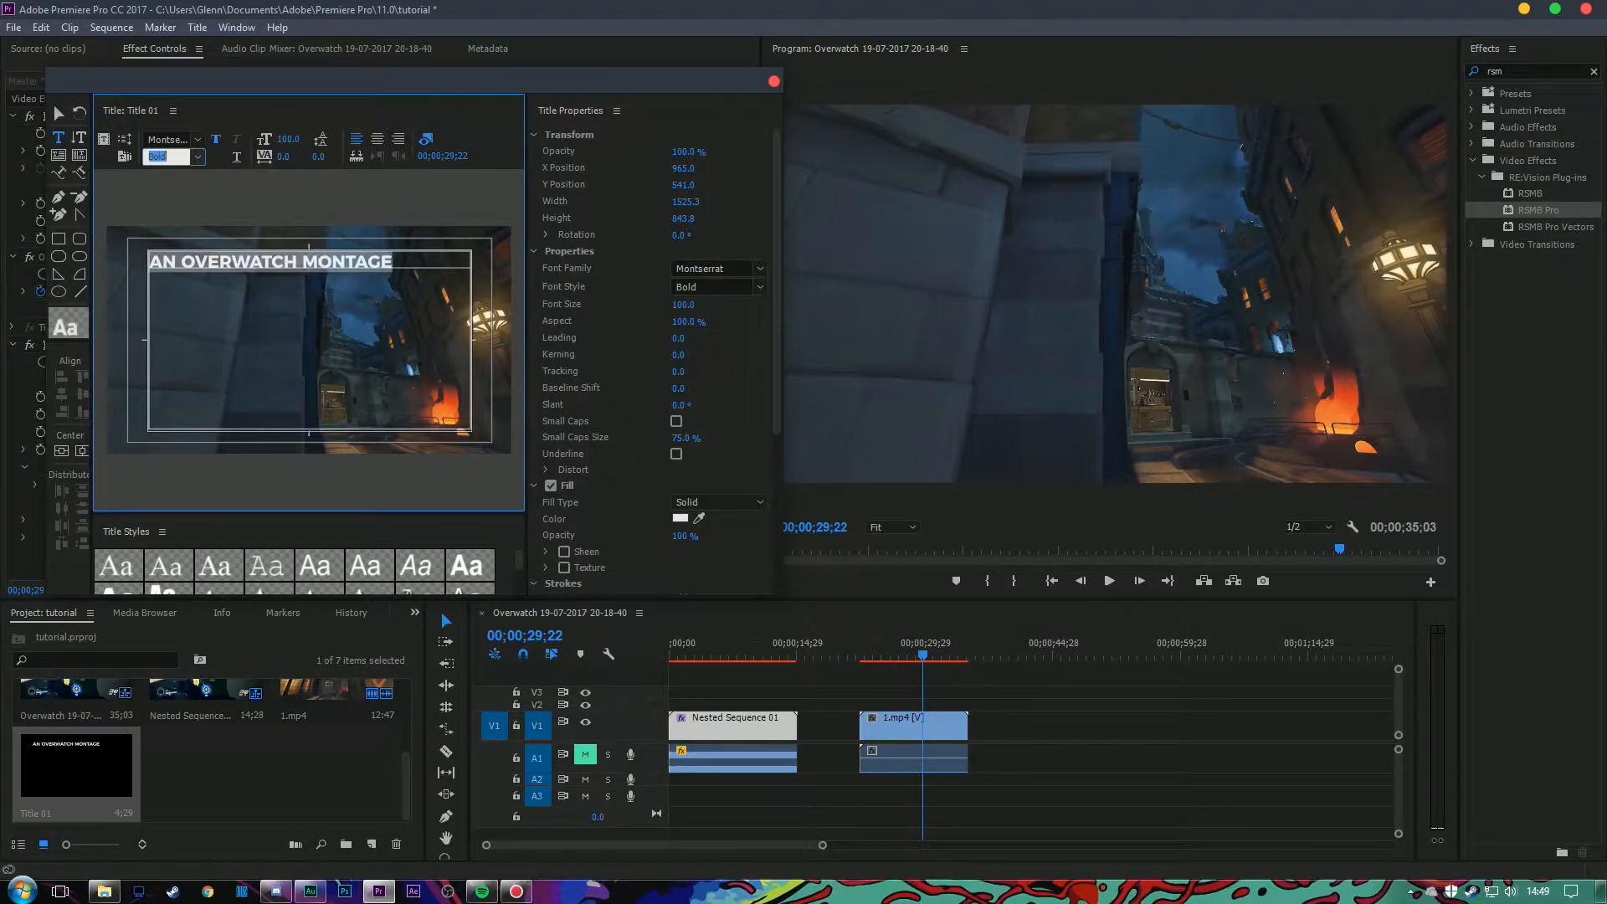
# Set the title's font size to 209, centre its text, move it down to the middle of the frame, and close the title editor
pyautogui.moveTo(288, 140); pyautogui.dragTo(379, 140)
pyautogui.click(377, 139)
pyautogui.click(58, 113)
pyautogui.moveTo(275, 273); pyautogui.dragTo(276, 318)
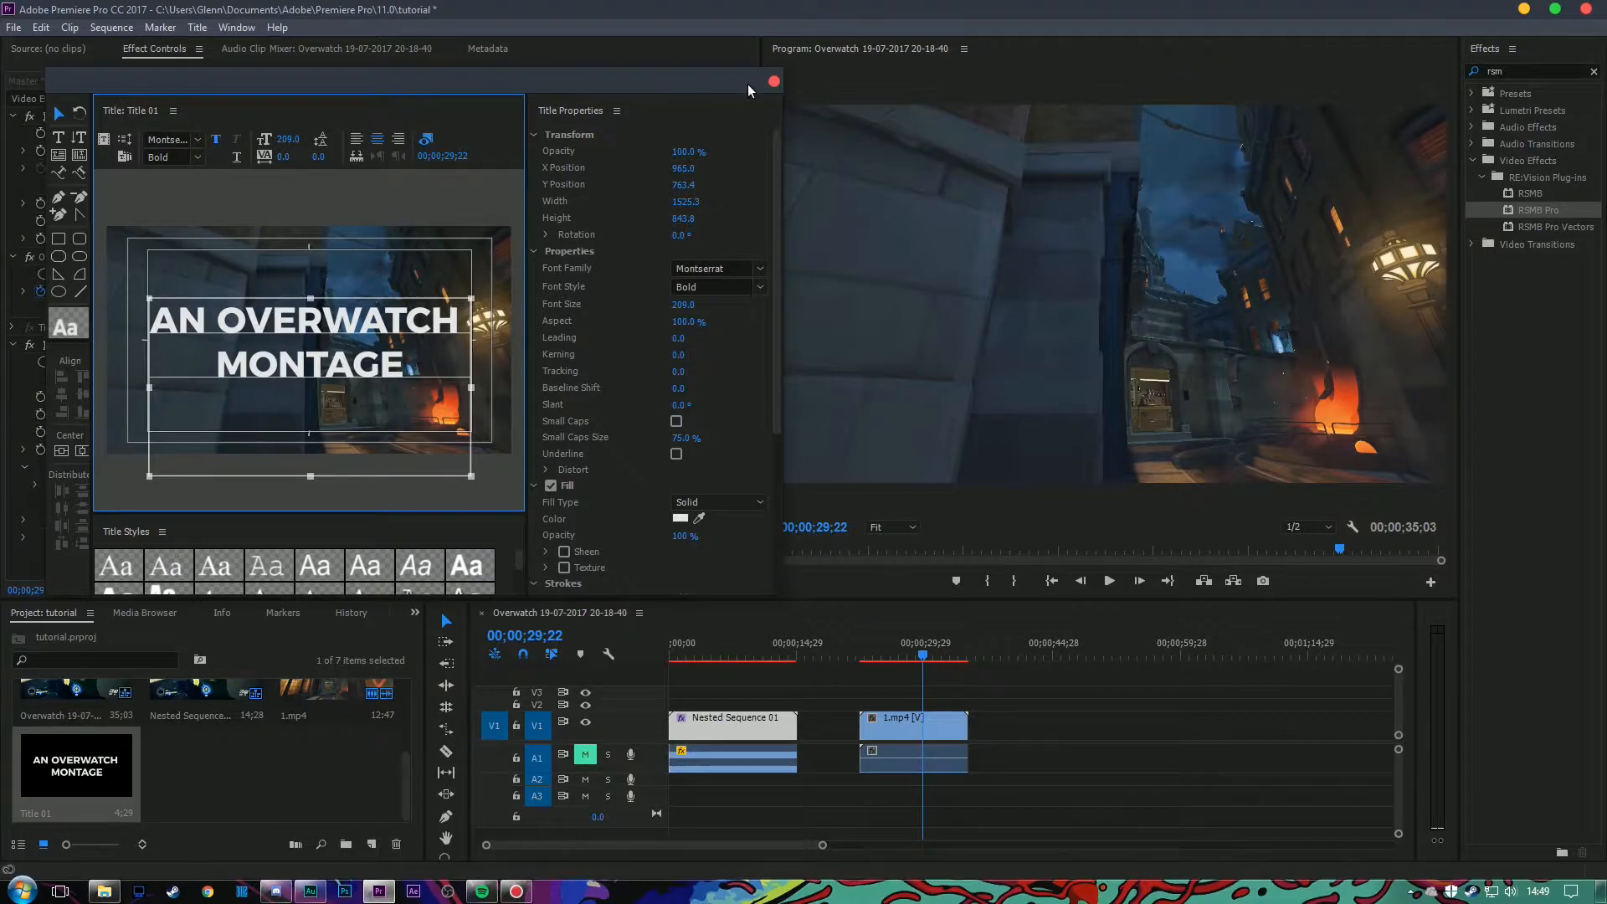
pyautogui.click(774, 81)
# Place Title 01 on V2 above 1.mp4, align it with the clip's start, and move the playhead to the title's end at 00;00;30;09
pyautogui.moveTo(76, 766); pyautogui.dragTo(936, 703)
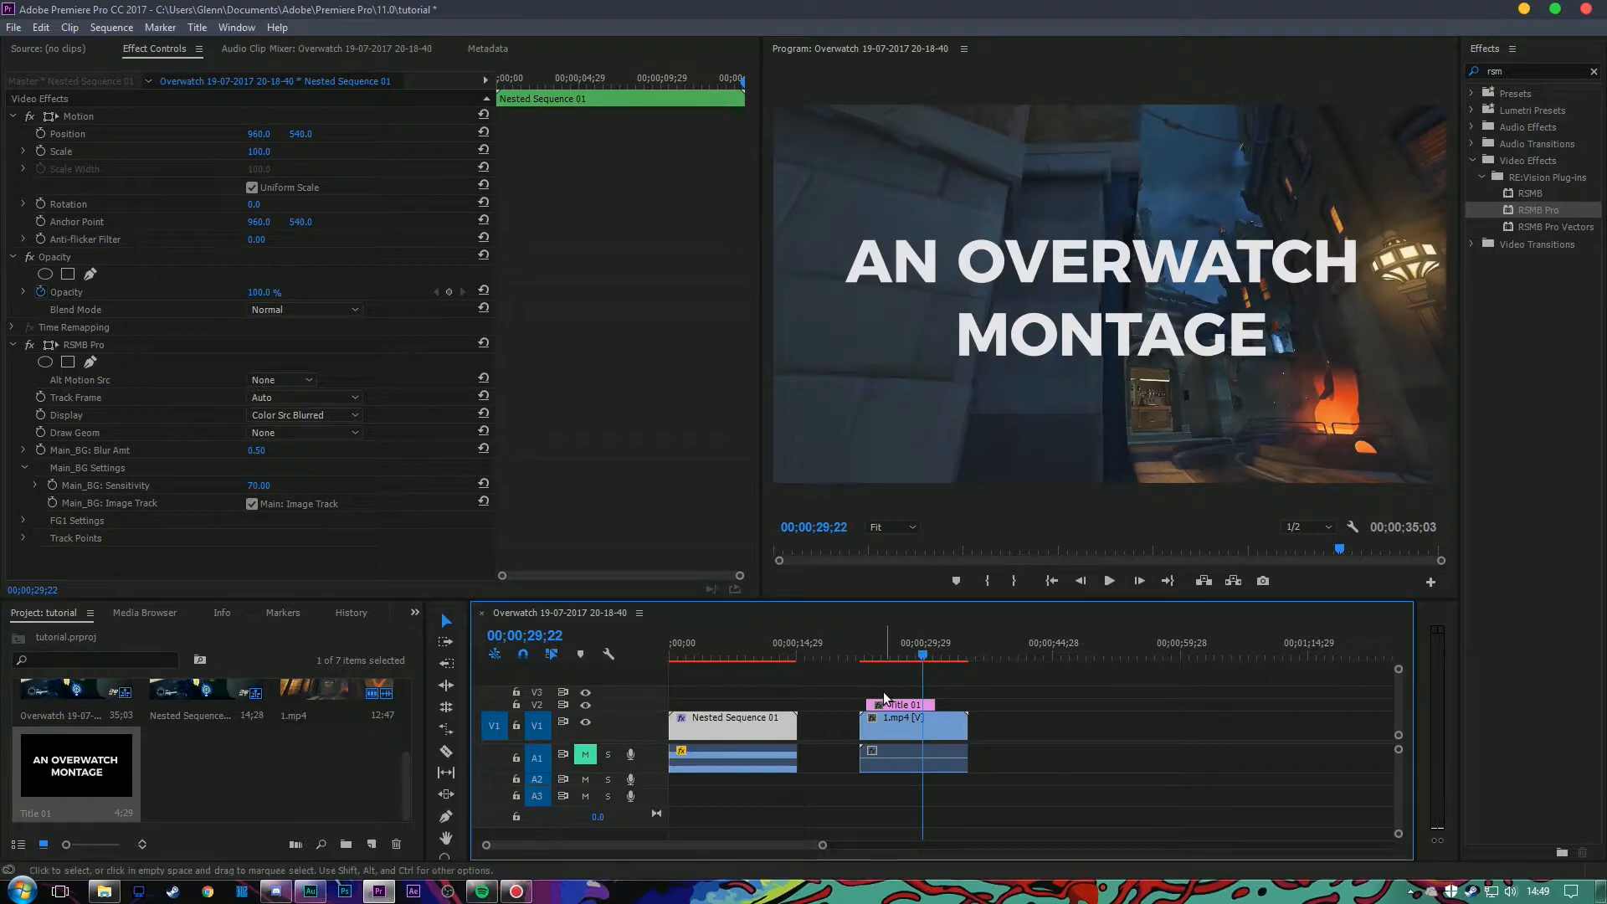
pyautogui.click(884, 701)
pyautogui.moveTo(902, 703); pyautogui.dragTo(928, 663)
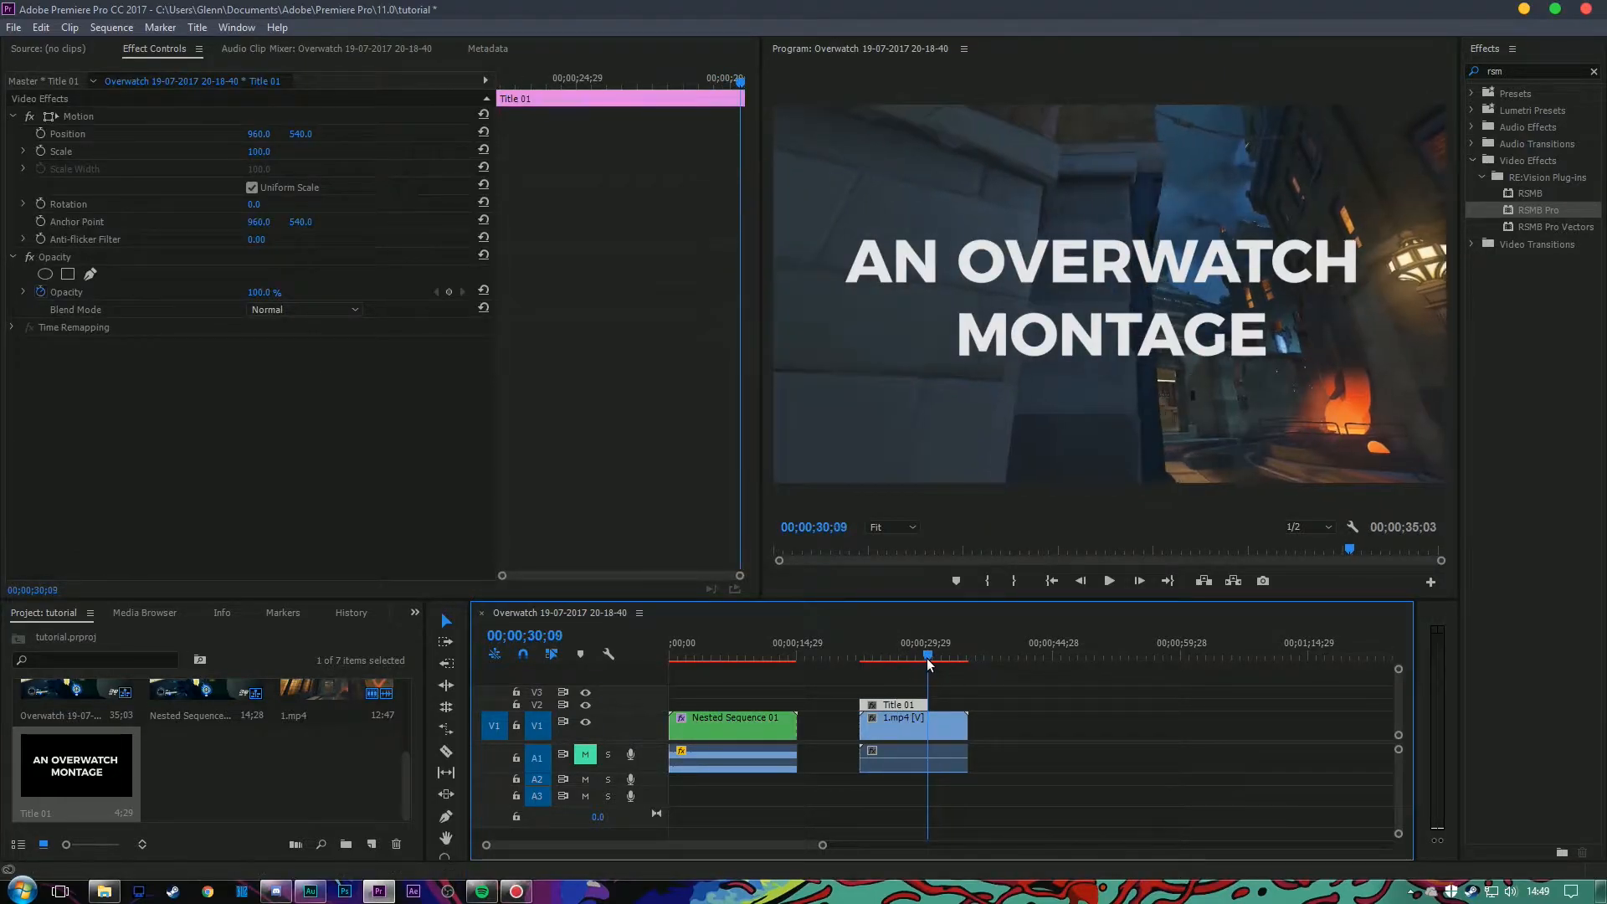
# Cut 1.mp4 at 00;00;30;09 and delete the part that extends past the title
pyautogui.hotkey('ctrl', 'k')
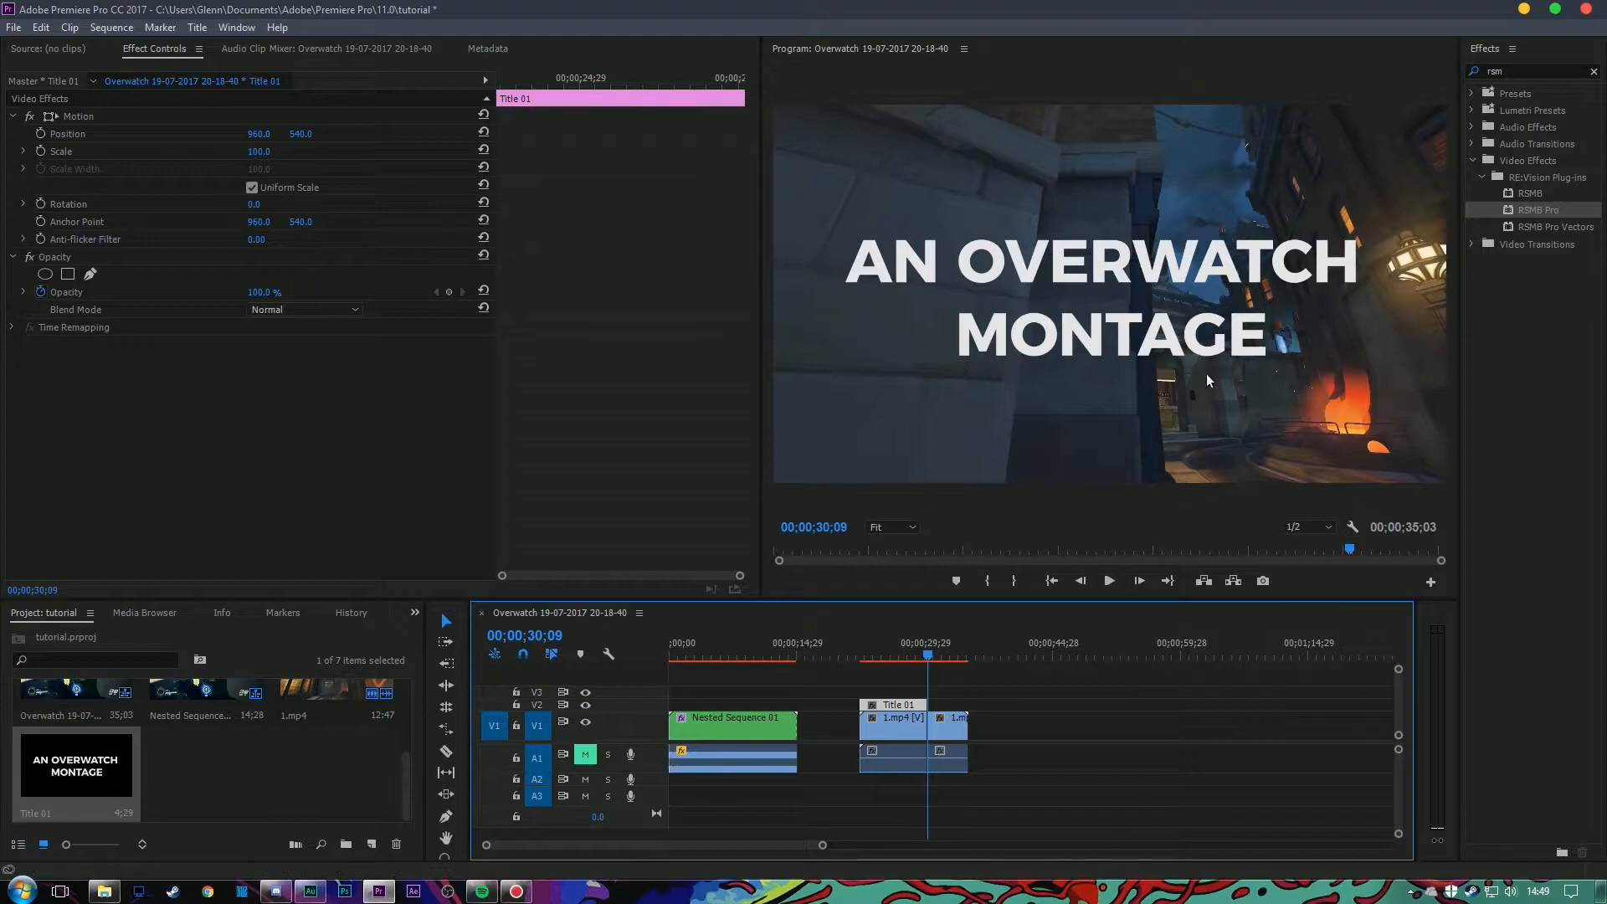
pyautogui.moveTo(1071, 792); pyautogui.dragTo(875, 645)
pyautogui.press('Delete')
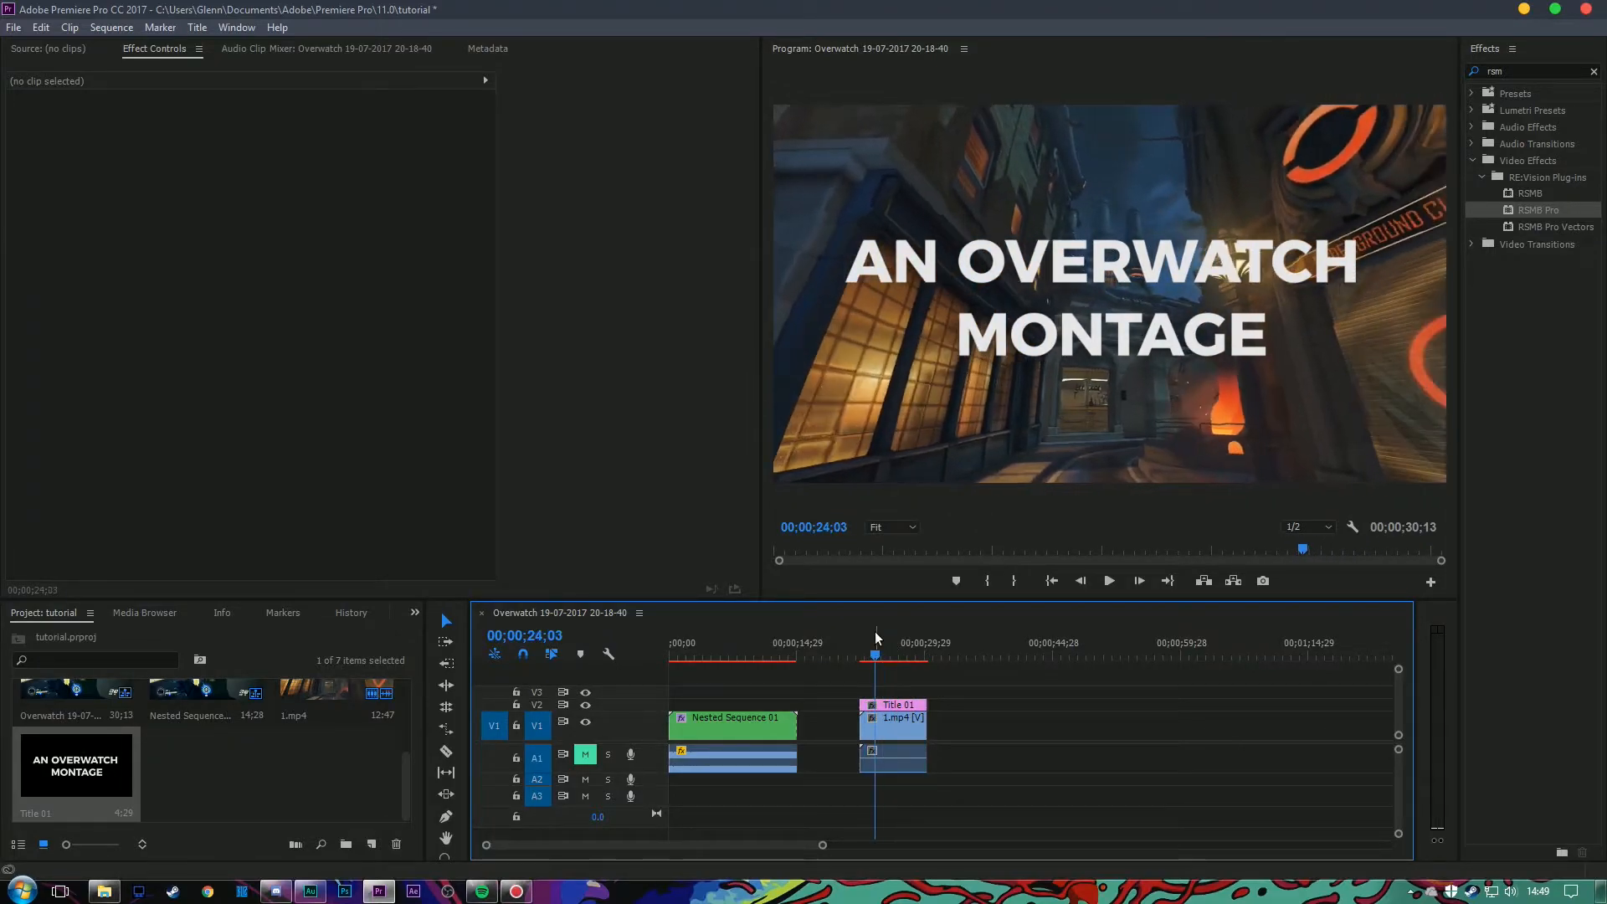
# Unlink the audio from 1.mp4 and duplicate its video onto V3, directly above the title
pyautogui.click(901, 730)
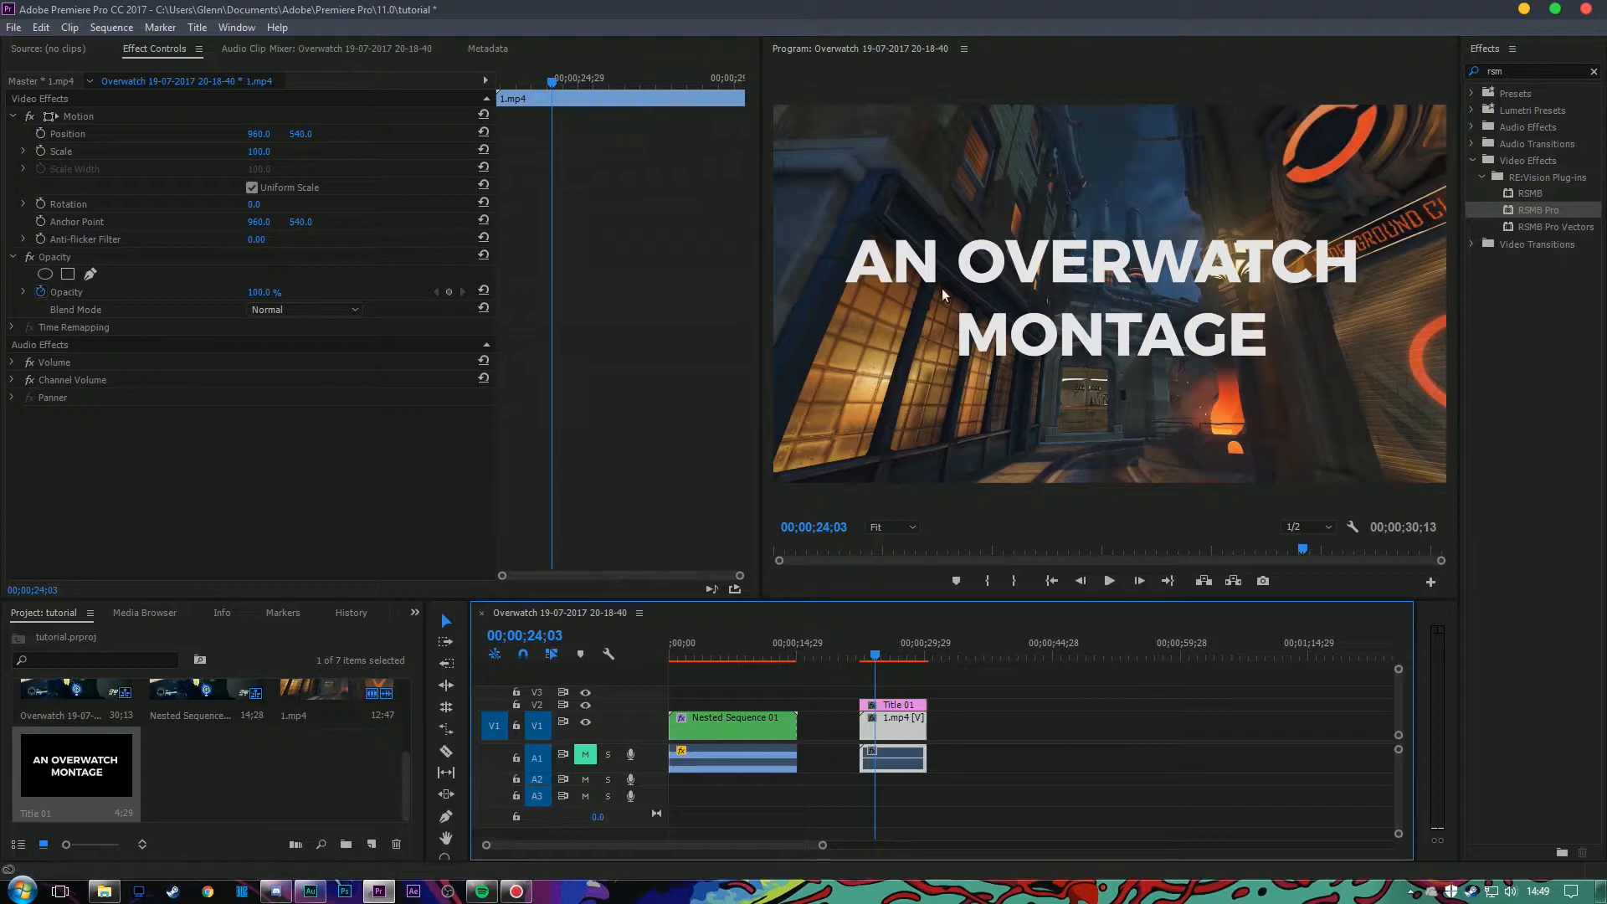
pyautogui.rightClick(904, 736)
pyautogui.click(992, 329)
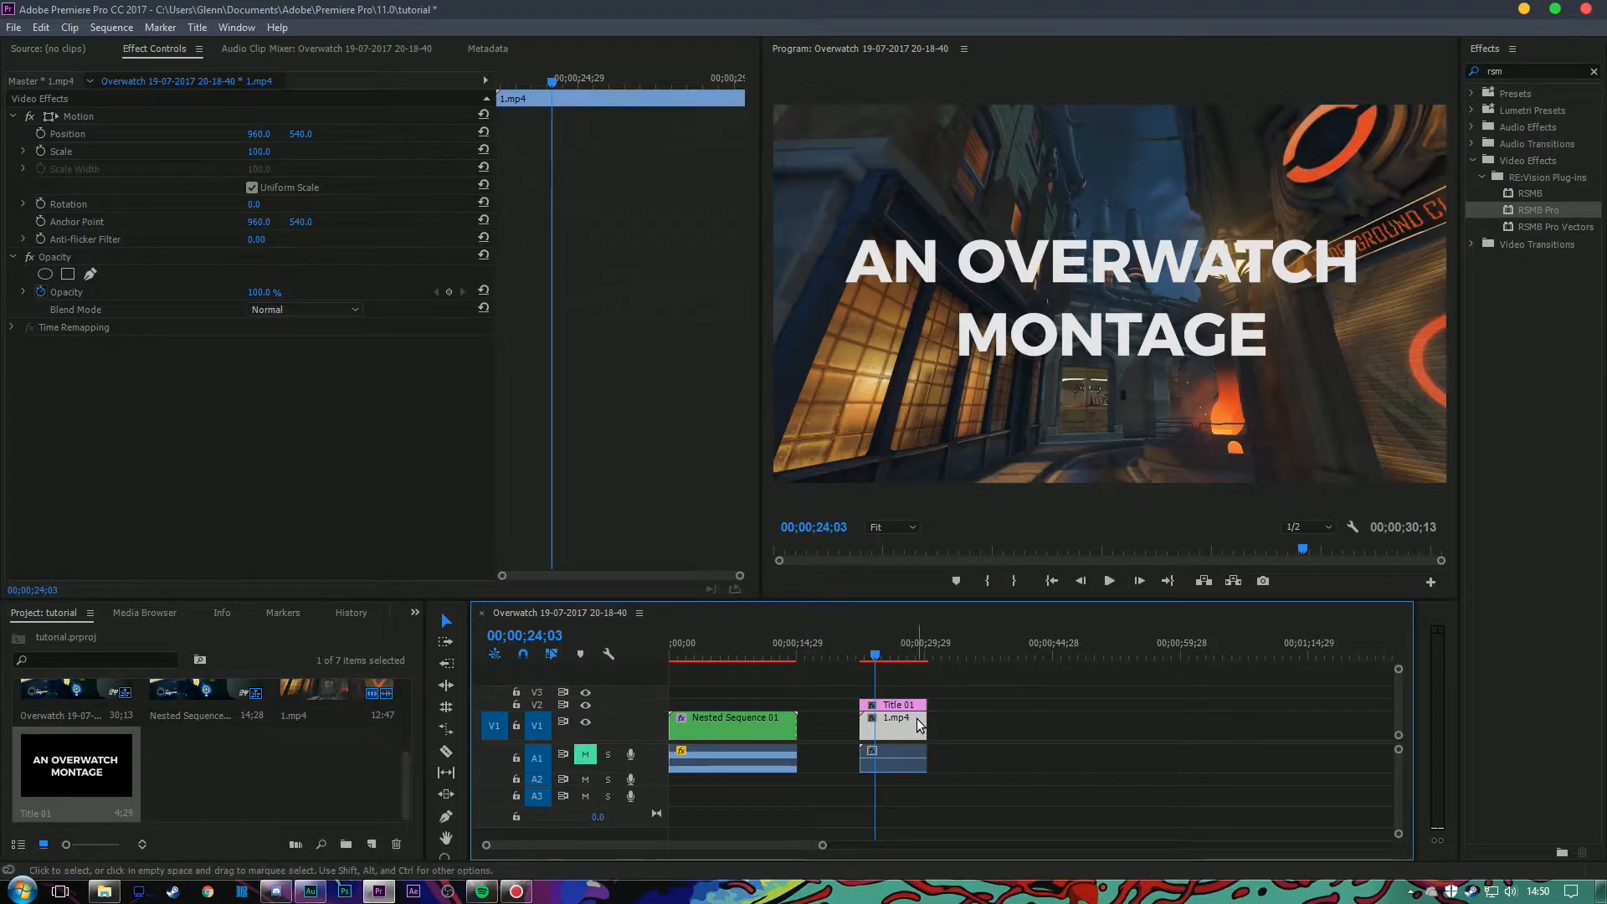
pyautogui.moveTo(904, 728); pyautogui.dragTo(907, 697)
pyautogui.moveTo(904, 691); pyautogui.dragTo(906, 693)
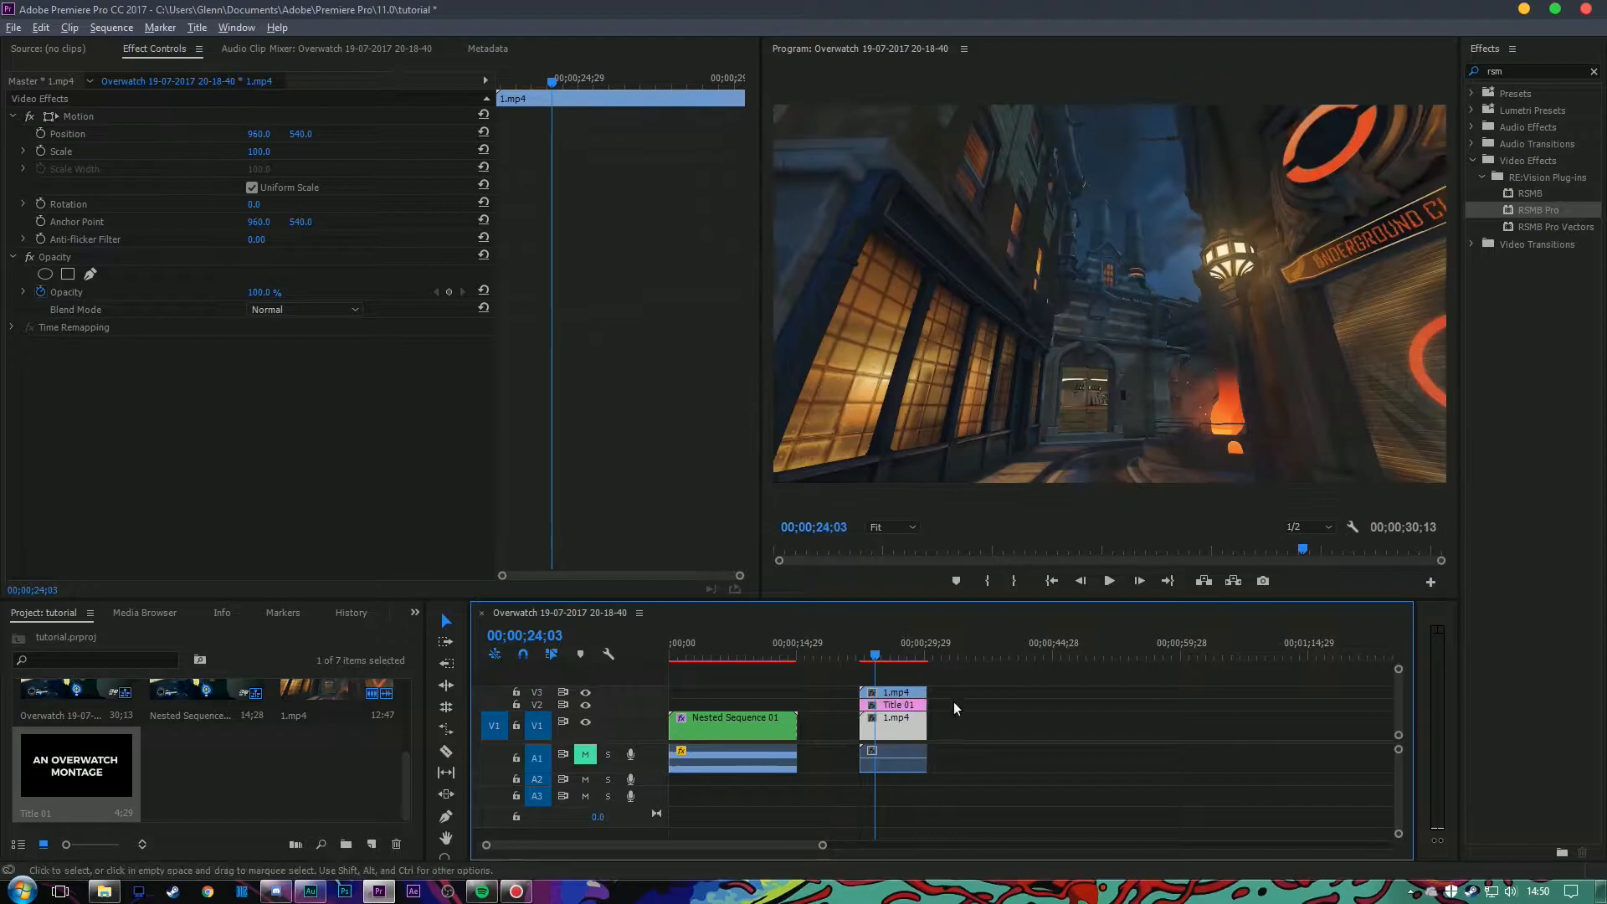
# Select the title and the 1.mp4 layers in turn to review the layer order, ending on the V3 copy
pyautogui.click(908, 707)
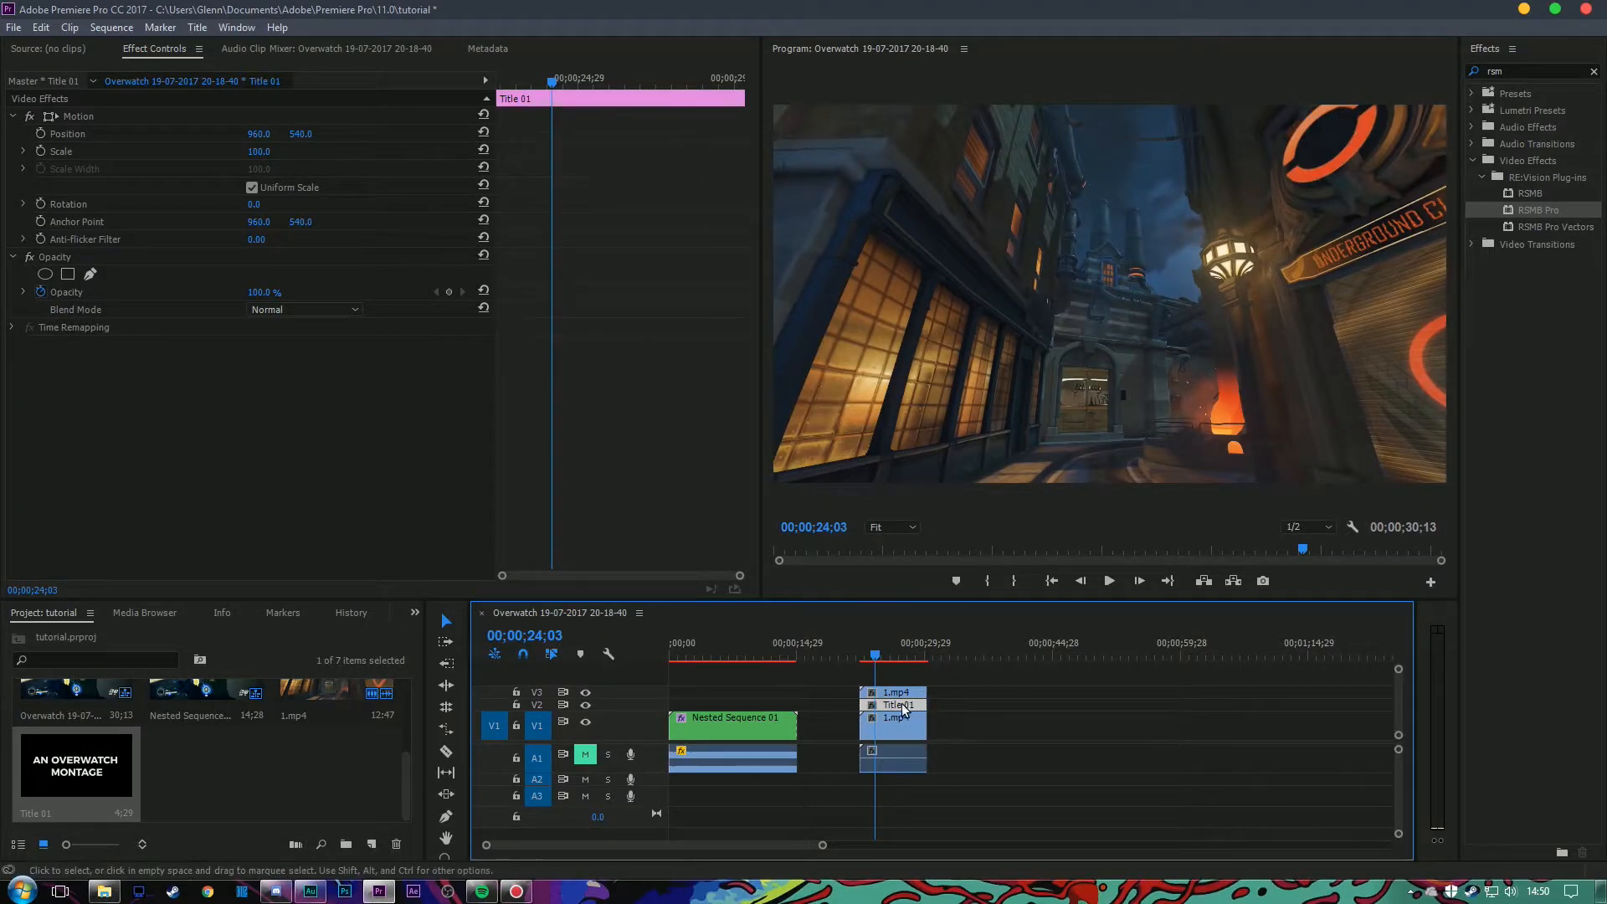
pyautogui.click(912, 694)
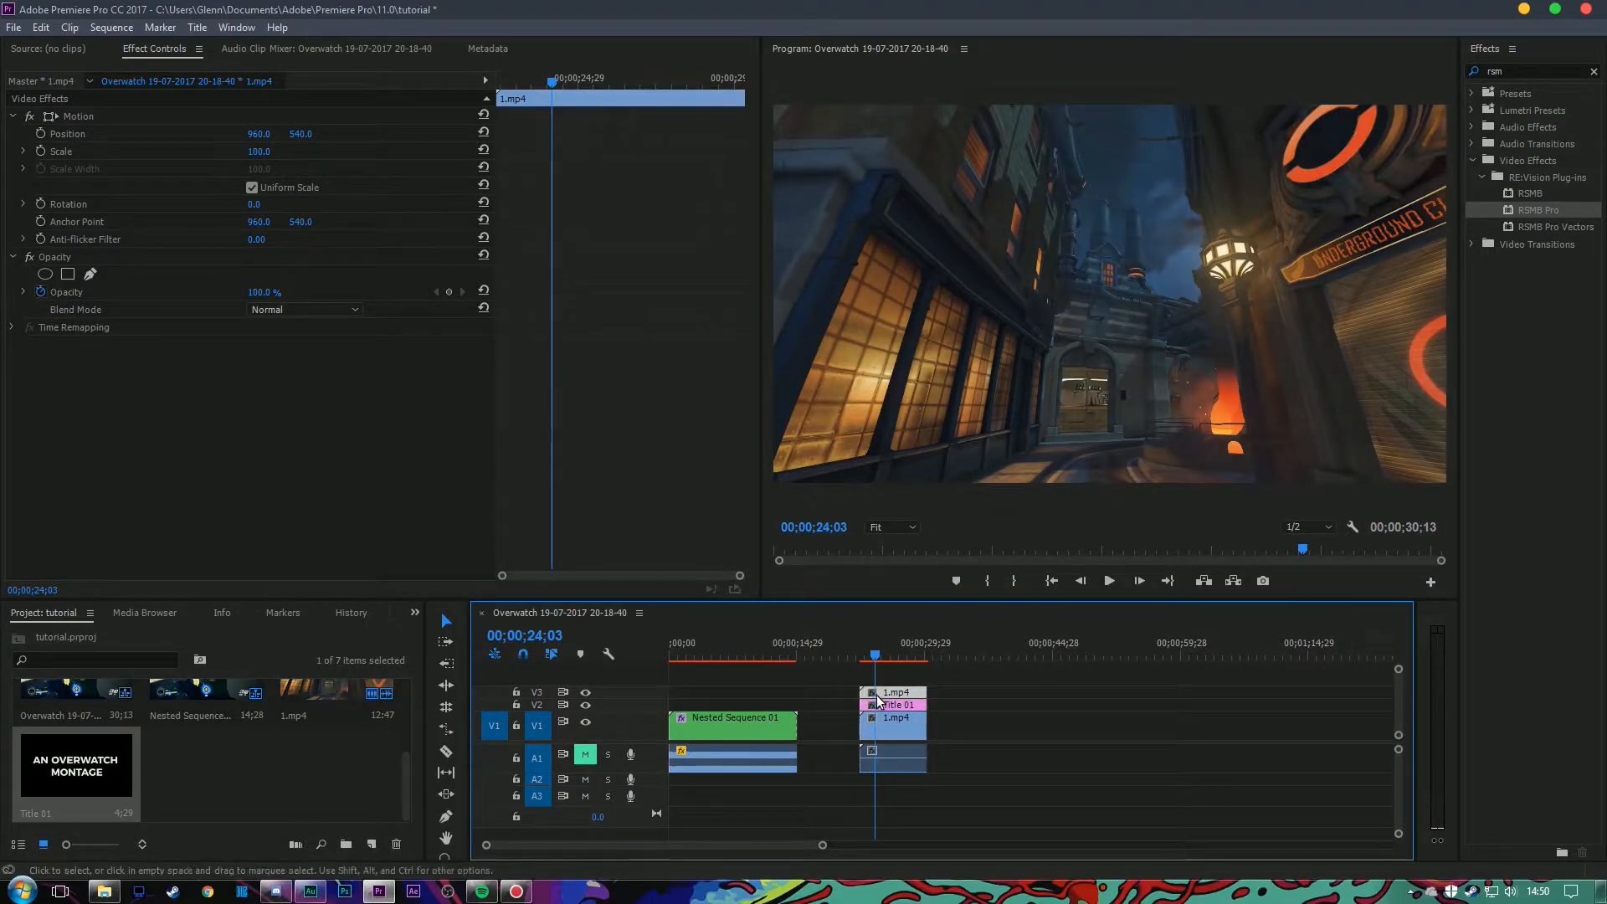
pyautogui.click(888, 717)
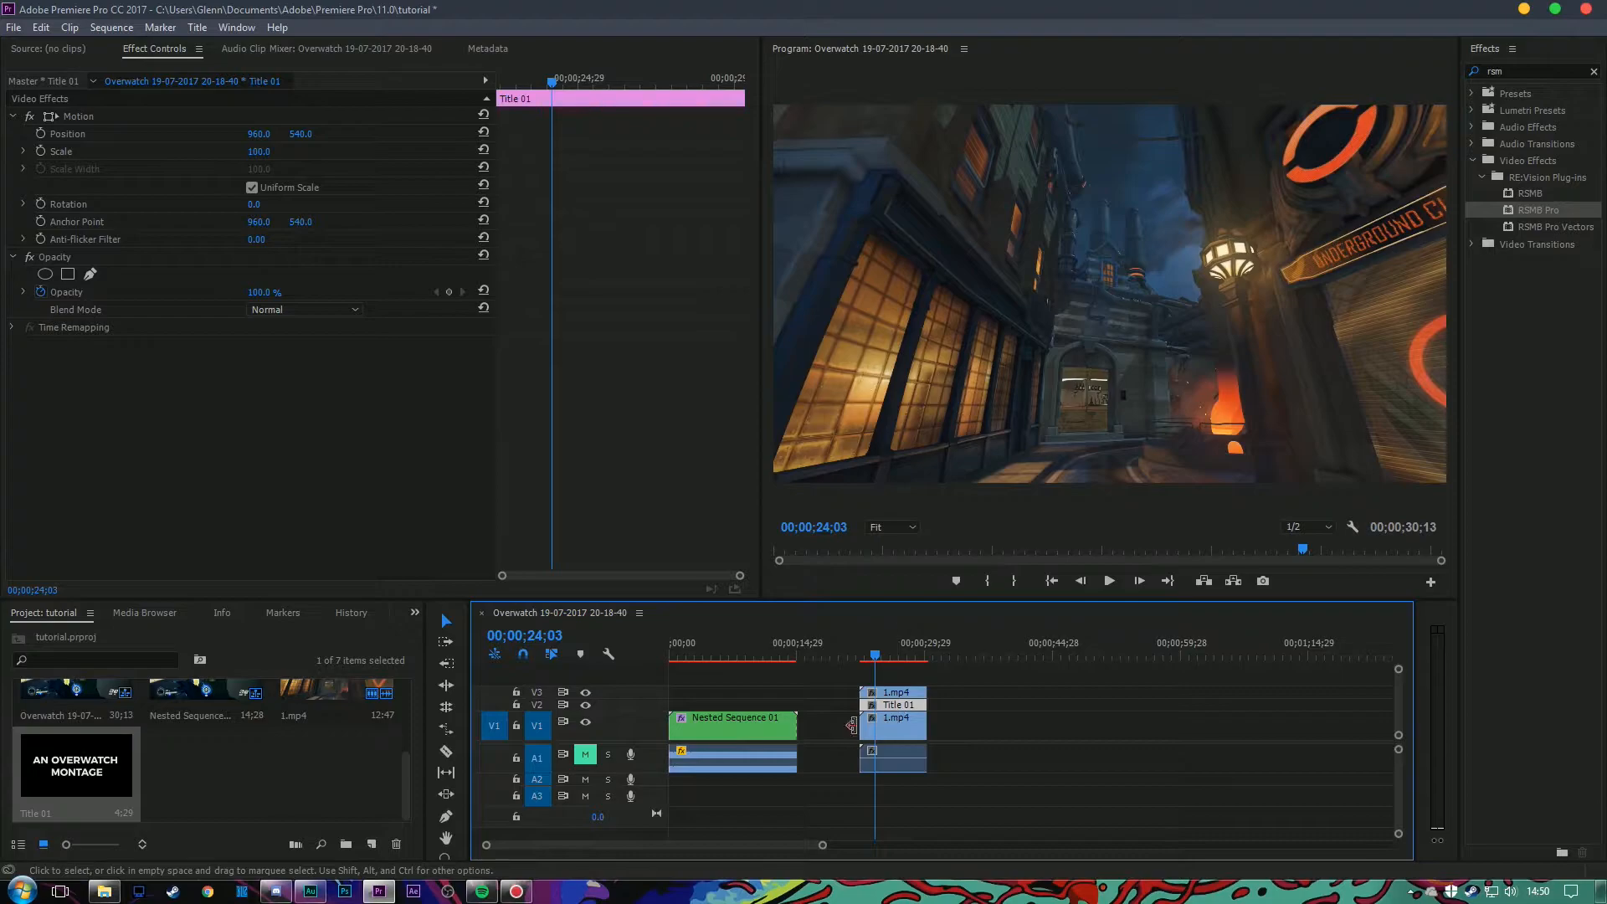
pyautogui.click(904, 696)
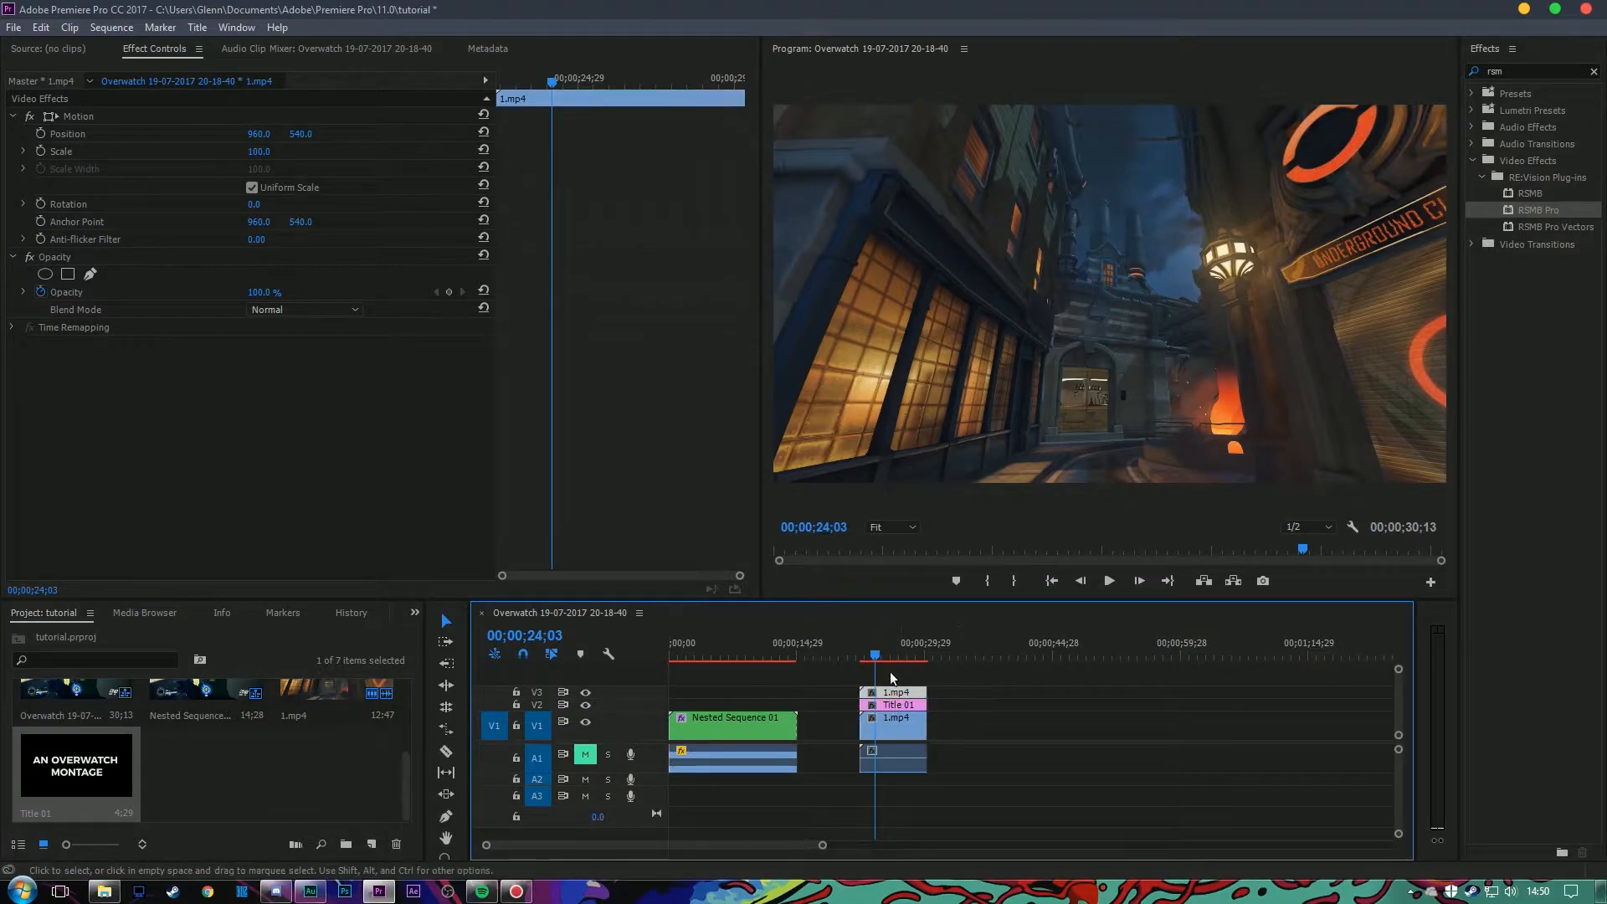
# Hide V3 temporarily to check the title against the building, move the playhead to 00;00;24;00, and show V3 again
pyautogui.moveTo(877, 661); pyautogui.dragTo(879, 661)
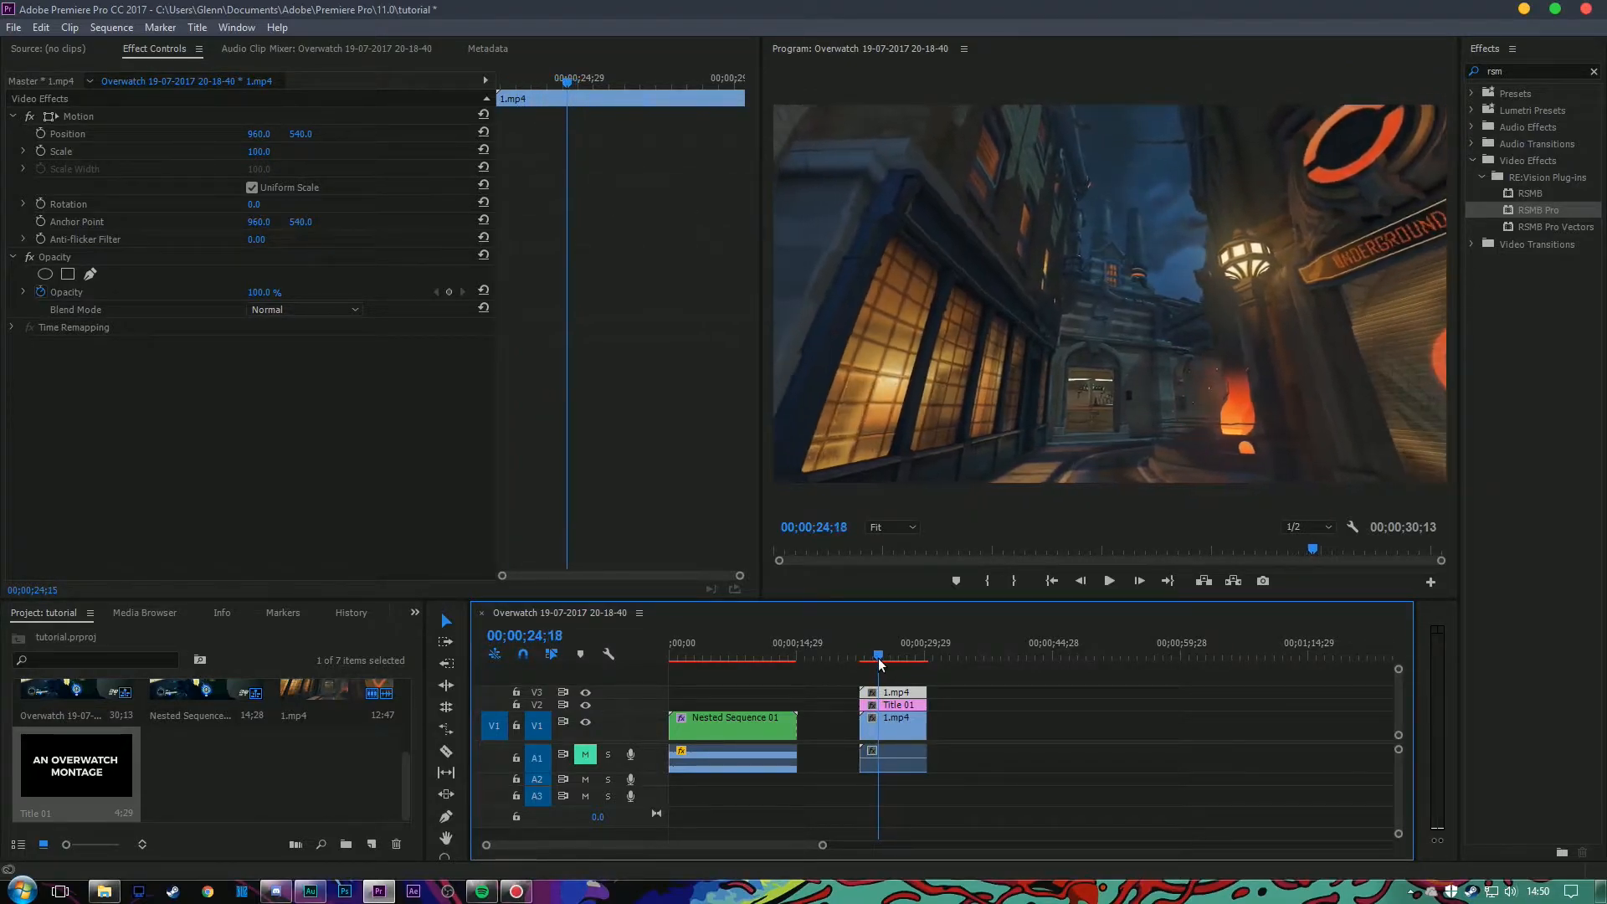
pyautogui.click(586, 692)
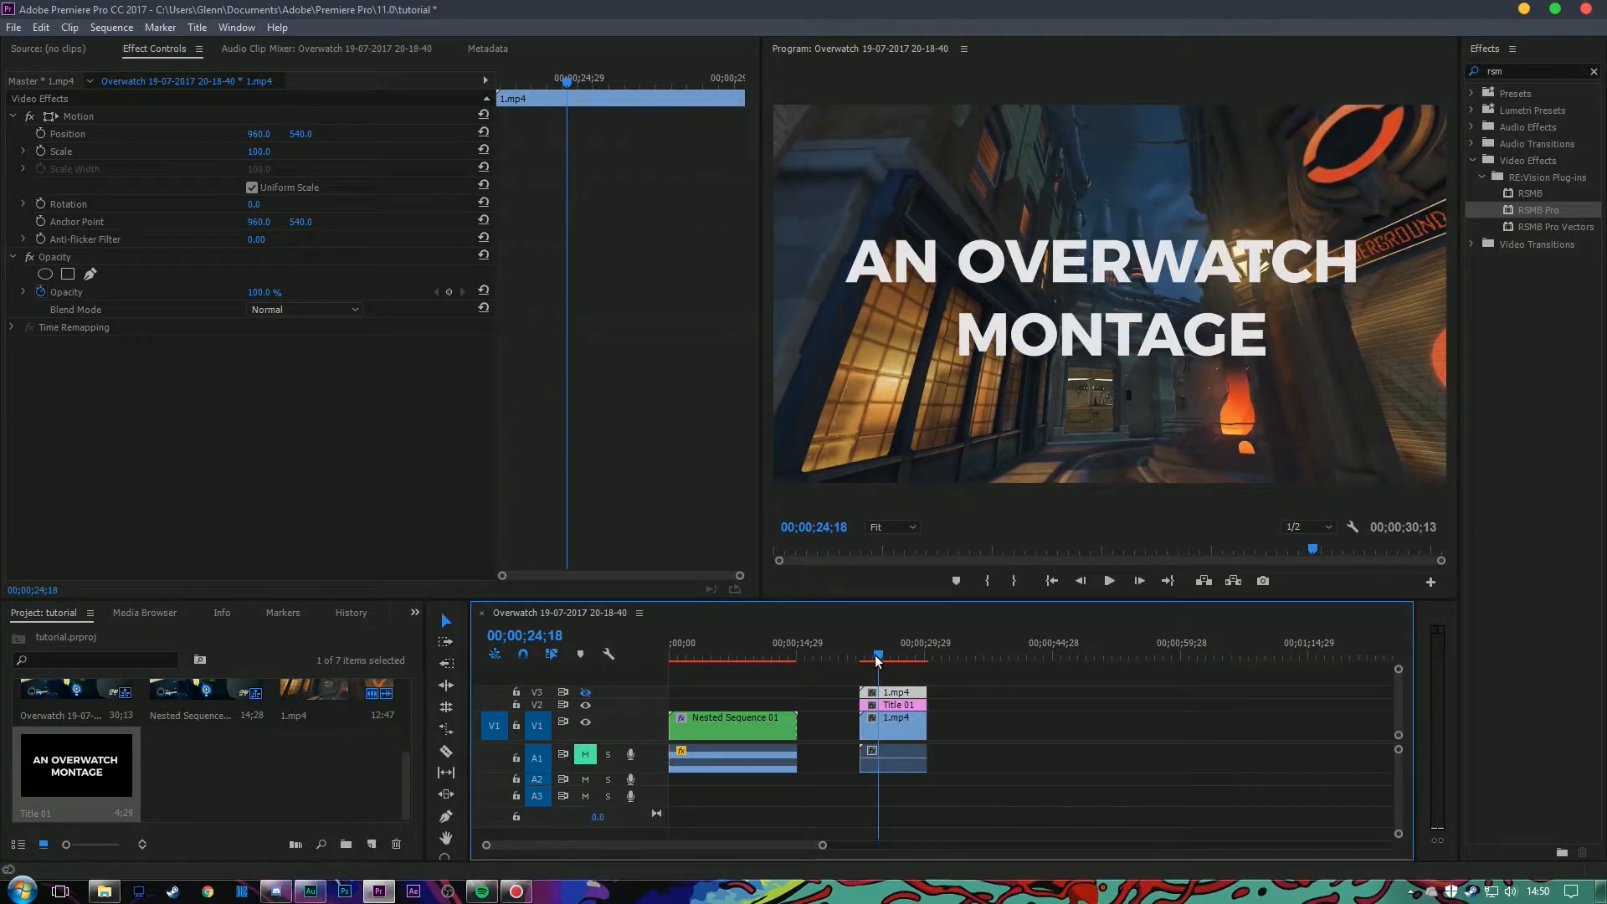
pyautogui.moveTo(876, 656); pyautogui.dragTo(873, 661)
pyautogui.click(586, 692)
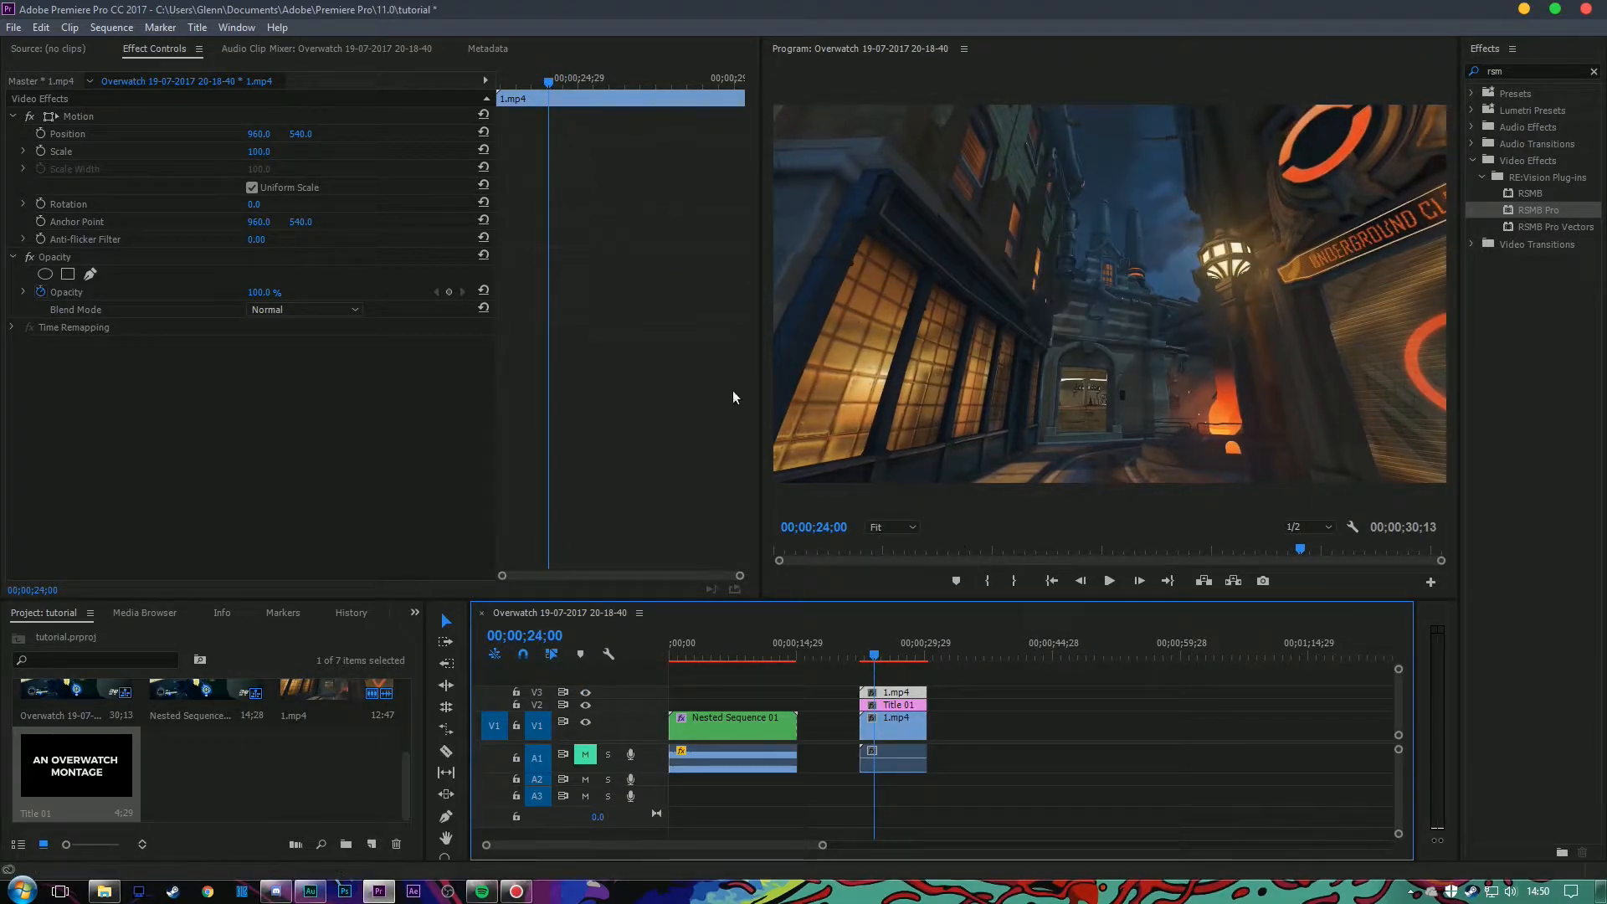
# Start a free-form opacity mask on the V3 copy along the lit window's outer edge, and zoom the program view to 25%
pyautogui.click(92, 274)
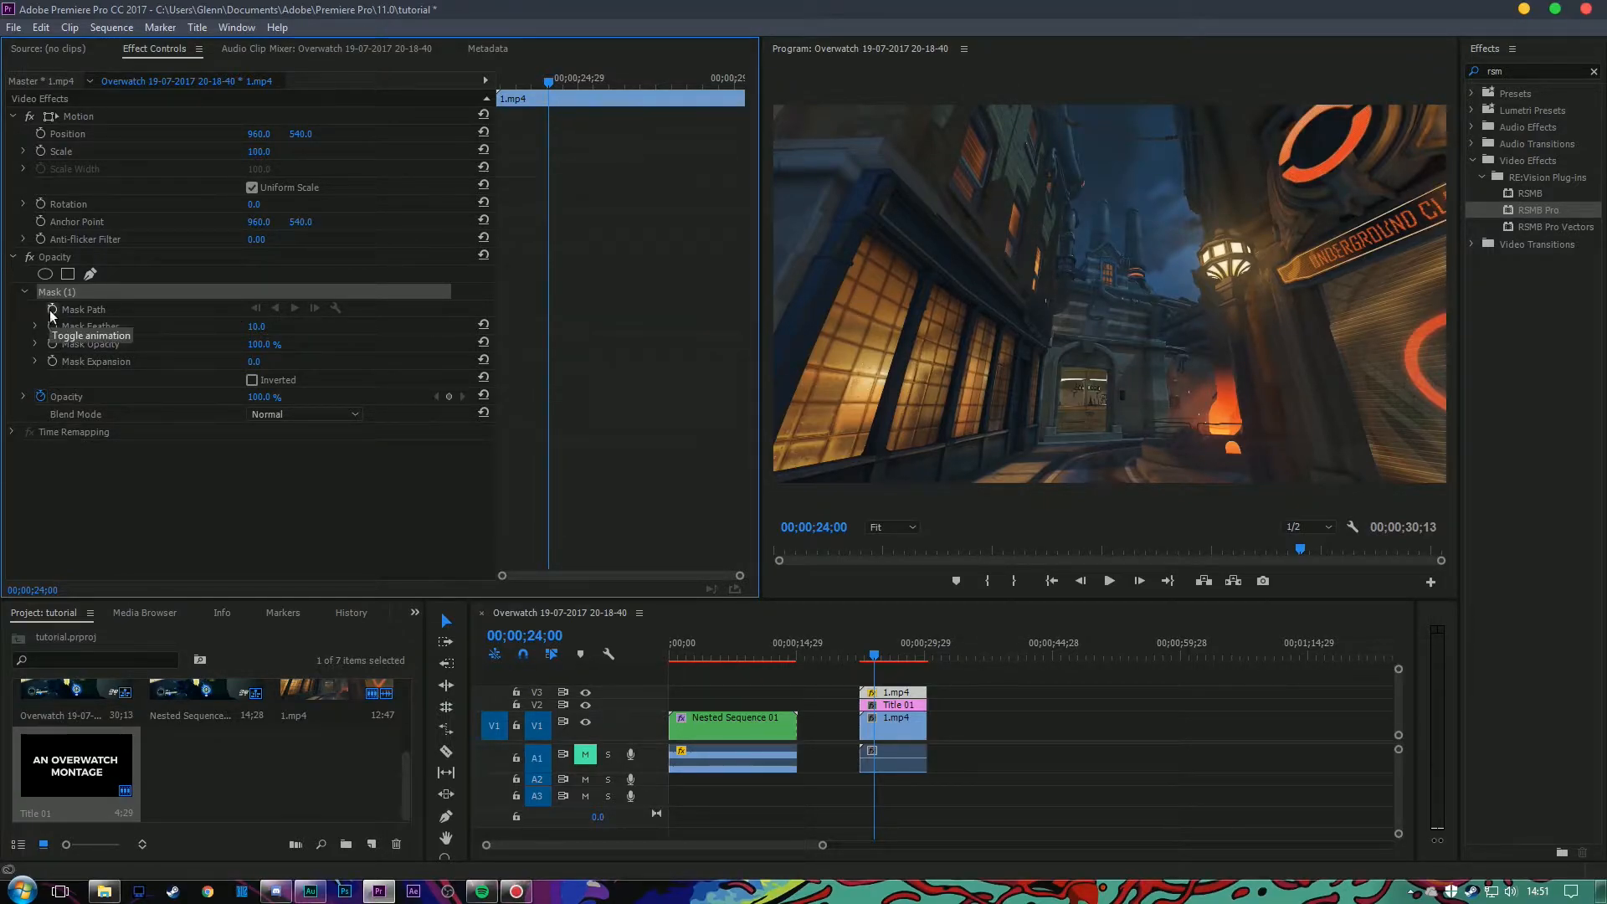
pyautogui.click(865, 236)
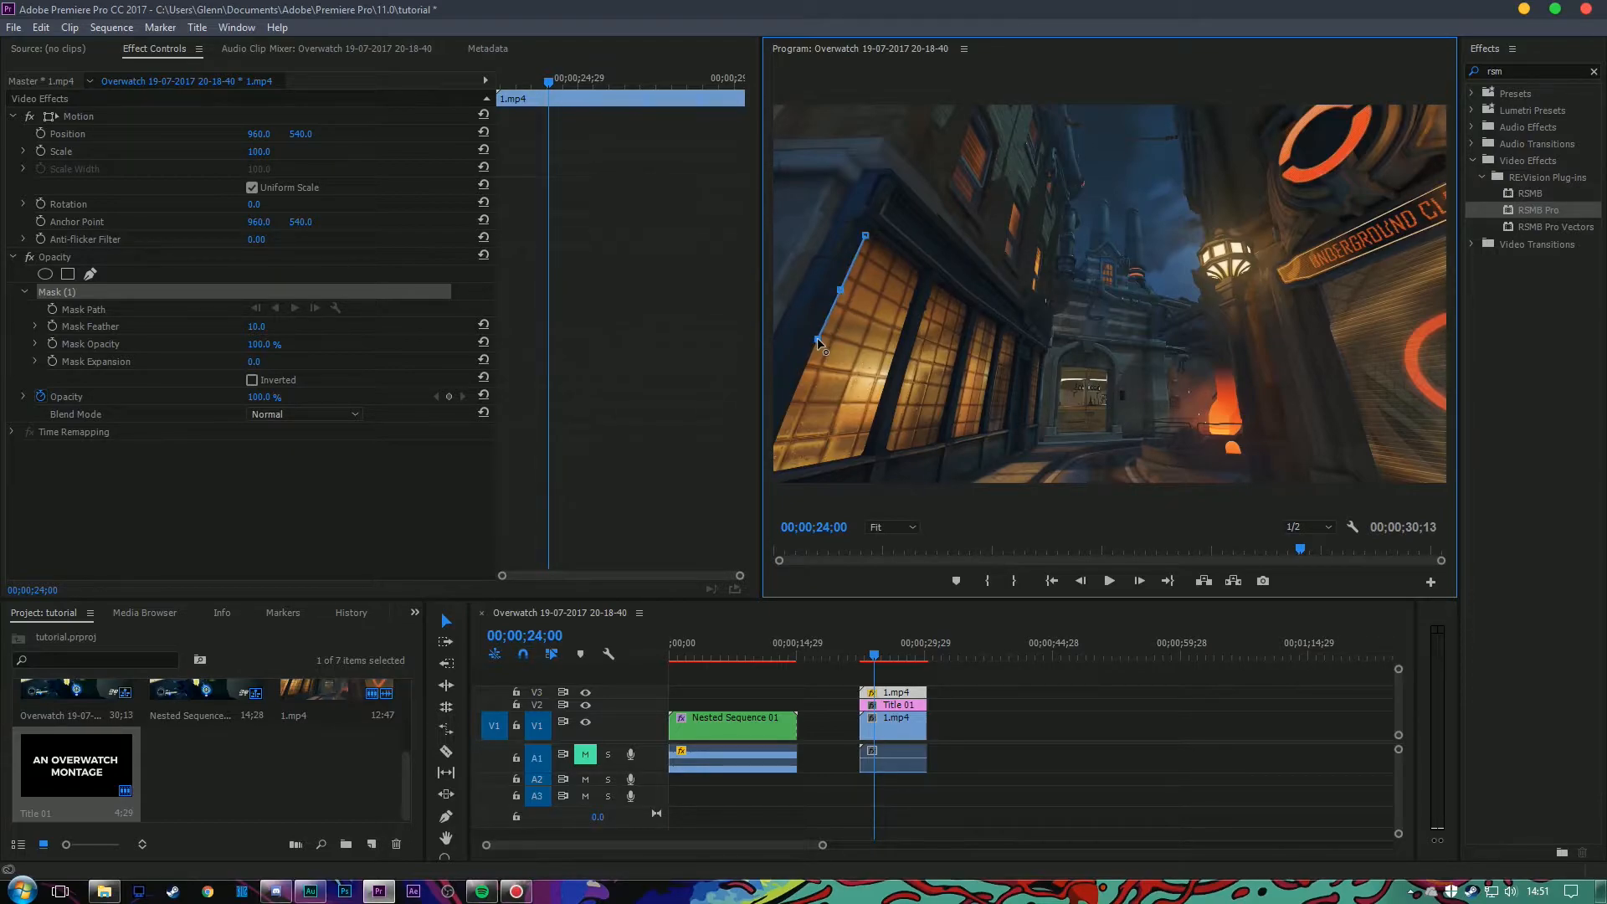
pyautogui.click(786, 417)
pyautogui.click(902, 529)
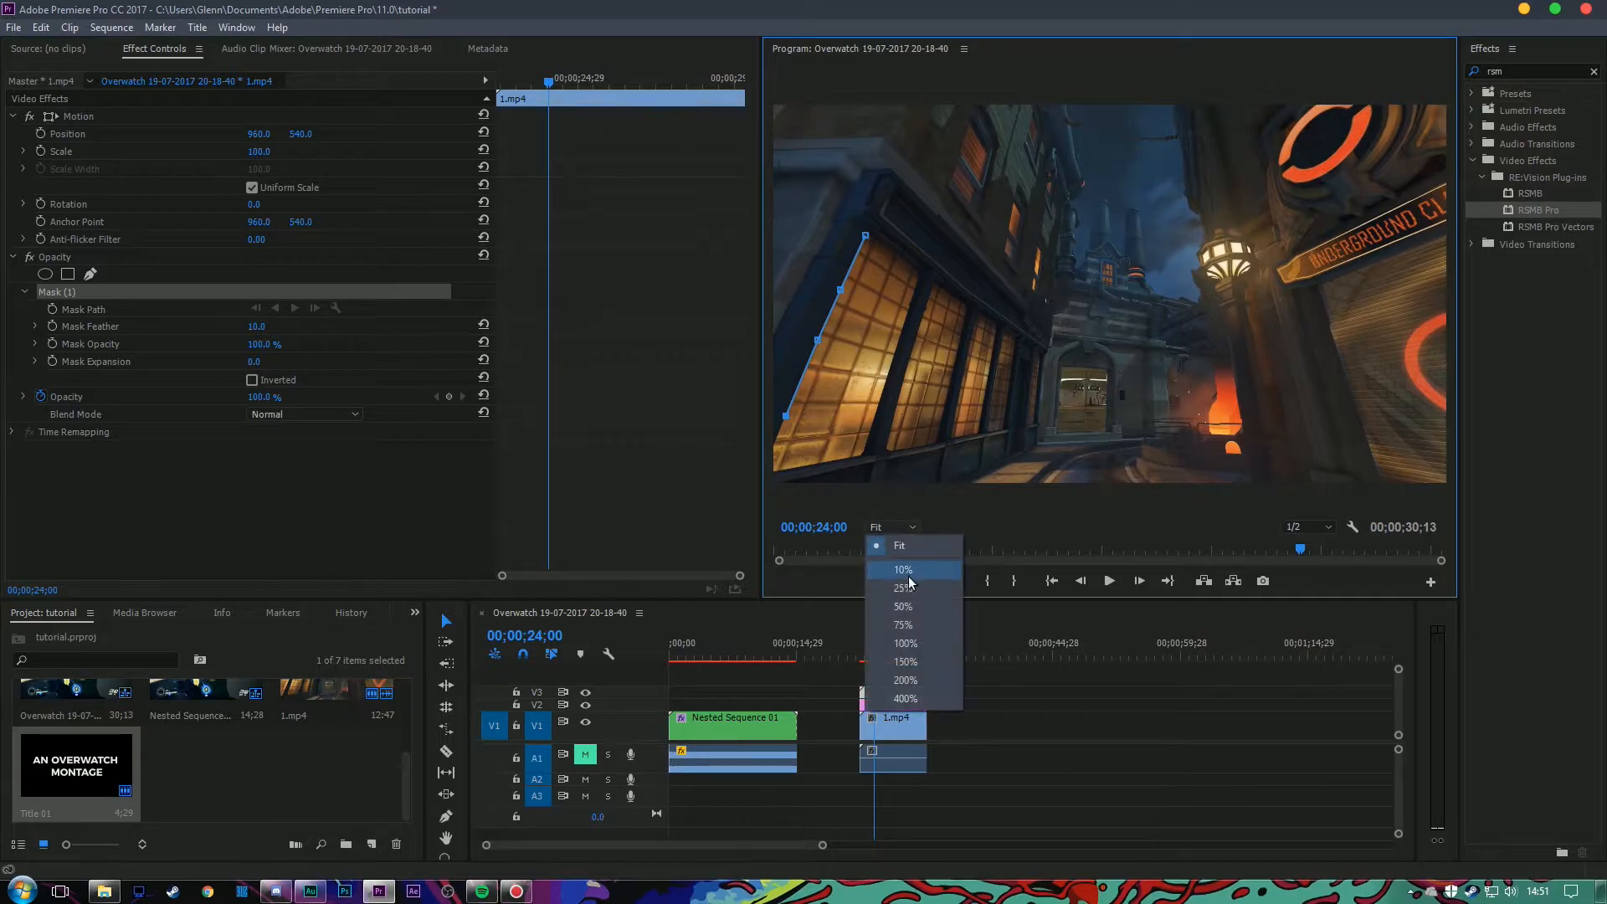
pyautogui.click(914, 608)
pyautogui.click(898, 531)
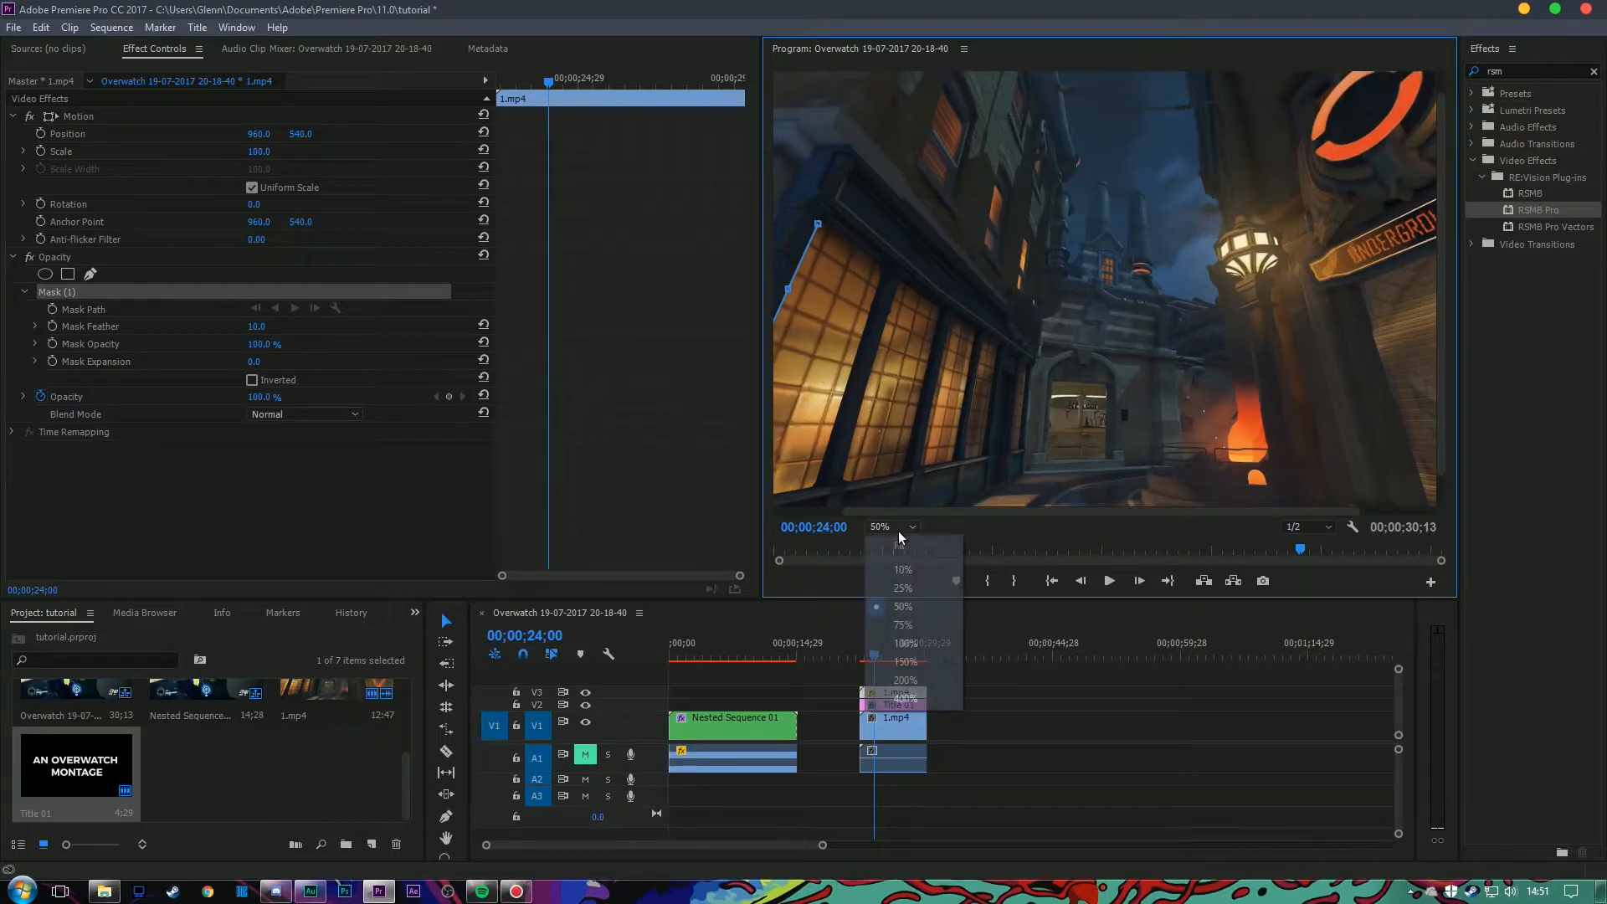
pyautogui.click(926, 564)
pyautogui.click(894, 528)
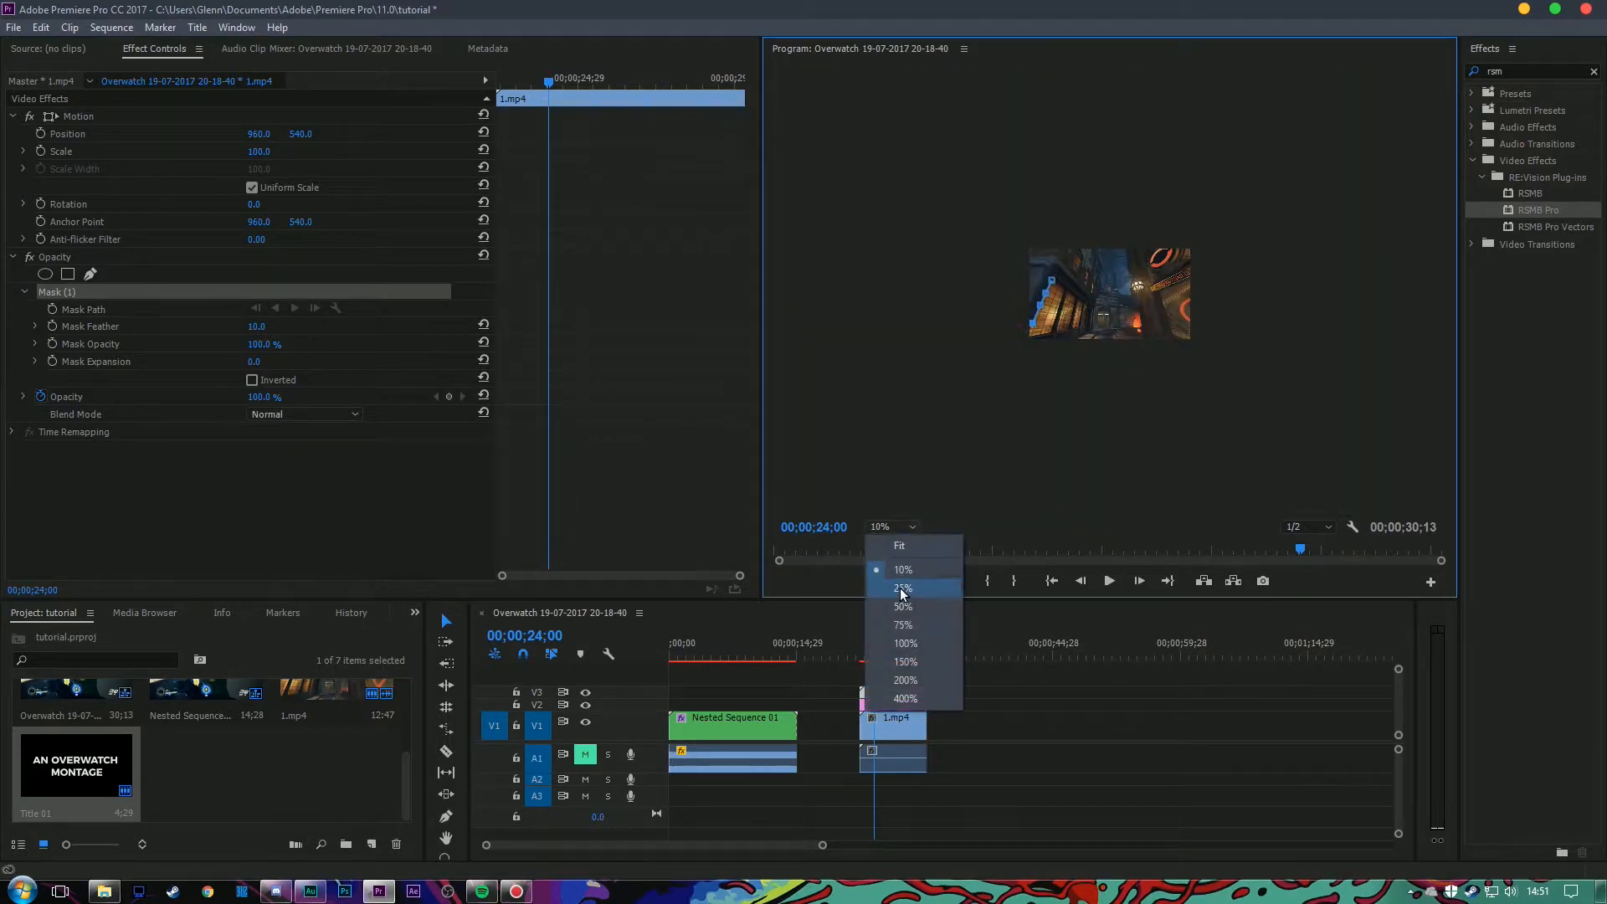
pyautogui.click(948, 582)
# Continue the mask outside the frame around the left-hand building and along its wall edge, closing it at the first point
pyautogui.click(898, 405)
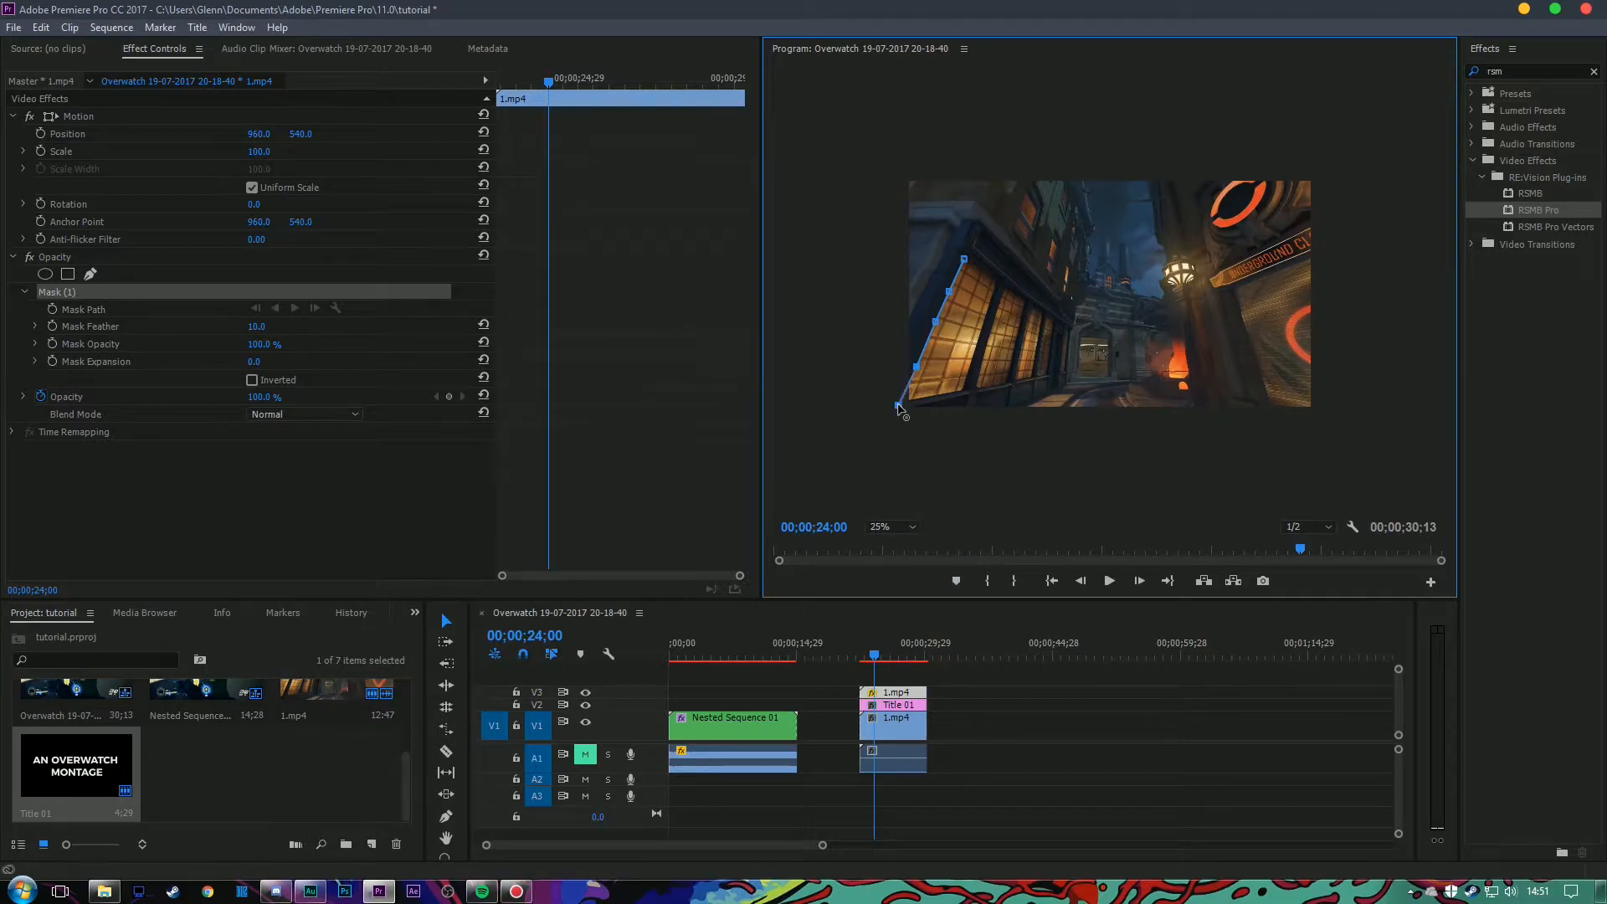
pyautogui.click(831, 364)
pyautogui.click(829, 173)
pyautogui.click(896, 115)
pyautogui.click(1005, 122)
pyautogui.click(999, 165)
pyautogui.click(987, 226)
pyautogui.click(965, 261)
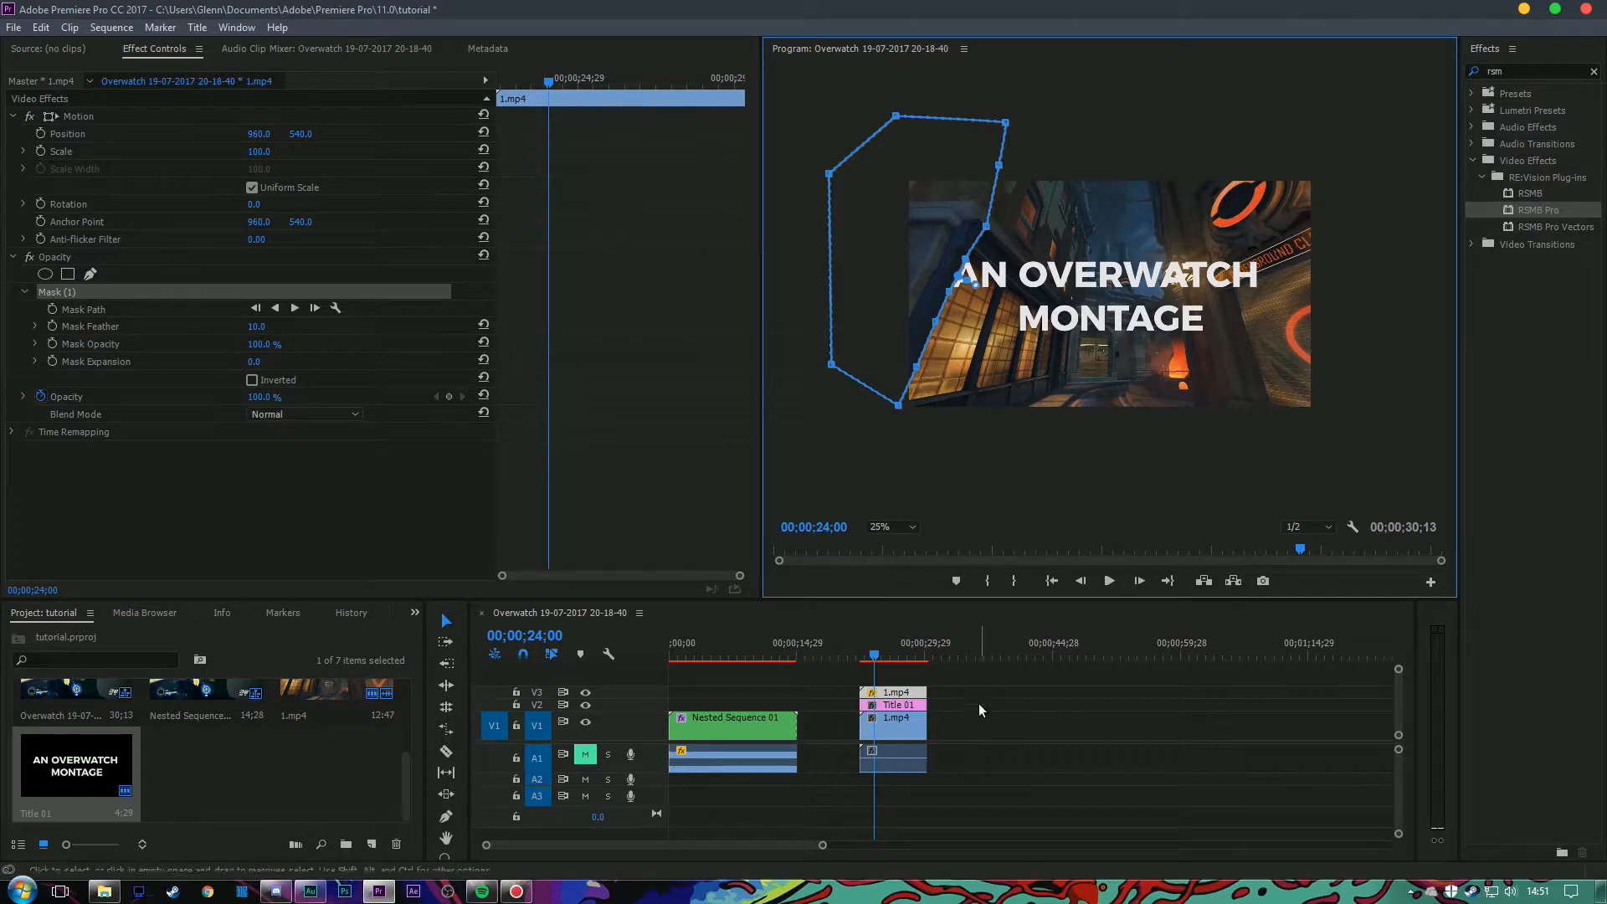
# Step the V3 copy forward frame by frame to 00;00;24;17 and enable Mask Path keyframing there
pyautogui.click(903, 698)
pyautogui.press('Right')
pyautogui.press('Right')
pyautogui.press('Right')
pyautogui.press('Right')
pyautogui.press('Right')
pyautogui.press('Right')
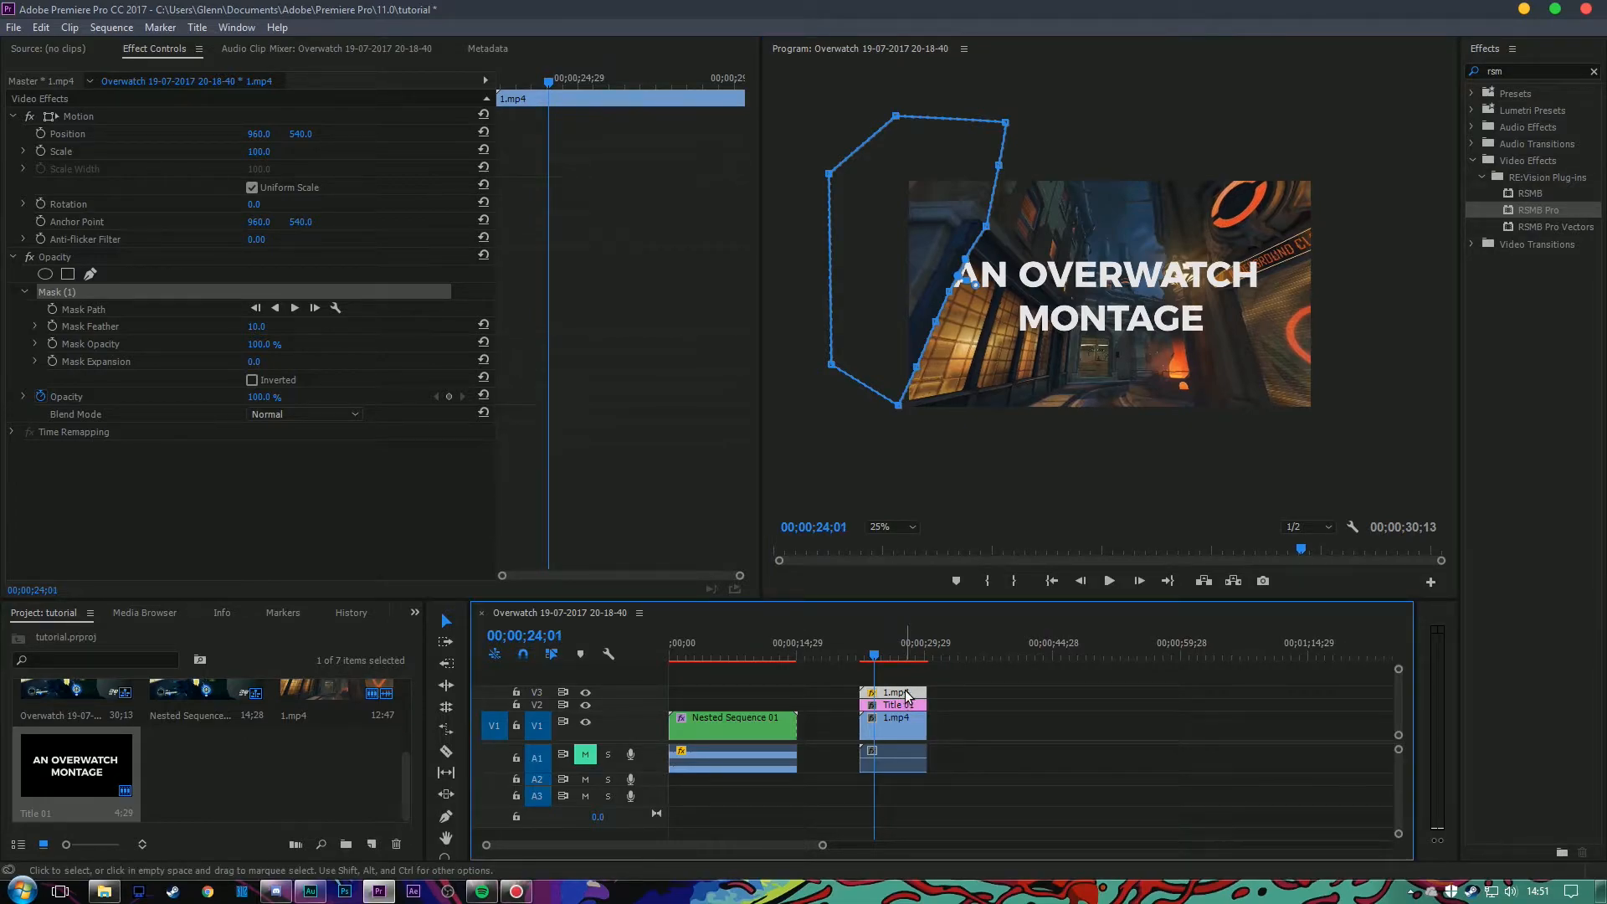
pyautogui.press('Right')
pyautogui.press('Right')
pyautogui.press('Right')
pyautogui.press('Right')
pyautogui.press('Right')
pyautogui.press('Right')
pyautogui.press('Right')
pyautogui.press('Right')
pyautogui.press('Right')
pyautogui.press('Right')
pyautogui.press('Right')
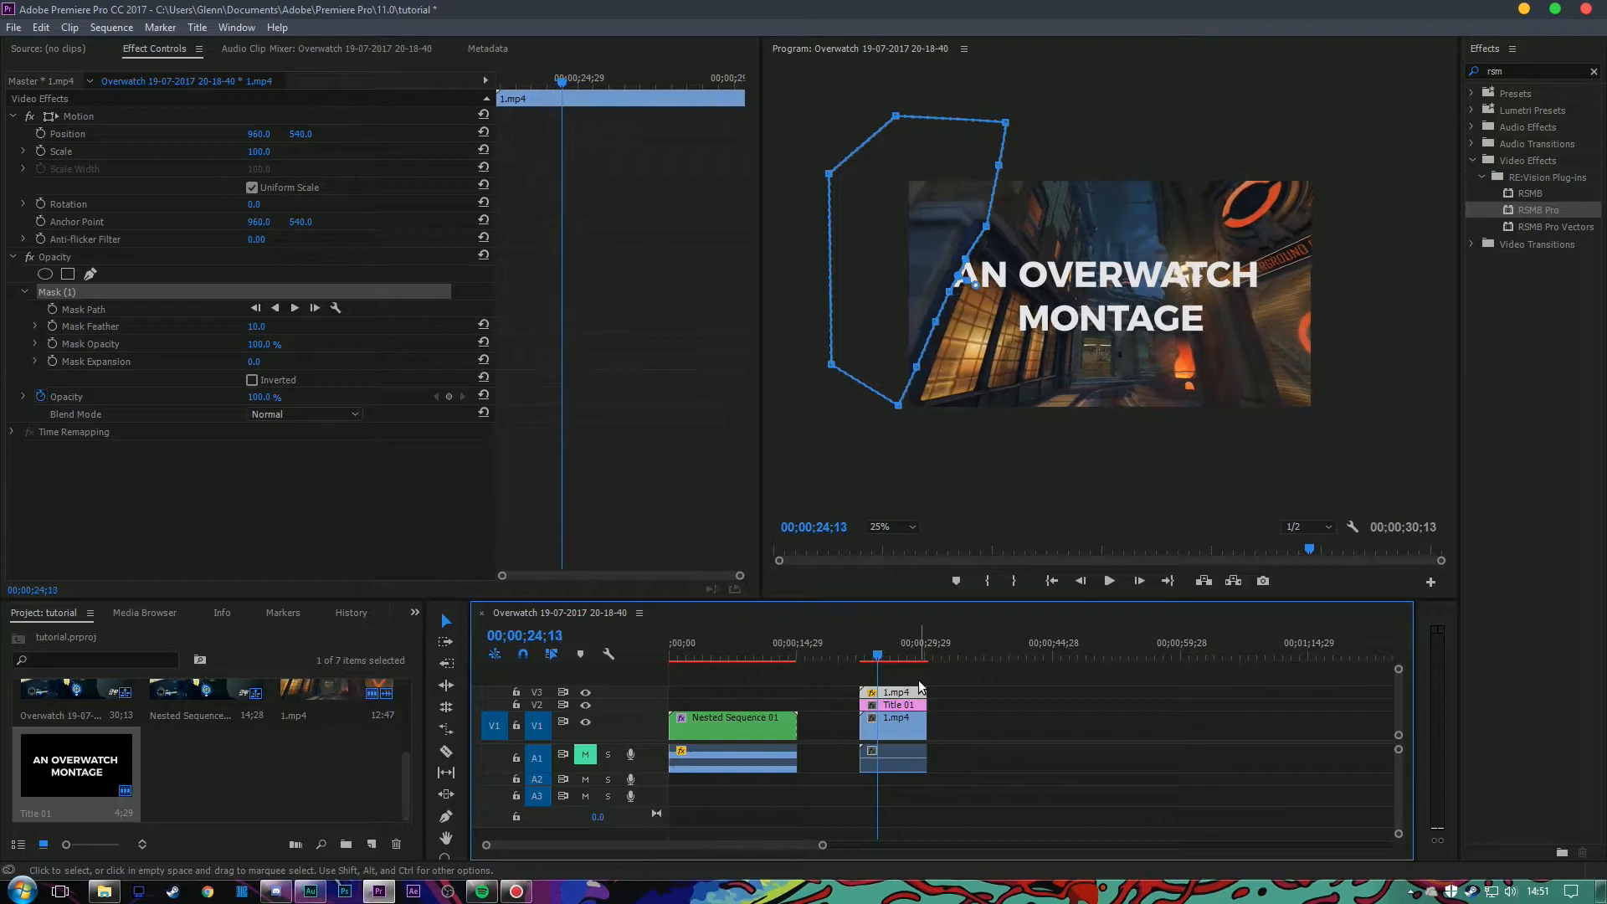
pyautogui.click(53, 308)
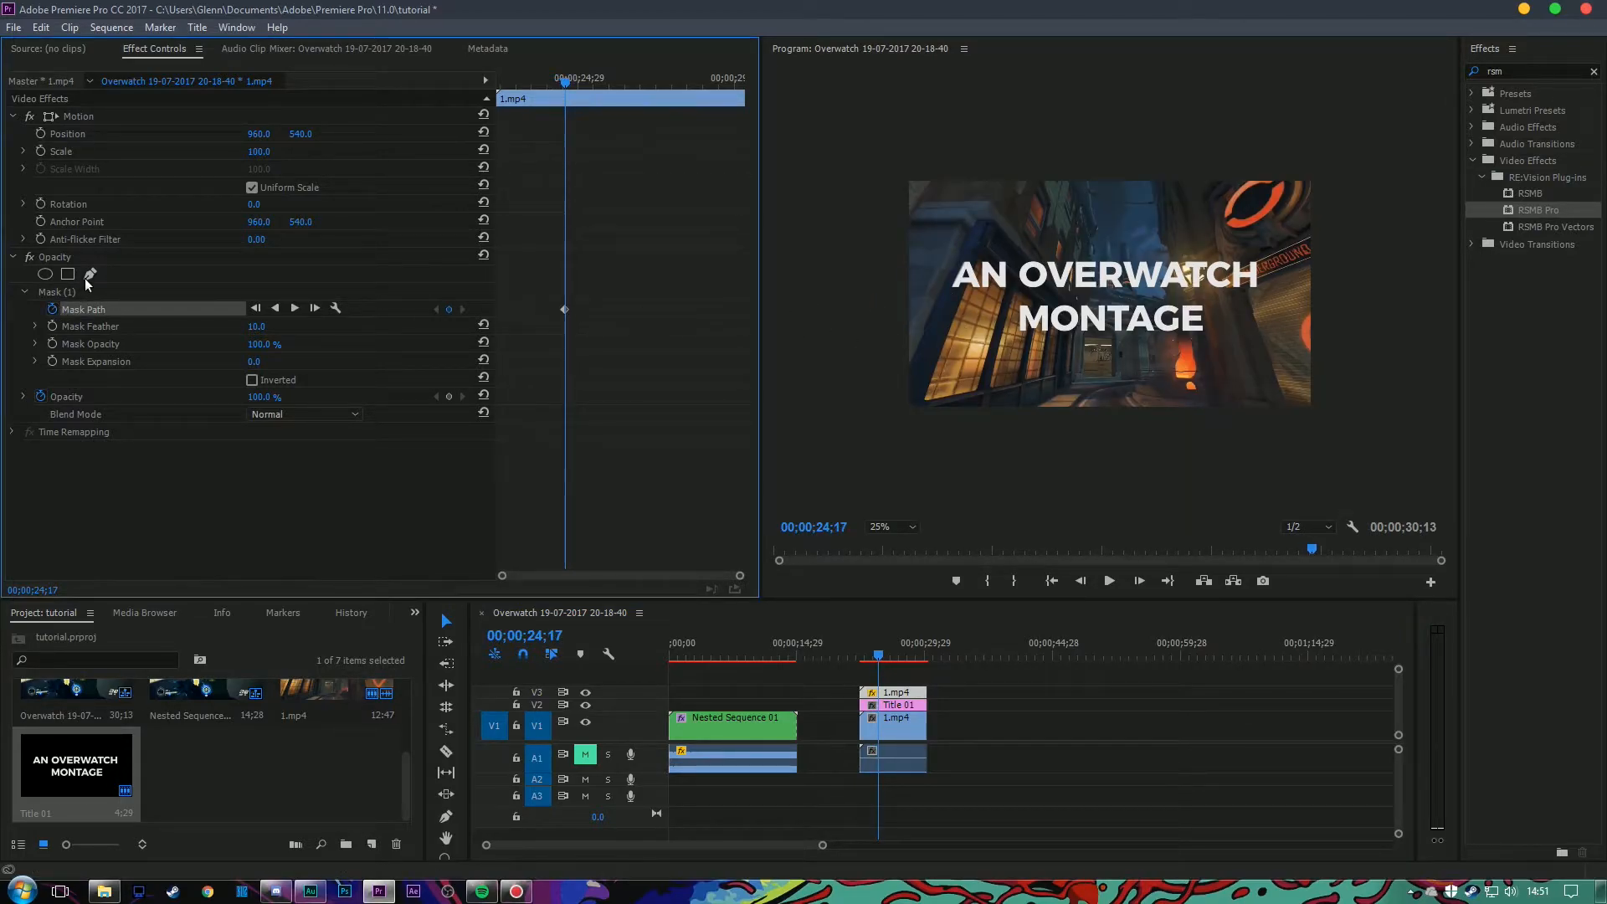
# Step the V3 copy back to 00;00;24;16 and try reshaping the mask's lower and middle points along the building wall
pyautogui.click(900, 695)
pyautogui.press('Left')
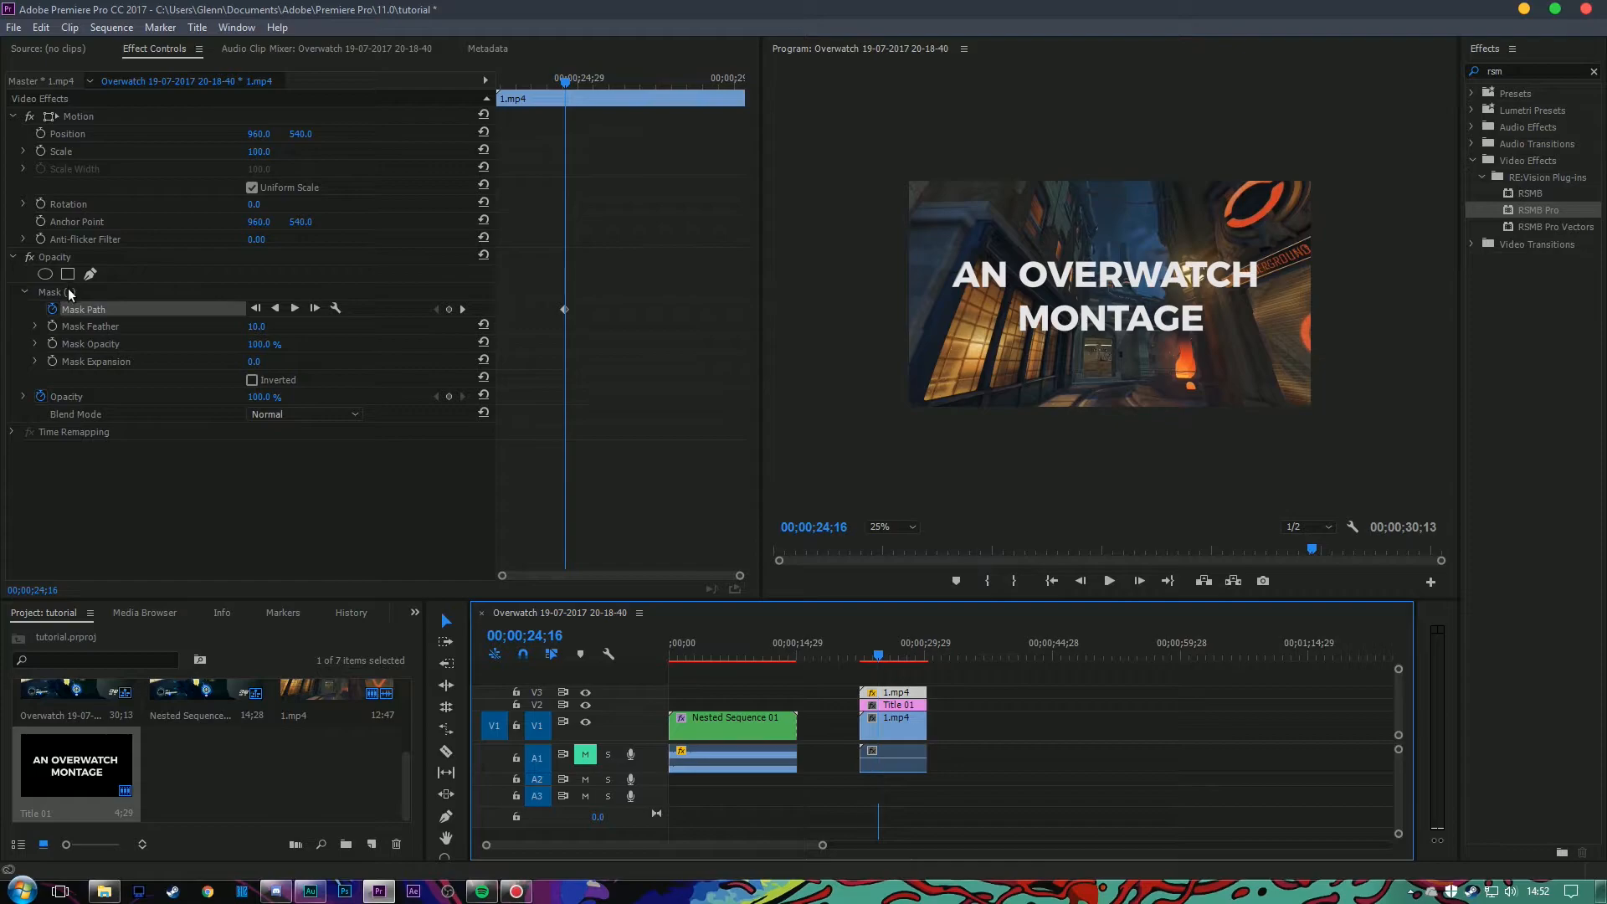
pyautogui.click(68, 291)
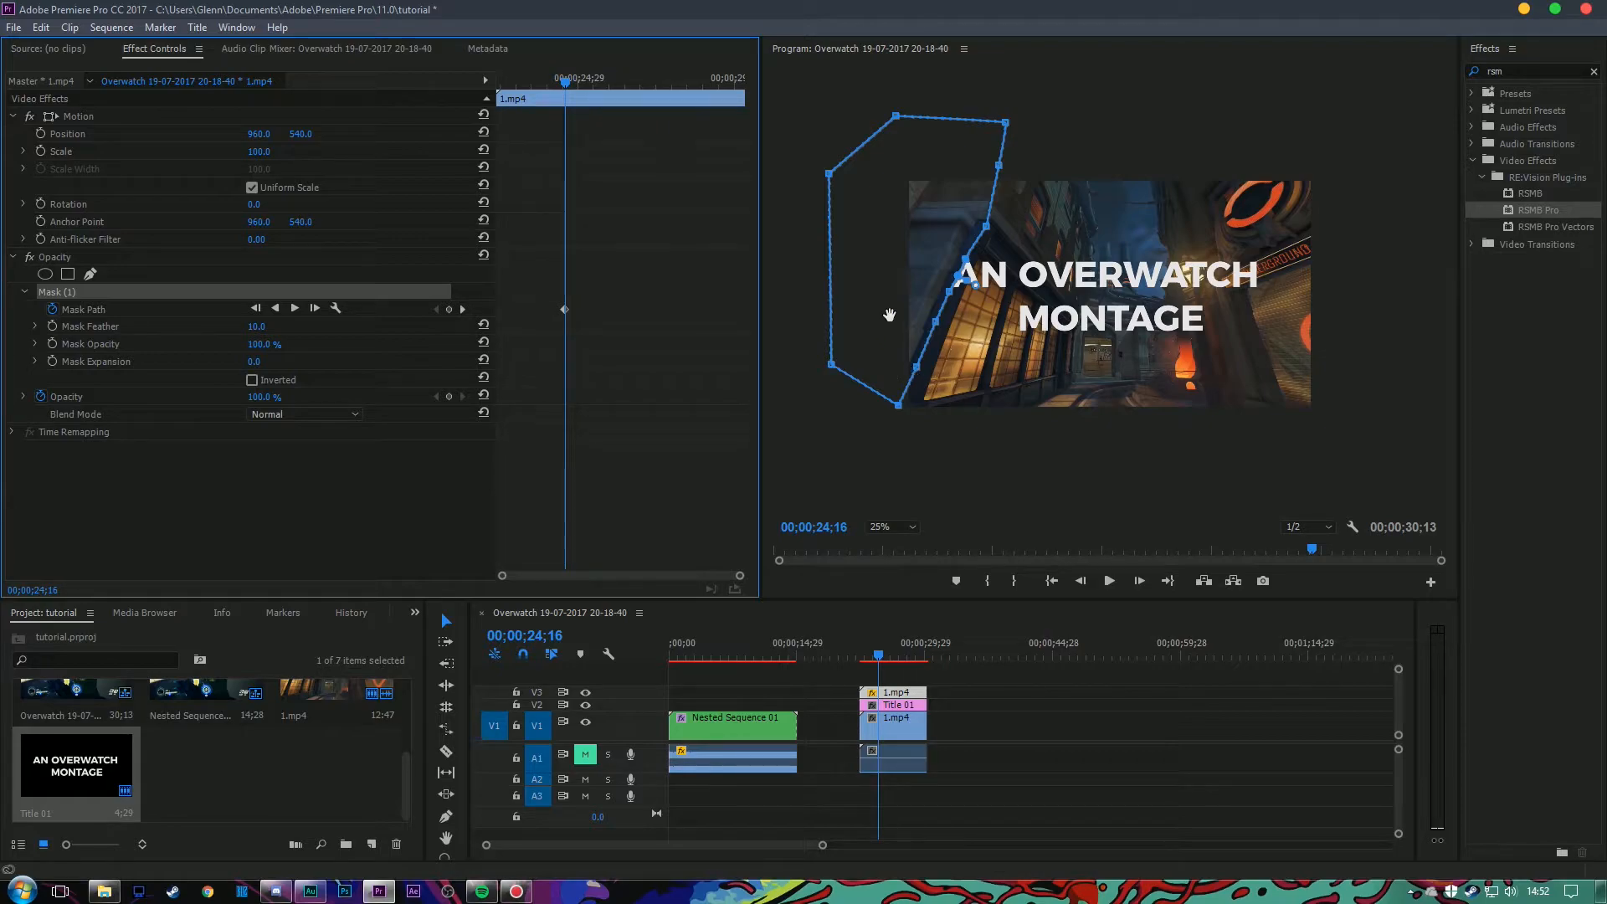
pyautogui.click(969, 268)
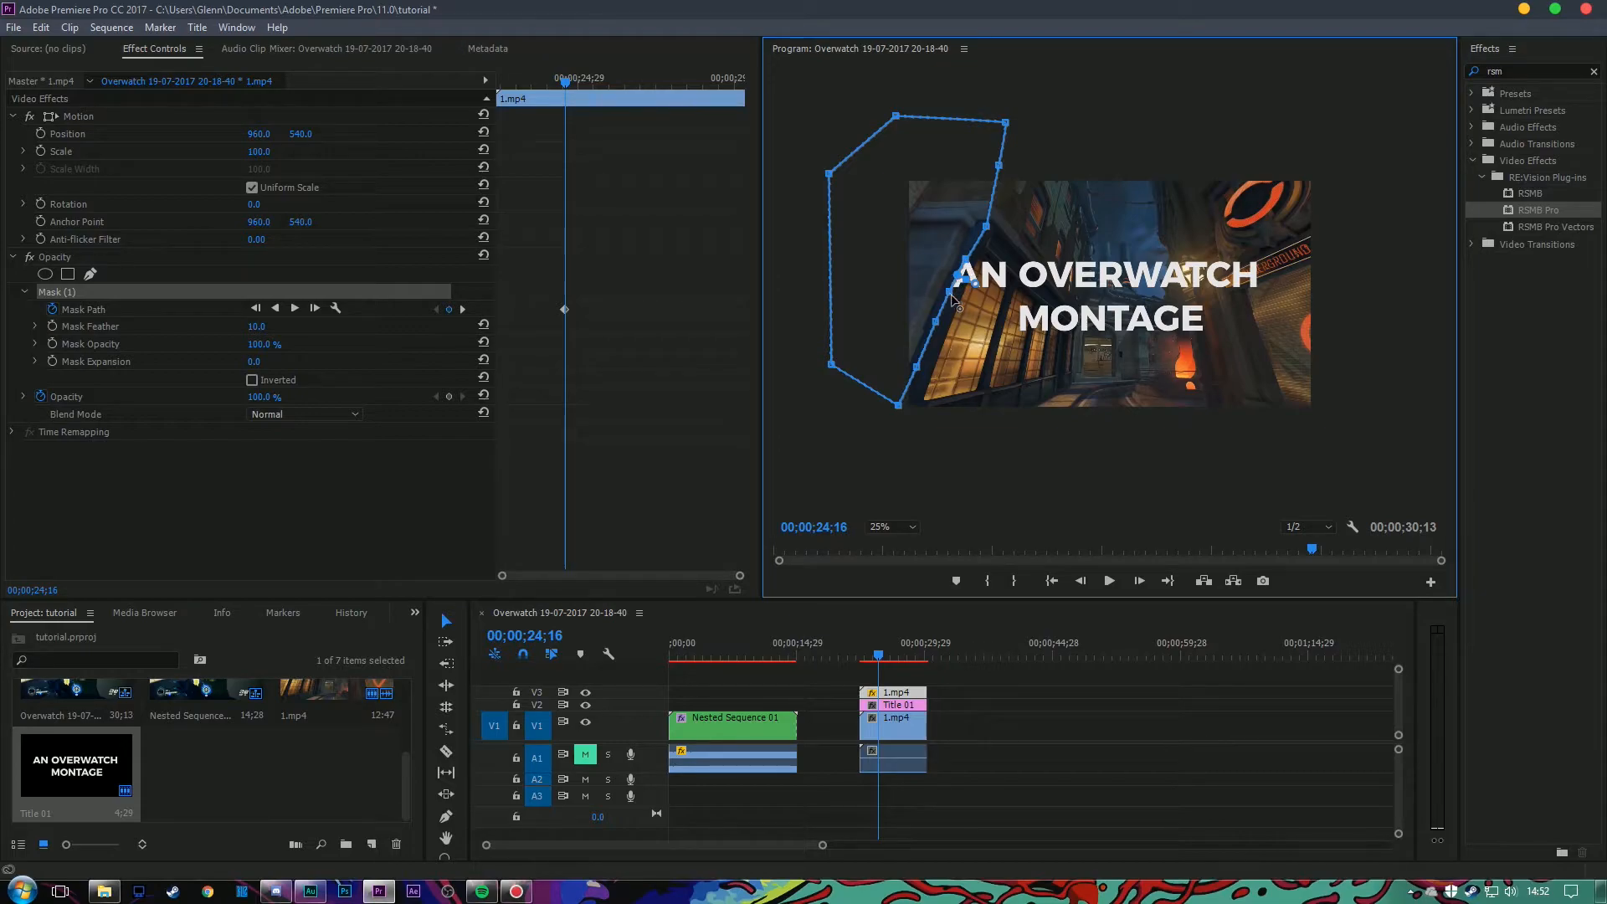
pyautogui.click(959, 299)
pyautogui.moveTo(937, 324); pyautogui.dragTo(905, 426)
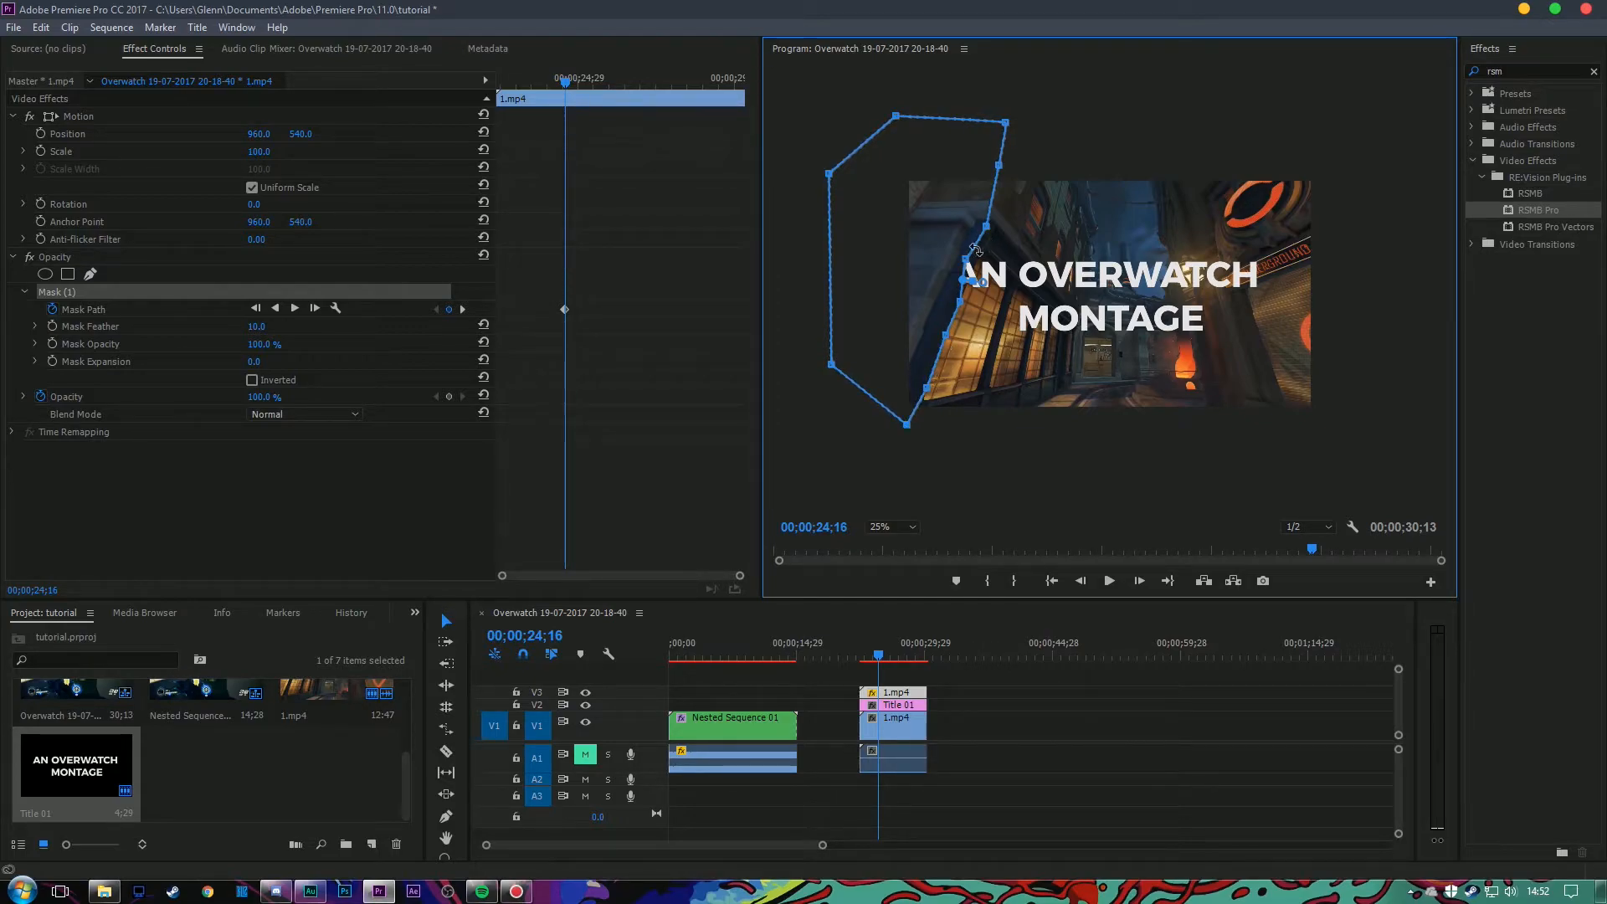
pyautogui.moveTo(967, 259); pyautogui.dragTo(977, 262)
# Step through the frames between 00;00;24;13 and 00;00;24;17 to compare the mask shape against the wall edge
pyautogui.click(938, 683)
pyautogui.press('Right')
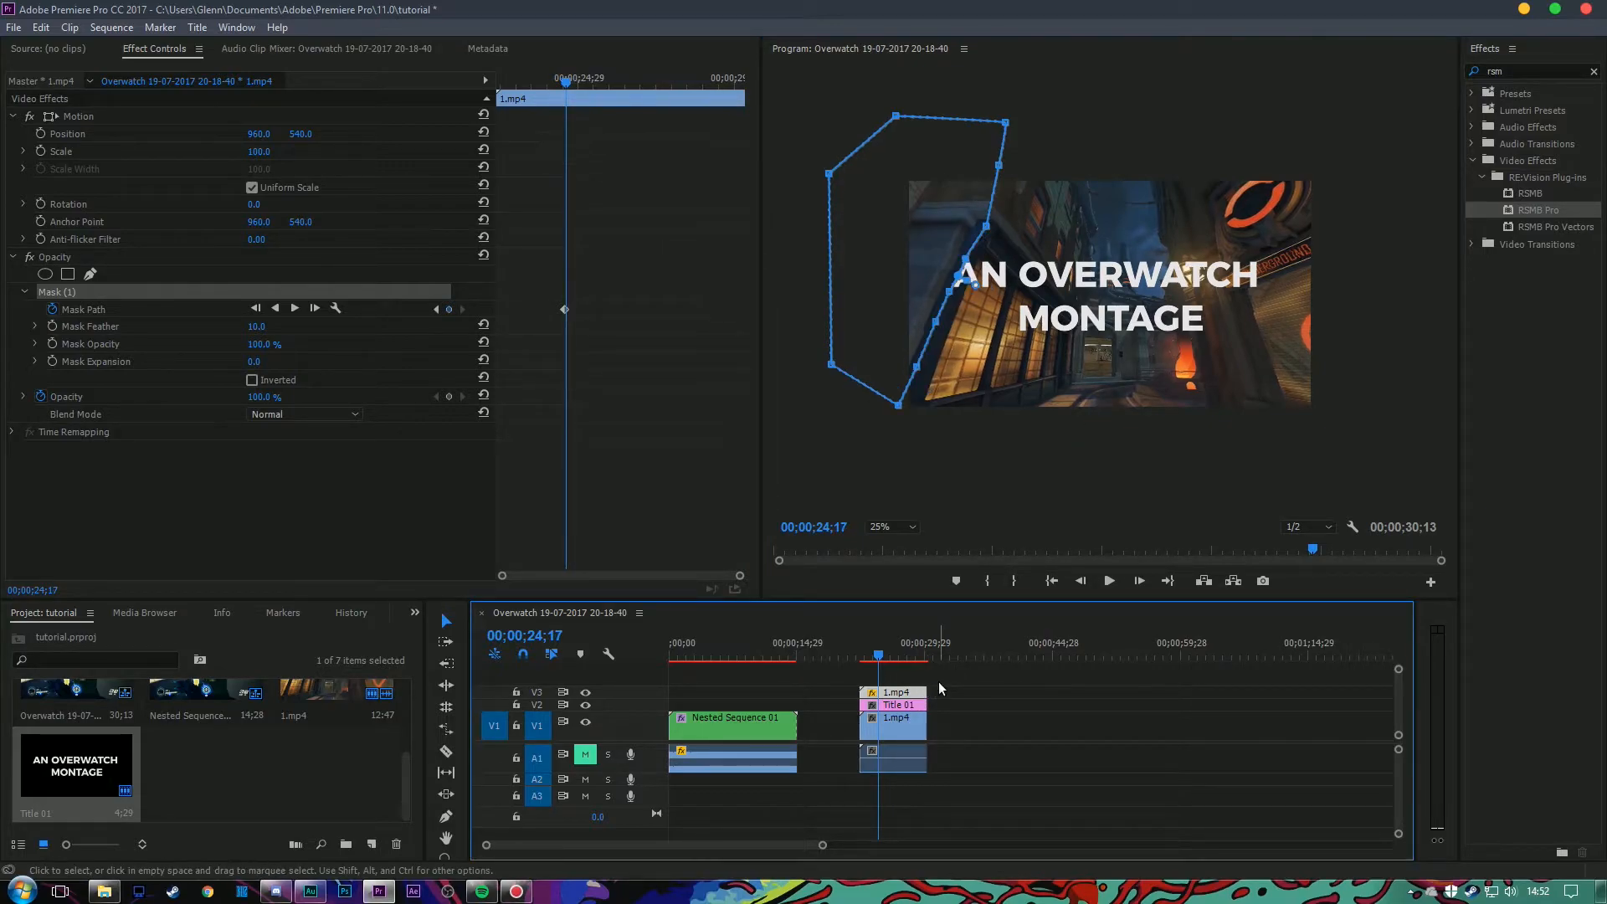
pyautogui.press('Left')
pyautogui.press('Left')
pyautogui.press('Left')
pyautogui.press('Left')
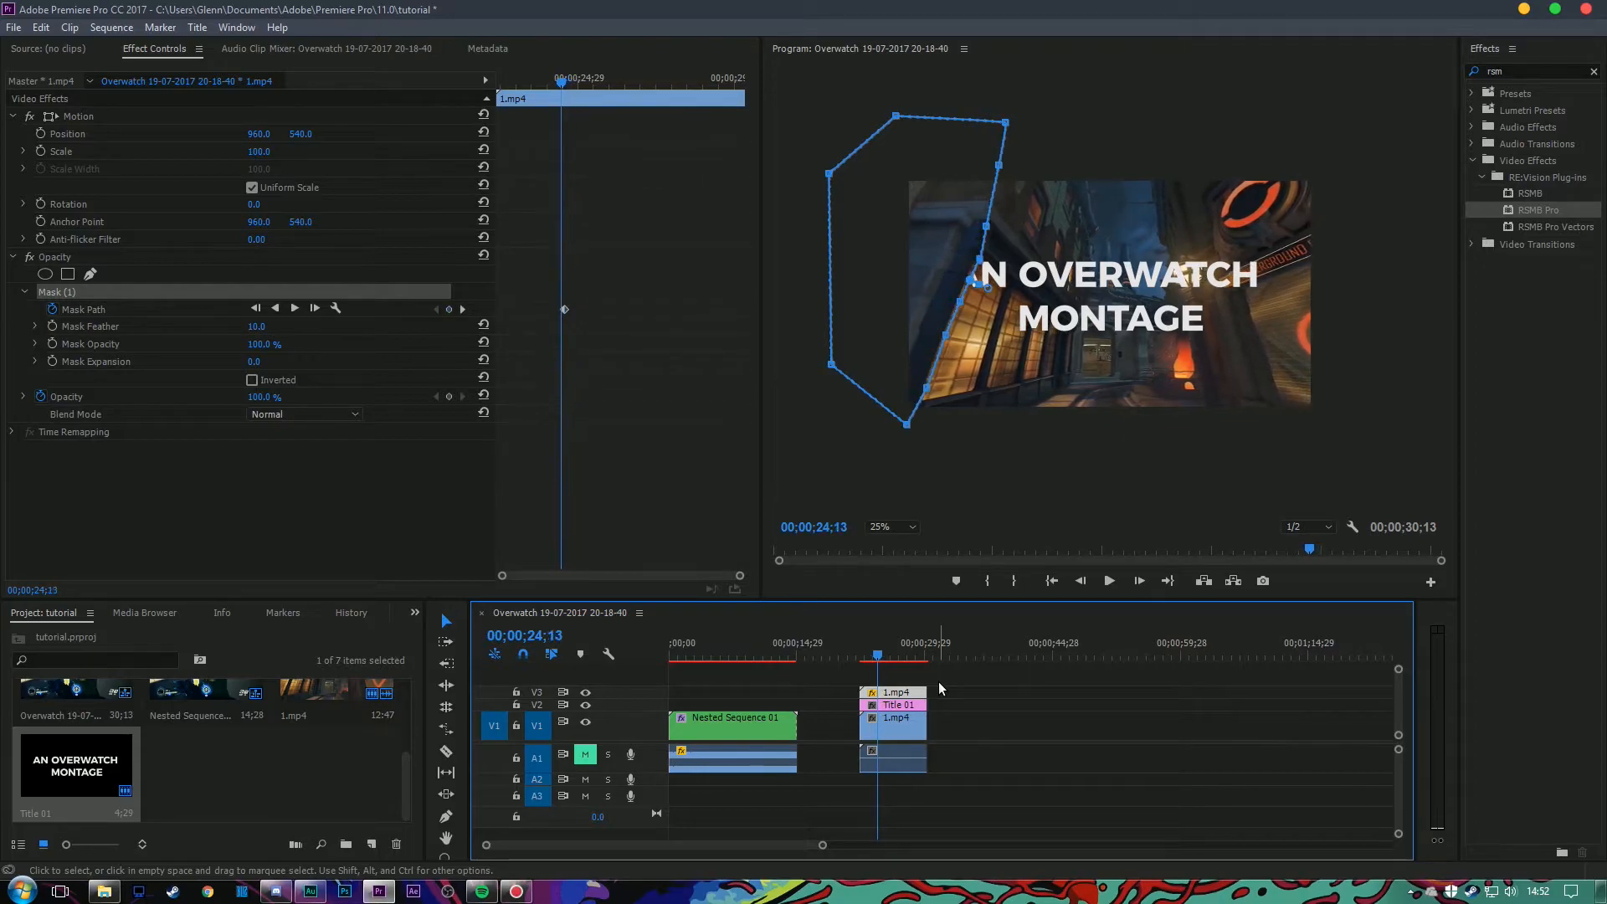
pyautogui.press('Right')
pyautogui.press('Right')
pyautogui.click(565, 310)
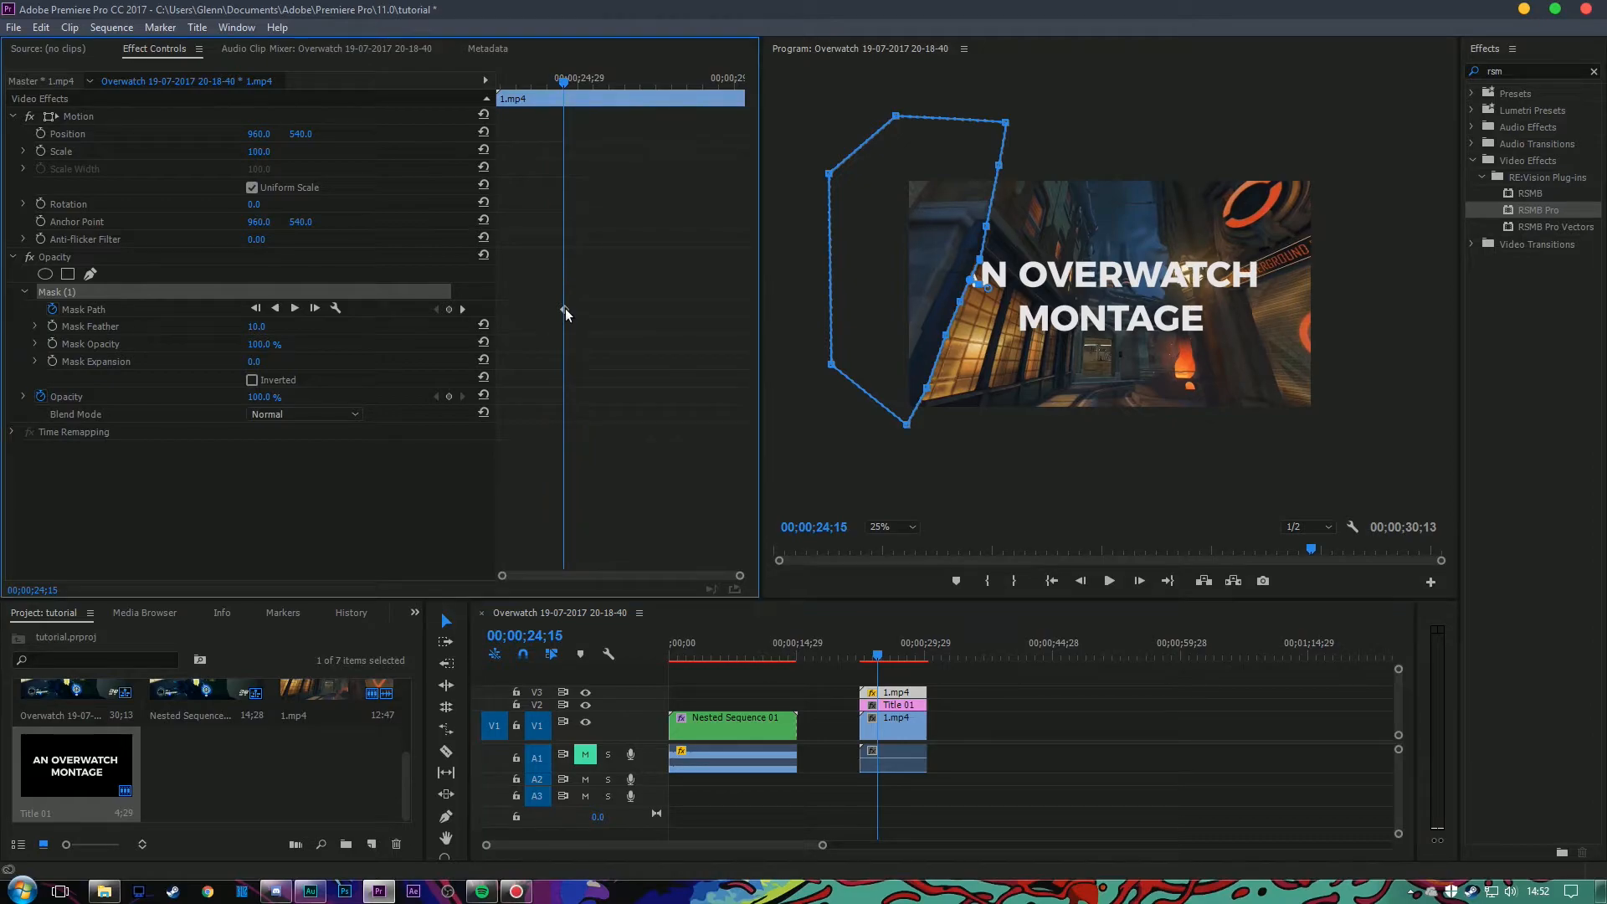
pyautogui.press('Right')
pyautogui.press('Right')
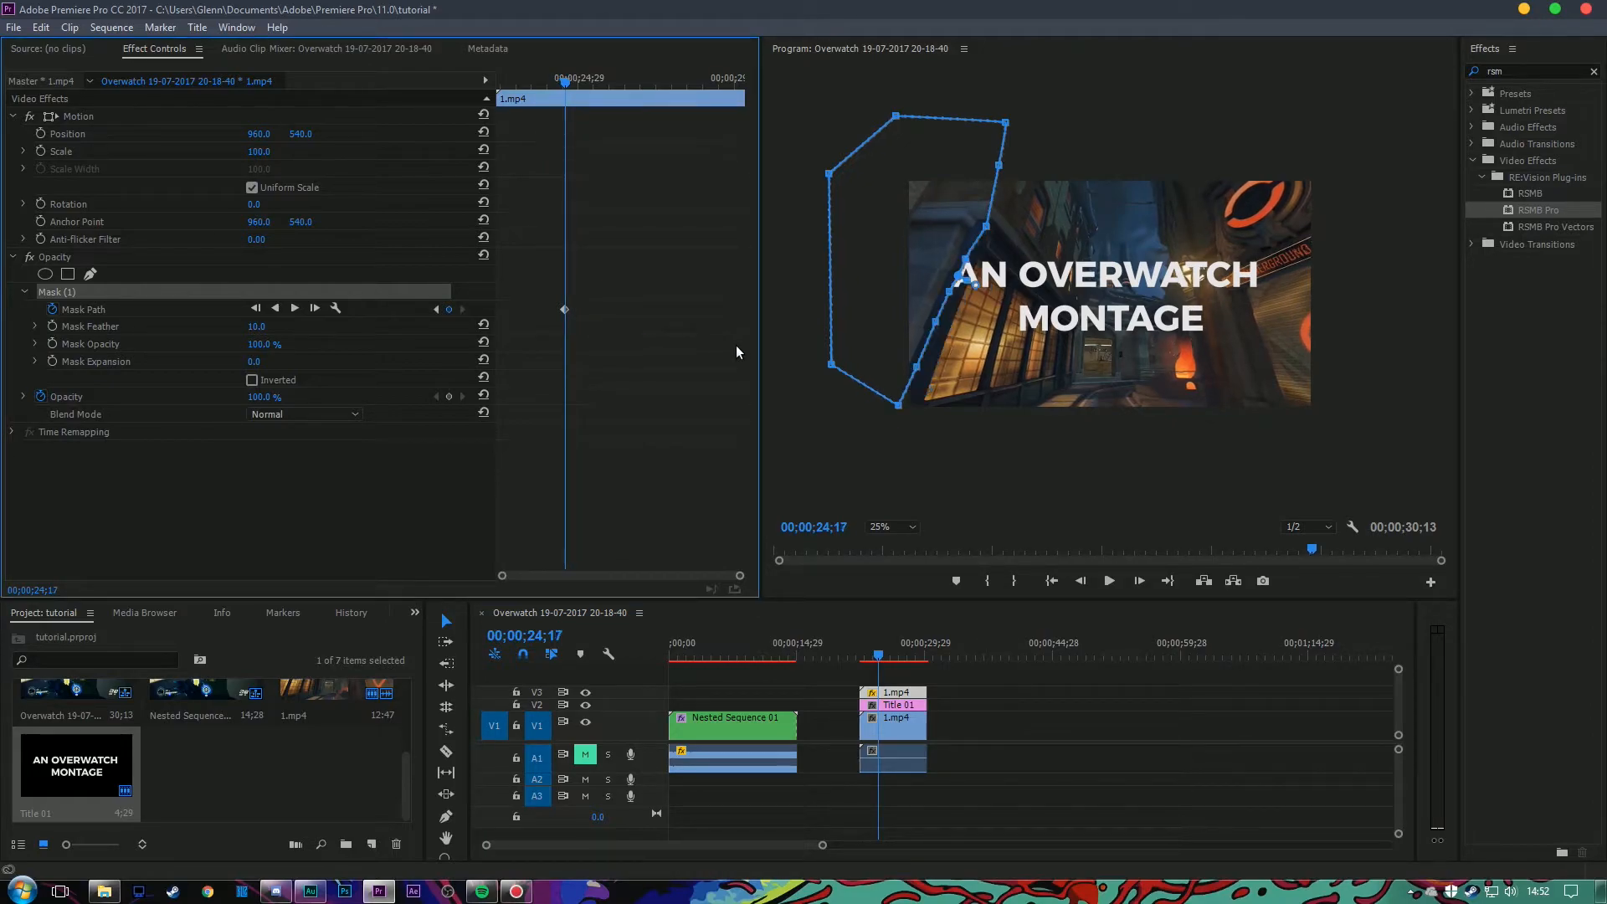
# Remove the Mask Path keyframes around 00;00;24;17 on the V3 copy
pyautogui.click(139, 262)
pyautogui.click(567, 309)
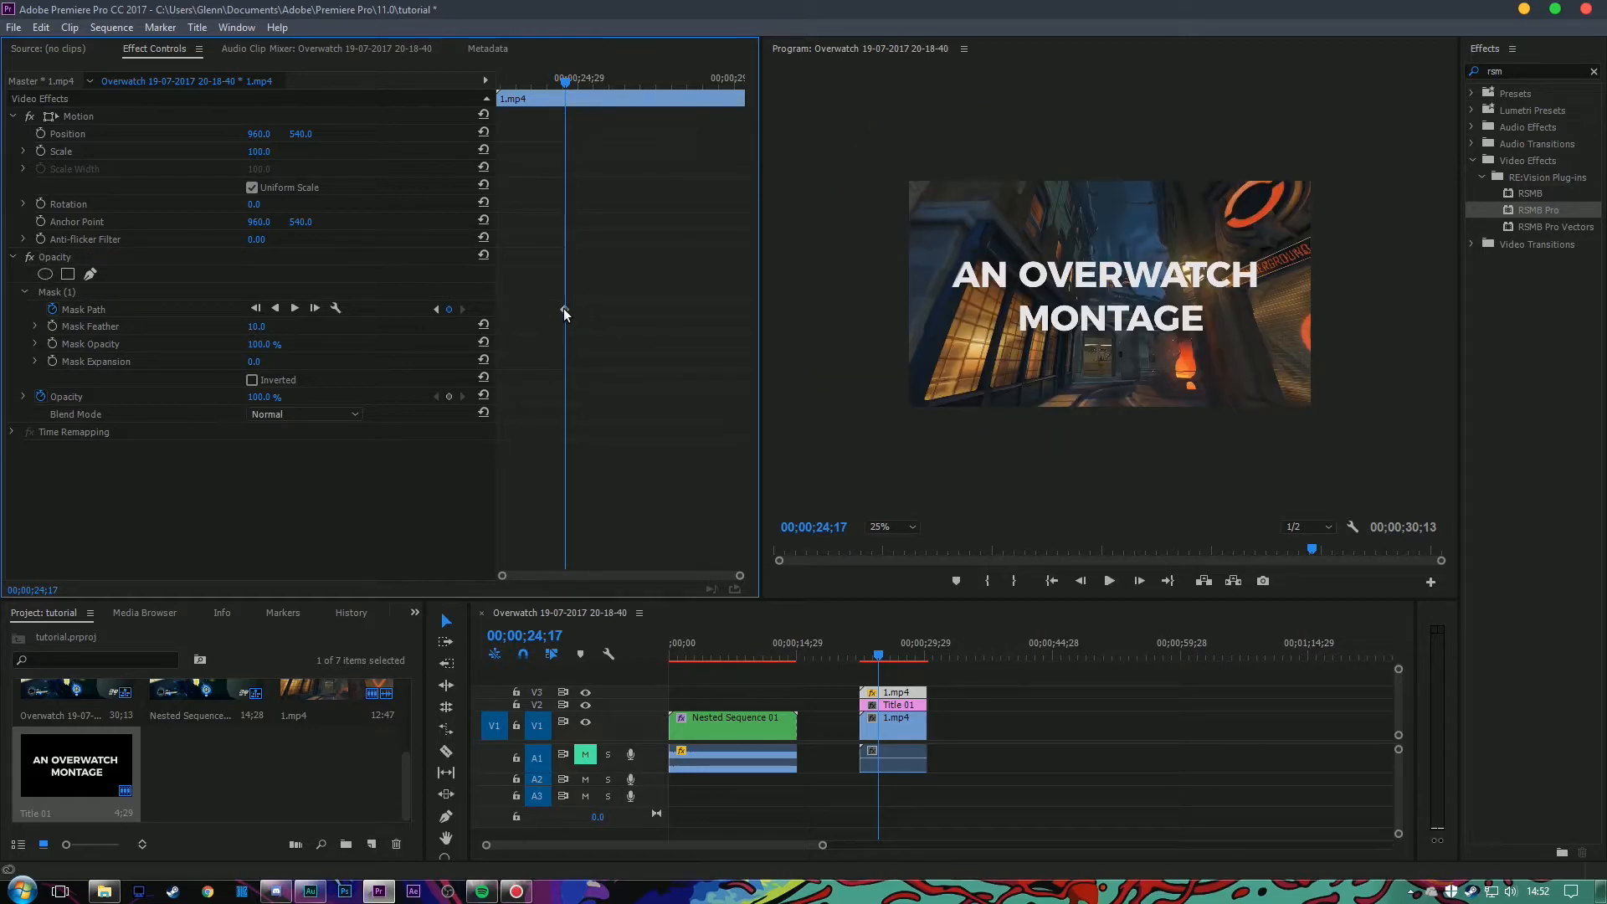
pyautogui.click(565, 309)
# Select the mask and step back to 00;00;24;03 and forward to 00;00;24;17 to check its outline against the building
pyautogui.click(58, 291)
pyautogui.press('Left')
pyautogui.press('Left')
pyautogui.press('Left')
pyautogui.press('Left')
pyautogui.press('Left')
pyautogui.press('Left')
pyautogui.press('Left')
pyautogui.press('Left')
pyautogui.press('Left')
pyautogui.press('Left')
pyautogui.press('Left')
pyautogui.press('Left')
pyautogui.press('Left')
pyautogui.press('Left')
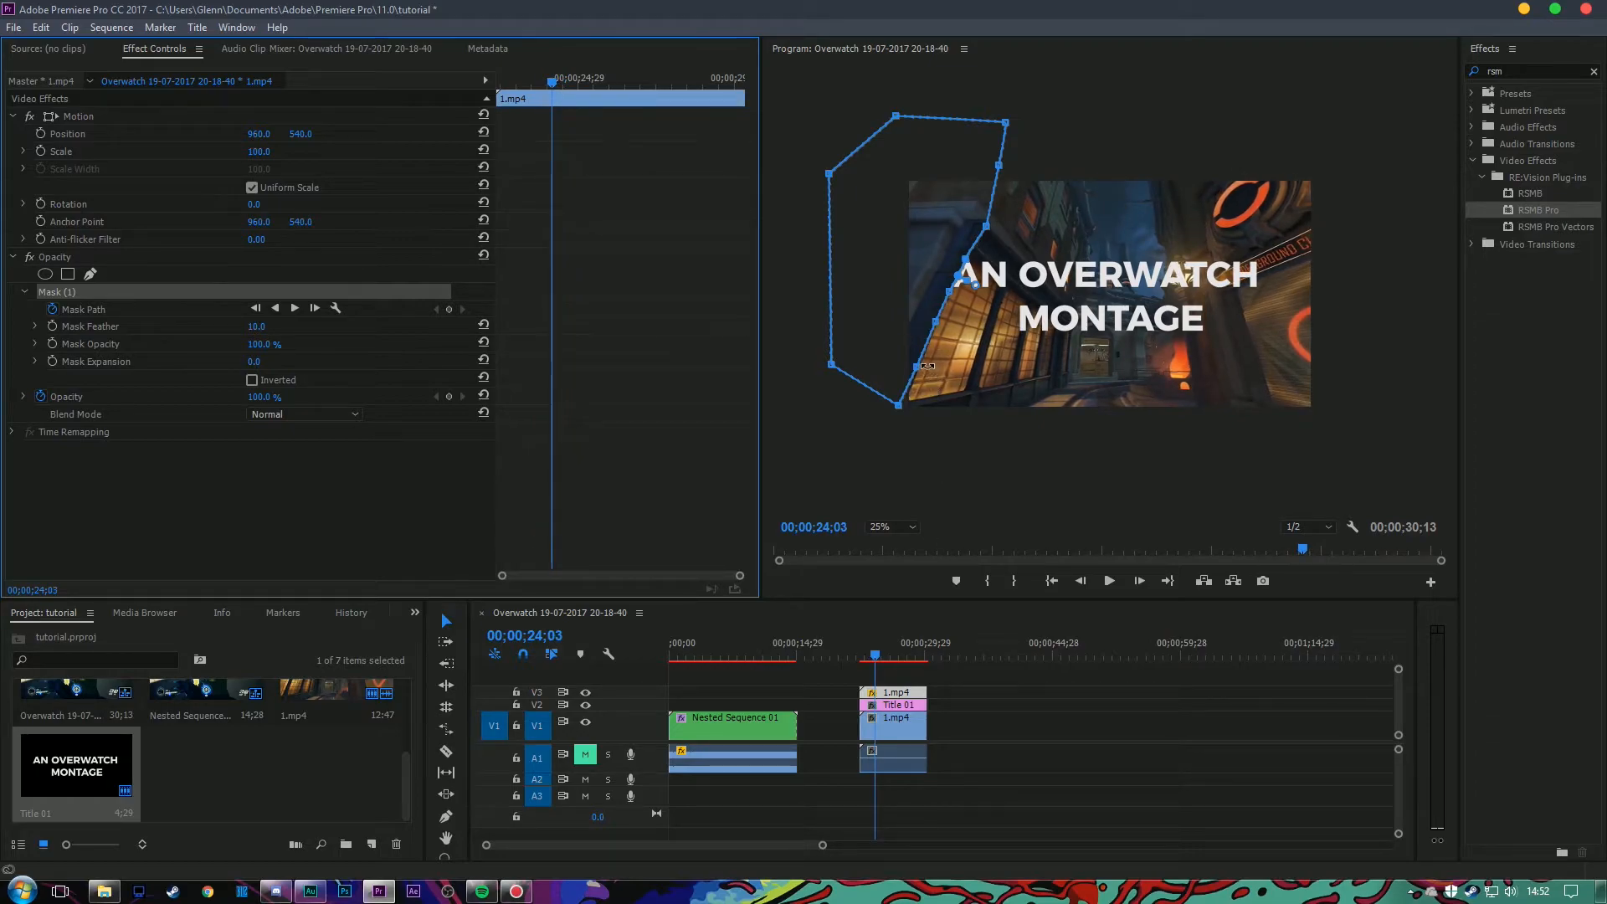
pyautogui.press('Right')
pyautogui.press('Right')
pyautogui.press('Right')
pyautogui.press('Right')
pyautogui.press('Right')
pyautogui.press('Right')
pyautogui.press('Right')
pyautogui.press('Right')
pyautogui.press('Right')
pyautogui.press('Right')
pyautogui.press('Right')
pyautogui.press('Right')
pyautogui.press('Right')
pyautogui.press('Right')
# Shift the whole mask at 00;00;24;17 to follow the building edge and align its corner point beside the title's first letters
pyautogui.click(875, 281)
pyautogui.moveTo(875, 281); pyautogui.dragTo(890, 292)
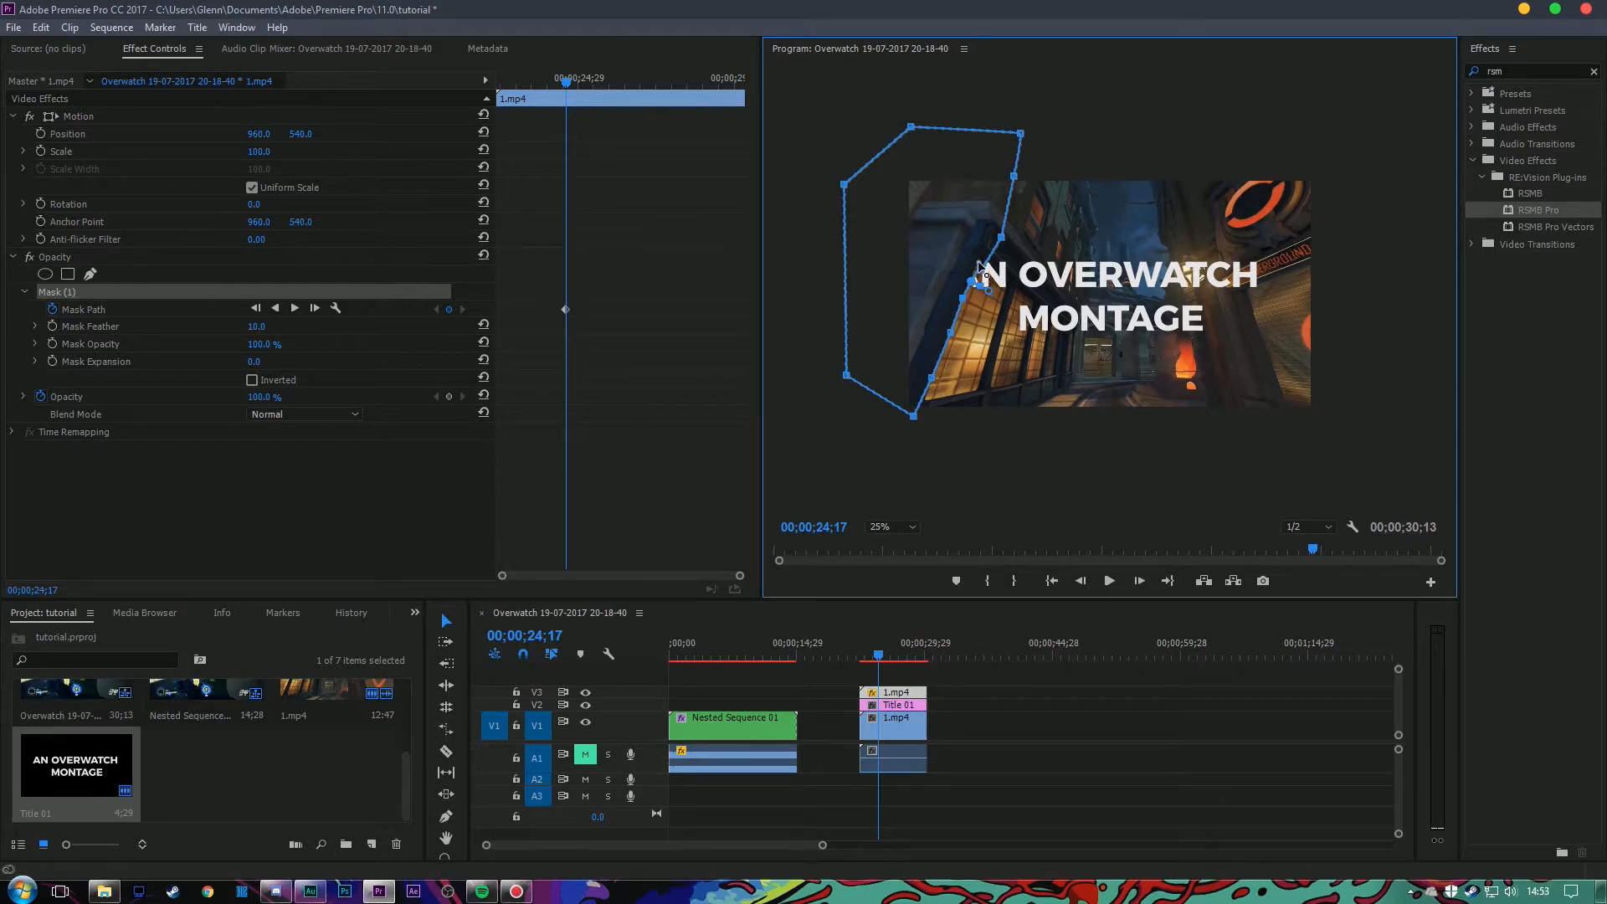
pyautogui.moveTo(962, 267); pyautogui.dragTo(982, 278)
# Advance to 00;00;25;08, move the mask right with the building edge, and fine-tune the corner point near the roofline
pyautogui.click(903, 692)
pyautogui.press('Right')
pyautogui.press('Right')
pyautogui.press('Right')
pyautogui.press('Right')
pyautogui.press('Right')
pyautogui.press('Right')
pyautogui.press('Right')
pyautogui.press('Right')
pyautogui.press('Right')
pyautogui.press('Right')
pyautogui.press('Right')
pyautogui.press('Right')
pyautogui.press('Right')
pyautogui.press('Right')
pyautogui.press('Right')
pyautogui.press('Right')
pyautogui.press('Right')
pyautogui.press('Right')
pyautogui.press('Right')
pyautogui.press('Right')
pyautogui.press('Right')
pyautogui.click(865, 313)
pyautogui.moveTo(865, 314); pyautogui.dragTo(879, 318)
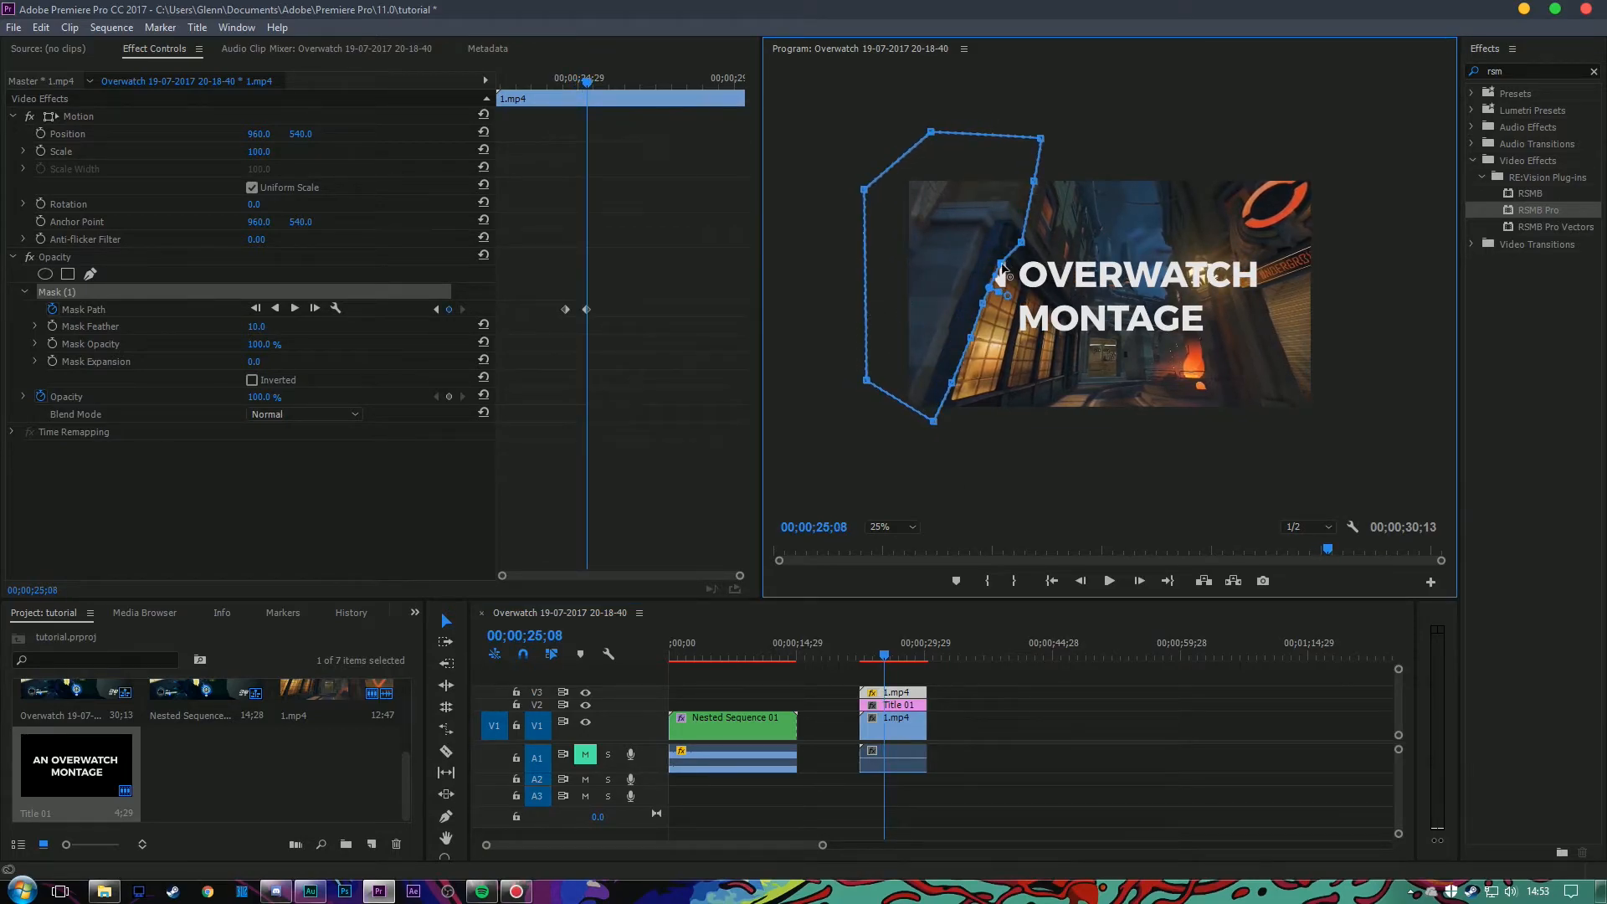
pyautogui.moveTo(999, 265)
pyautogui.mouseDown()
pyautogui.moveTo(960, 270)
pyautogui.moveTo(1004, 270)
pyautogui.moveTo(1023, 254)
pyautogui.moveTo(1007, 263)
pyautogui.moveTo(1021, 249)
pyautogui.moveTo(1005, 243)
pyautogui.moveTo(1028, 259)
pyautogui.moveTo(994, 261)
pyautogui.mouseUp()
# Keyframe the mask at two further points up to 00;00;27;07, moving and curving it to follow the building edge
pyautogui.click(888, 658)
pyautogui.moveTo(888, 658); pyautogui.dragTo(896, 656)
pyautogui.moveTo(895, 322); pyautogui.dragTo(1016, 280)
pyautogui.moveTo(894, 662); pyautogui.dragTo(902, 662)
pyautogui.moveTo(1028, 252); pyautogui.dragTo(1086, 230)
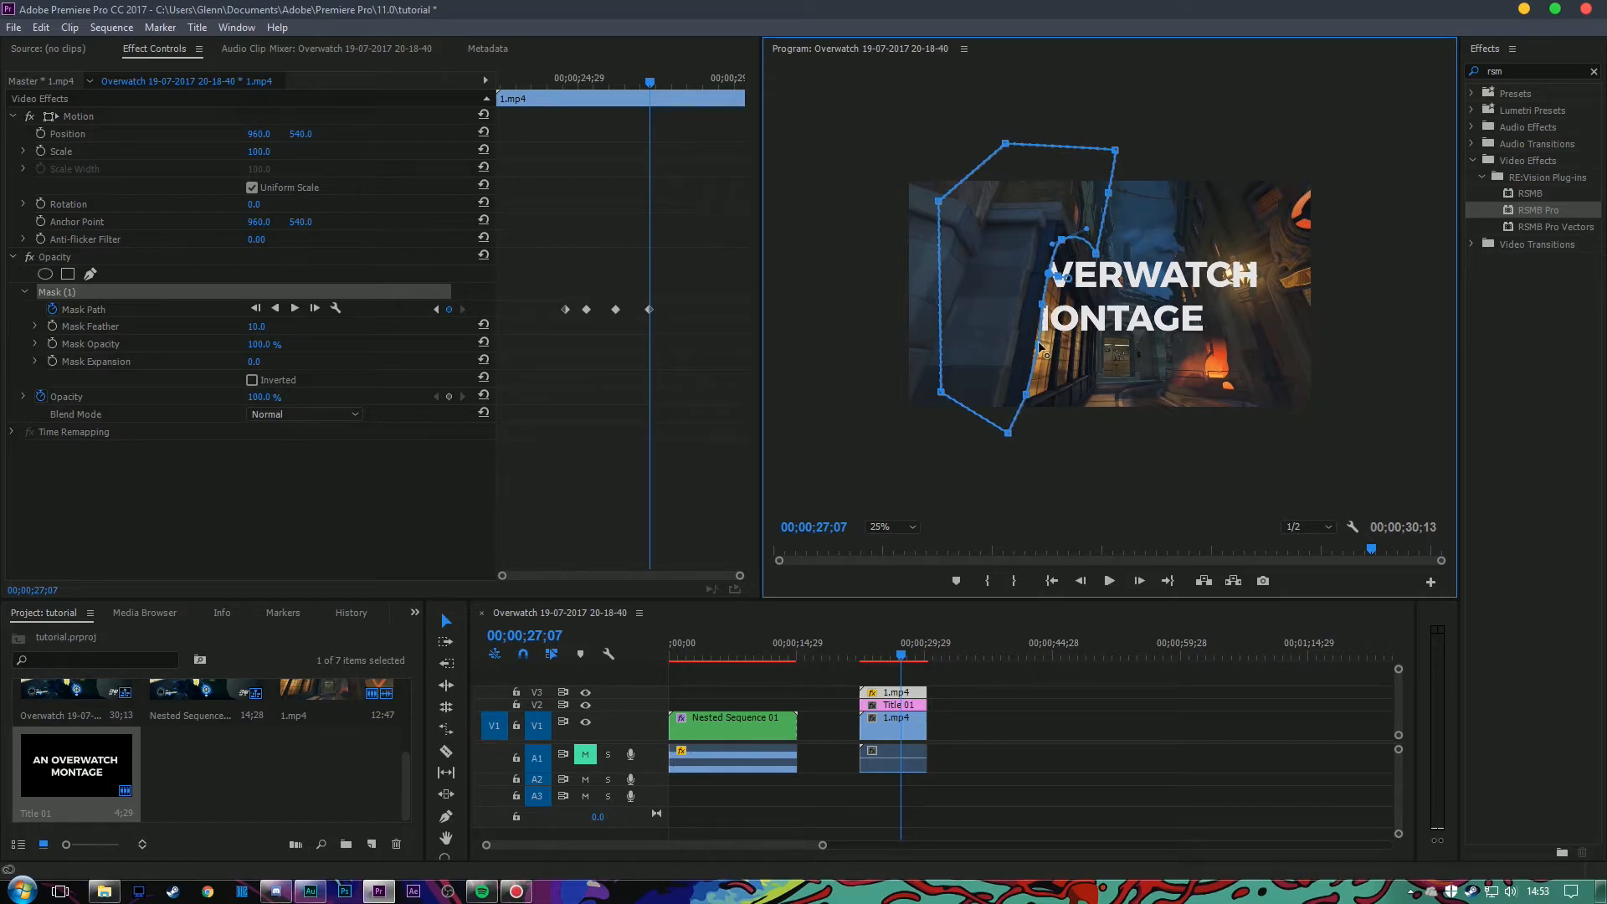
# Move the mask to the wall edge at 00;00;28;19 and stretch its outer points beyond the frame's left side
pyautogui.moveTo(903, 658); pyautogui.dragTo(913, 659)
pyautogui.moveTo(949, 318); pyautogui.dragTo(998, 322)
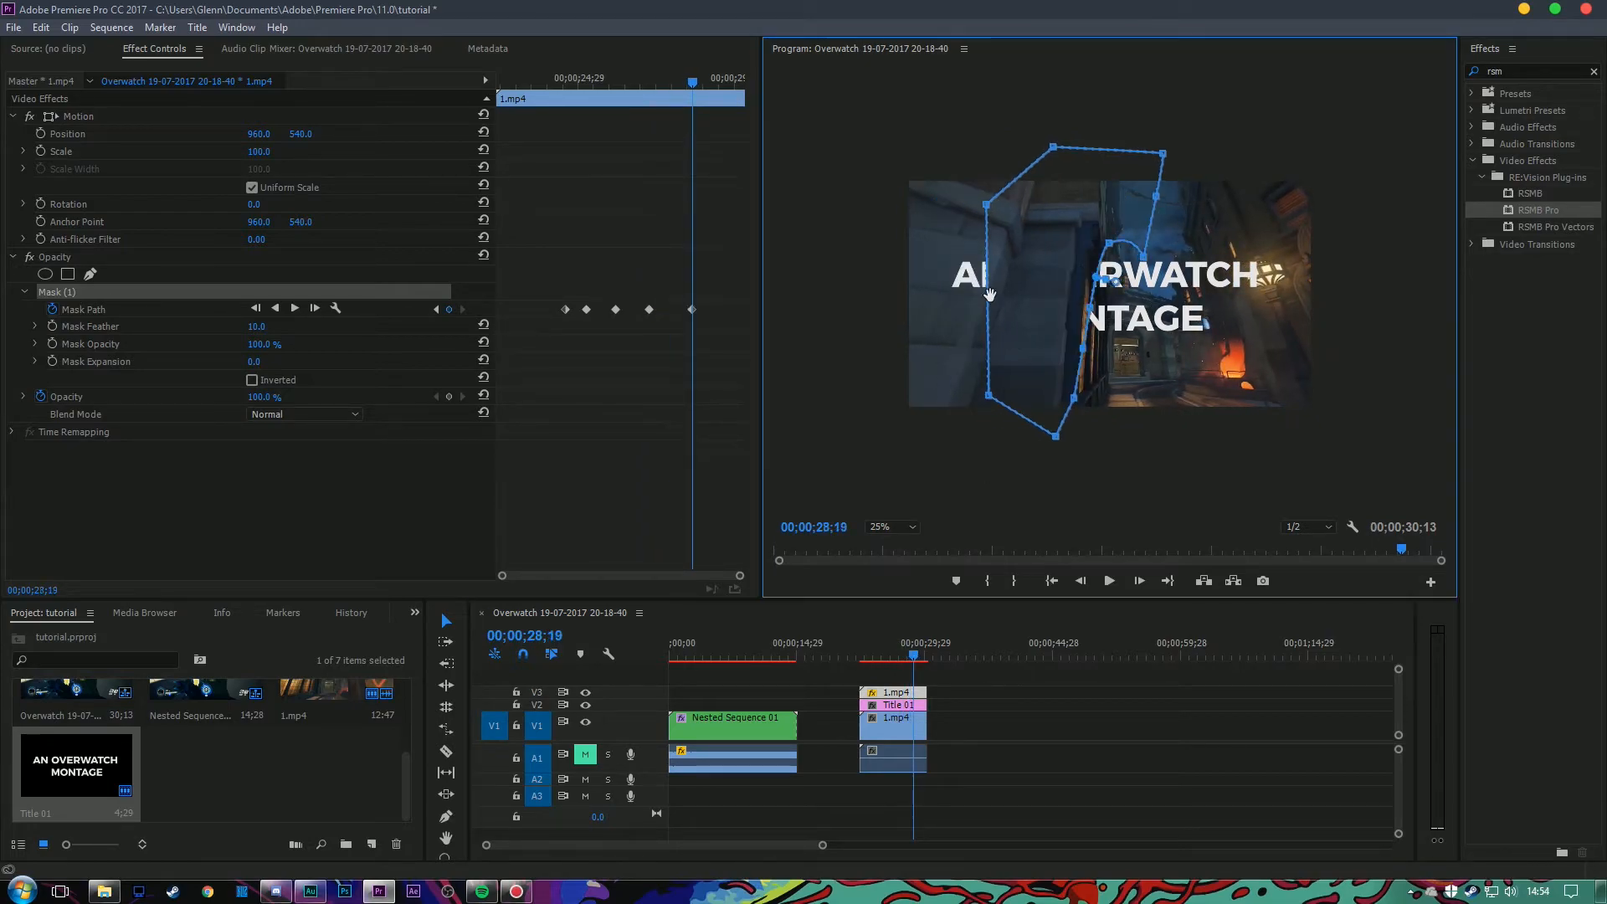
pyautogui.moveTo(976, 194); pyautogui.dragTo(879, 161)
pyautogui.moveTo(989, 397); pyautogui.dragTo(854, 432)
pyautogui.moveTo(1109, 243); pyautogui.dragTo(1094, 241)
pyautogui.moveTo(1090, 308); pyautogui.dragTo(1081, 349)
# Keyframe the mask shortly before 00;00;30;00, realigning its wall edge and extending its outer corner past the frame
pyautogui.moveTo(919, 666); pyautogui.dragTo(922, 658)
pyautogui.moveTo(979, 416); pyautogui.dragTo(1027, 415)
pyautogui.moveTo(1129, 305); pyautogui.dragTo(1123, 341)
pyautogui.moveTo(937, 163); pyautogui.dragTo(852, 164)
# Refine the mask's wall edge at 00;00;30;00 and nudge the whole mask right at 00;00;30;06
pyautogui.moveTo(923, 658); pyautogui.dragTo(925, 658)
pyautogui.moveTo(1123, 342); pyautogui.dragTo(1128, 342)
pyautogui.moveTo(1122, 268); pyautogui.dragTo(1127, 268)
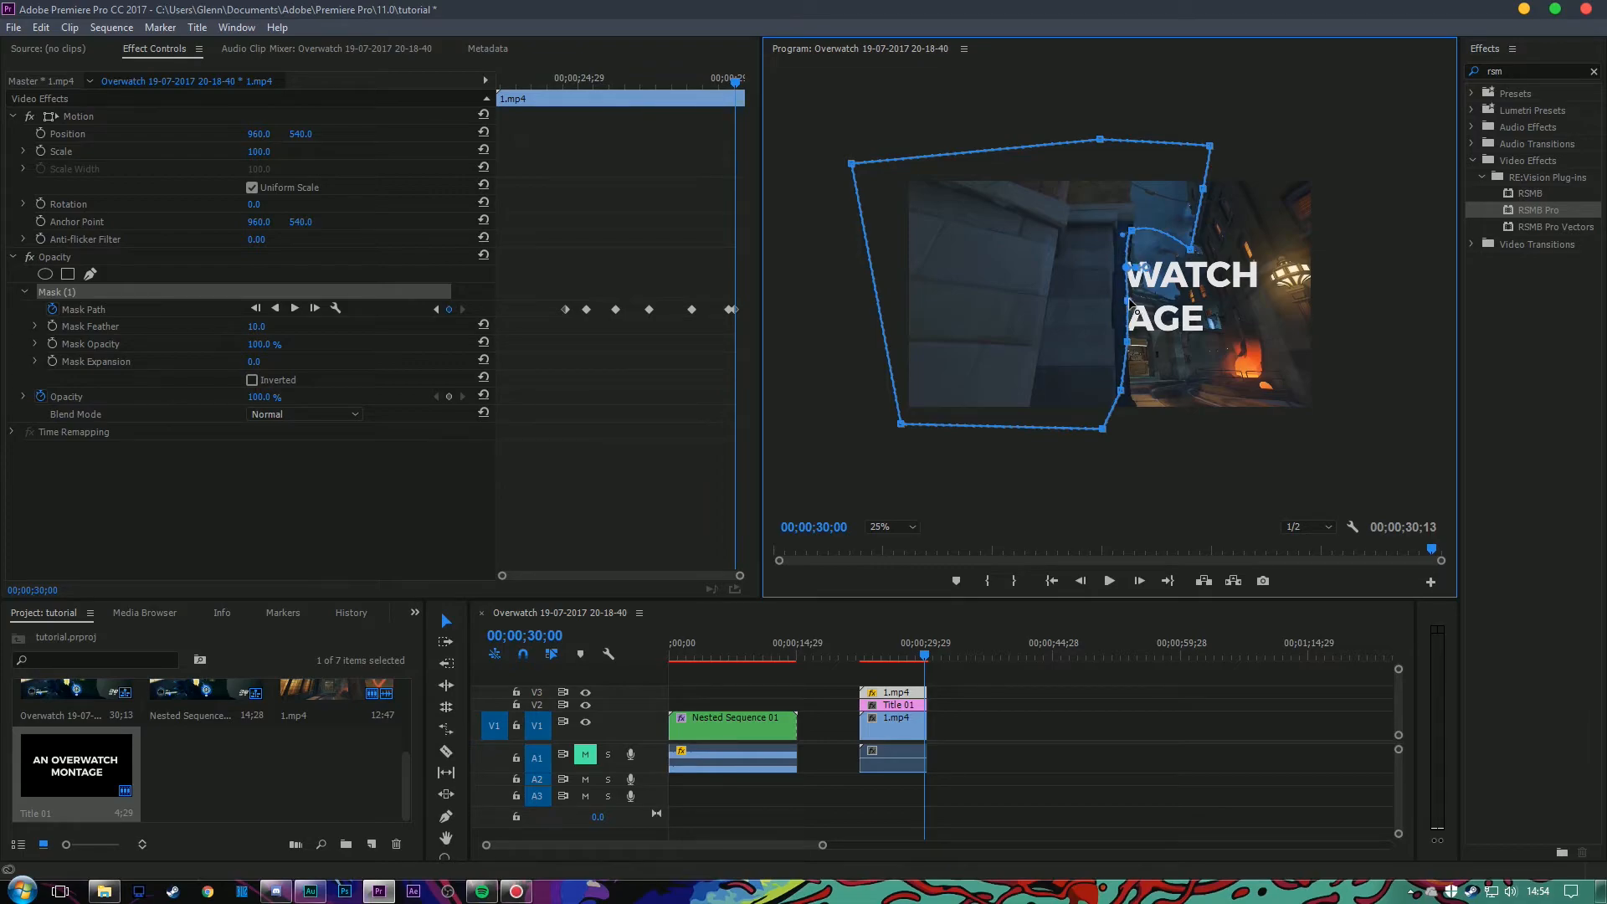
pyautogui.moveTo(924, 659); pyautogui.dragTo(928, 662)
pyautogui.moveTo(1034, 396); pyautogui.dragTo(1039, 395)
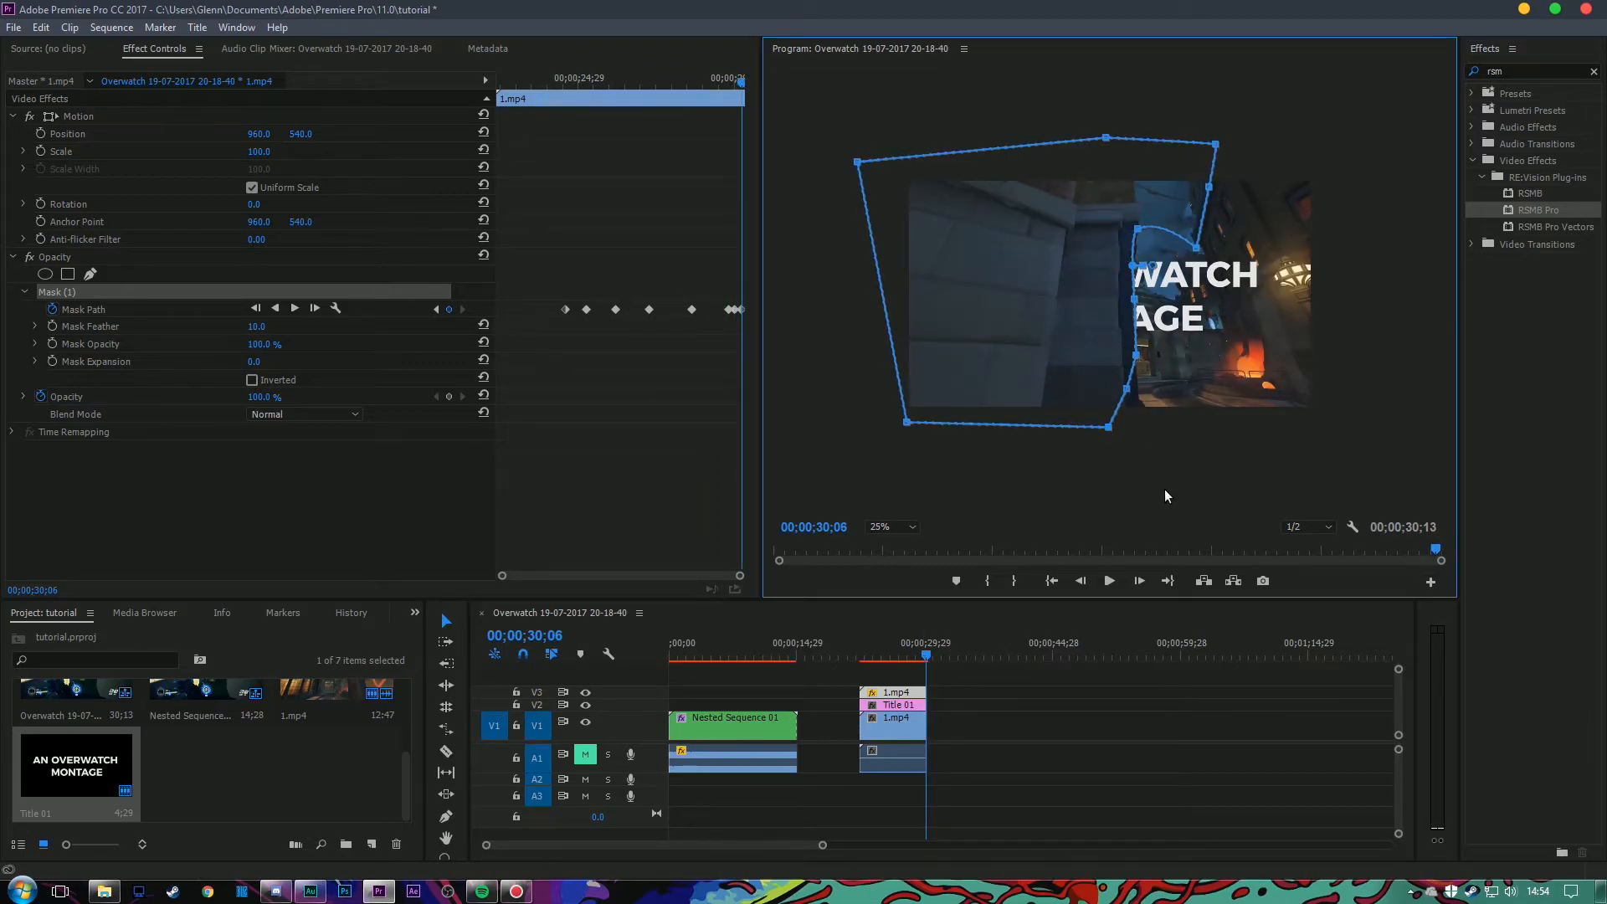
# Step back frame by frame from 00;00;30;06 to 00;00;29;27 to check the mask against the wall edge
pyautogui.click(1092, 585)
pyautogui.click(1092, 585)
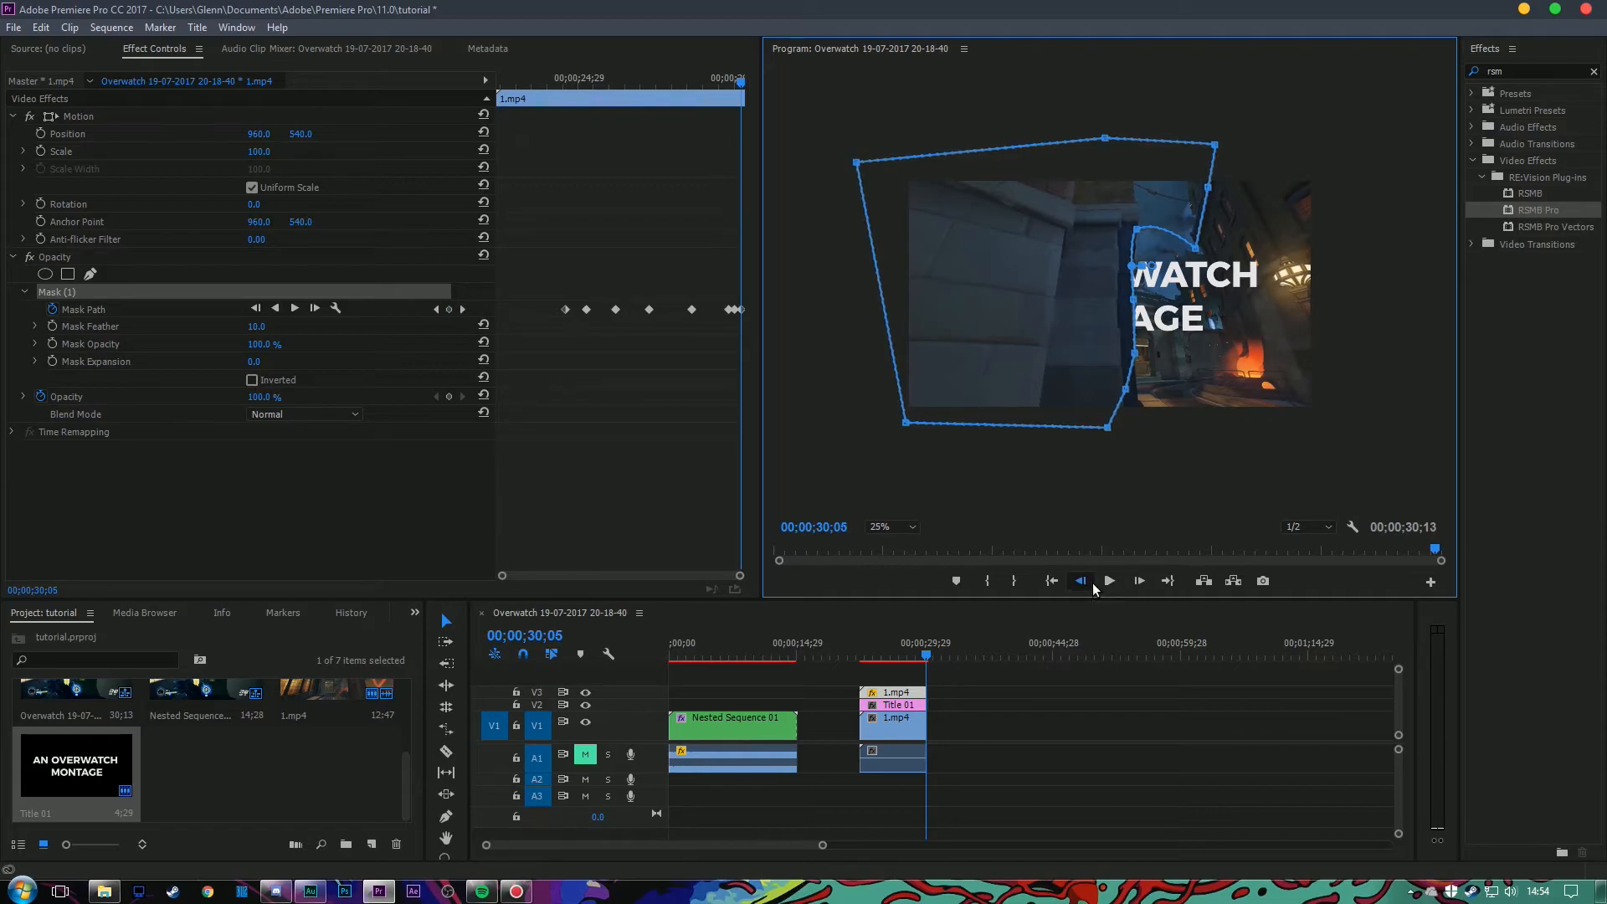
pyautogui.click(1092, 587)
pyautogui.doubleClick(1093, 587)
pyautogui.click(1093, 588)
pyautogui.click(1093, 588)
pyautogui.click(1093, 588)
pyautogui.click(1093, 588)
# Select Title 01 and step back to 00;00;27;23 to examine how the title emerges from behind the building
pyautogui.click(902, 710)
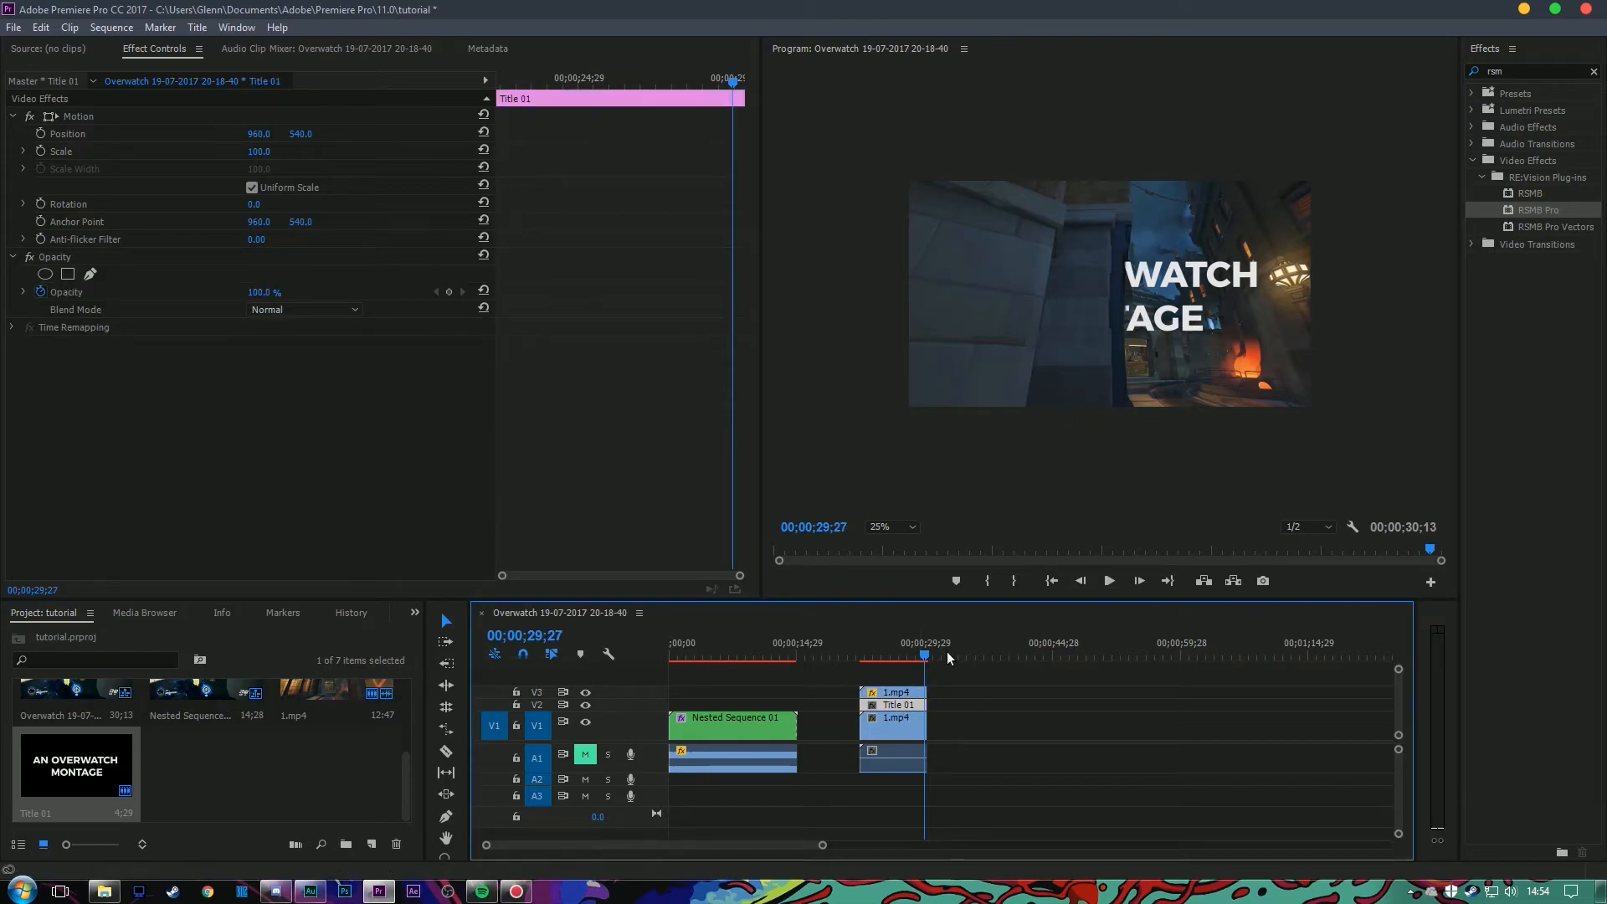
pyautogui.click(1086, 585)
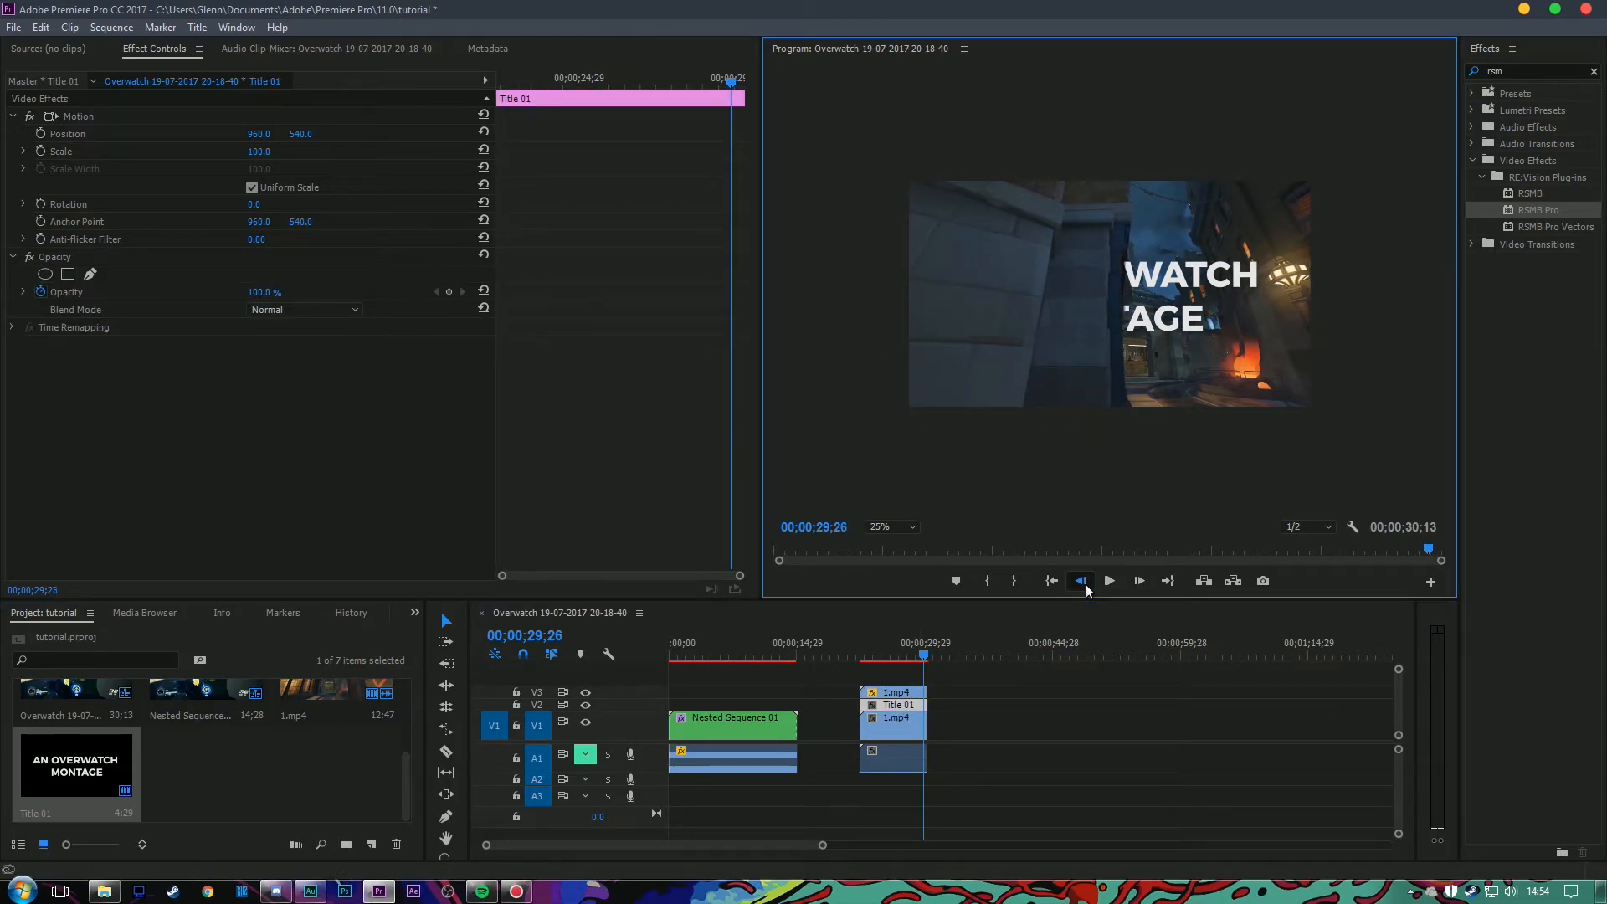
pyautogui.hotkey('shift', 'Left')
pyautogui.hotkey('shift', 'Left')
pyautogui.press('Left')
pyautogui.press('Left')
pyautogui.press('Left')
pyautogui.press('Left')
pyautogui.press('Left')
pyautogui.press('Left')
pyautogui.press('Left')
pyautogui.press('Left')
pyautogui.press('Left')
pyautogui.press('Left')
pyautogui.press('Left')
pyautogui.press('Left')
pyautogui.press('Left')
pyautogui.press('Left')
pyautogui.press('Left')
pyautogui.press('Left')
pyautogui.press('Left')
pyautogui.press('Left')
pyautogui.press('Left')
pyautogui.press('Left')
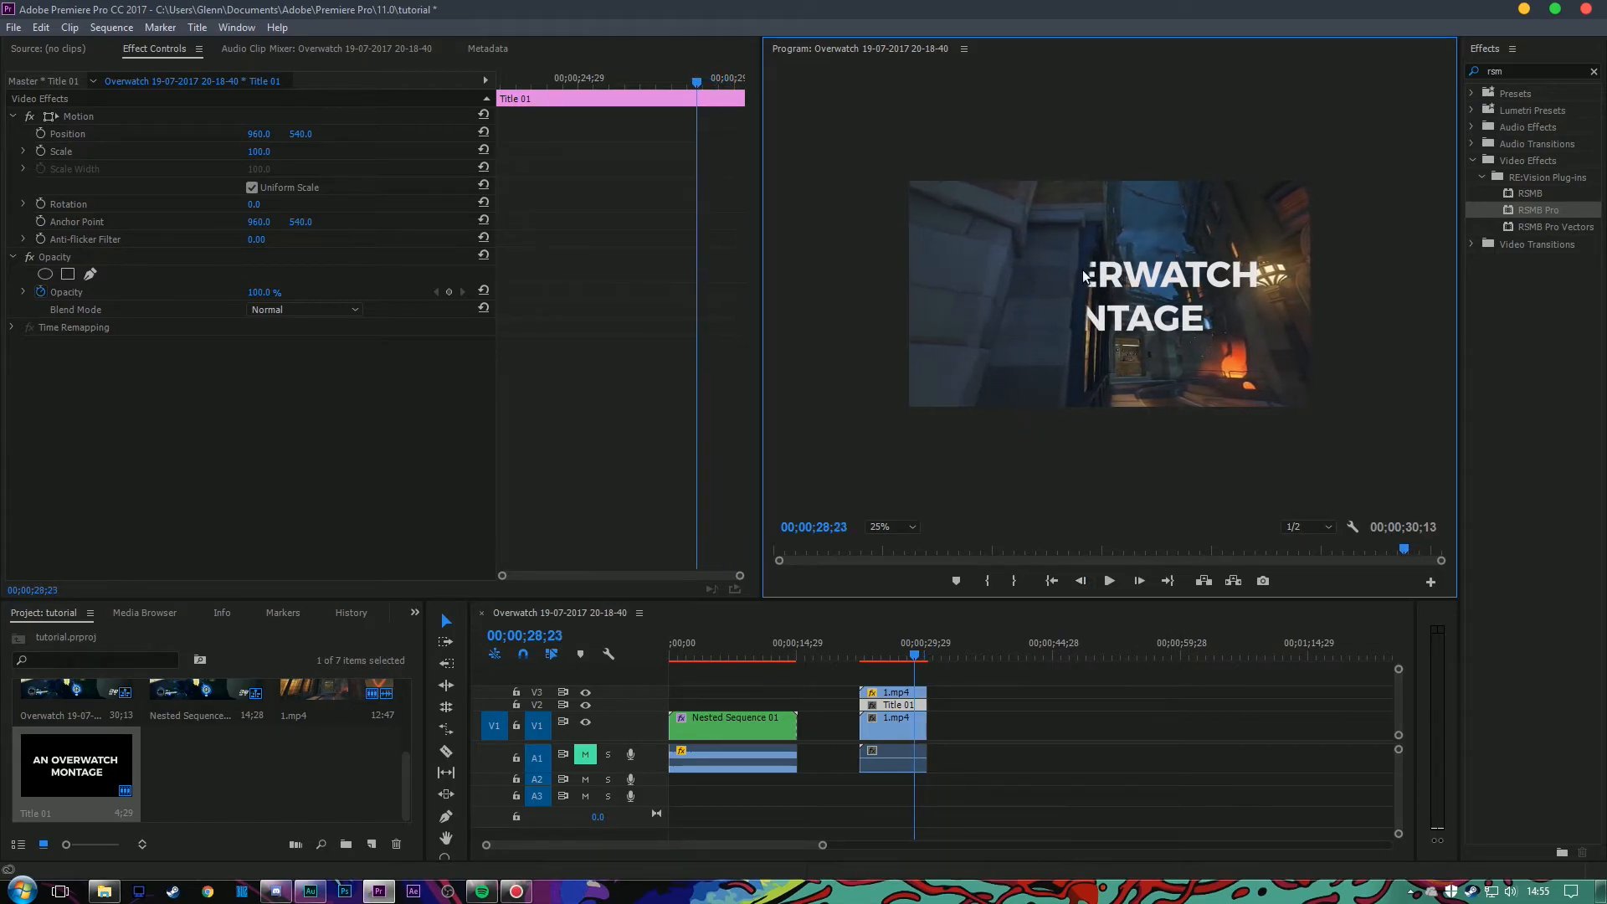
pyautogui.press('Left')
pyautogui.press('Left')
pyautogui.press('Left')
pyautogui.press('Left')
pyautogui.press('Left')
pyautogui.press('Left')
pyautogui.press('Left')
pyautogui.press('Left')
pyautogui.press('Left')
pyautogui.press('Left')
pyautogui.press('Left')
pyautogui.press('Left')
pyautogui.press('Left')
pyautogui.press('Left')
pyautogui.press('Left')
pyautogui.press('Left')
pyautogui.press('Left')
pyautogui.press('Left')
pyautogui.press('Left')
pyautogui.press('Left')
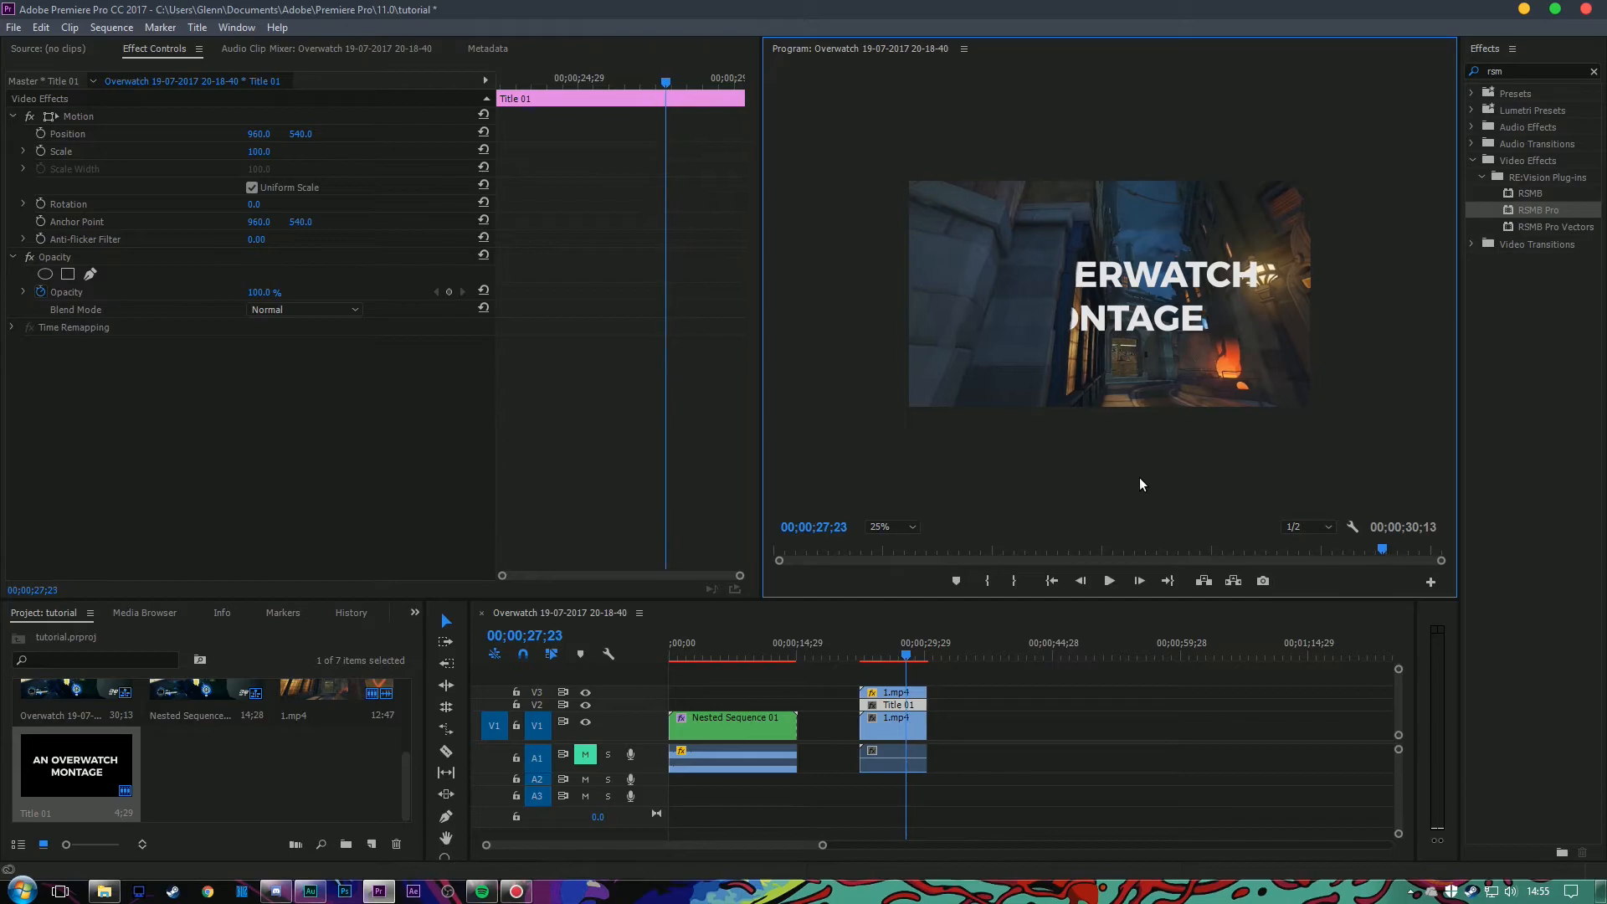
# Step back frame by frame from 00;00;27;23 to 00;00;23;24 to examine how the building's edge covers the title
pyautogui.press('Left')
pyautogui.press('Left')
pyautogui.press('Left')
pyautogui.press('Left')
pyautogui.press('Left')
pyautogui.press('Left')
pyautogui.press('Left')
pyautogui.press('Left')
pyautogui.press('Left')
pyautogui.press('Left')
pyautogui.press('Left')
pyautogui.press('Left')
pyautogui.press('Left')
pyautogui.press('Left')
pyautogui.press('Left')
pyautogui.press('Left')
pyautogui.press('Left')
pyautogui.press('Left')
pyautogui.press('Left')
pyautogui.press('Left')
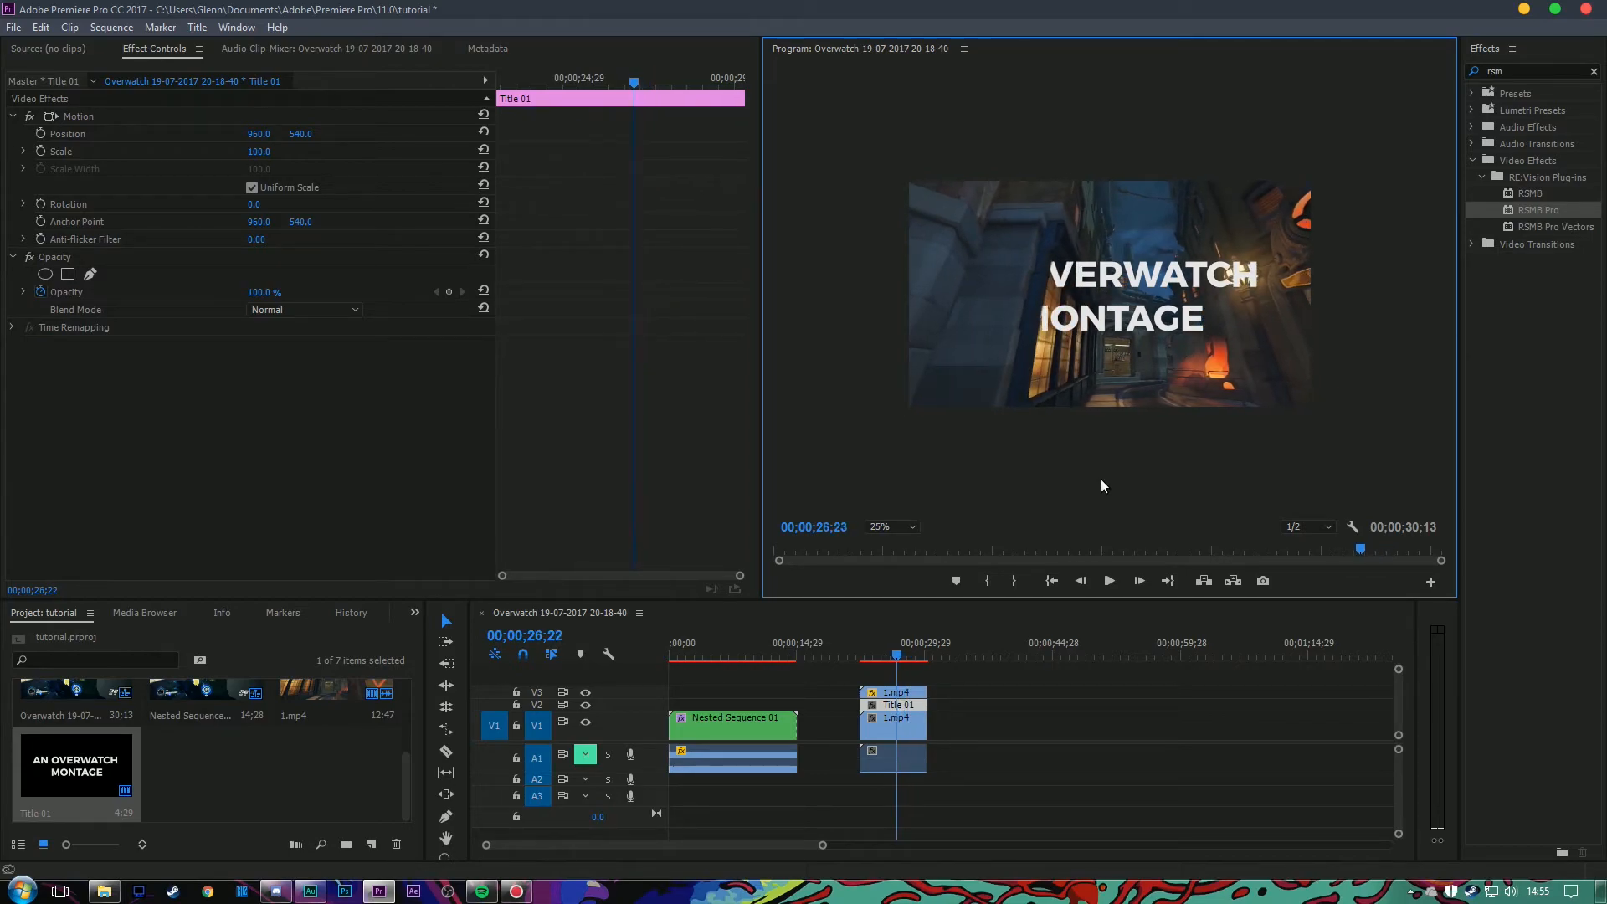
pyautogui.press('Left')
pyautogui.press('Left')
pyautogui.press('Left')
pyautogui.press('Left')
pyautogui.press('Left')
pyautogui.press('Left')
pyautogui.press('Left')
pyautogui.press('Left')
pyautogui.press('Left')
pyautogui.press('Left')
pyautogui.press('Left')
pyautogui.press('Left')
pyautogui.press('Left')
pyautogui.press('Left')
pyautogui.press('Left')
pyautogui.press('Left')
pyautogui.press('Left')
pyautogui.press('Left')
pyautogui.press('Left')
pyautogui.press('Left')
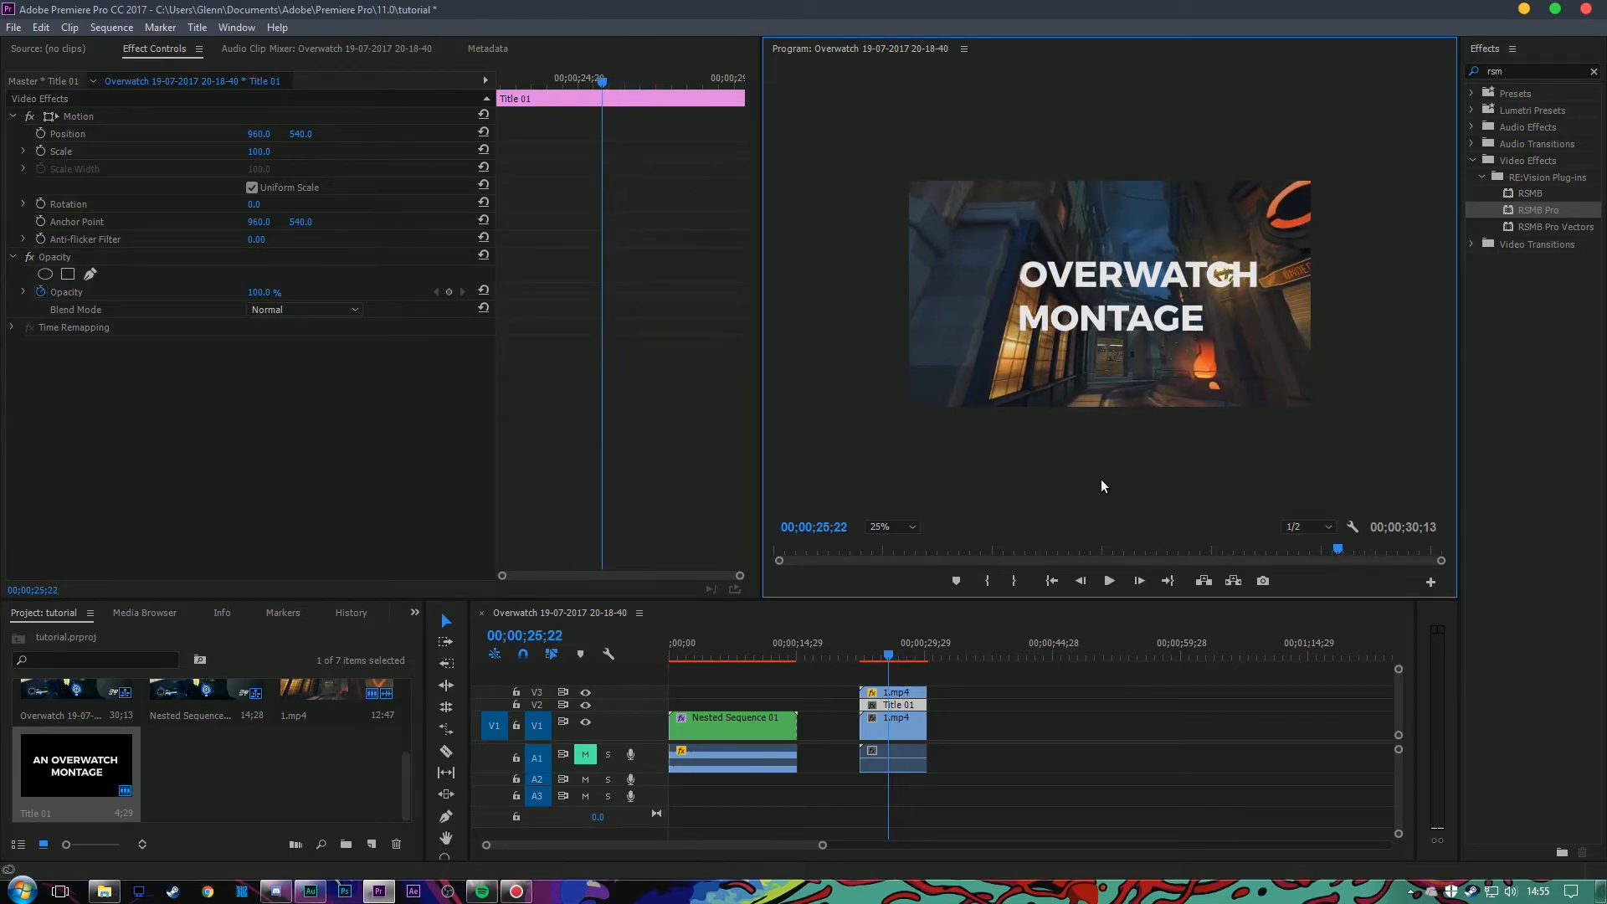
pyautogui.press('Left')
pyautogui.press('Left')
pyautogui.press('Left')
pyautogui.press('Left')
pyautogui.press('Left')
pyautogui.press('Left')
pyautogui.press('Left')
pyautogui.press('Left')
pyautogui.press('Left')
pyautogui.press('Left')
pyautogui.press('Left')
pyautogui.press('Left')
pyautogui.press('Left')
pyautogui.press('Left')
pyautogui.press('Left')
pyautogui.press('Left')
pyautogui.press('Left')
pyautogui.press('Left')
pyautogui.press('Left')
pyautogui.press('Left')
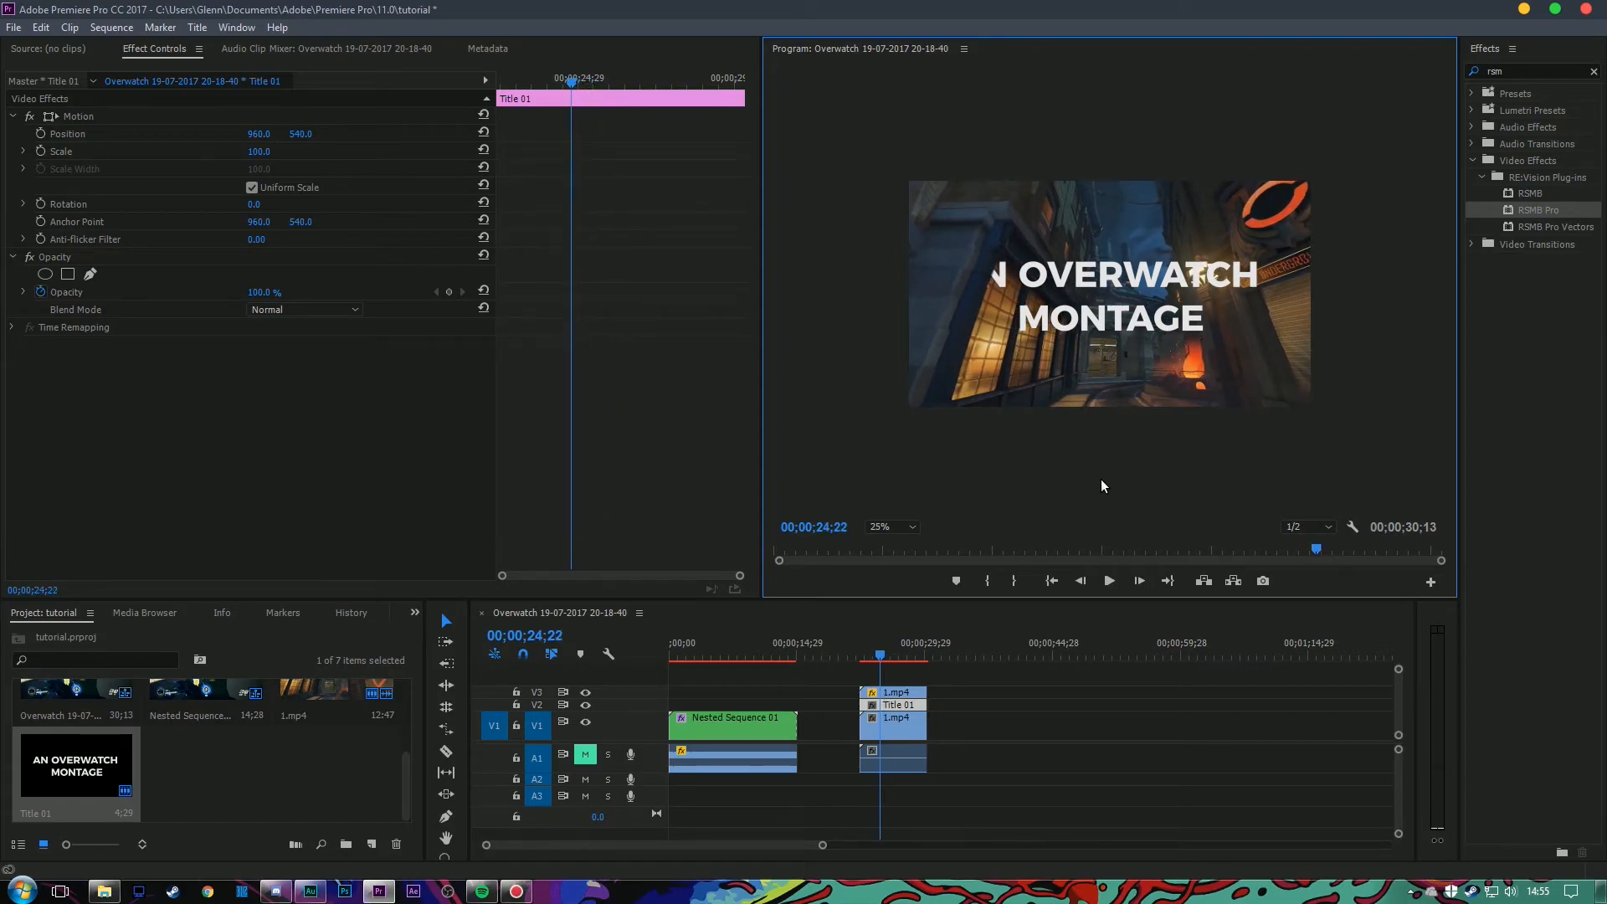
pyautogui.press('Left')
pyautogui.press('Left')
pyautogui.press('Left')
pyautogui.press('Left')
pyautogui.press('Left')
pyautogui.press('Left')
pyautogui.press('Left')
pyautogui.press('Left')
pyautogui.press('Left')
pyautogui.press('Left')
pyautogui.press('Left')
pyautogui.press('Left')
pyautogui.press('Left')
pyautogui.press('Left')
pyautogui.press('Left')
pyautogui.press('Left')
pyautogui.press('Left')
pyautogui.press('Left')
pyautogui.press('Left')
pyautogui.press('Left')
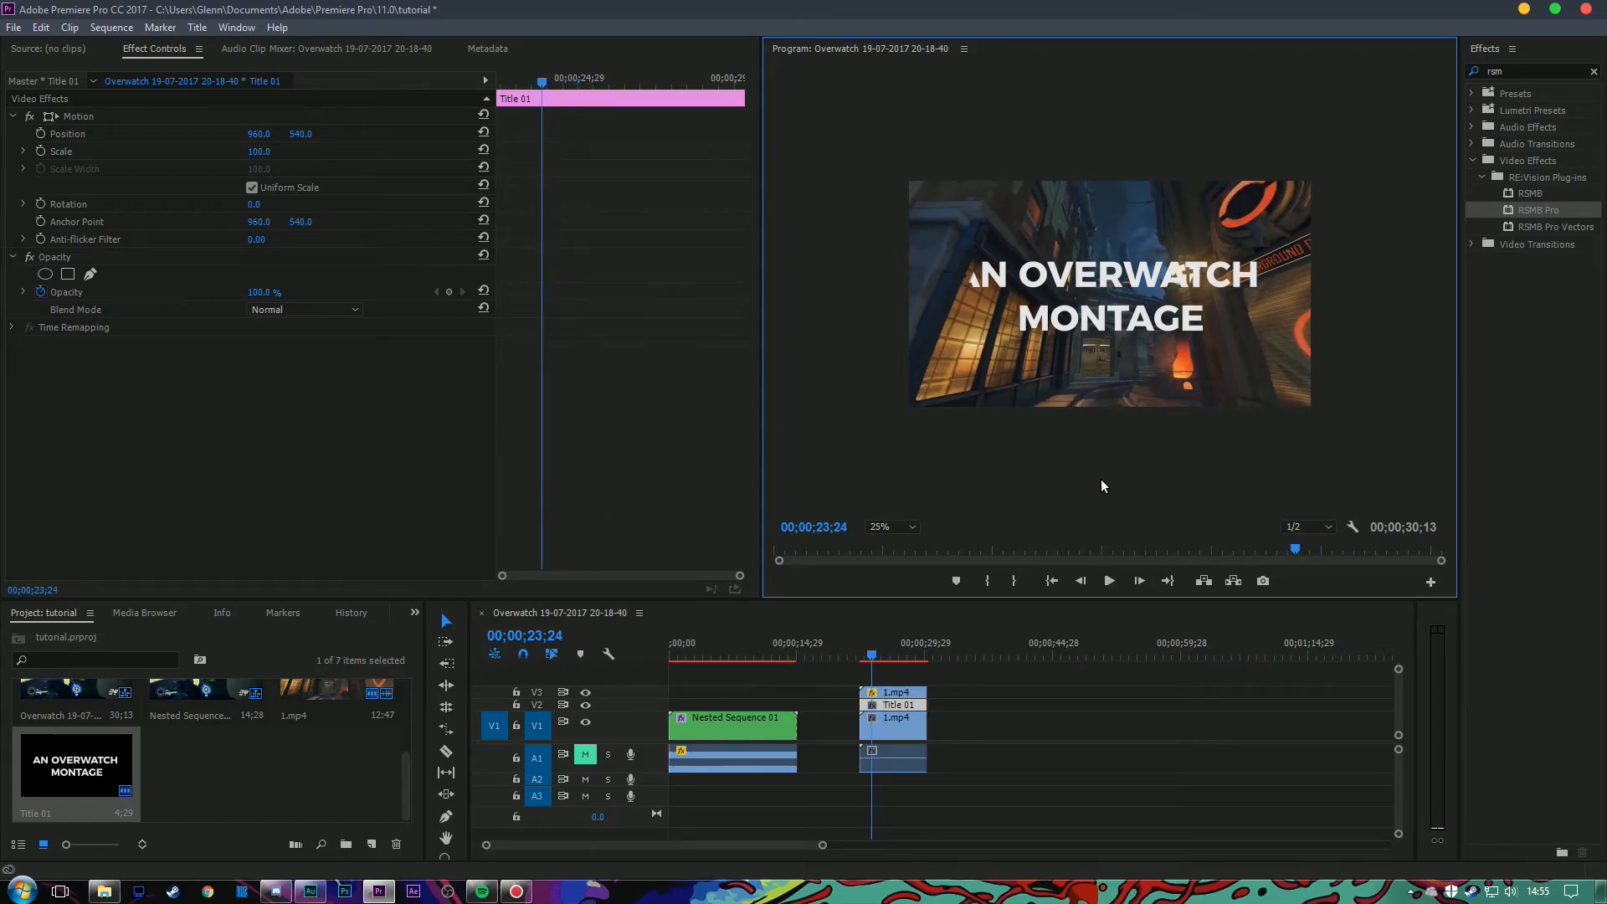
# Keyframe the upper 1.mp4 clip's mask at 00;00;23;26, pulling its wall-edge points outward to uncover the title's first letter
pyautogui.press('Right')
pyautogui.press('Right')
pyautogui.click(893, 695)
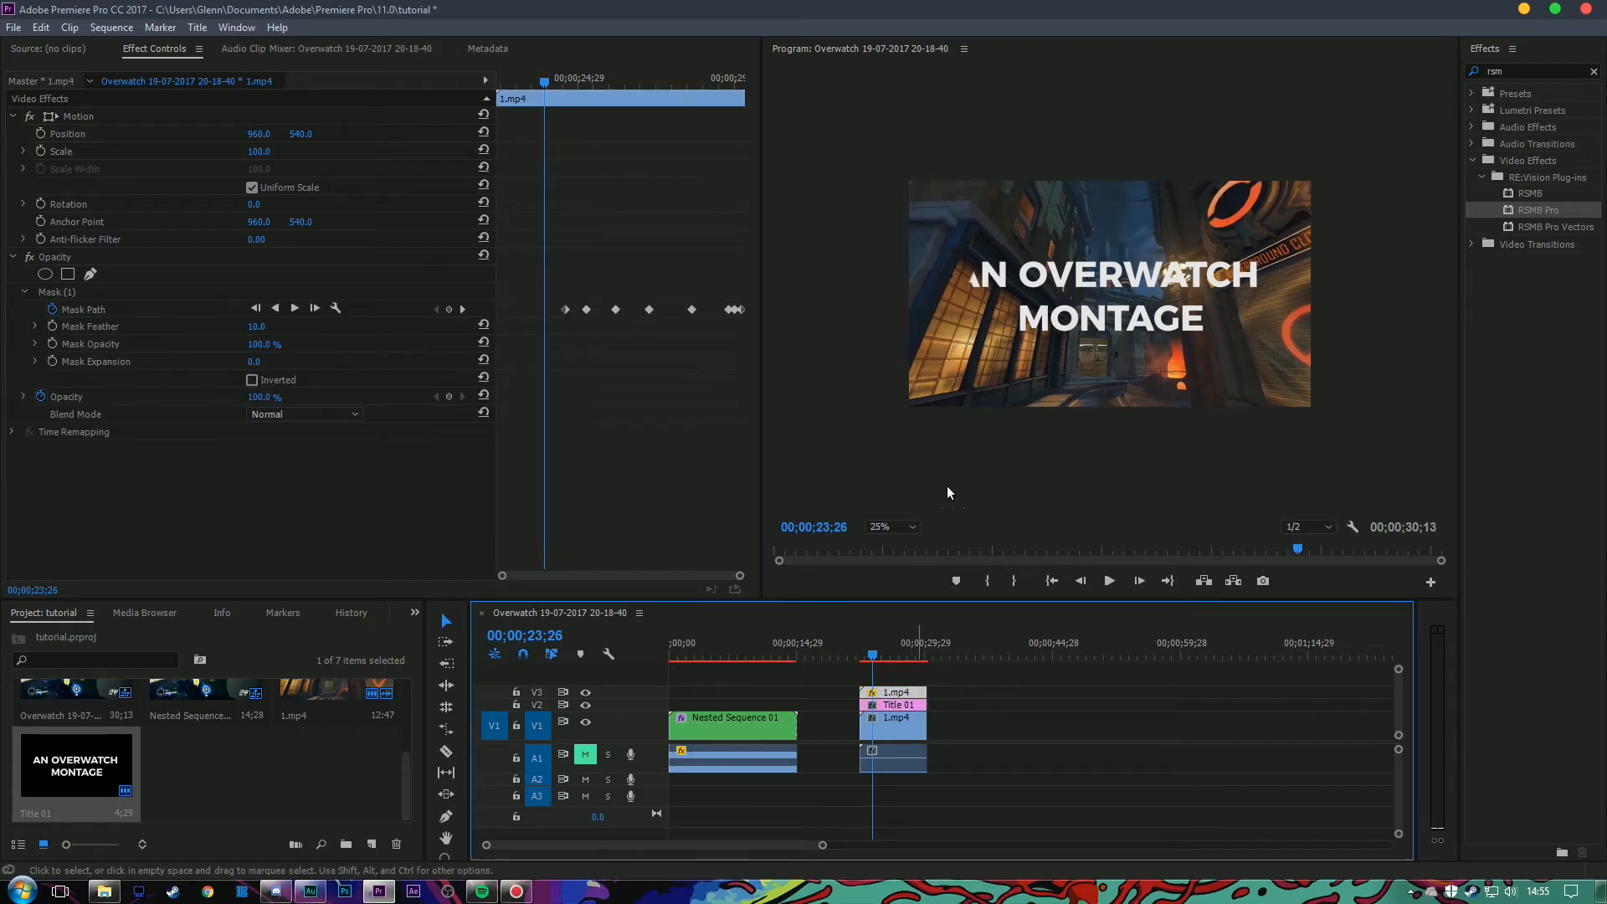
pyautogui.click(103, 289)
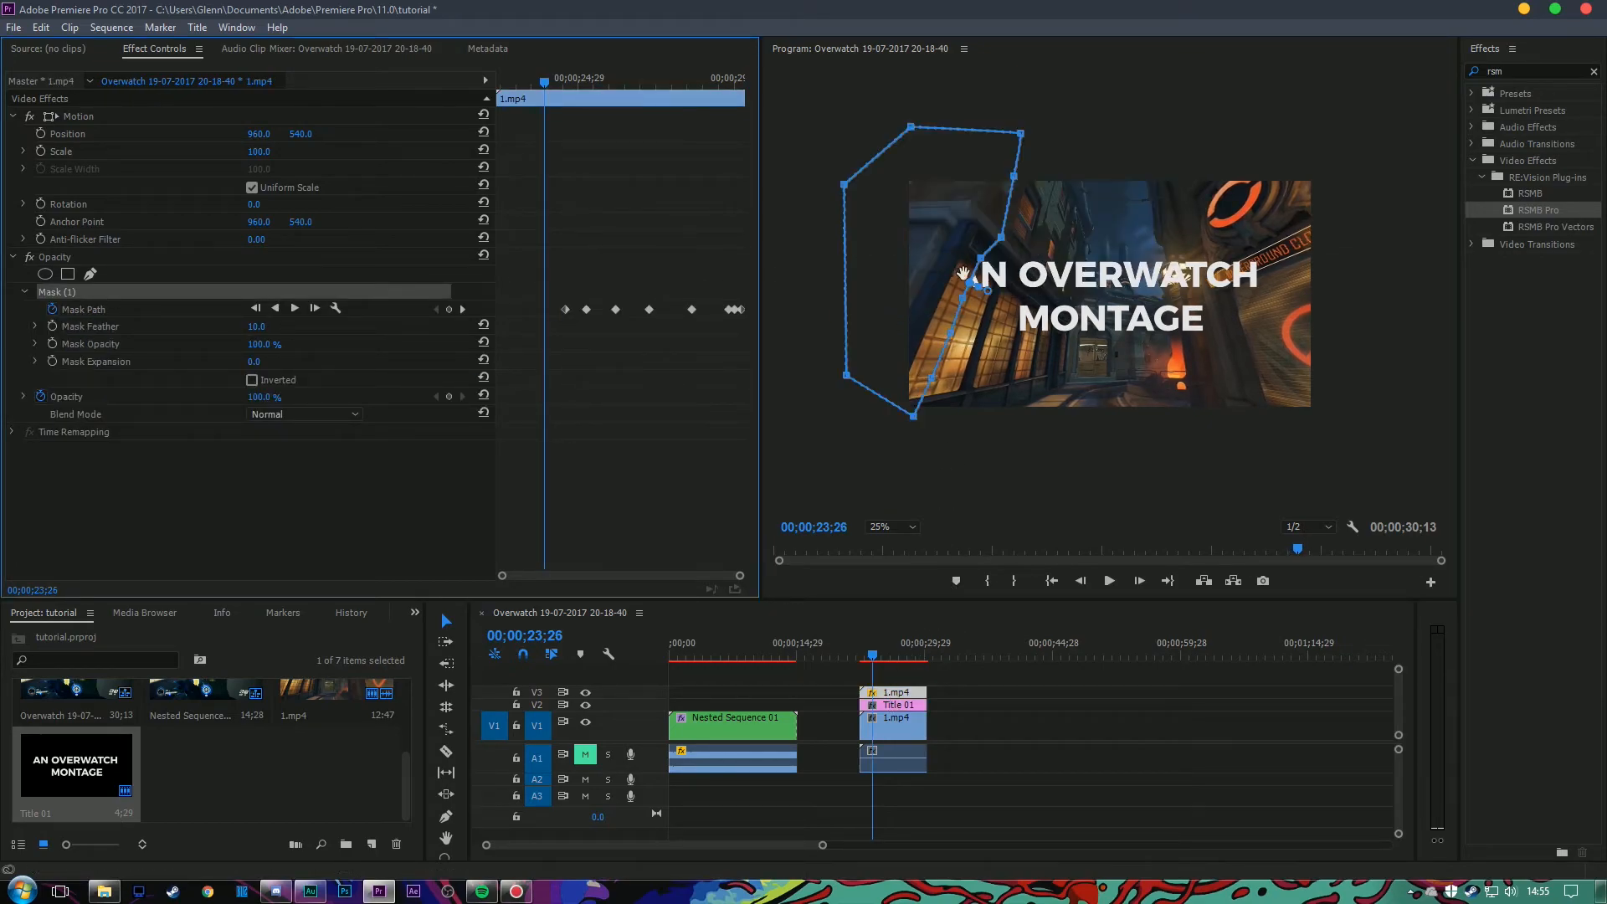
pyautogui.moveTo(983, 264); pyautogui.dragTo(908, 378)
# Select Title 01 and step forward to 00;00;26;06 to check the title against the building's moving edge
pyautogui.click(893, 705)
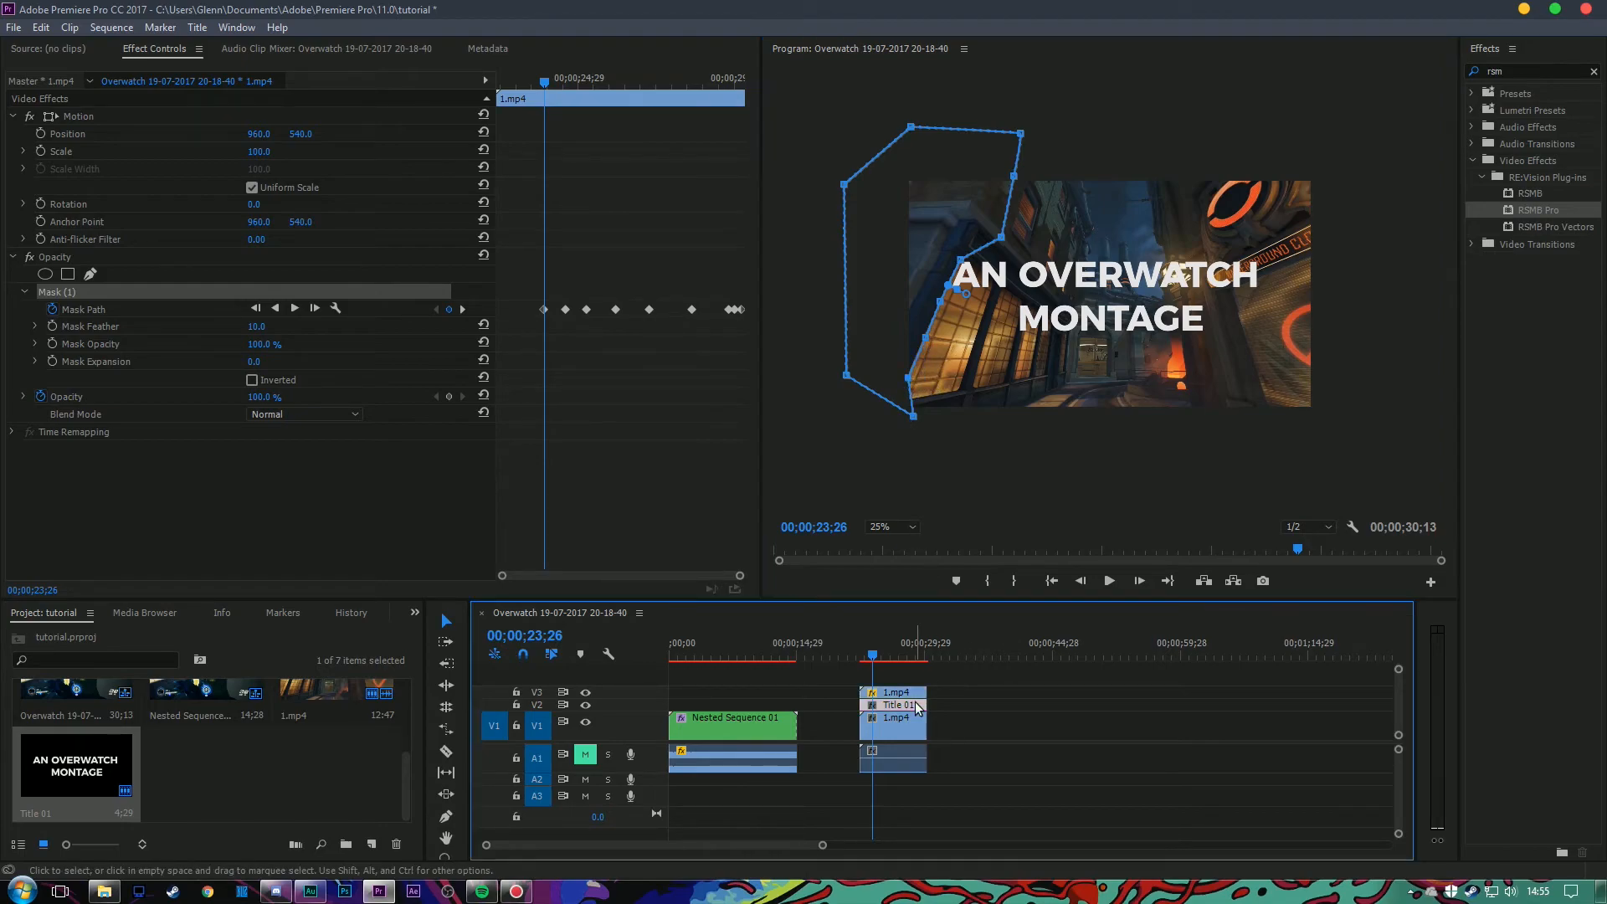
pyautogui.press('Right')
pyautogui.press('Right')
pyautogui.press('Right')
pyautogui.press('Right')
pyautogui.press('Right')
pyautogui.press('Right')
pyautogui.press('Right')
pyautogui.press('Right')
pyautogui.press('Right')
pyautogui.press('Right')
pyautogui.press('Right')
pyautogui.press('Right')
pyautogui.press('Right')
pyautogui.press('Right')
pyautogui.press('Right')
pyautogui.press('Right')
pyautogui.press('Right')
pyautogui.press('Right')
pyautogui.press('Right')
pyautogui.press('Right')
pyautogui.press('Right')
pyautogui.press('Right')
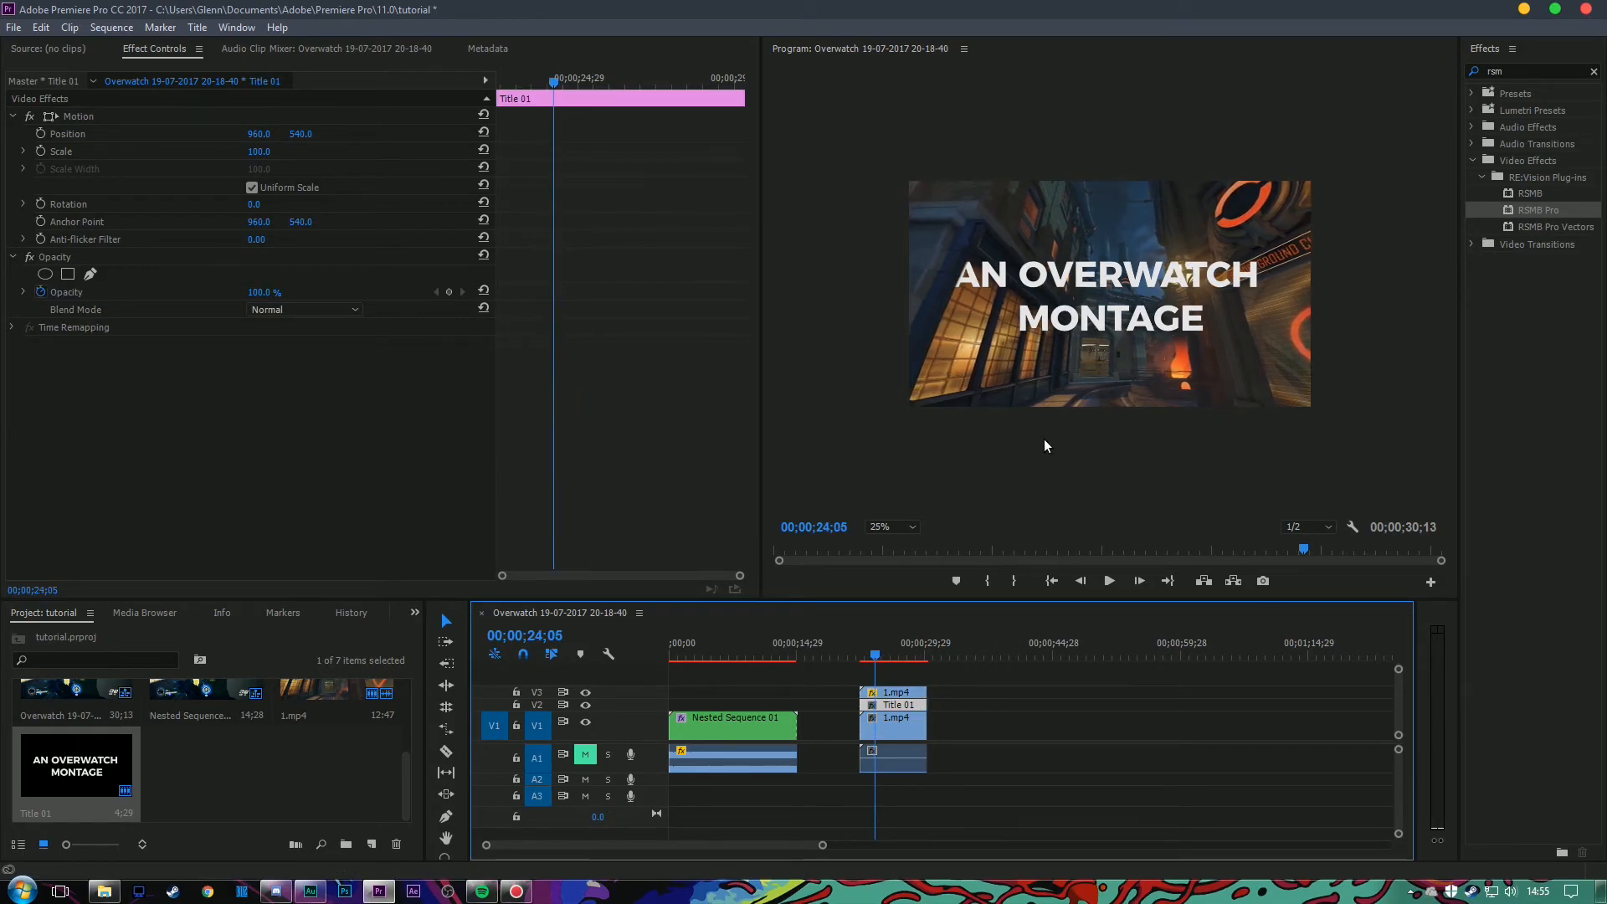
pyautogui.press('Right')
pyautogui.press('Right')
pyautogui.press('Right')
pyautogui.press('Right')
pyautogui.press('Right')
pyautogui.press('Right')
pyautogui.press('Right')
pyautogui.press('Right')
pyautogui.press('Right')
pyautogui.press('Right')
pyautogui.press('Right')
pyautogui.press('Right')
pyautogui.press('Right')
pyautogui.press('Right')
pyautogui.press('Right')
pyautogui.press('Right')
pyautogui.press('Right')
pyautogui.press('Right')
pyautogui.press('Right')
pyautogui.press('Right')
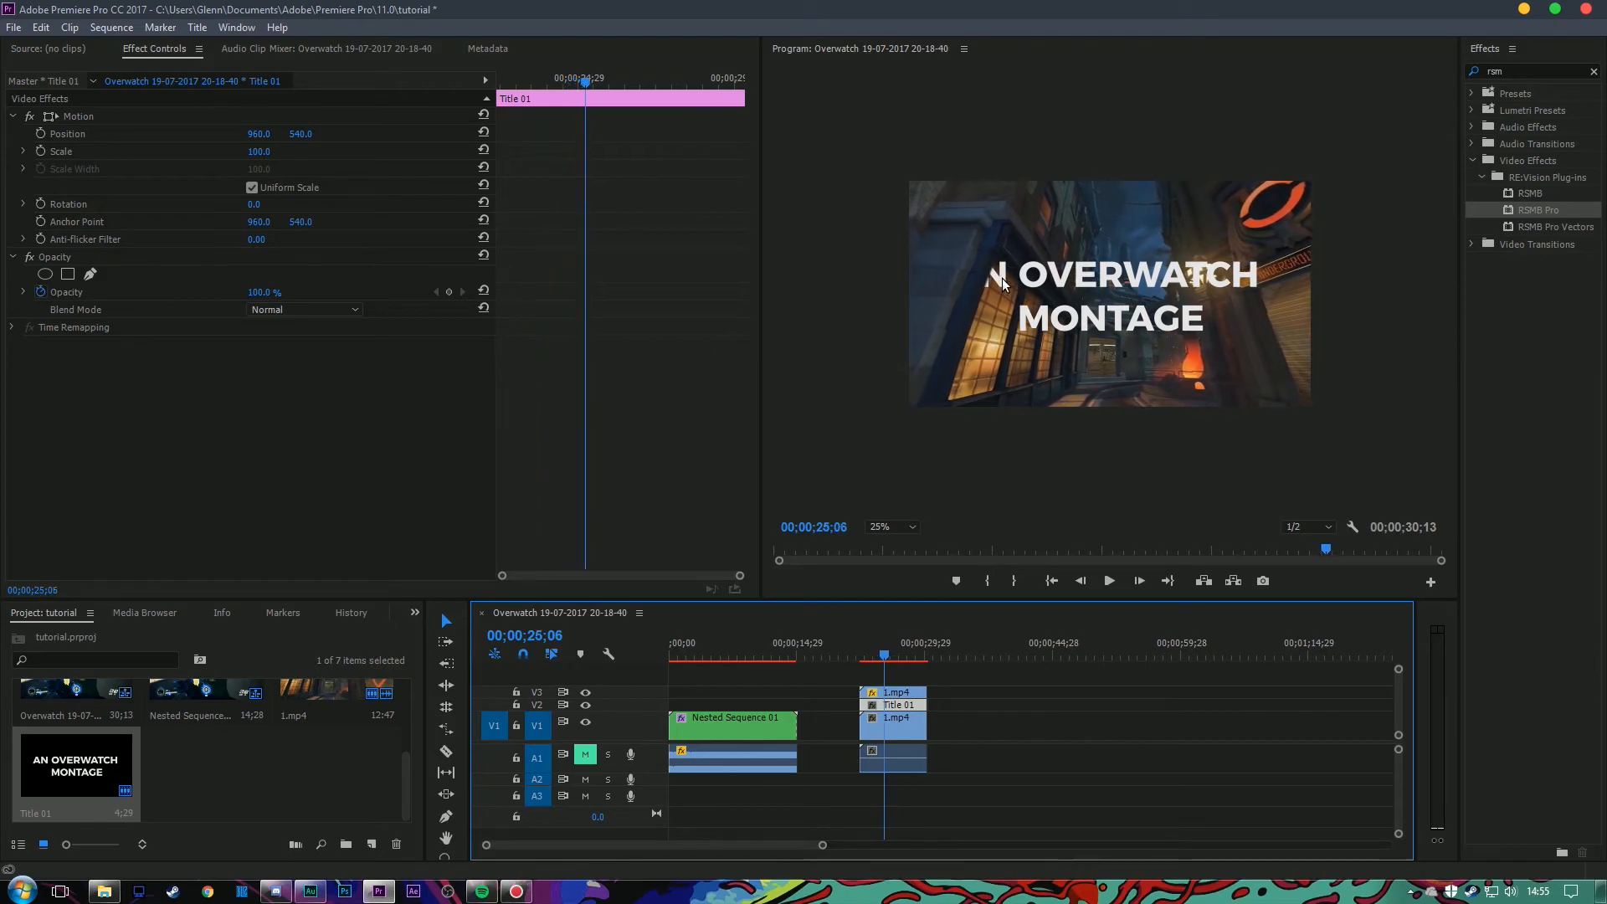
pyautogui.press('Right')
pyautogui.press('Right')
pyautogui.press('Right')
pyautogui.press('Right')
pyautogui.press('Right')
pyautogui.press('Right')
pyautogui.press('Right')
pyautogui.press('Right')
pyautogui.press('Right')
pyautogui.press('Right')
pyautogui.press('Right')
pyautogui.press('Right')
pyautogui.press('Right')
pyautogui.press('Right')
pyautogui.press('Right')
pyautogui.press('Right')
pyautogui.press('Right')
pyautogui.press('Right')
pyautogui.press('Right')
pyautogui.press('Right')
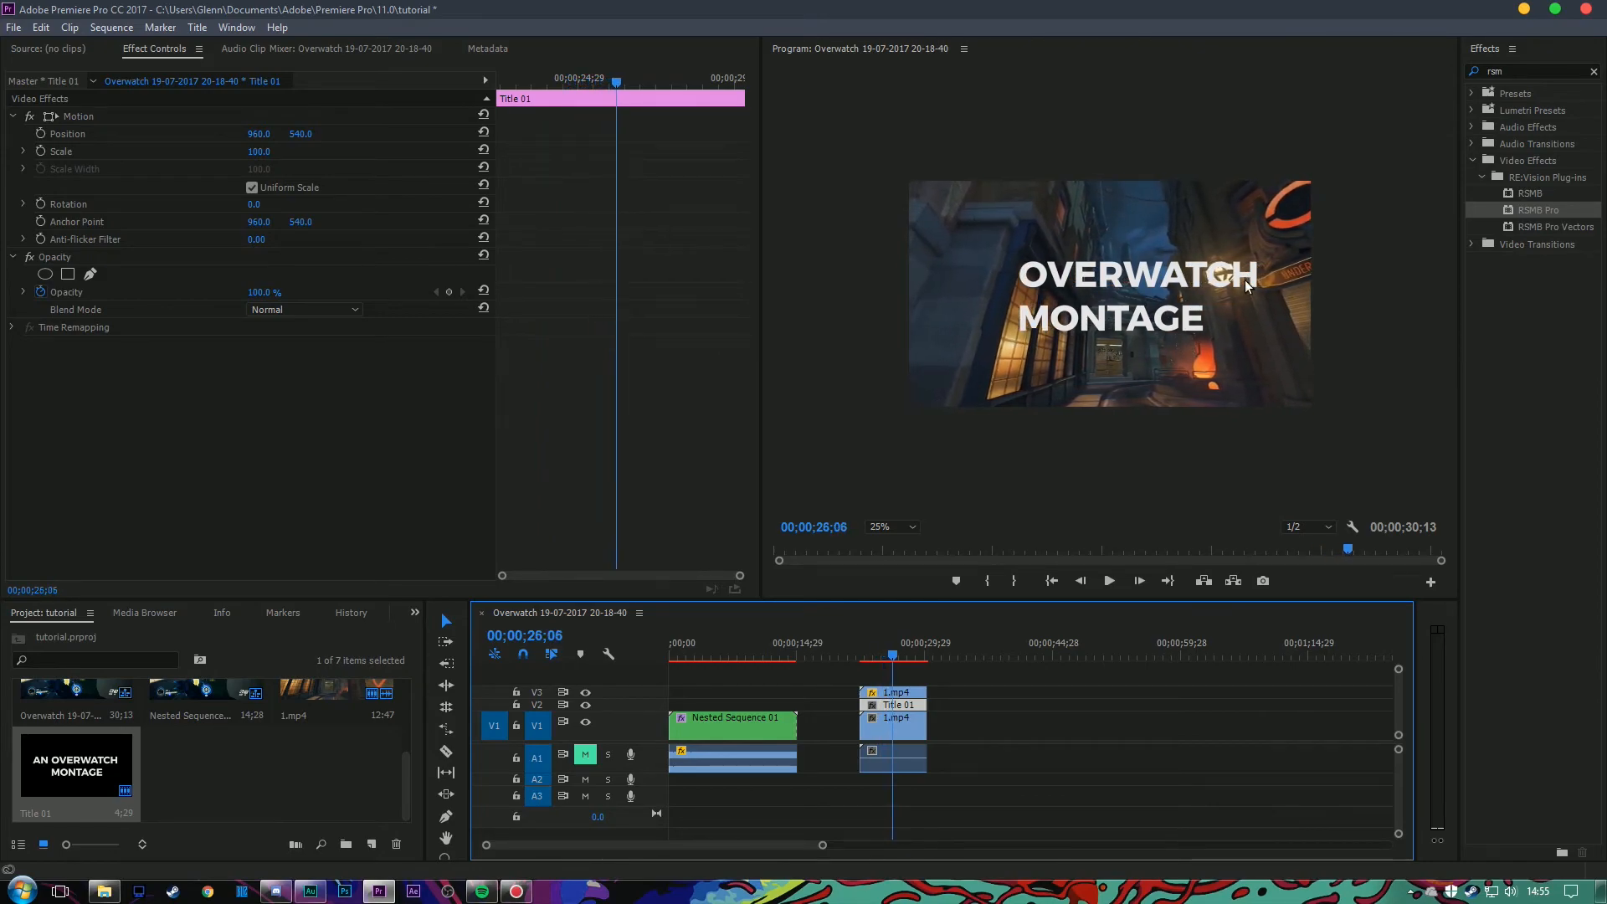
# Step forward frame by frame from 00;00;26;06 to 00;00;30;07 to check how the building's edge covers the title
pyautogui.press('Right')
pyautogui.press('Right')
pyautogui.press('Right')
pyautogui.press('Right')
pyautogui.press('Right')
pyautogui.press('Right')
pyautogui.press('Right')
pyautogui.press('Right')
pyautogui.press('Right')
pyautogui.press('Right')
pyautogui.press('Right')
pyautogui.press('Right')
pyautogui.press('Right')
pyautogui.press('Right')
pyautogui.press('Right')
pyautogui.press('Right')
pyautogui.press('Right')
pyautogui.press('Right')
pyautogui.press('Right')
pyautogui.press('Right')
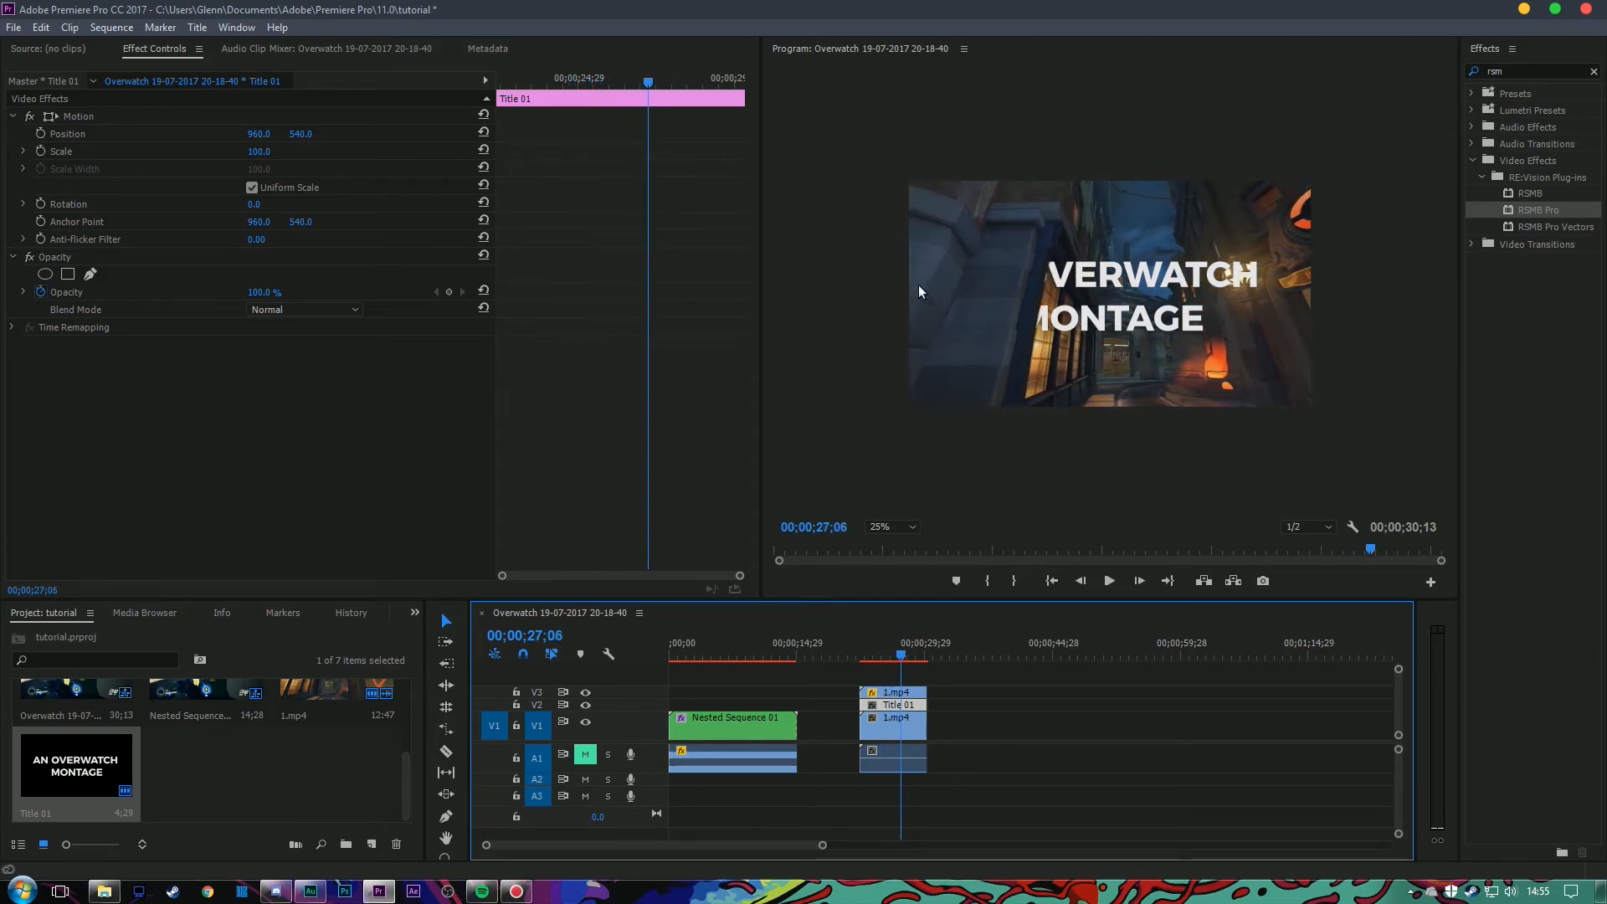
pyautogui.press('Right')
pyautogui.press('Right')
pyautogui.press('Right')
pyautogui.press('Right')
pyautogui.press('Right')
pyautogui.press('Right')
pyautogui.press('Right')
pyautogui.press('Right')
pyautogui.press('Right')
pyautogui.press('Right')
pyautogui.press('Right')
pyautogui.press('Right')
pyautogui.press('Right')
pyautogui.press('Right')
pyautogui.press('Right')
pyautogui.press('Right')
pyautogui.press('Right')
pyautogui.press('Right')
pyautogui.press('Right')
pyautogui.press('Right')
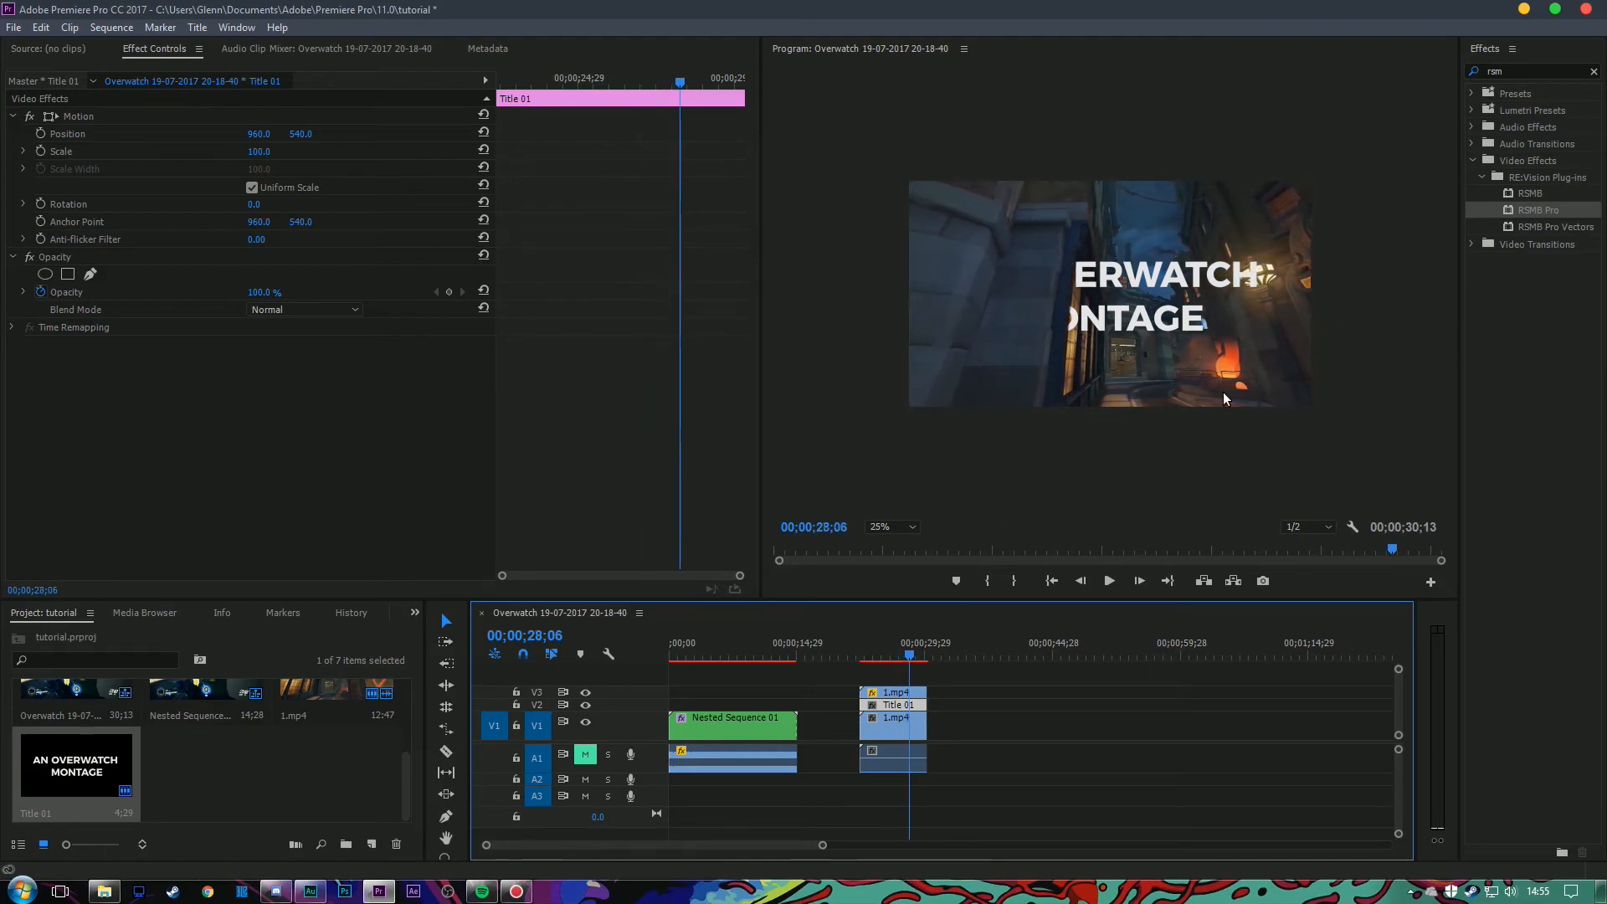
pyautogui.press('Right')
pyautogui.press('Right')
pyautogui.press('Right')
pyautogui.press('Right')
pyautogui.press('Right')
pyautogui.press('Right')
pyautogui.press('Right')
pyautogui.press('Right')
pyautogui.press('Right')
pyautogui.press('Right')
pyautogui.press('Right')
pyautogui.press('Right')
pyautogui.press('Right')
pyautogui.press('Right')
pyautogui.press('Right')
pyautogui.press('Right')
pyautogui.press('Right')
pyautogui.press('Right')
pyautogui.press('Right')
pyautogui.press('Right')
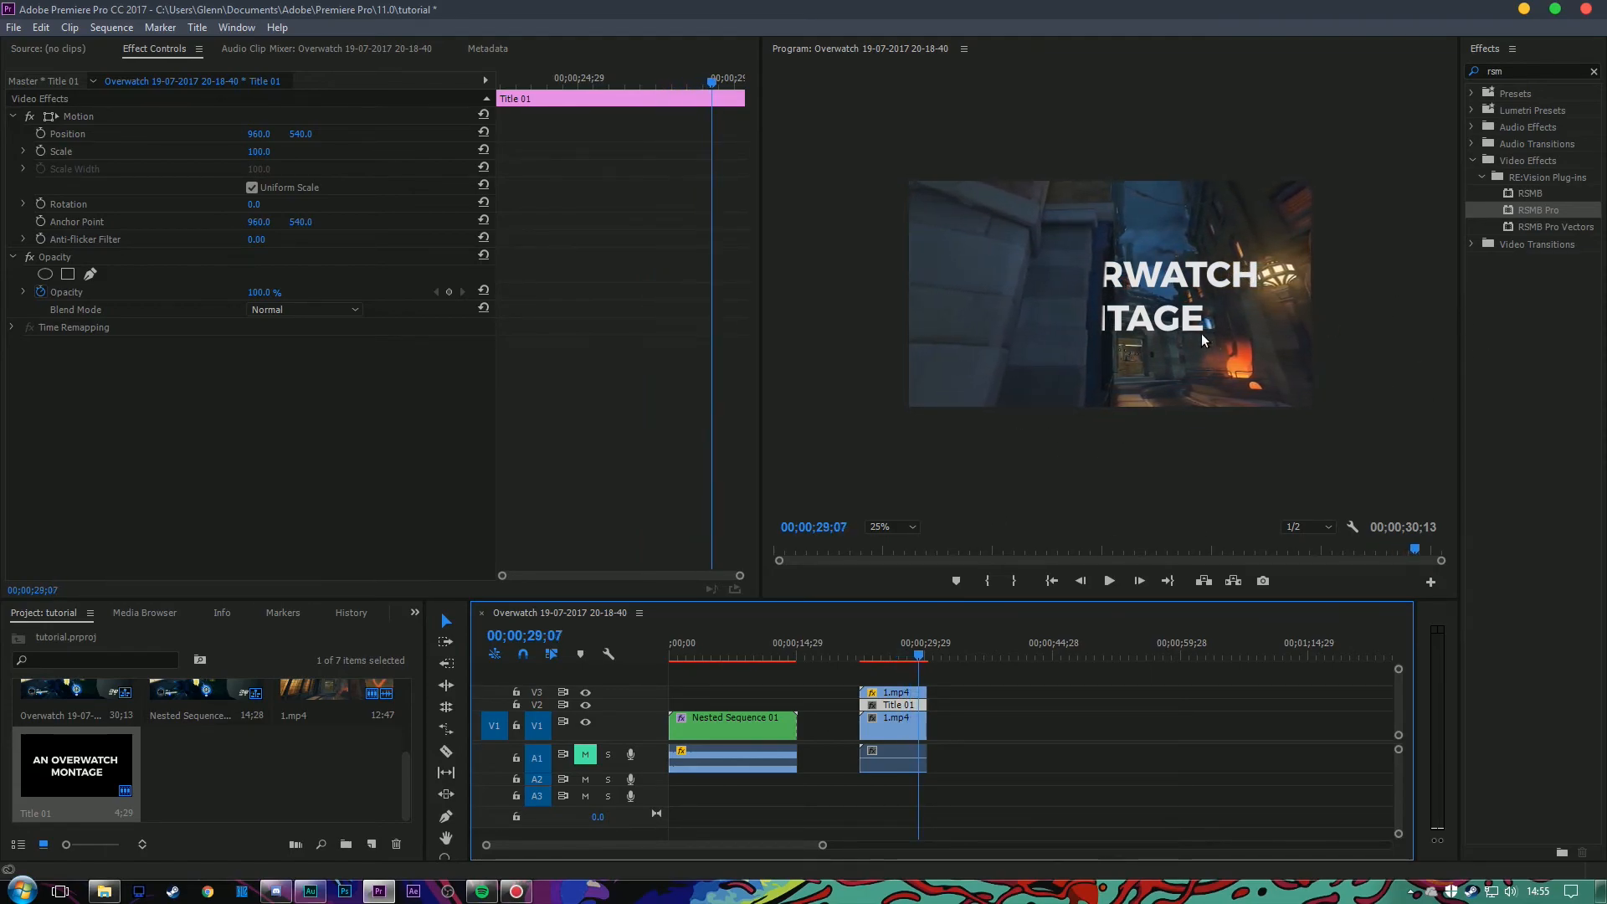
pyautogui.press('Right')
pyautogui.press('Right')
pyautogui.press('Right')
pyautogui.press('Right')
pyautogui.press('Right')
pyautogui.press('Right')
pyautogui.press('Right')
pyautogui.press('Right')
pyautogui.press('Right')
pyautogui.press('Right')
pyautogui.press('Right')
pyautogui.press('Right')
pyautogui.press('Right')
pyautogui.press('Right')
pyautogui.press('Right')
pyautogui.press('Right')
pyautogui.press('Right')
pyautogui.press('Right')
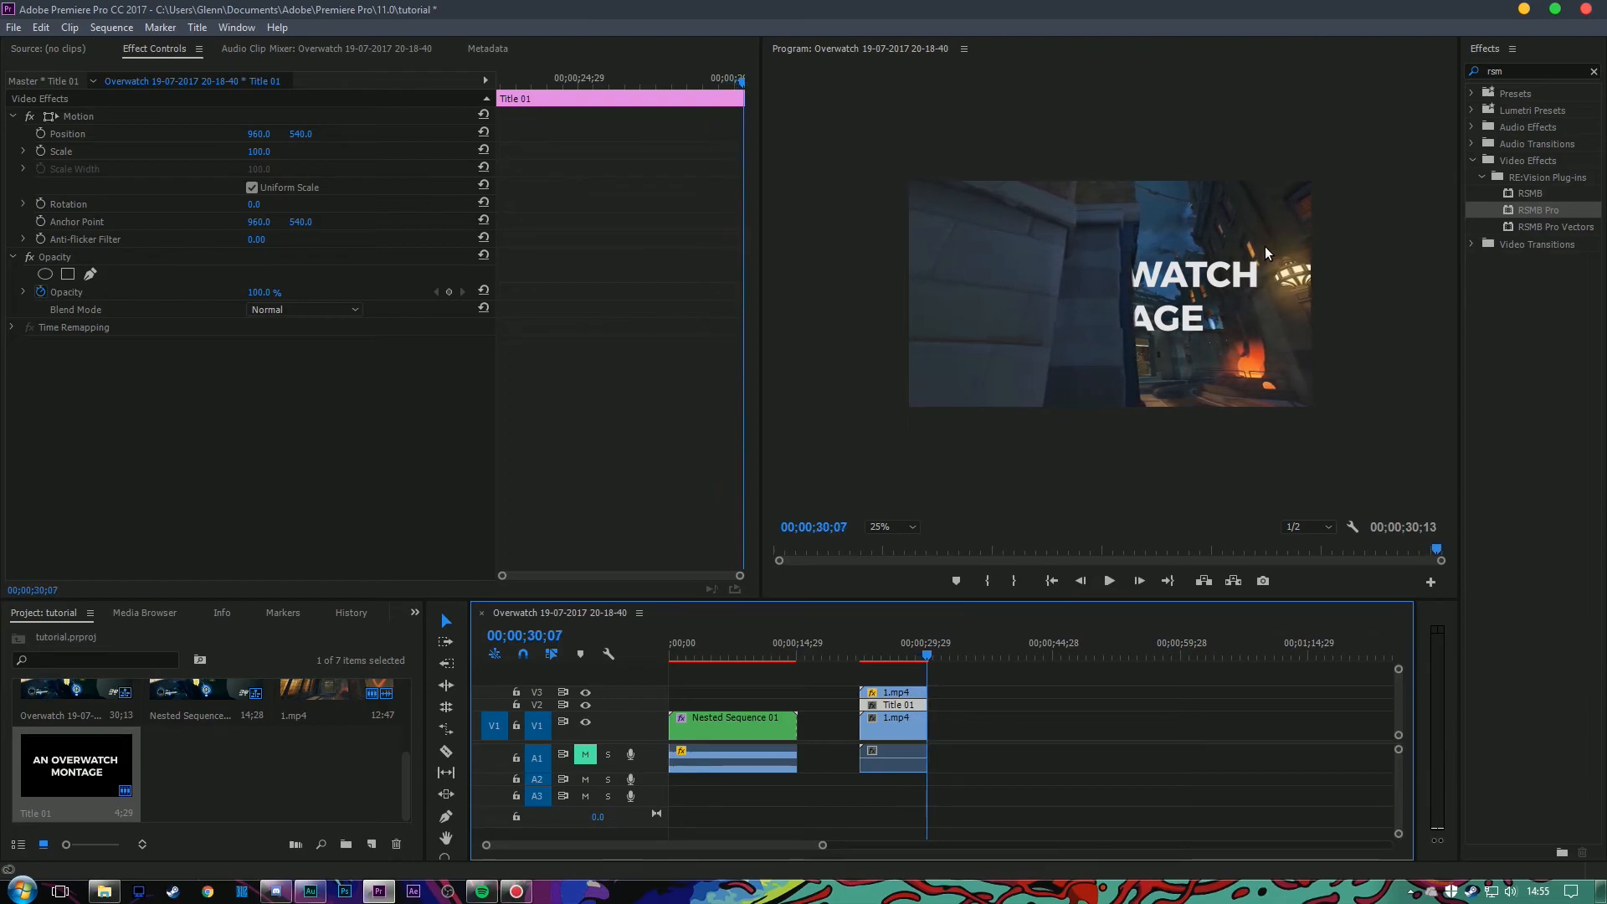
# Remove the end of Title 01 that runs past the 1.mp4 clips and place the playhead at 00;00;30;08
pyautogui.press('Left')
pyautogui.press('Left')
pyautogui.press('Left')
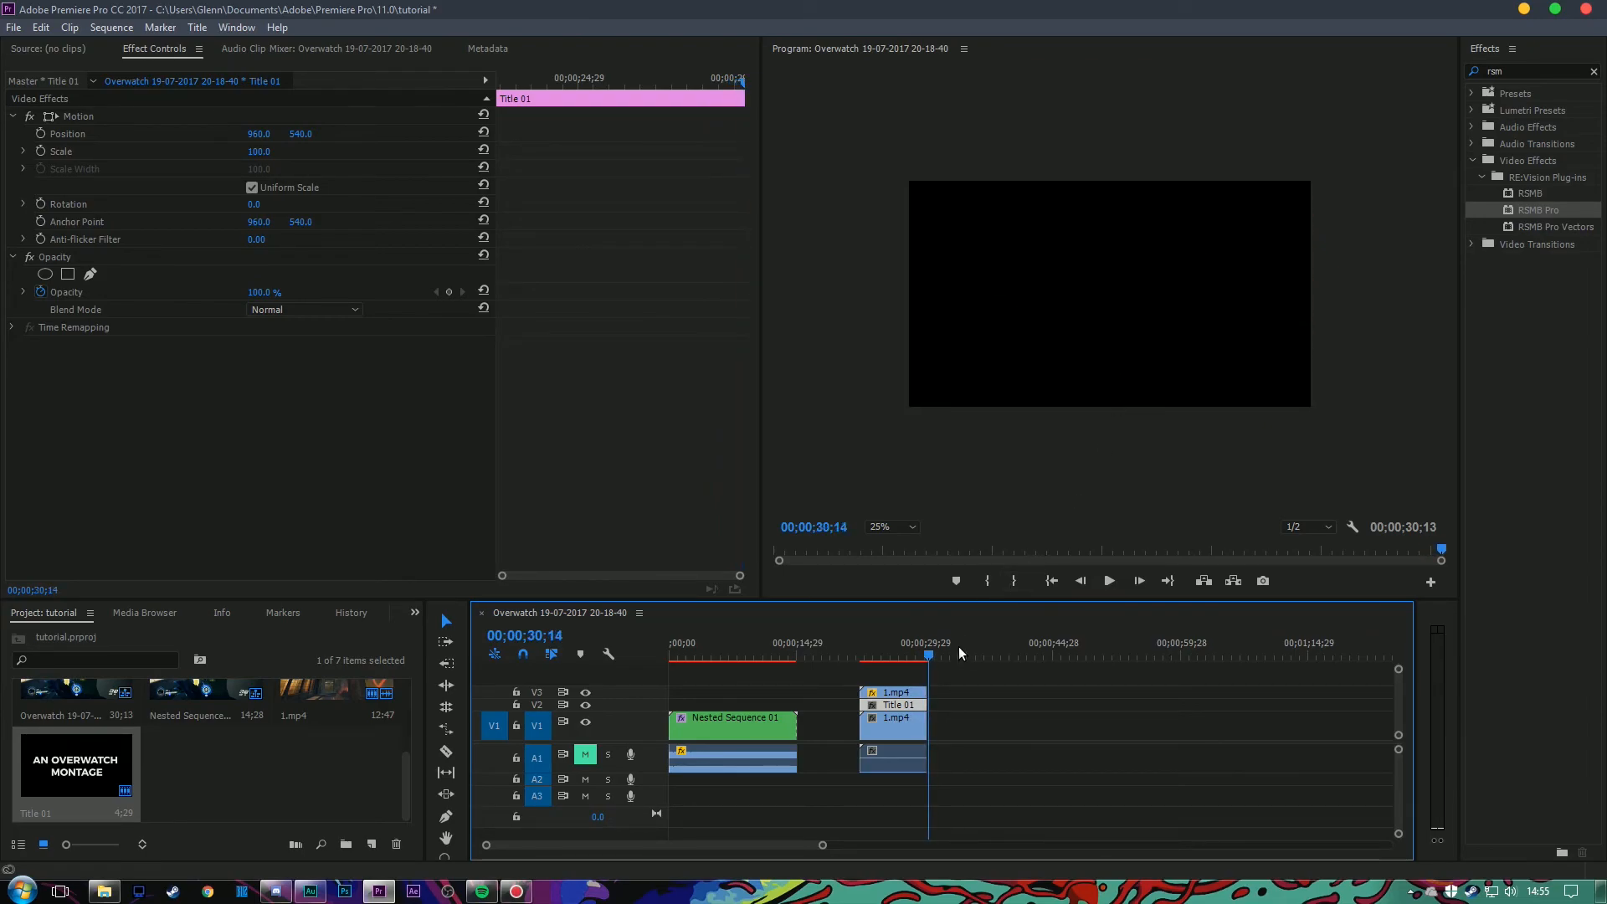
pyautogui.click(944, 688)
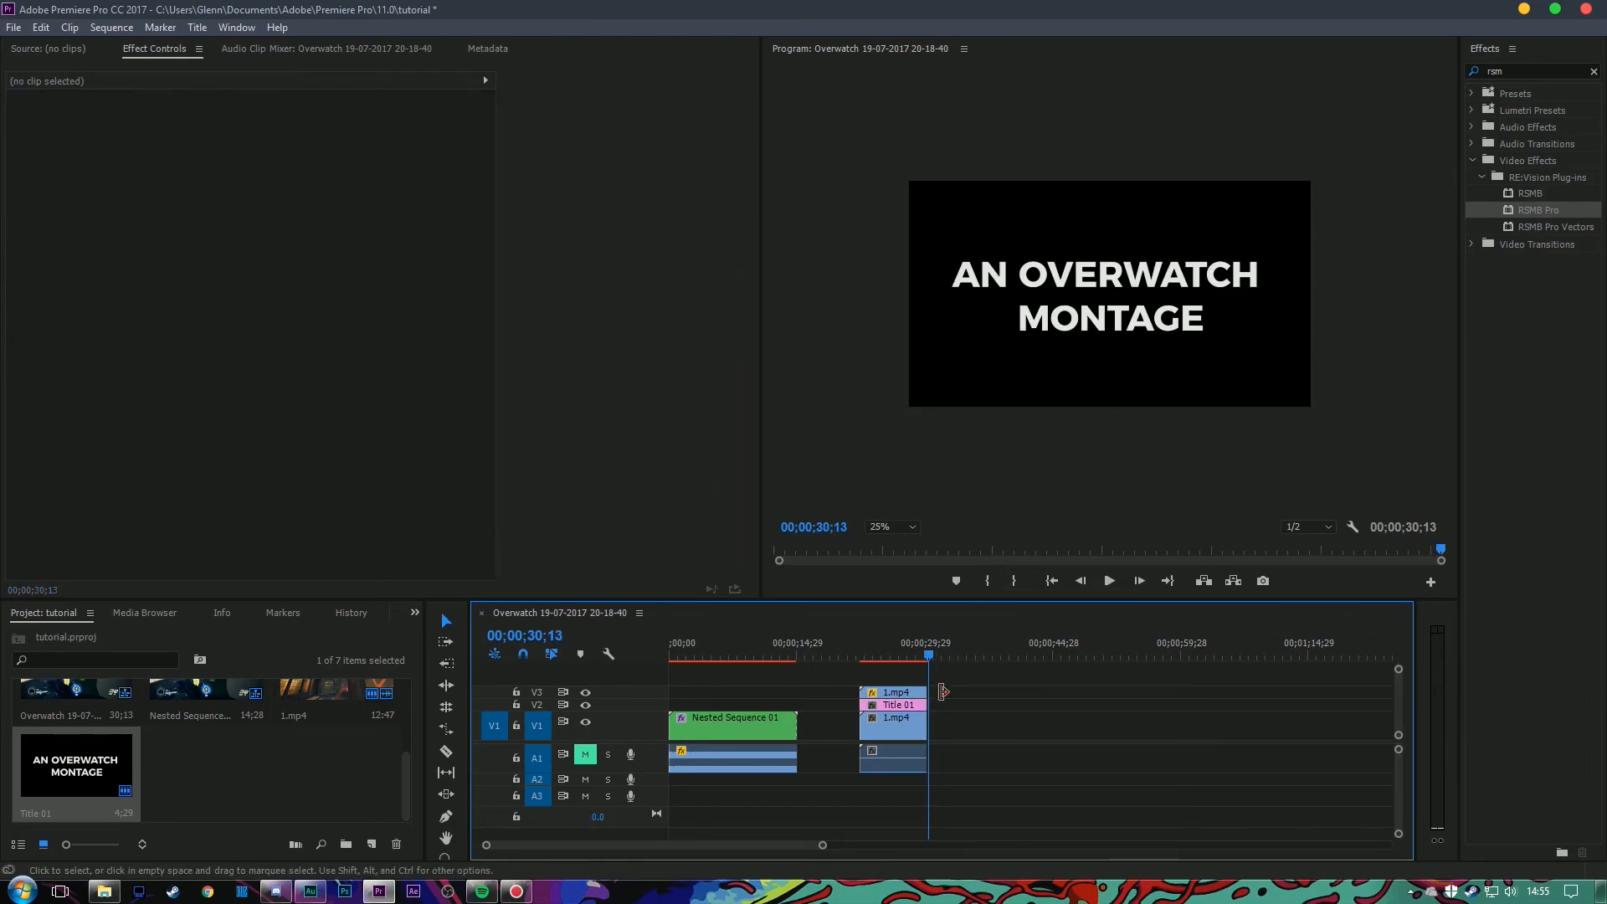
pyautogui.moveTo(922, 705); pyautogui.dragTo(922, 705)
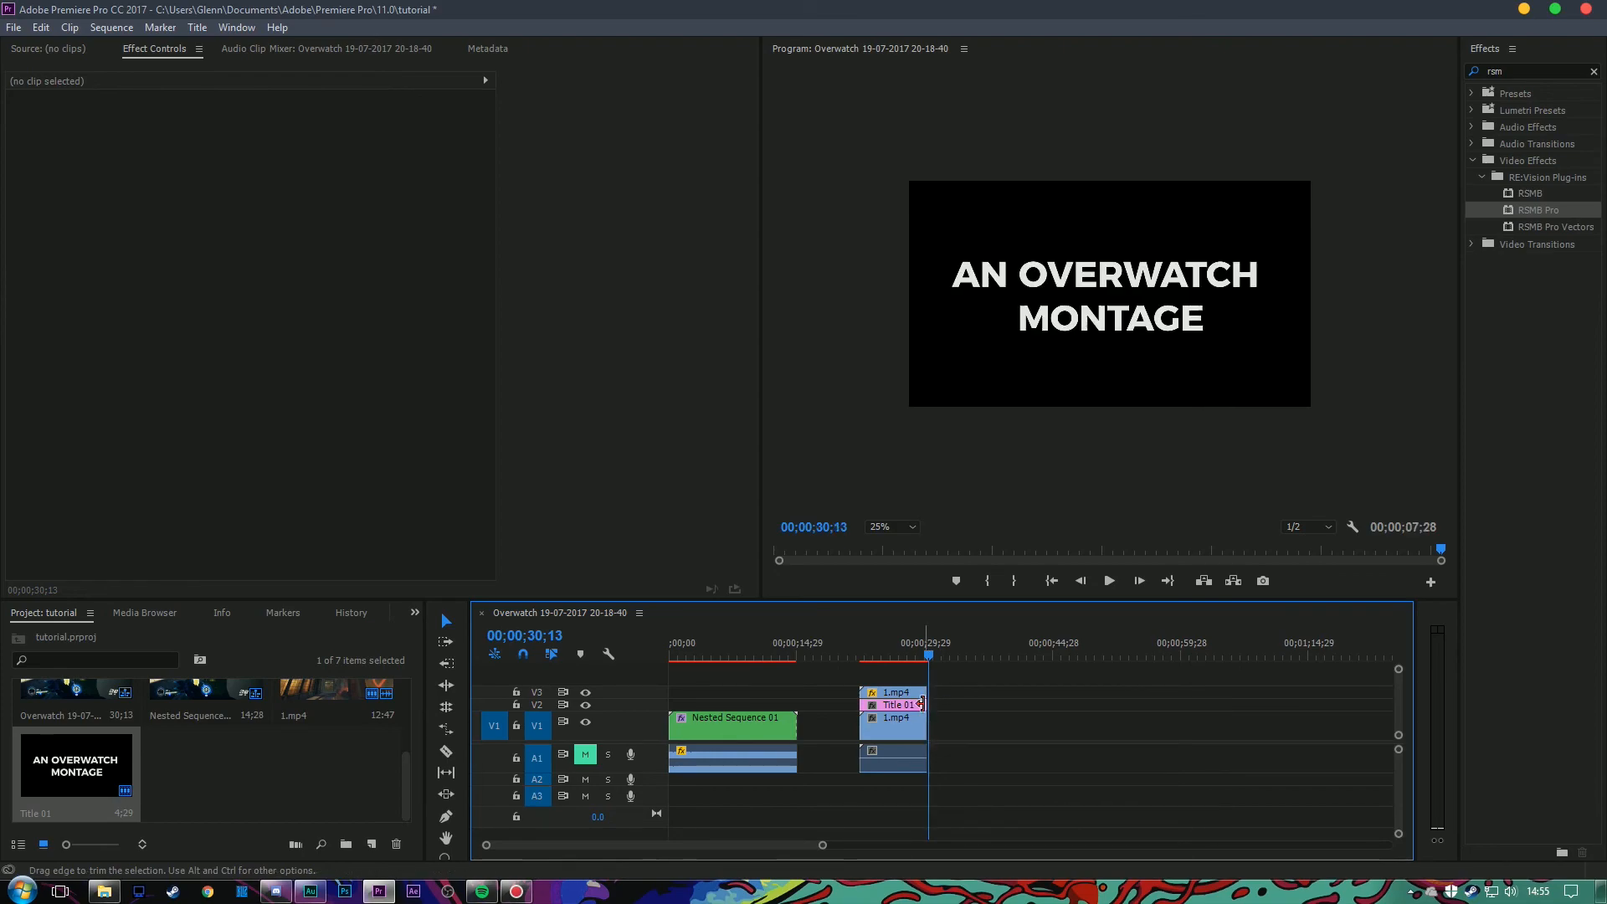
pyautogui.scroll(8, 877, 725)
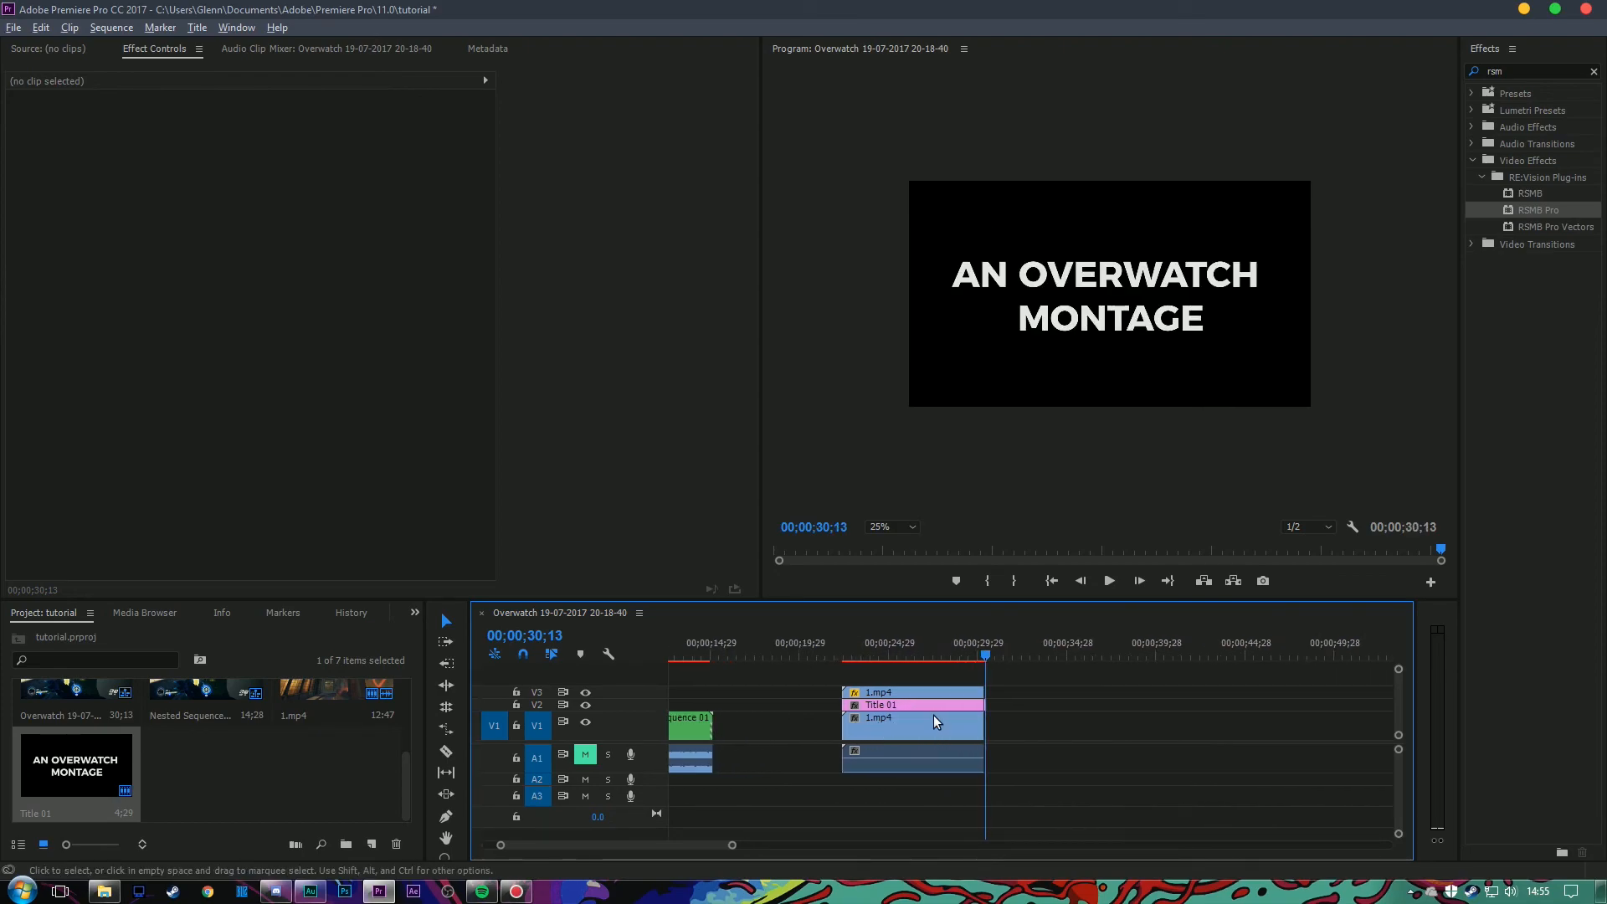
pyautogui.click(985, 705)
pyautogui.press('Delete')
pyautogui.moveTo(996, 656); pyautogui.dragTo(971, 652)
pyautogui.scroll(-3, 836, 666)
pyautogui.scroll(-5, 840, 672)
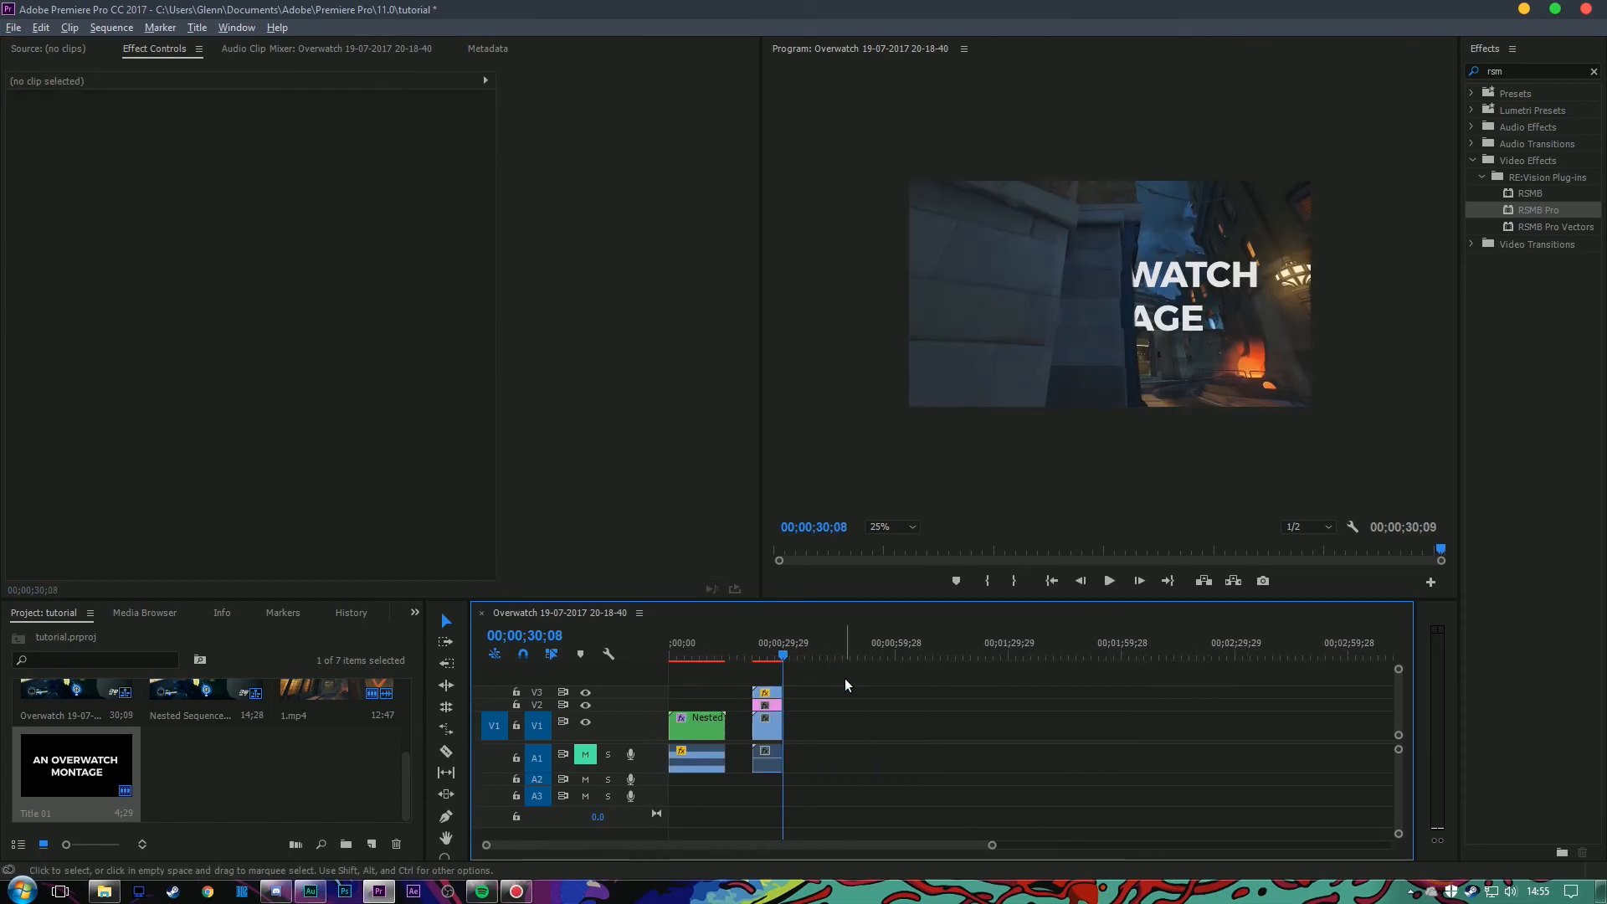